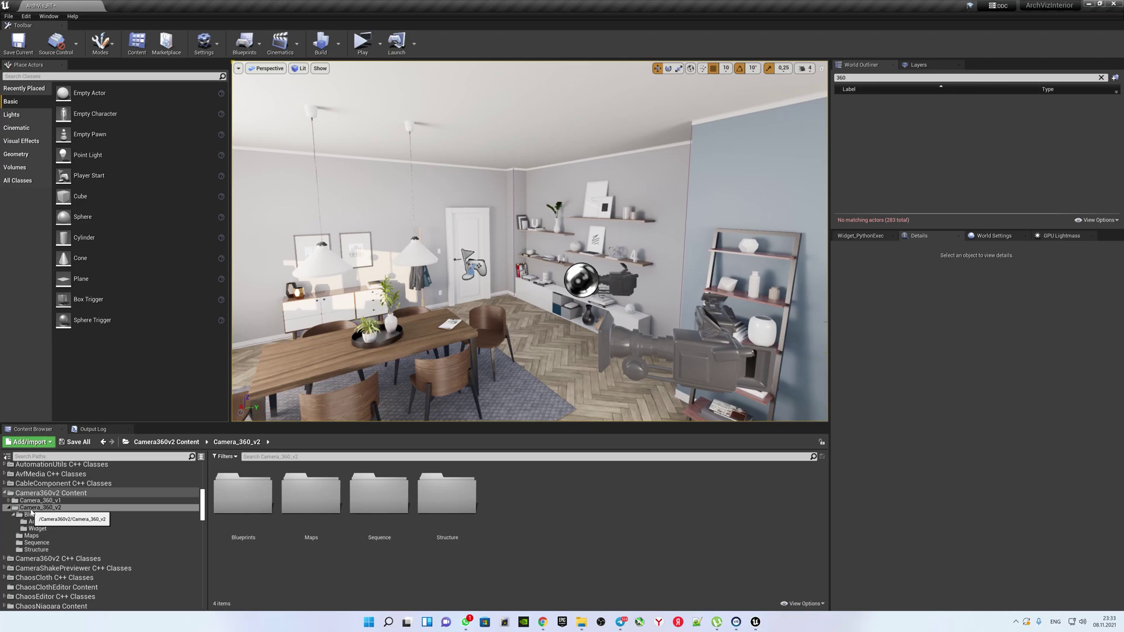
Drag BP_Camera360_v2 from Blueprints > Actor into the living room and raise it to Z 80.
{"action": "mouse_move", "coordinate": [272, 340]}
{"action": "right_mouse_down"}
{"action": "mouse_move", "coordinate": [409, 343]}
{"action": "mouse_move", "coordinate": [281, 343]}
{"action": "right_mouse_up"}
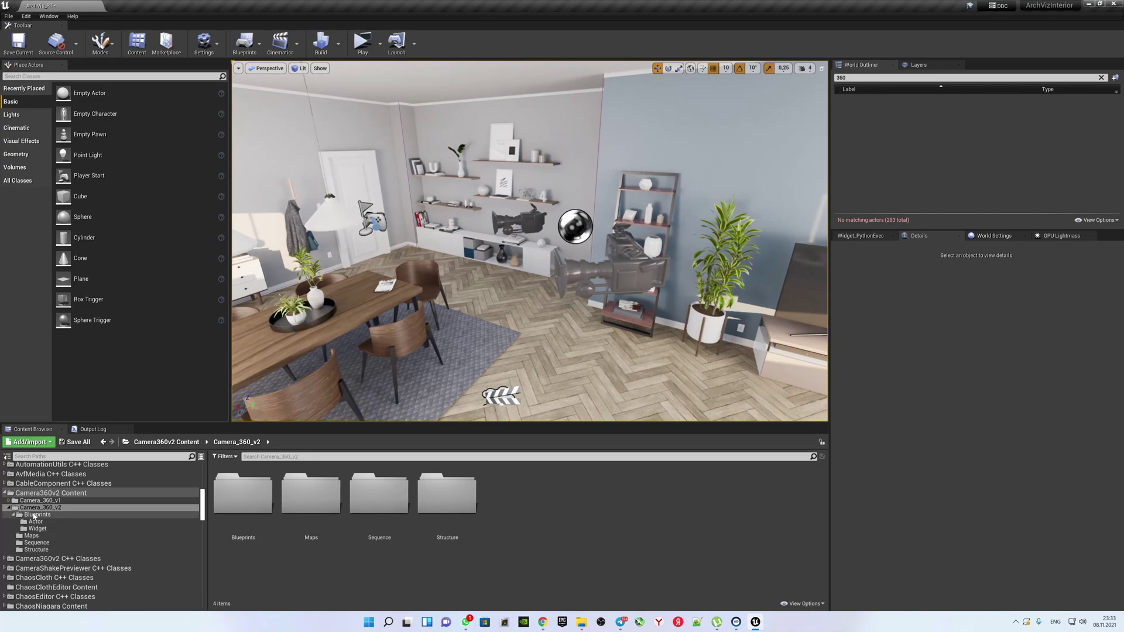
{"action": "double_click", "coordinate": [251, 503]}
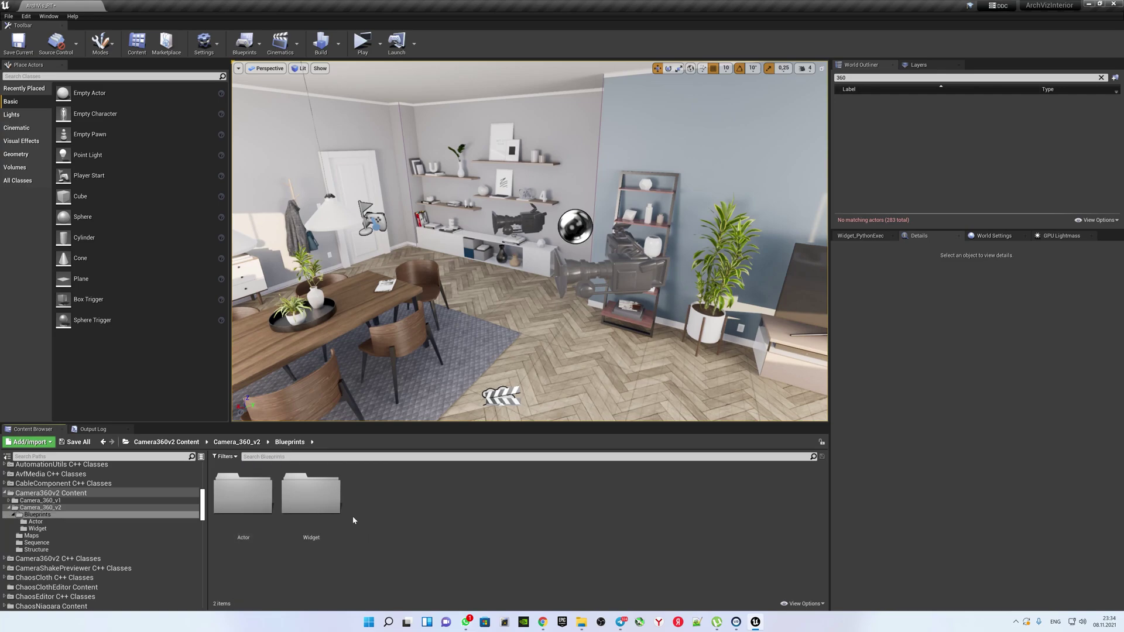
{"action": "double_click", "coordinate": [249, 500]}
{"action": "left_click_drag", "start_coordinate": [323, 521], "coordinate": [534, 354]}
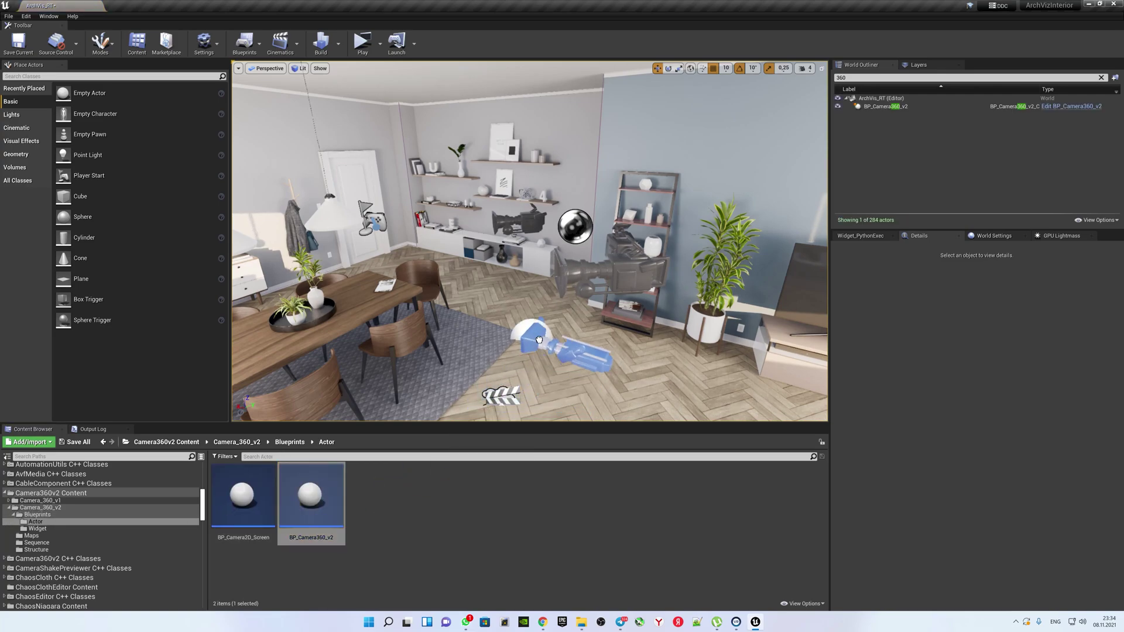
{"action": "left_click_drag", "start_coordinate": [534, 355], "coordinate": [534, 290]}
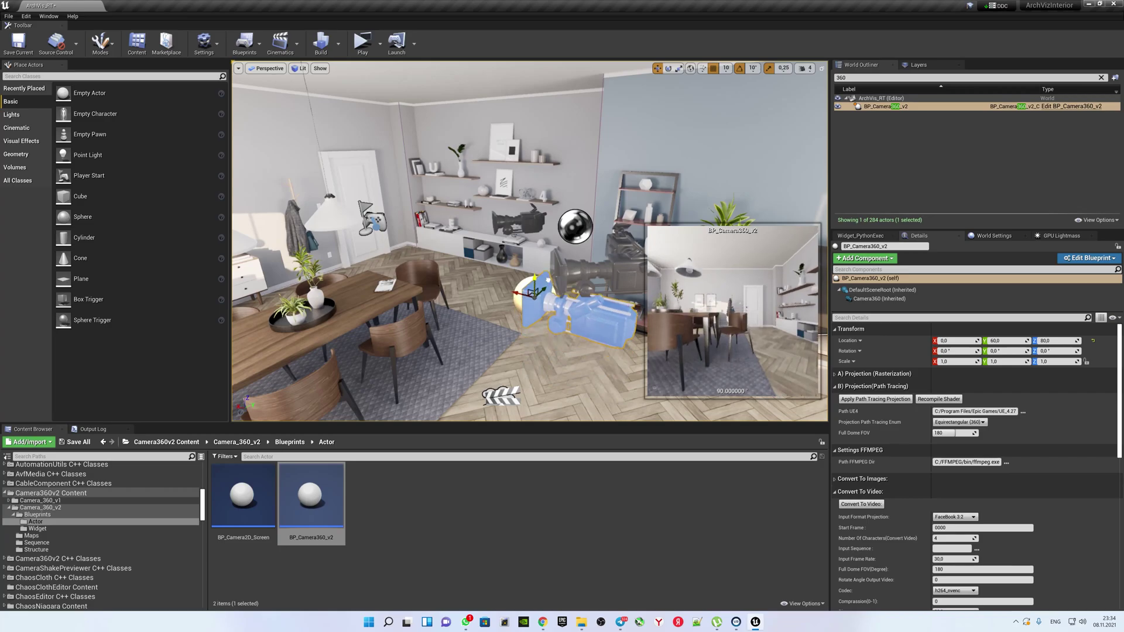
{"action": "right_click_drag", "start_coordinate": [561, 273], "coordinate": [638, 273]}
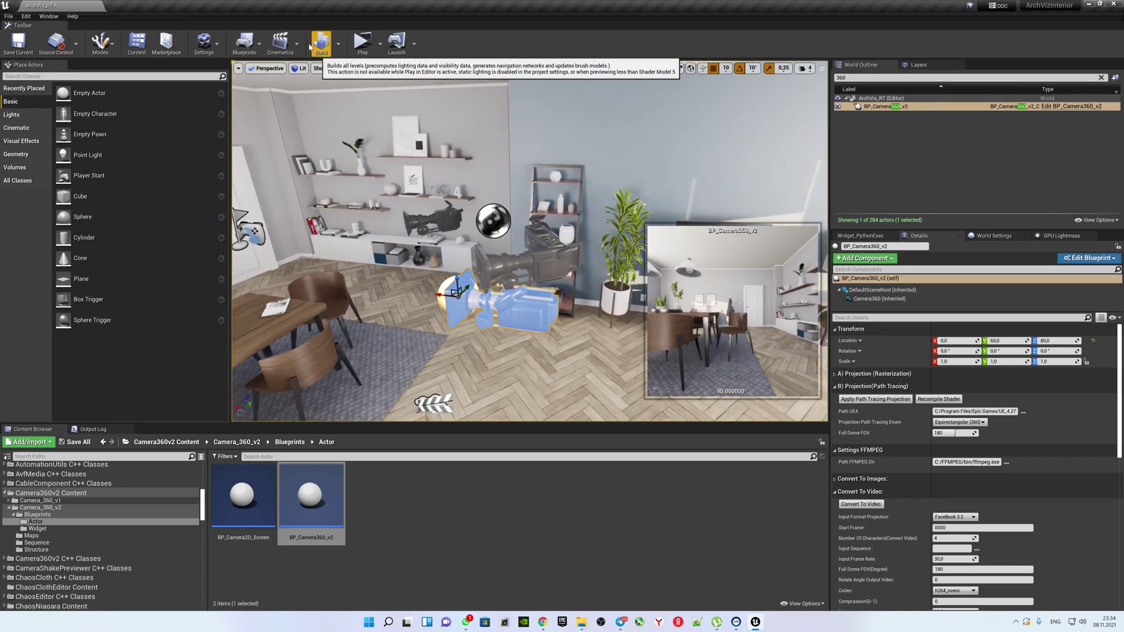
{"action": "left_click", "coordinate": [291, 51]}
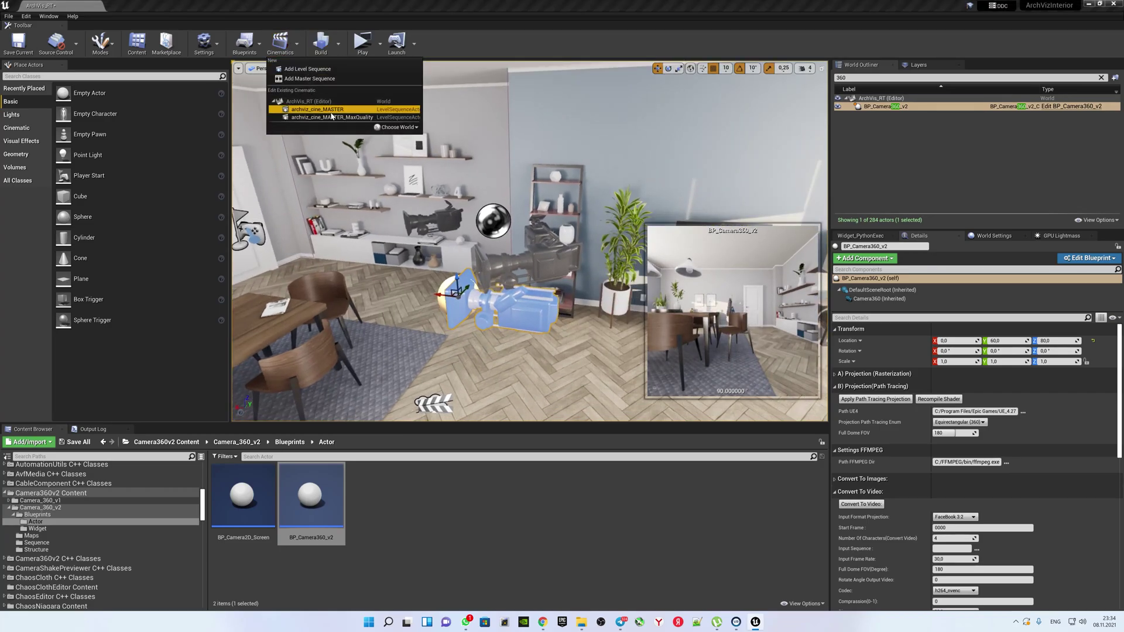
Open archviz_cine_MASTER in Sequencer, set its end near frame 420, and enter shot0170.
{"action": "left_click", "coordinate": [284, 113]}
{"action": "left_click_drag", "start_coordinate": [234, 115], "coordinate": [379, 349]}
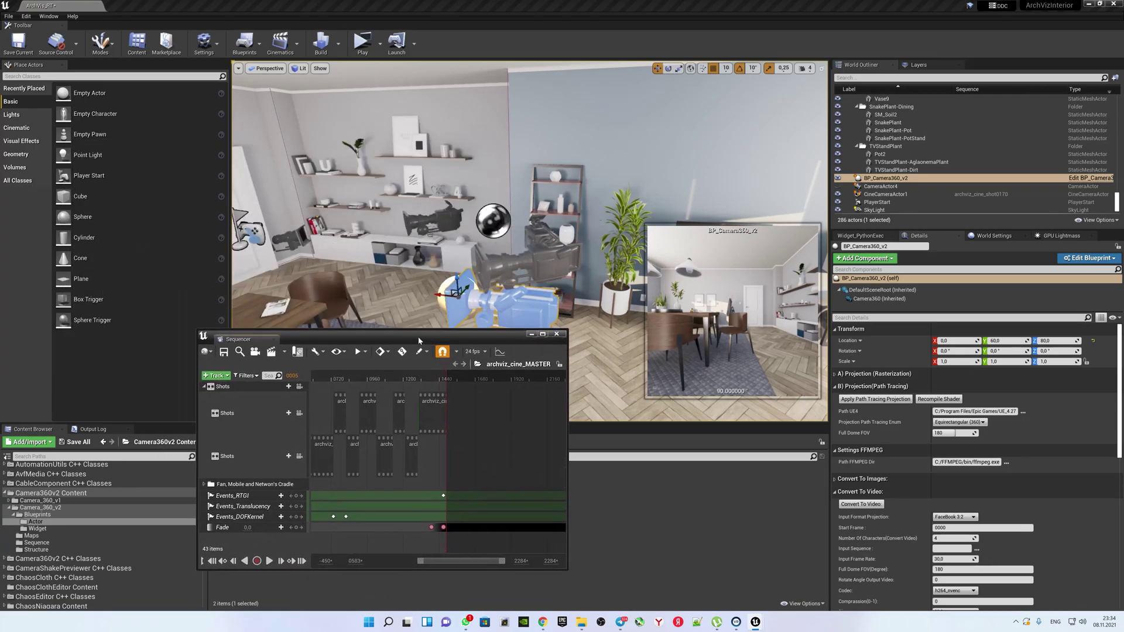
{"action": "right_click_drag", "start_coordinate": [440, 464], "coordinate": [534, 464]}
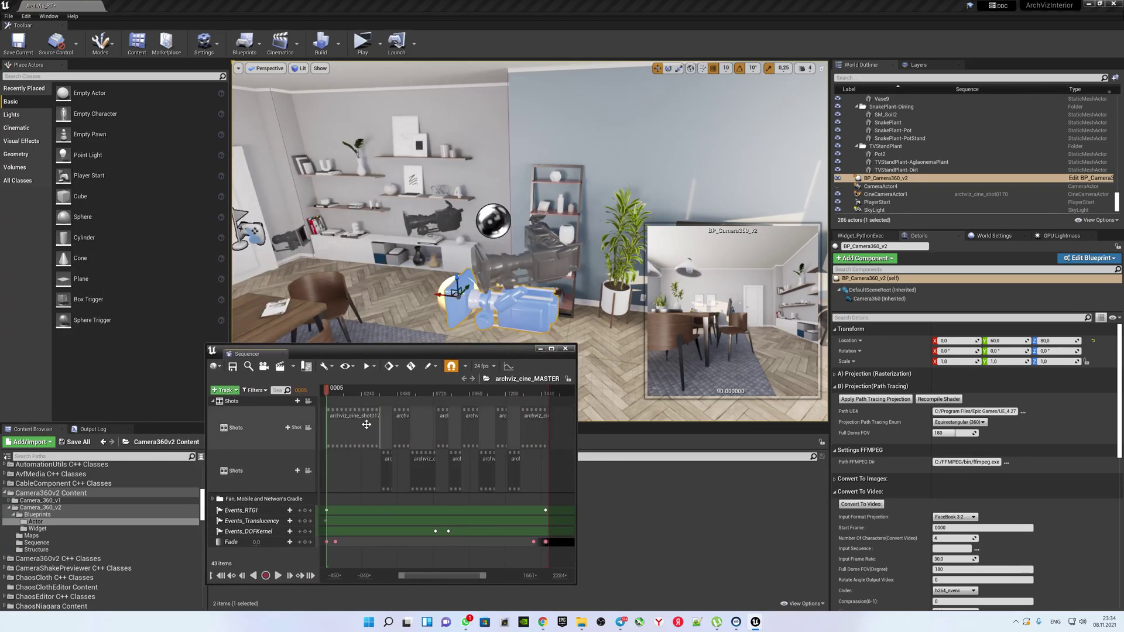
{"action": "left_click_drag", "start_coordinate": [553, 390], "coordinate": [391, 398]}
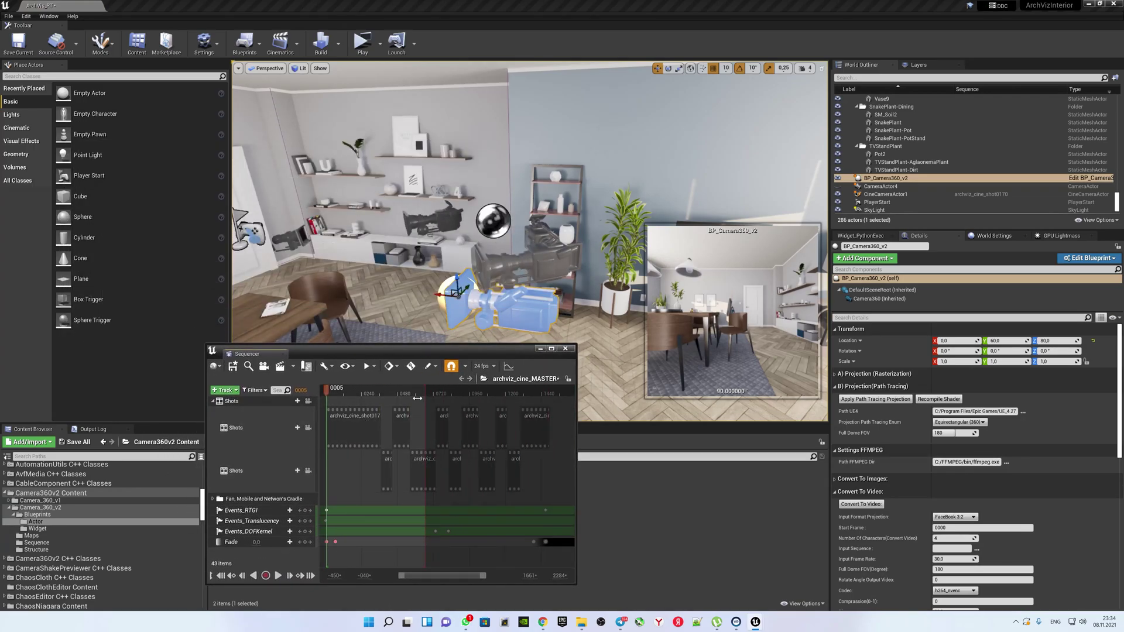
{"action": "double_click", "coordinate": [362, 423]}
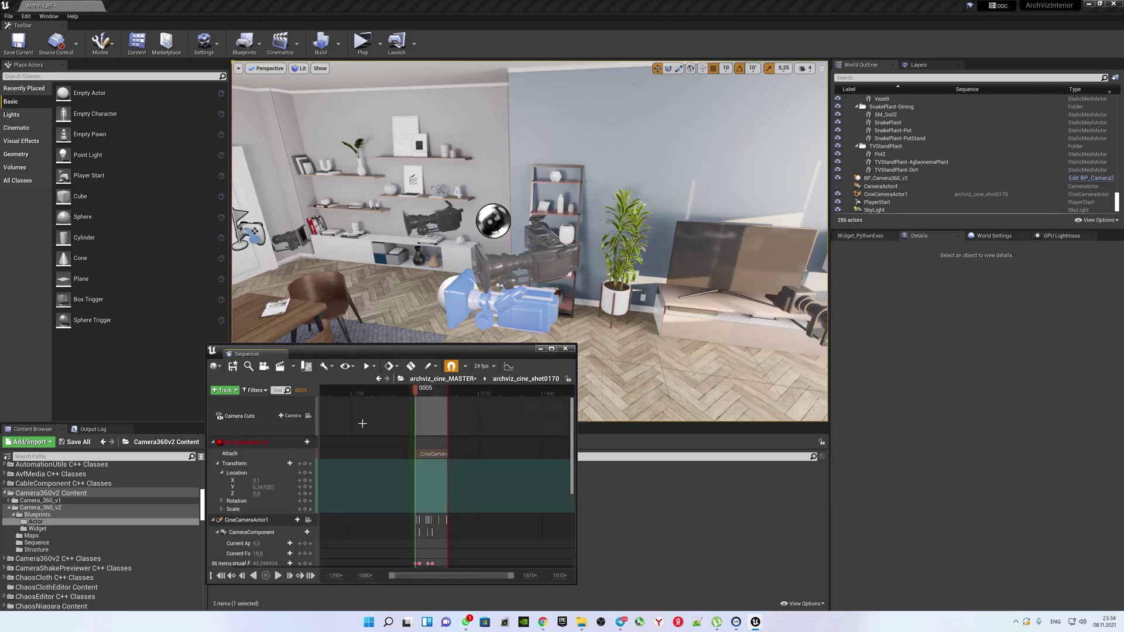
Delete the broken BP_Camera360 track and add BP_Camera360_v2 as a new track.
{"action": "left_click", "coordinate": [243, 443]}
{"action": "key", "text": "Delete"}
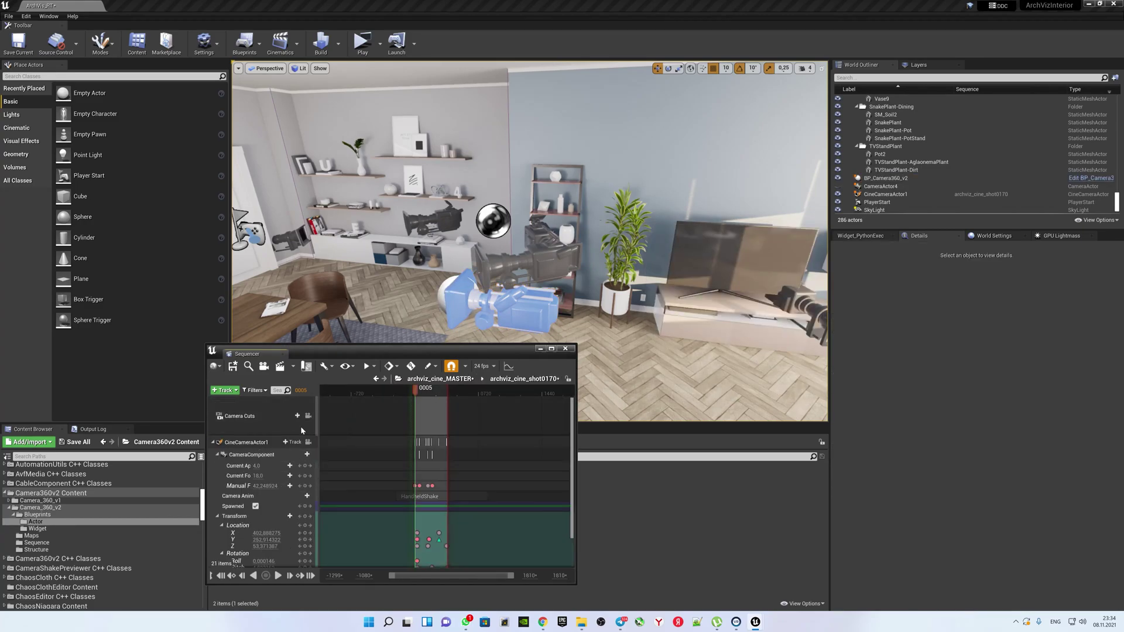
{"action": "left_click", "coordinate": [511, 312]}
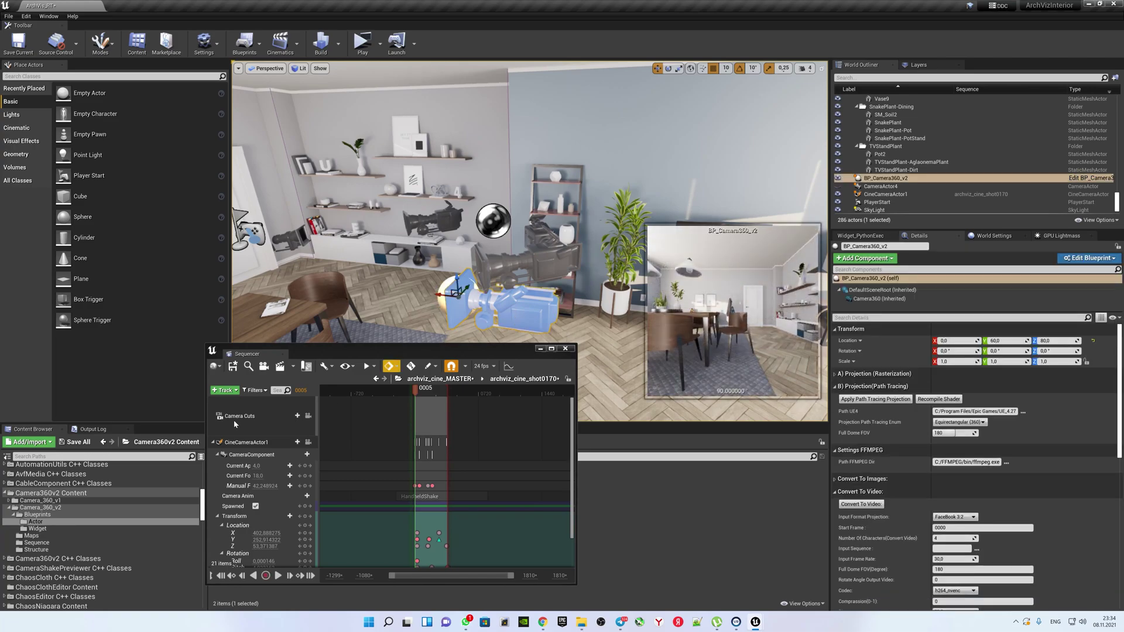
{"action": "left_click", "coordinate": [230, 391]}
{"action": "mouse_move", "coordinate": [246, 404]}
{"action": "left_click", "coordinate": [345, 417]}
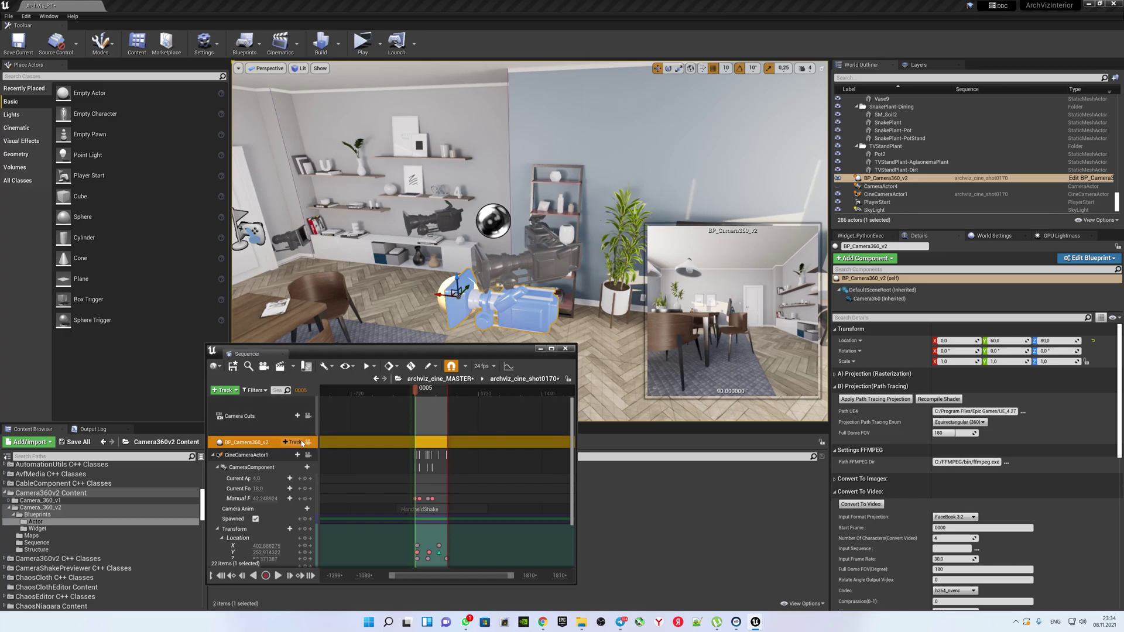
Assign BP_Camera360_v2 as the Camera Cuts camera for this sequence.
{"action": "left_click", "coordinate": [298, 419]}
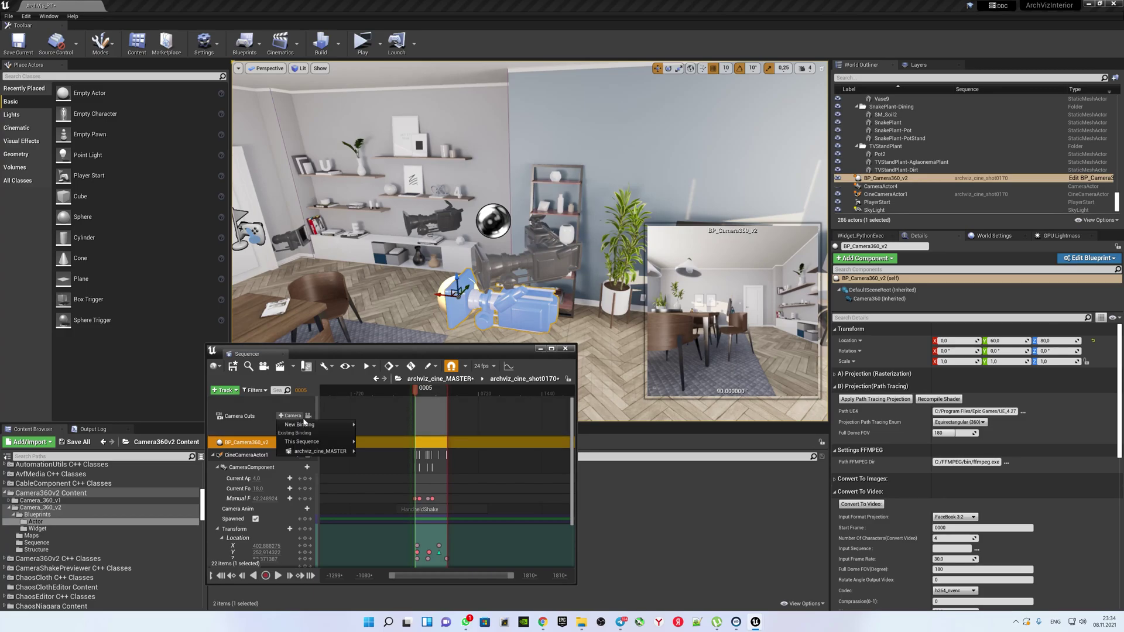
{"action": "mouse_move", "coordinate": [355, 423]}
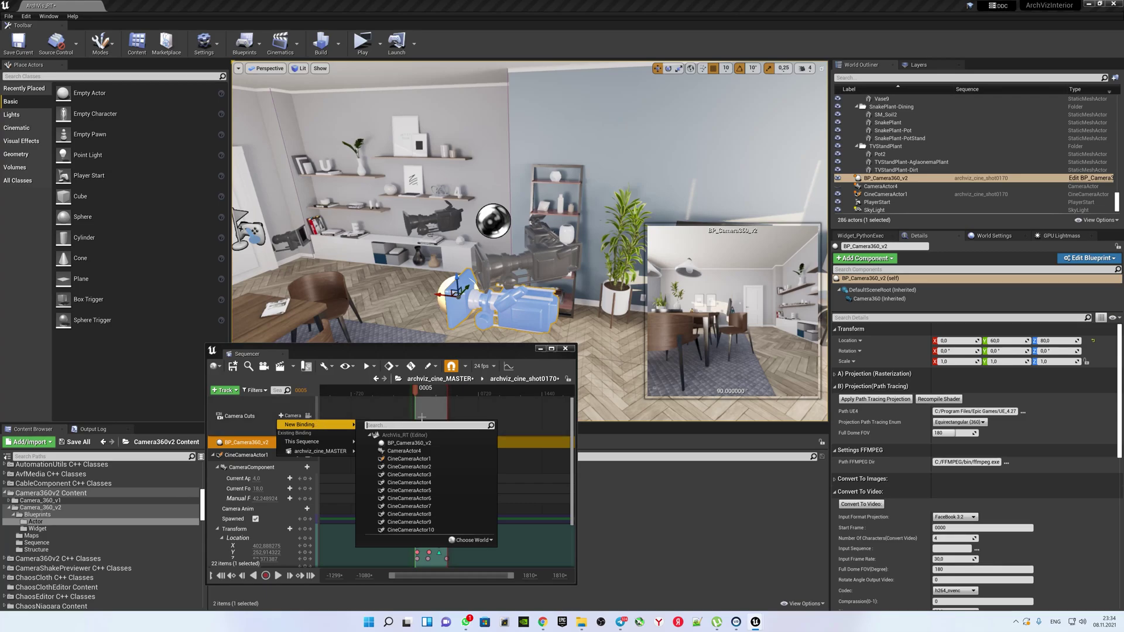
{"action": "left_click", "coordinate": [421, 417]}
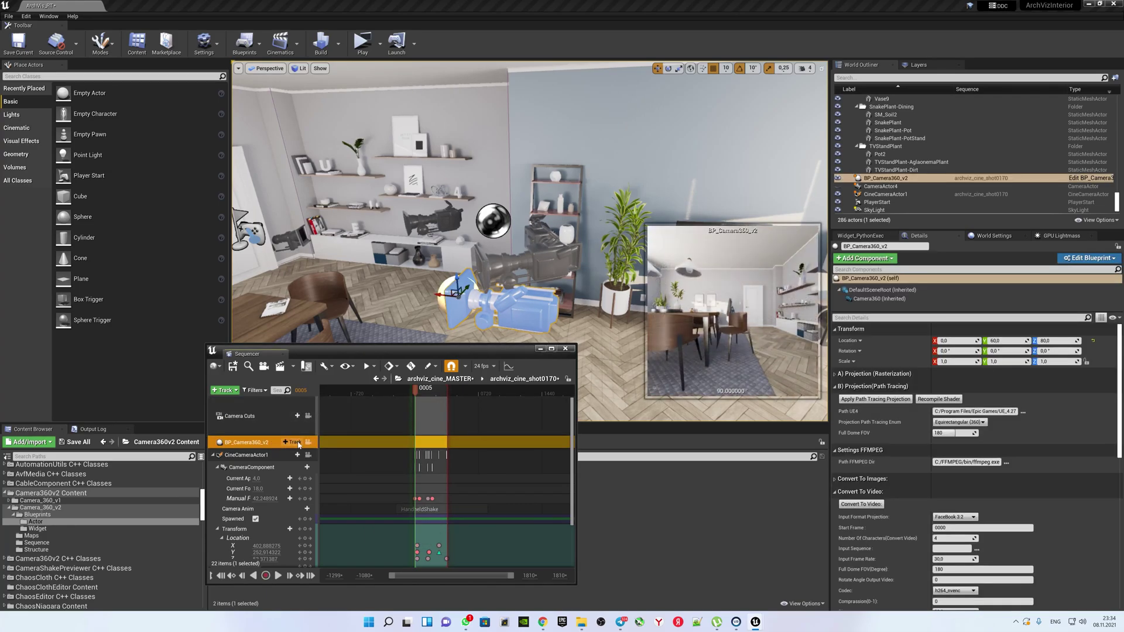
{"action": "left_click", "coordinate": [296, 443]}
{"action": "left_click", "coordinate": [293, 417]}
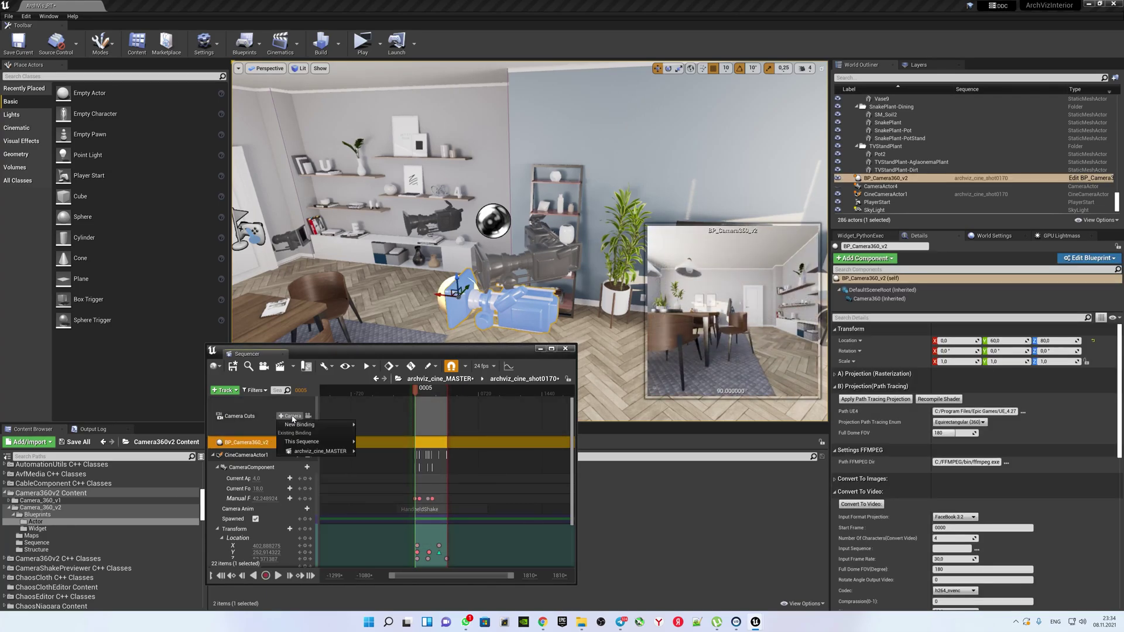
{"action": "mouse_move", "coordinate": [328, 451]}
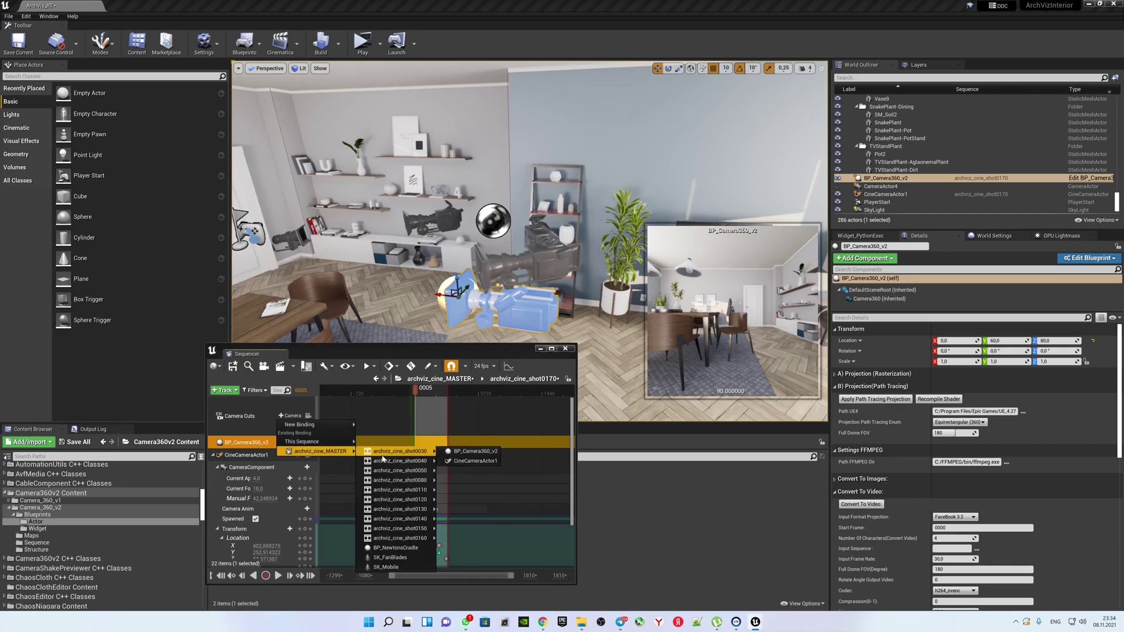
{"action": "mouse_move", "coordinate": [289, 444]}
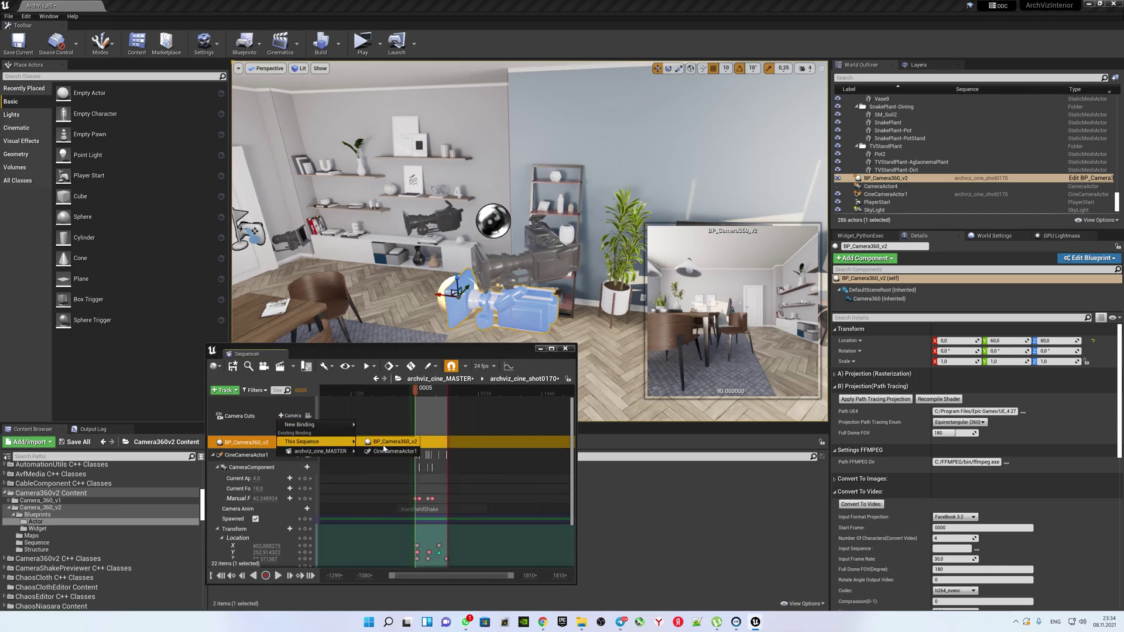
{"action": "left_click", "coordinate": [387, 443]}
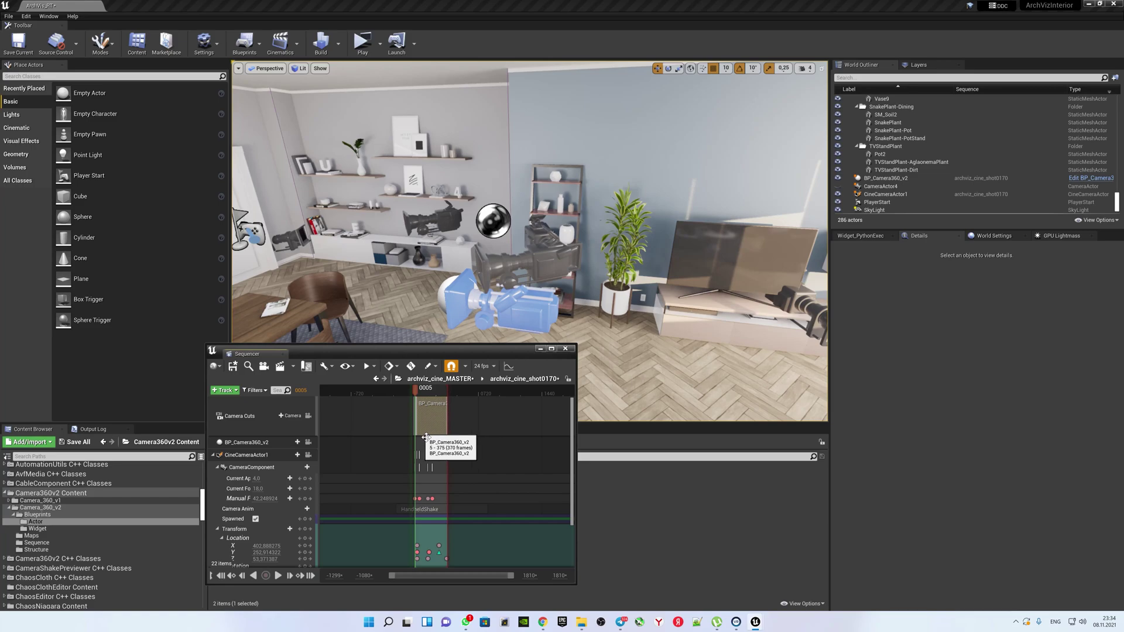
{"action": "scroll", "coordinate": [422, 434], "scroll_direction": "up", "scroll_amount": 5, "text": "ctrl"}
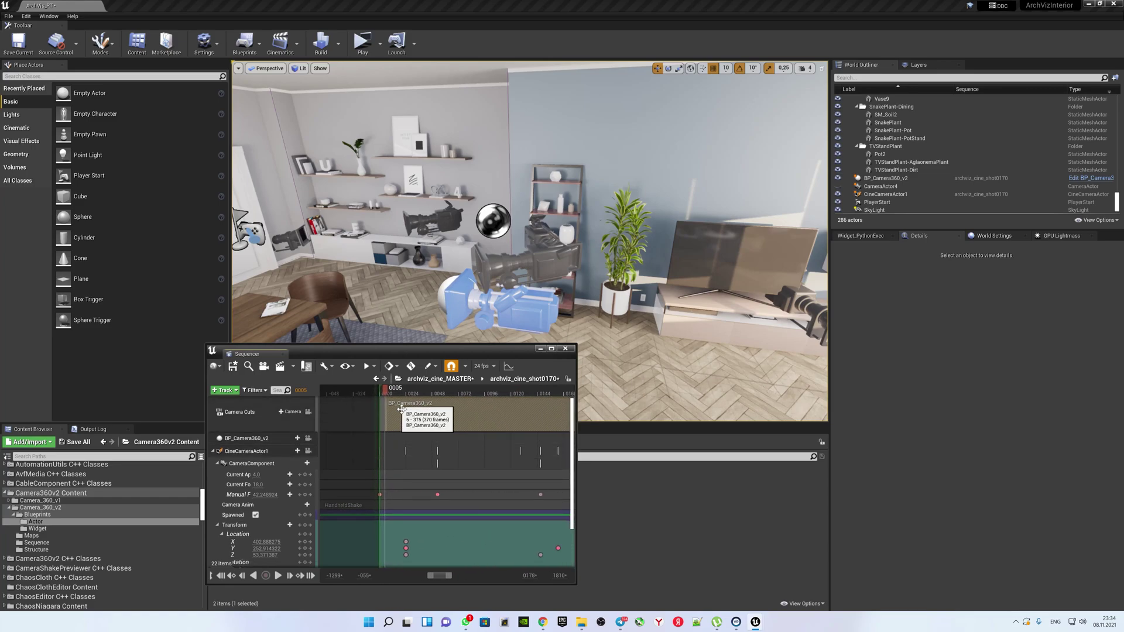
Select the BP_Camera360_v2 track in Sequencer.
{"action": "right_click", "coordinate": [438, 408]}
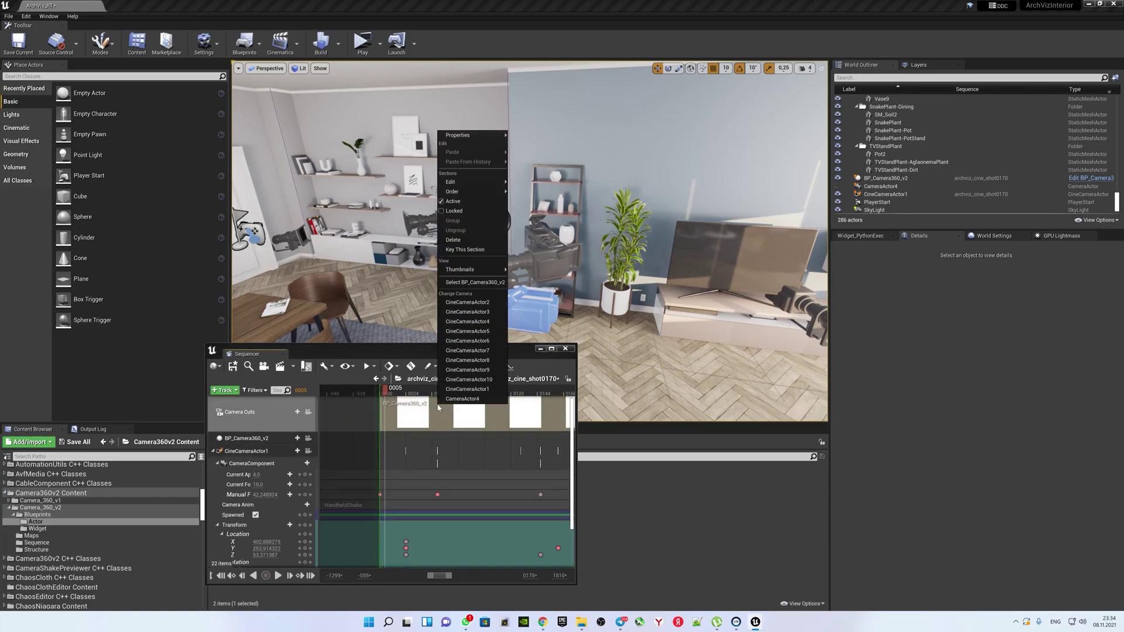
{"action": "left_click", "coordinate": [416, 410]}
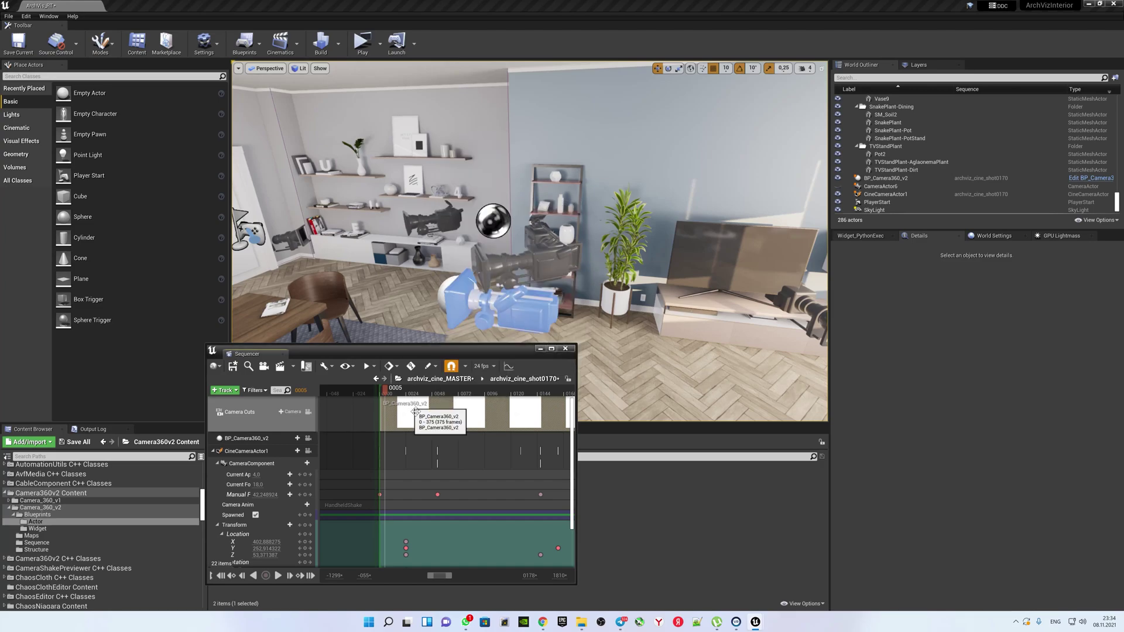
{"action": "left_click", "coordinate": [262, 439]}
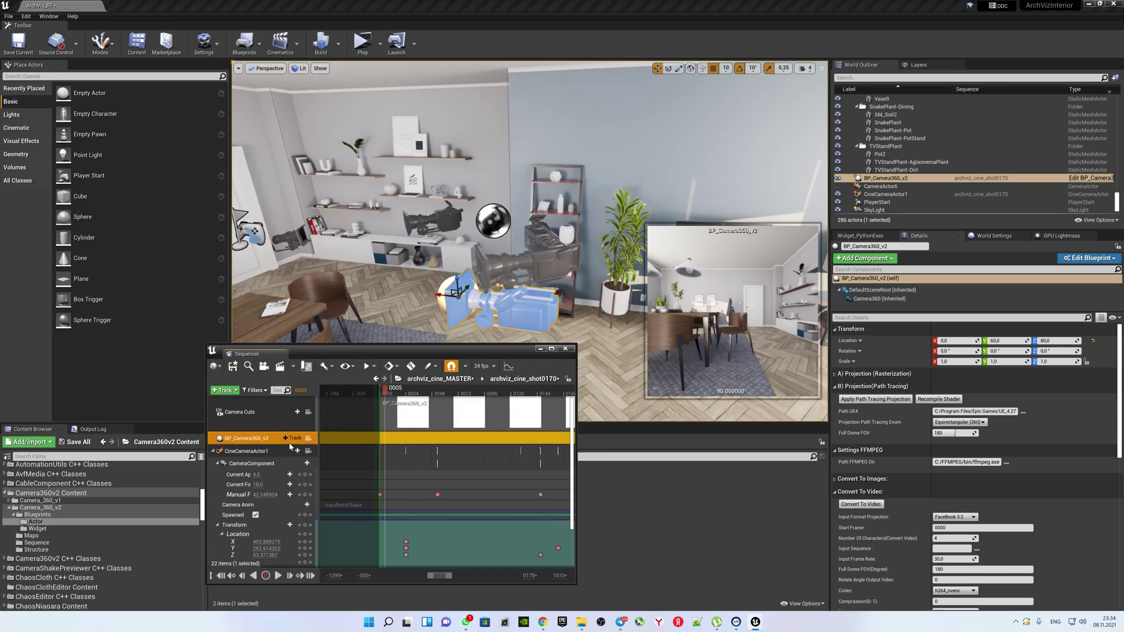
{"action": "left_click", "coordinate": [294, 439]}
Attach BP_Camera360_v2 to CineCameraActor1, with the Attach section starting at frame 0.
{"action": "mouse_move", "coordinate": [310, 455]}
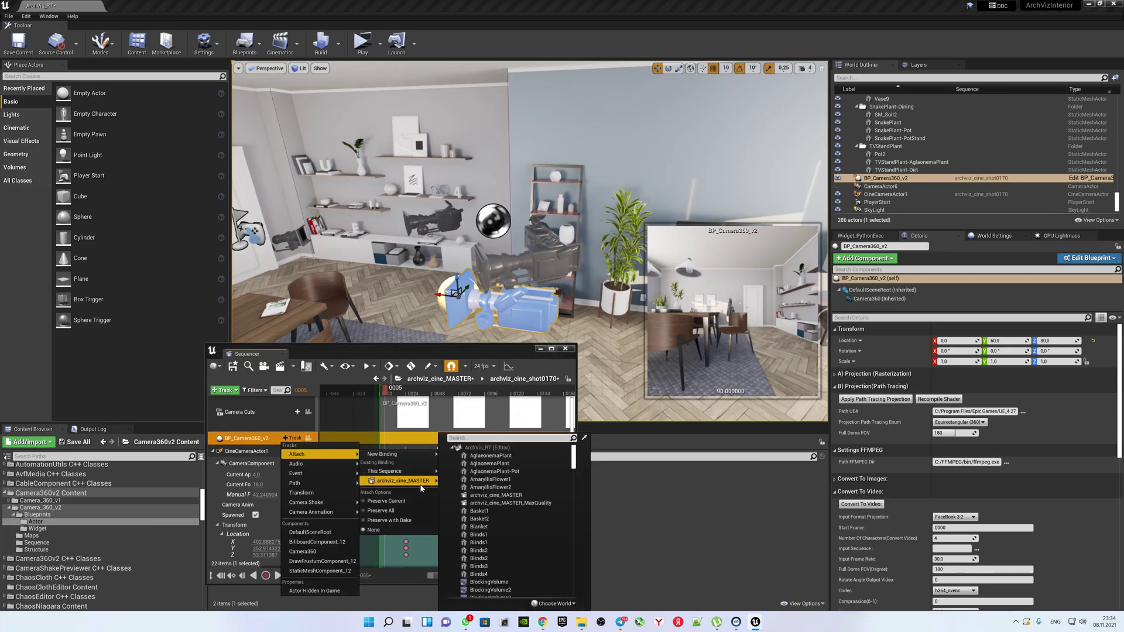
{"action": "mouse_move", "coordinate": [425, 481]}
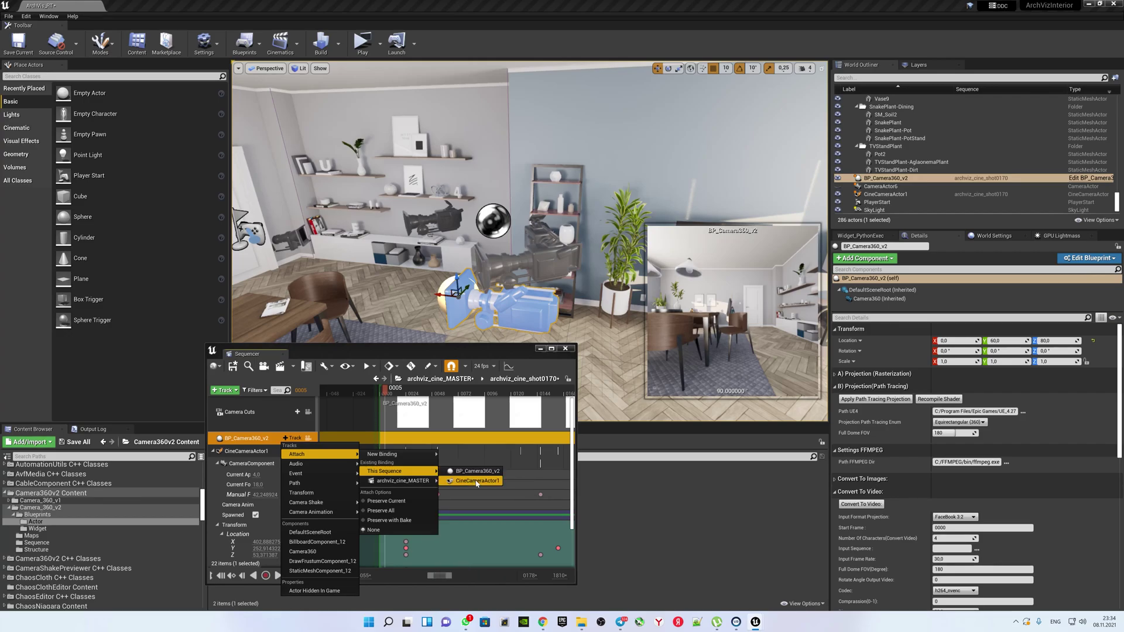
{"action": "left_click", "coordinate": [478, 482]}
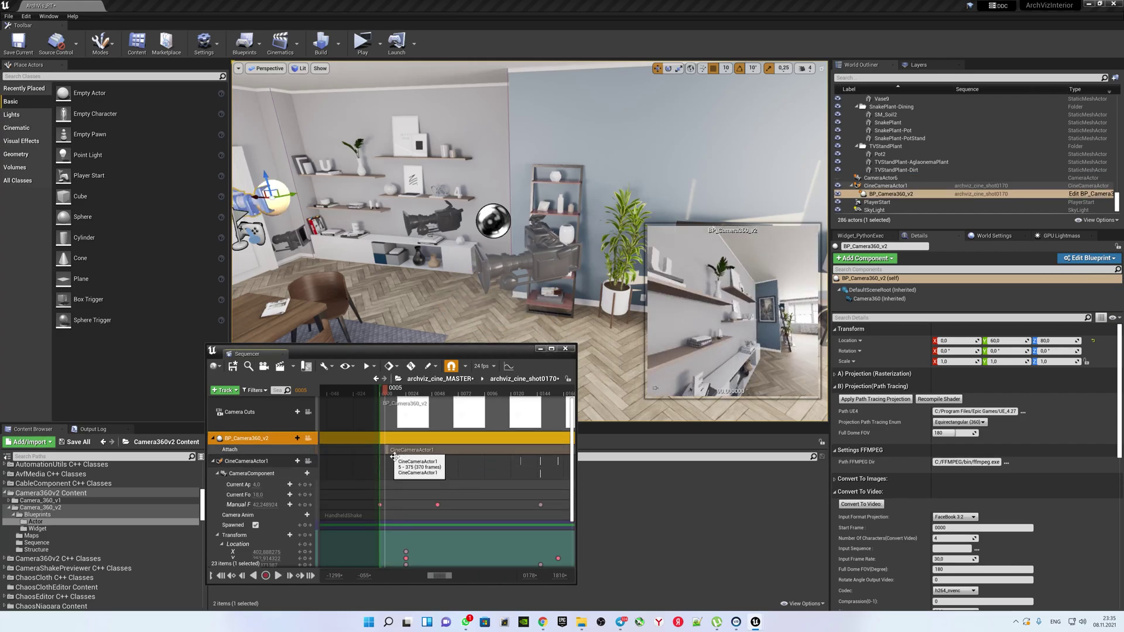
{"action": "left_click_drag", "start_coordinate": [390, 453], "coordinate": [379, 453]}
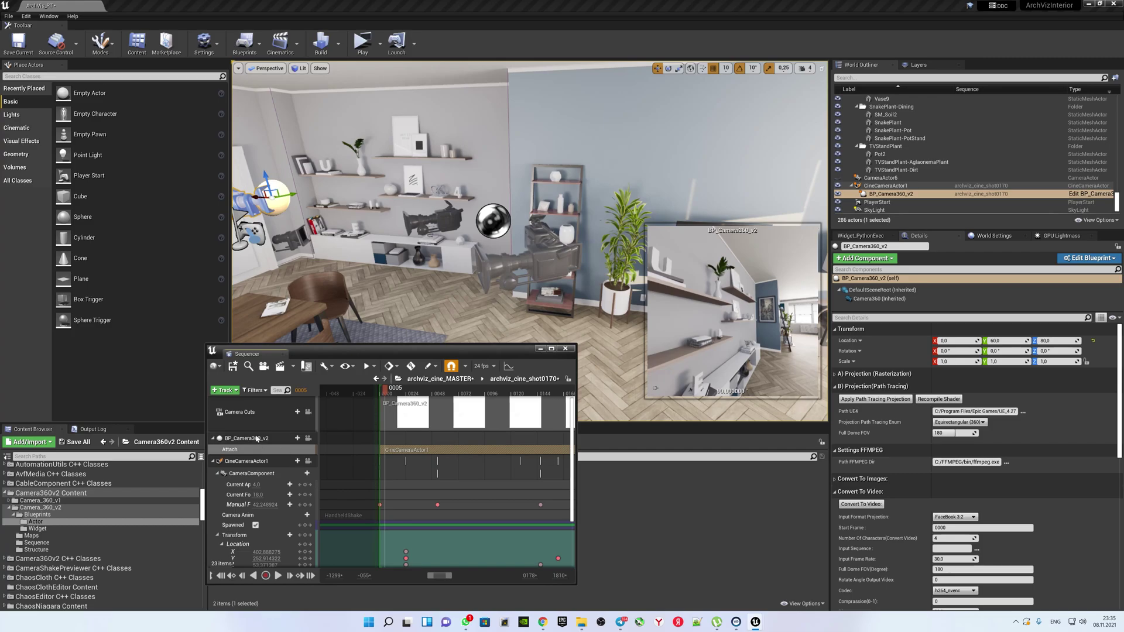
{"action": "left_click", "coordinate": [289, 440]}
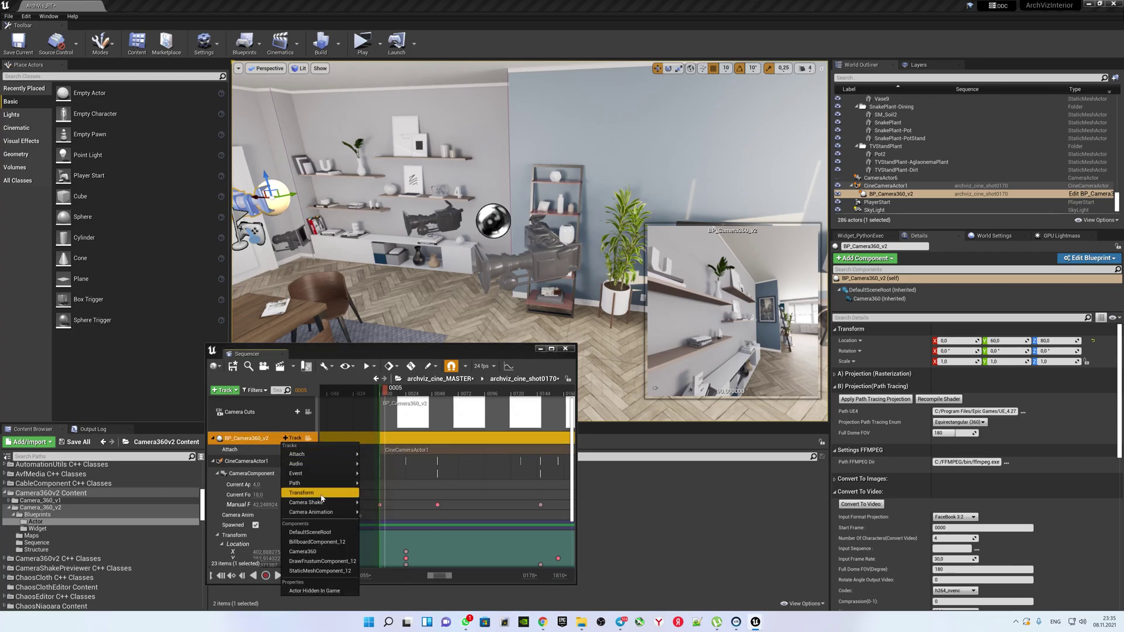
Add a Transform track to BP_Camera360_v2 and set Location Y and Z to 0.
{"action": "left_click", "coordinate": [404, 491]}
{"action": "left_click", "coordinate": [222, 460]}
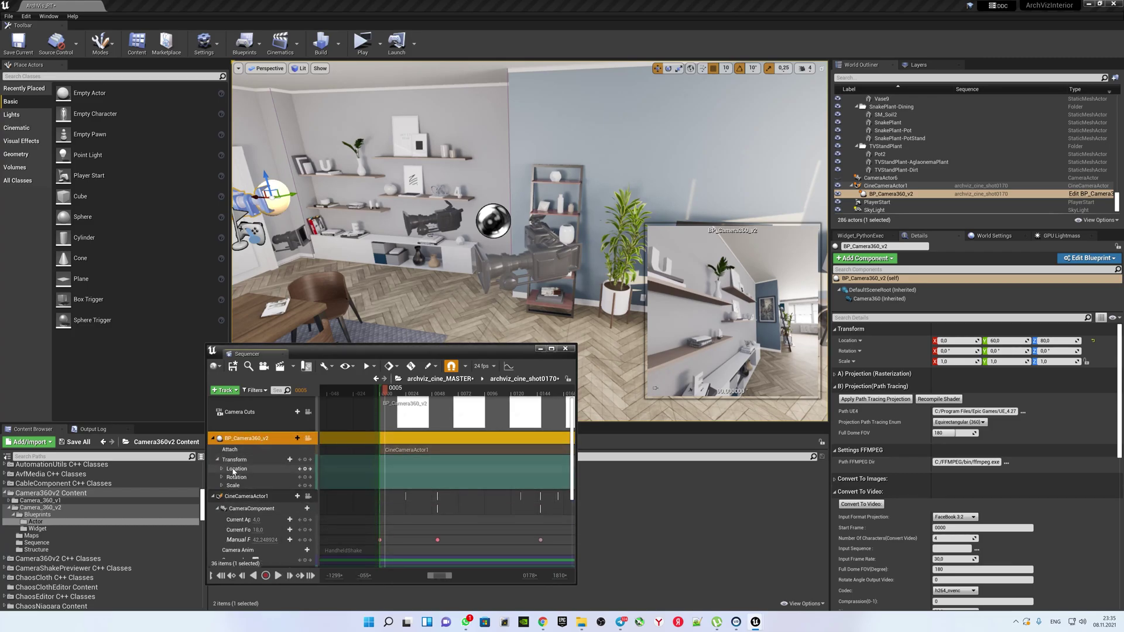
{"action": "left_click", "coordinate": [223, 470]}
{"action": "left_click", "coordinate": [265, 483]}
{"action": "type", "text": "0"}
{"action": "key", "text": "Tab"}
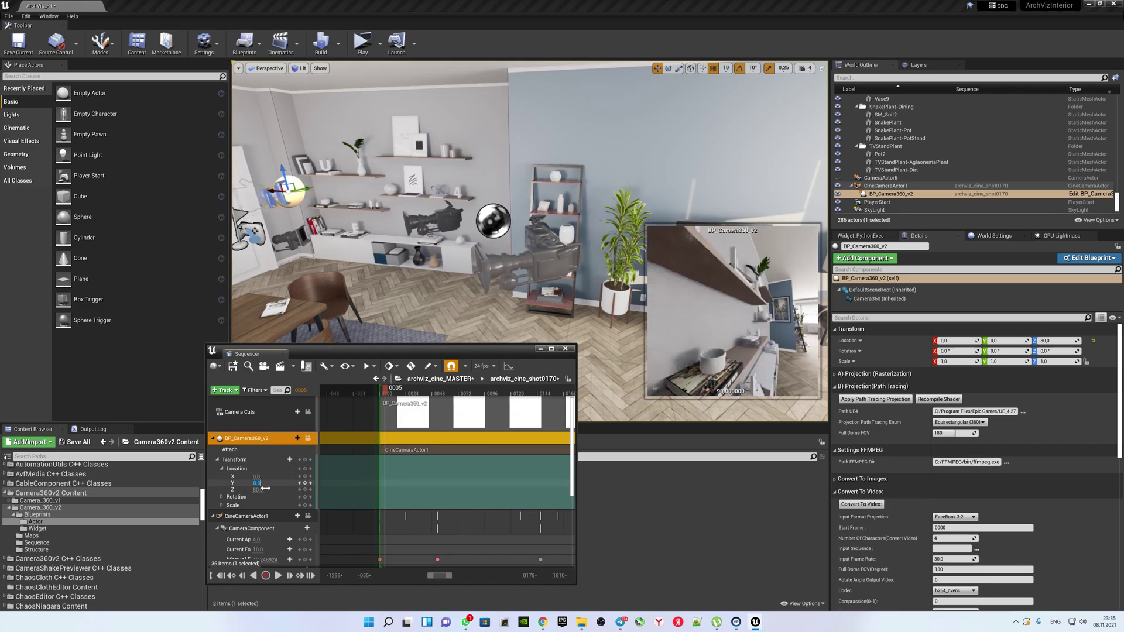
{"action": "type", "text": "0"}
{"action": "key", "text": "Return"}
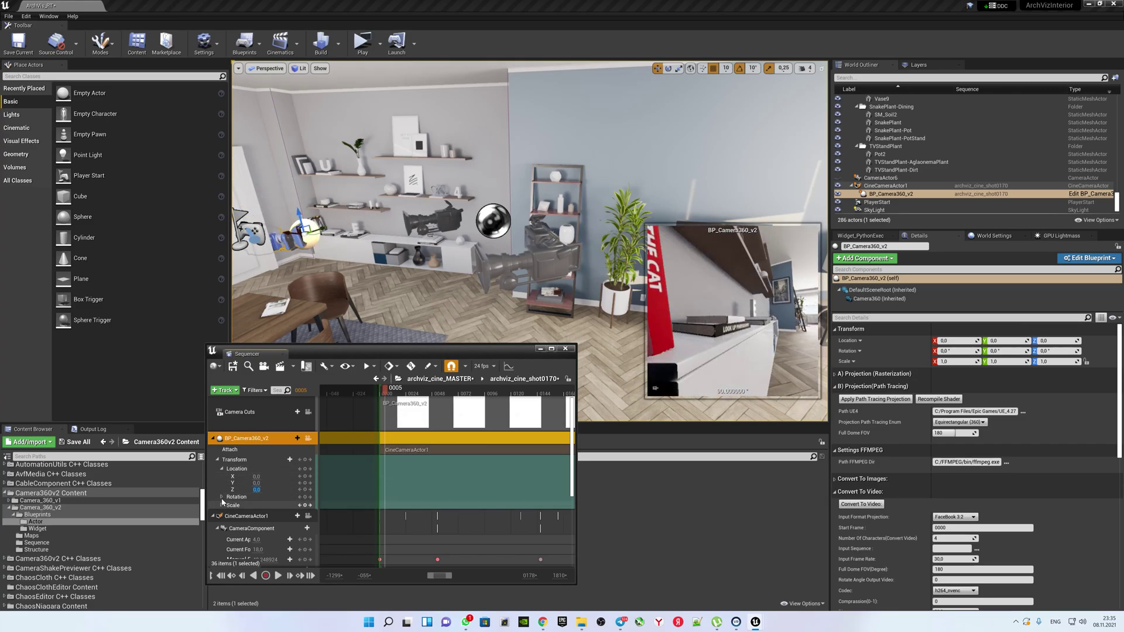
{"action": "left_click", "coordinate": [222, 498]}
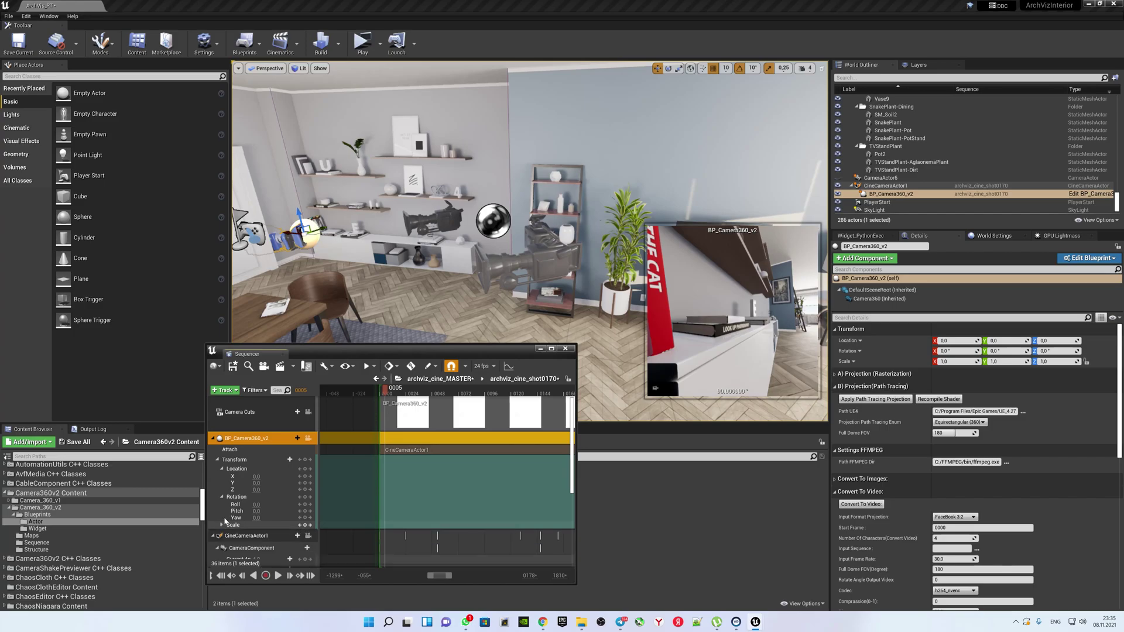
{"action": "left_click", "coordinate": [222, 497]}
{"action": "left_click", "coordinate": [222, 469]}
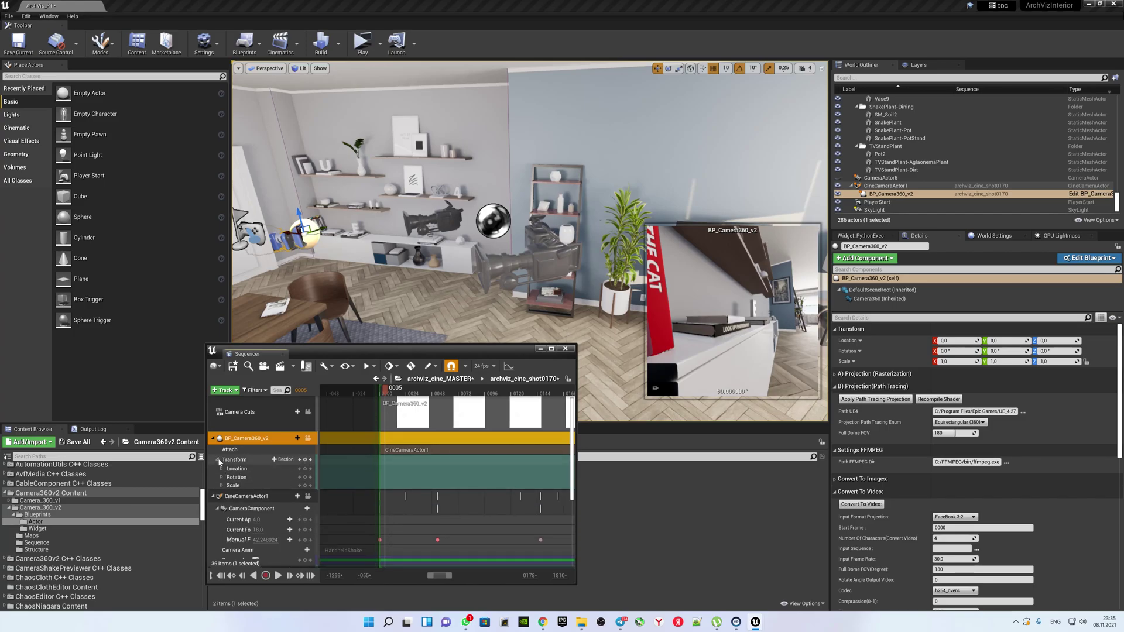
{"action": "left_click", "coordinate": [219, 460]}
Offset the camera's Location Y to about 8.38, preview the shot, and save with Ctrl+S.
{"action": "scroll", "coordinate": [494, 450], "scroll_direction": "down", "scroll_amount": 3, "text": "ctrl"}
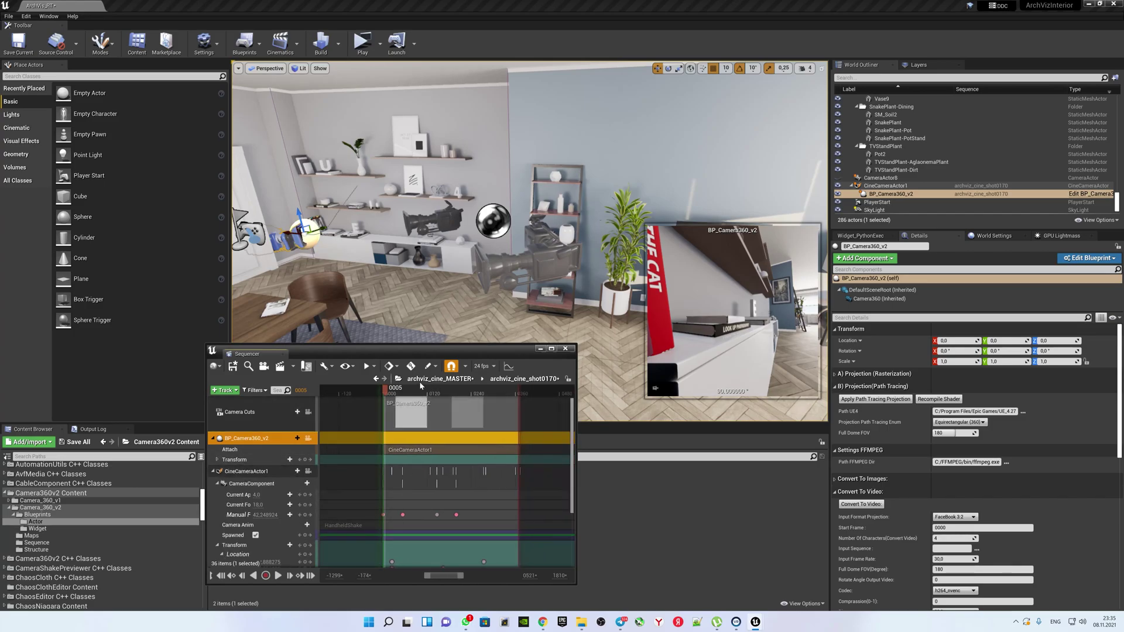
{"action": "left_click", "coordinate": [384, 393]}
{"action": "left_click_drag", "start_coordinate": [386, 393], "coordinate": [481, 393]}
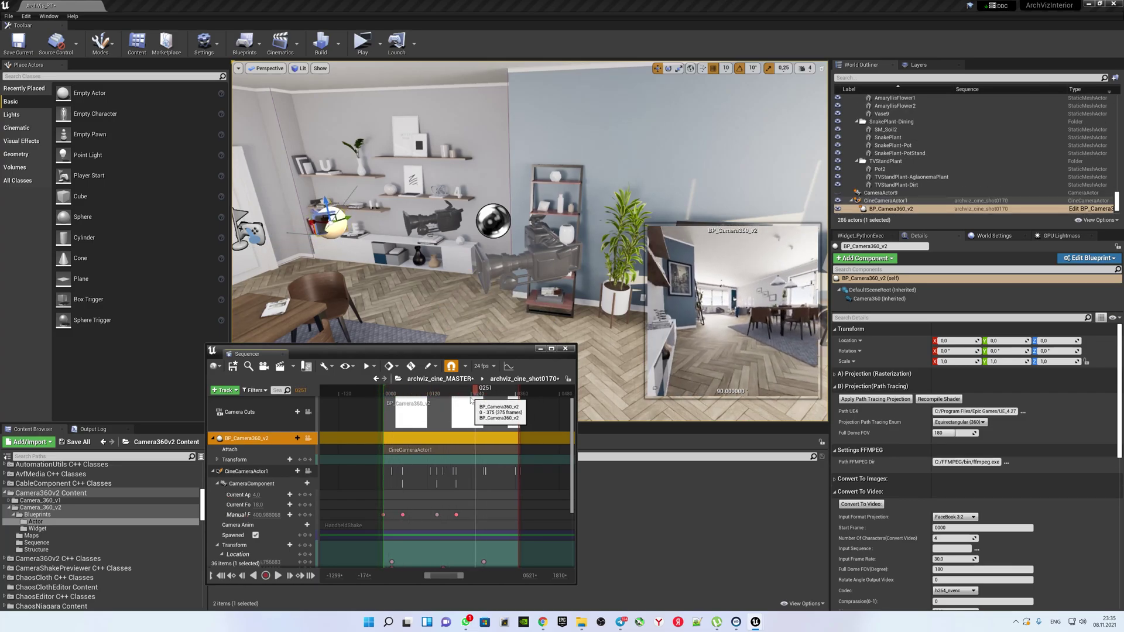
{"action": "left_click_drag", "start_coordinate": [486, 400], "coordinate": [387, 398]}
{"action": "double_click", "coordinate": [233, 461]}
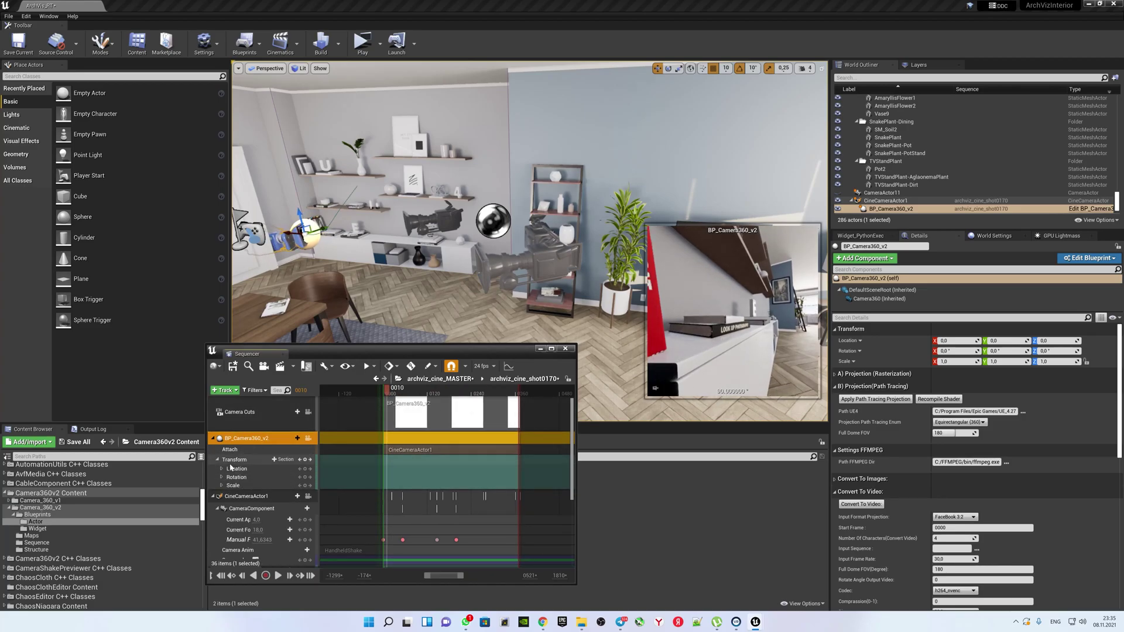
{"action": "left_click", "coordinate": [222, 469]}
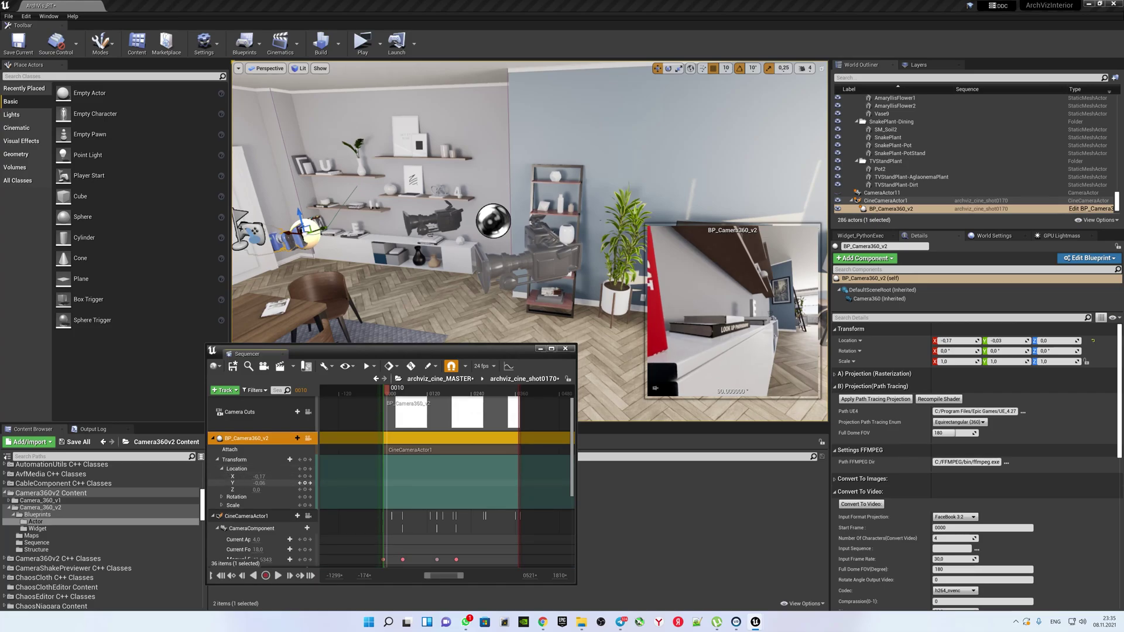
{"action": "left_click_drag", "start_coordinate": [259, 483], "coordinate": [282, 483]}
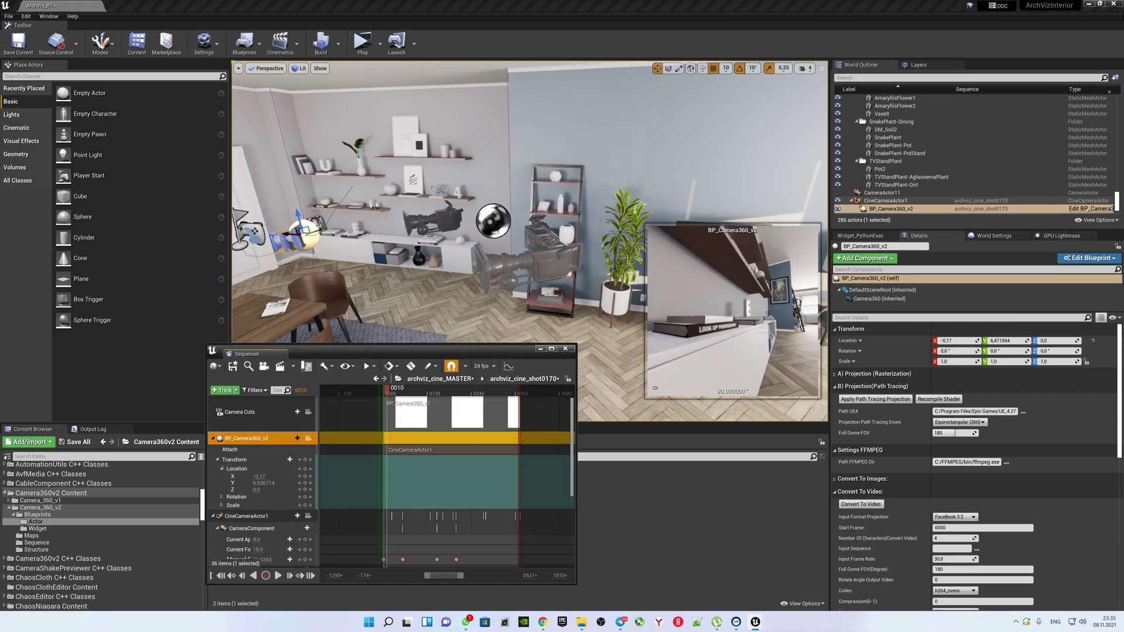
{"action": "left_click", "coordinate": [389, 391]}
{"action": "left_click_drag", "start_coordinate": [397, 391], "coordinate": [390, 391]}
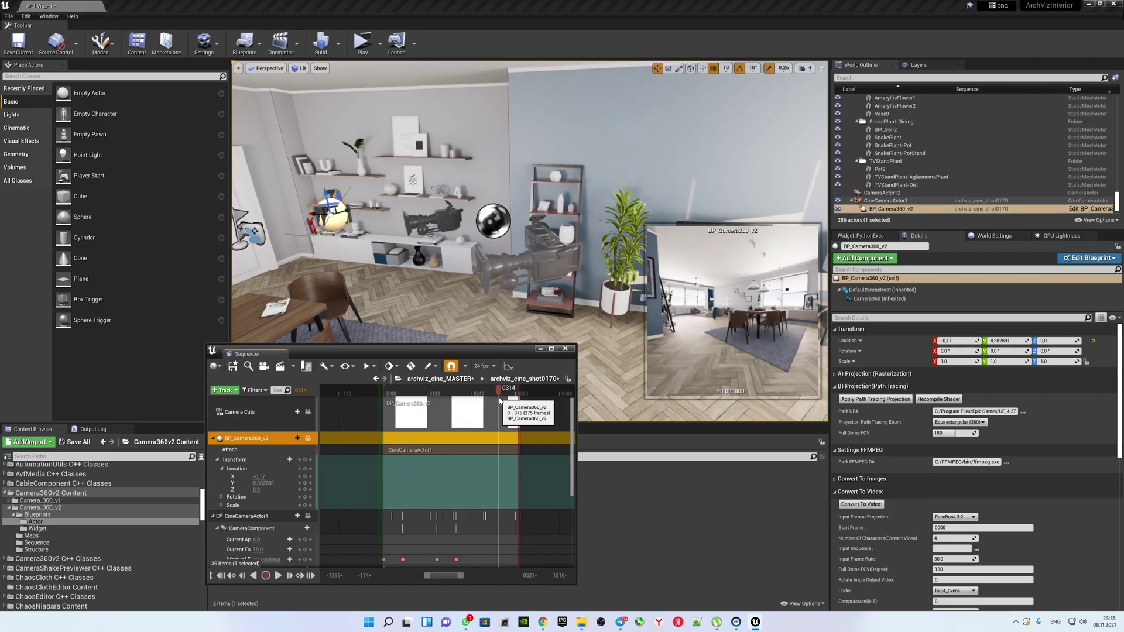
{"action": "key", "text": "ctrl+s"}
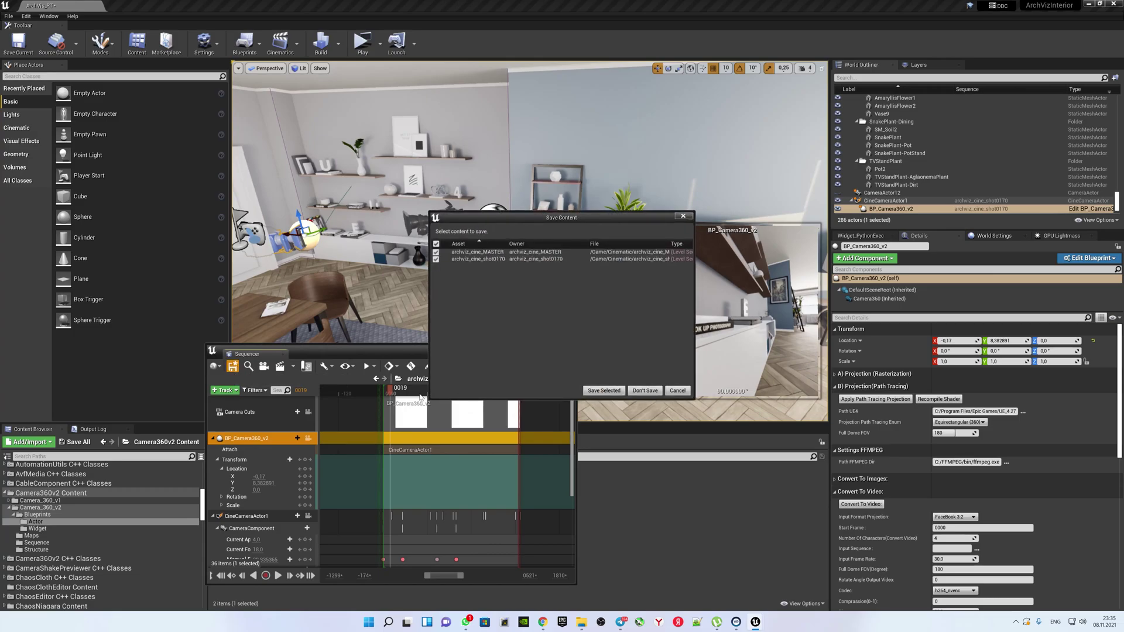
Save archviz_cine_MASTER and archviz_cine_shot0170, then collapse the Path Tracing projection section.
{"action": "left_click", "coordinate": [617, 393]}
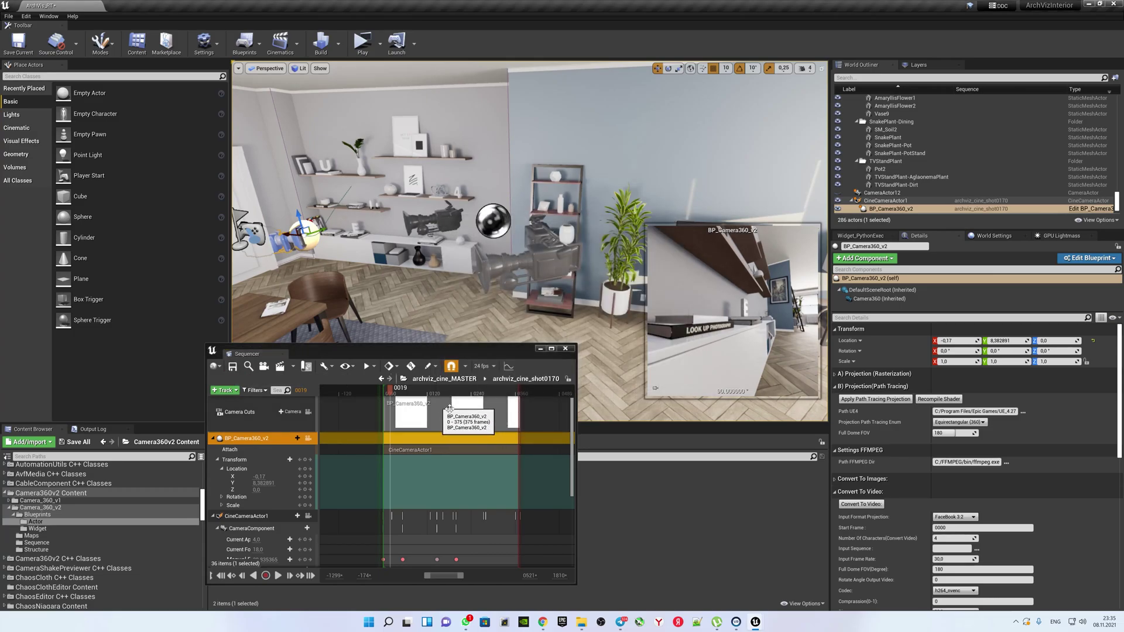
{"action": "scroll", "coordinate": [909, 190], "scroll_direction": "down", "scroll_amount": 1}
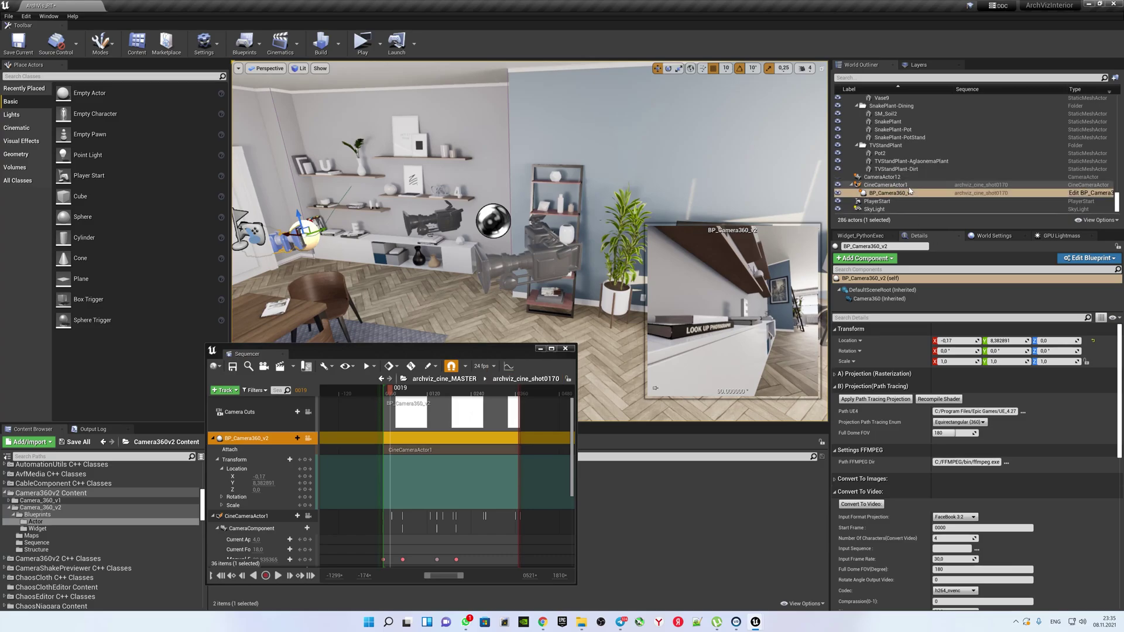
{"action": "left_click", "coordinate": [835, 387]}
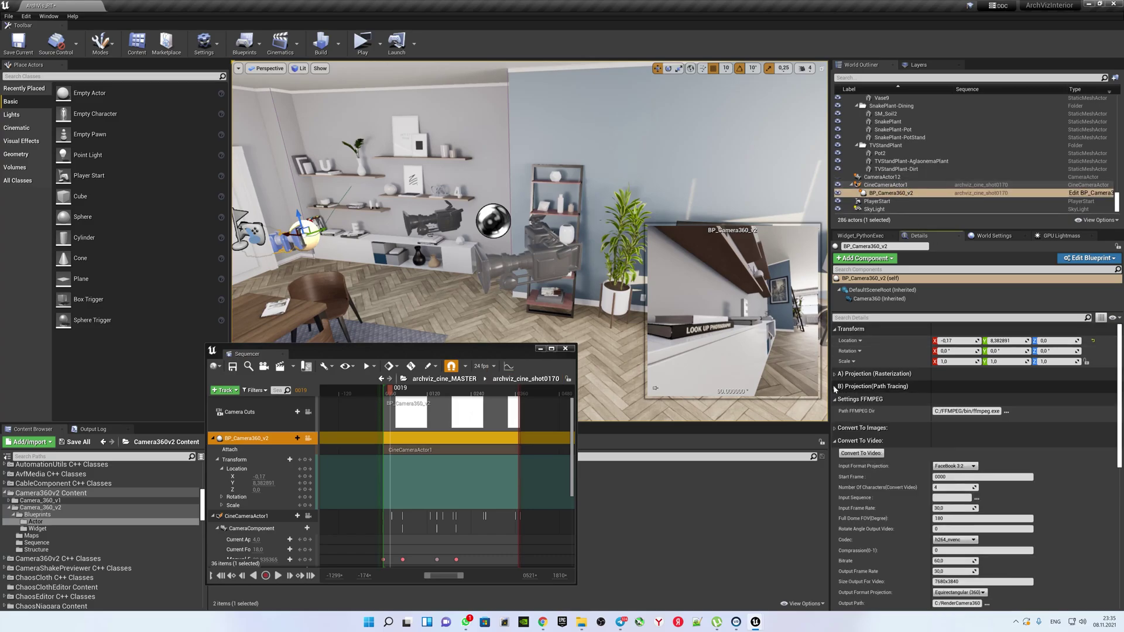
Collapse the Settings FFMPEG and Convert To Video sections and close Sequencer.
{"action": "left_click", "coordinate": [837, 400]}
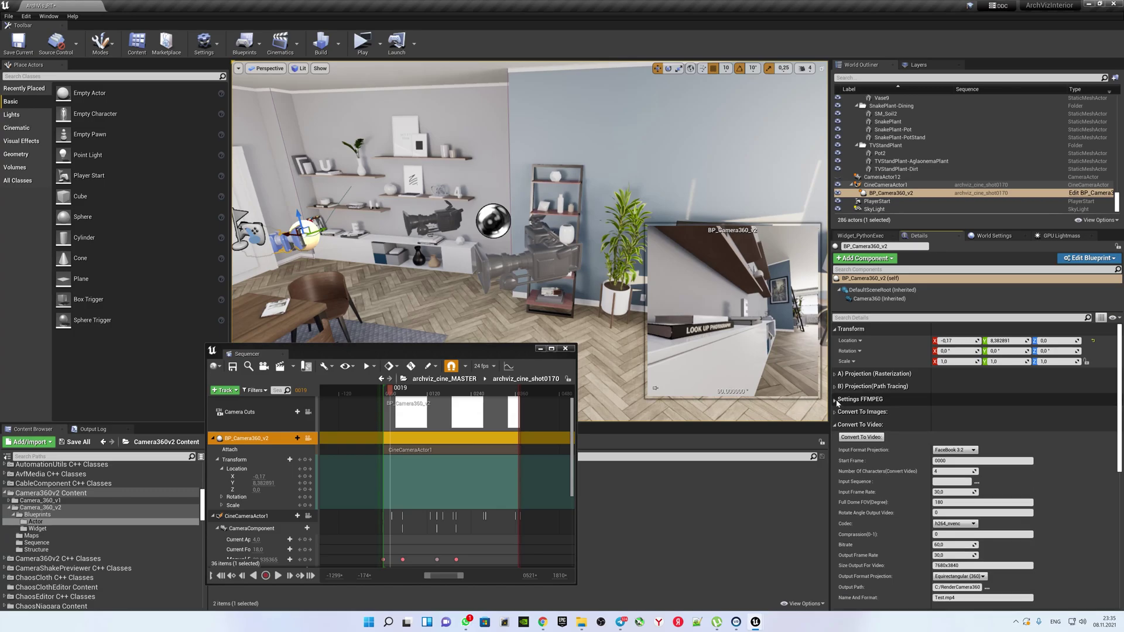
{"action": "left_click", "coordinate": [838, 426]}
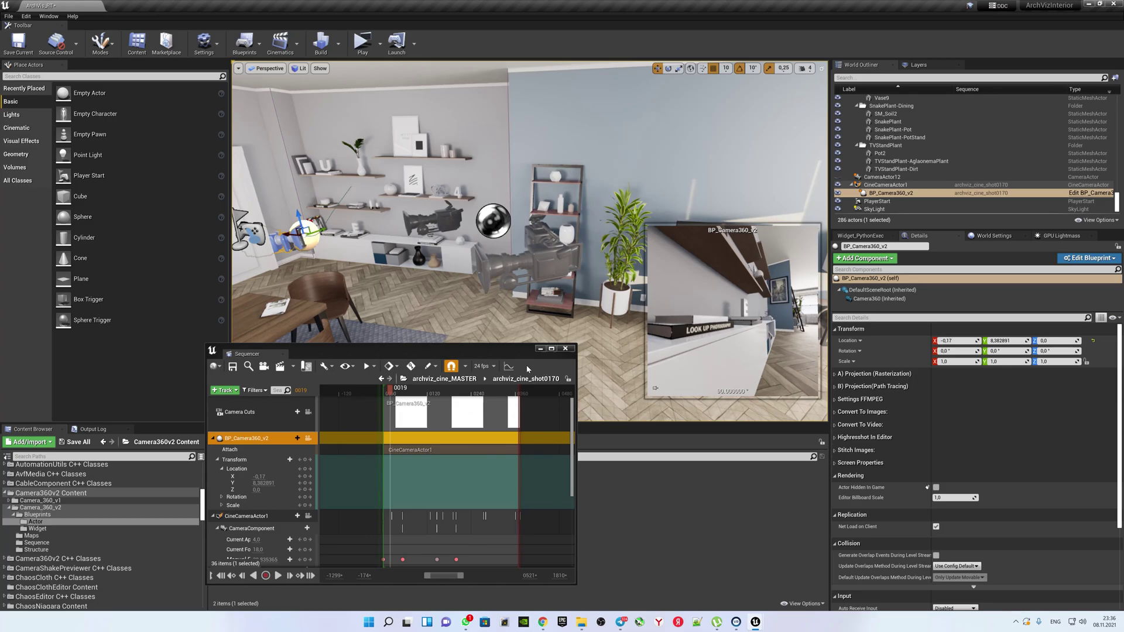
{"action": "left_click", "coordinate": [566, 350]}
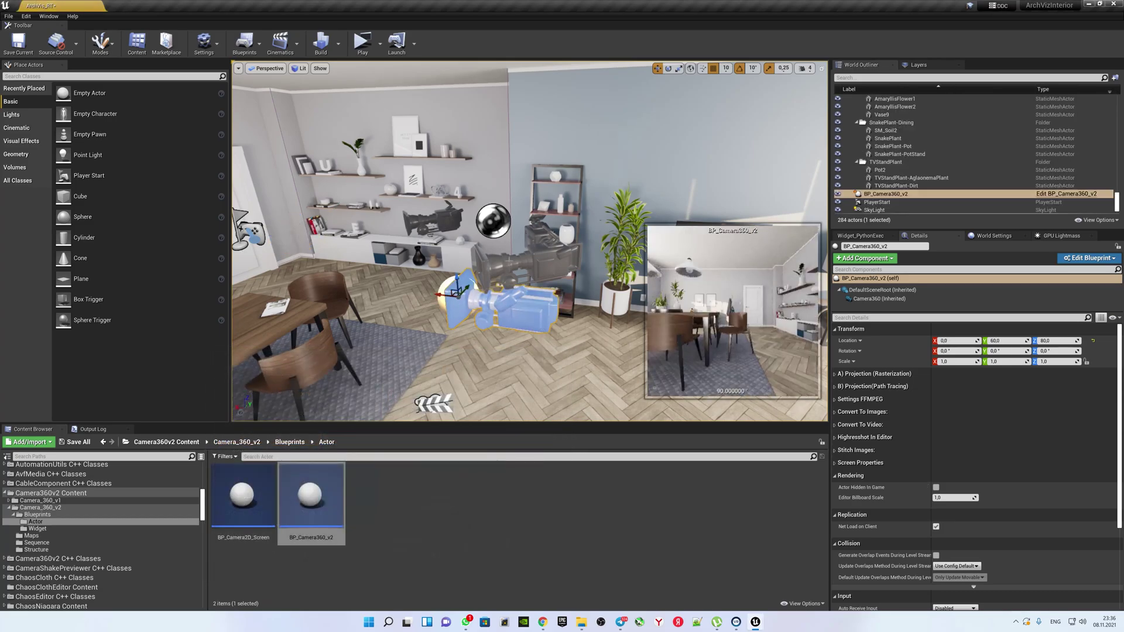
Open the Level Blueprint and delete the default BeginPlay and Tick events.
{"action": "left_click", "coordinate": [259, 51]}
{"action": "mouse_move", "coordinate": [281, 107]}
{"action": "left_click", "coordinate": [410, 126]}
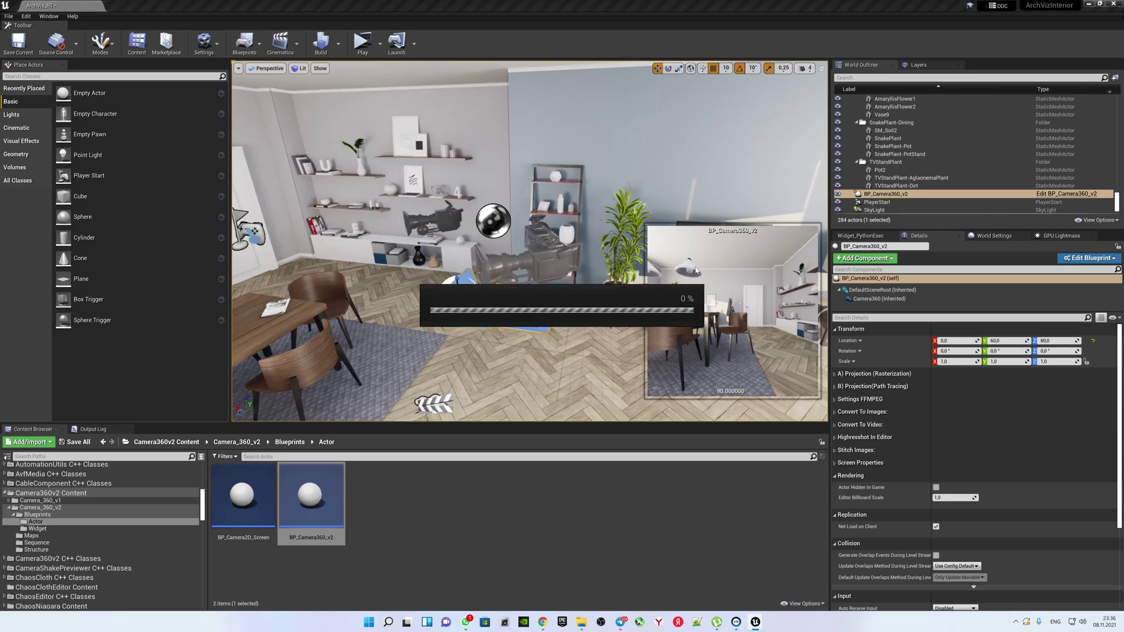
{"action": "left_click_drag", "start_coordinate": [553, 380], "coordinate": [453, 470]}
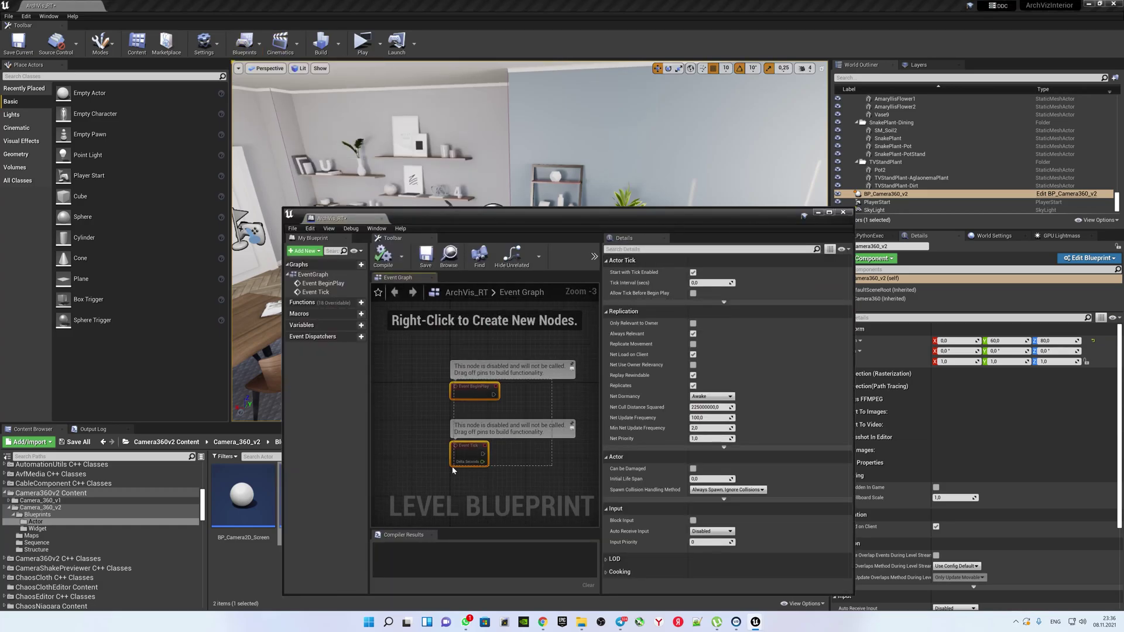
{"action": "key", "text": "Delete"}
In BP_Camera360_v2's Event Graph, select and copy the FaceBook_3x2 comment group.
{"action": "left_click", "coordinate": [1066, 193]}
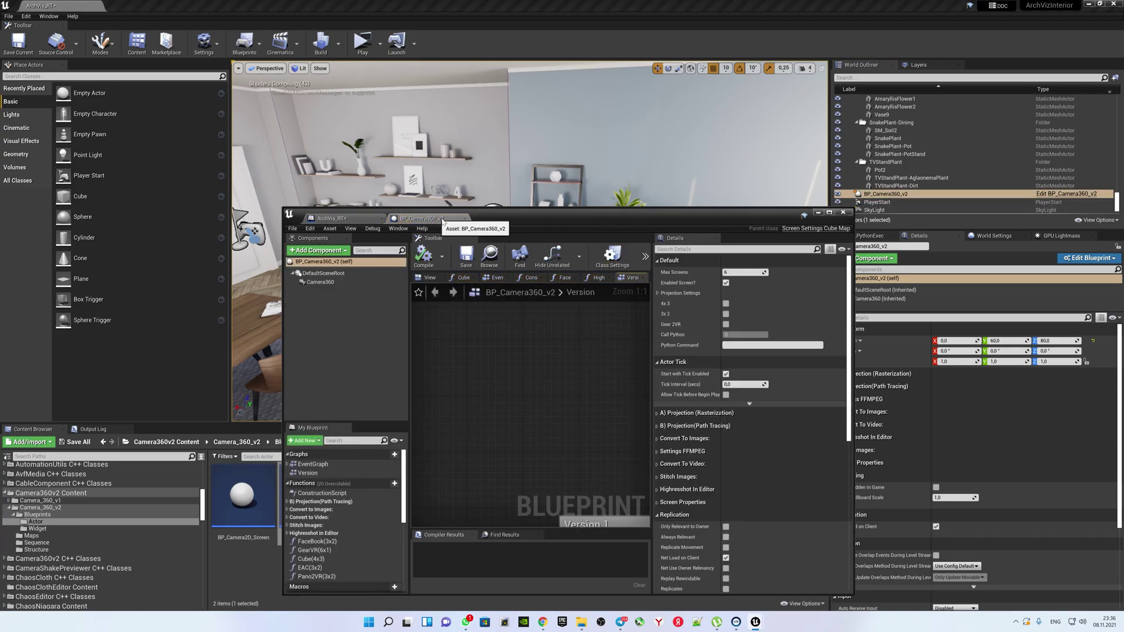
{"action": "scroll", "coordinate": [564, 389], "scroll_direction": "down", "scroll_amount": 6}
{"action": "right_click_drag", "start_coordinate": [493, 369], "coordinate": [612, 417]}
{"action": "left_click", "coordinate": [498, 282]}
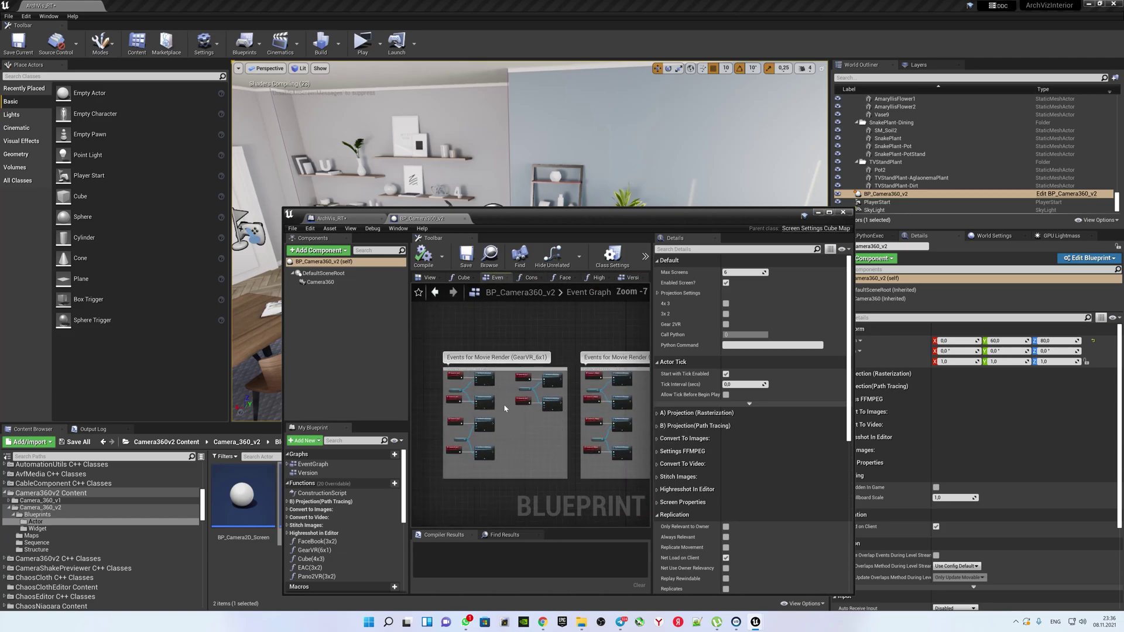
{"action": "right_click_drag", "start_coordinate": [552, 422], "coordinate": [446, 403]}
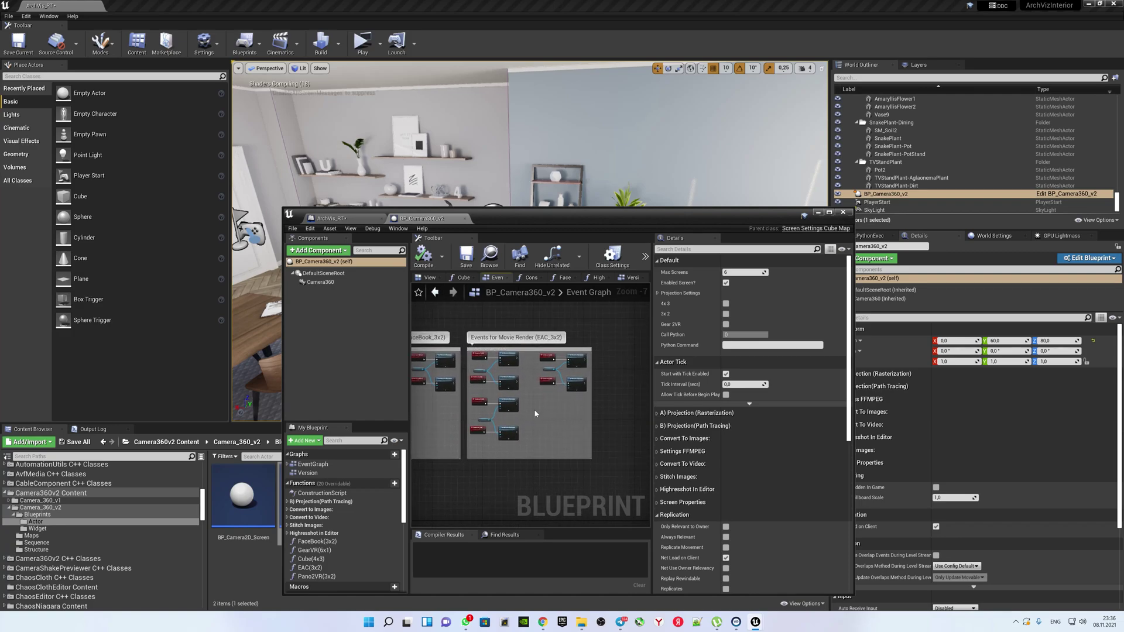
{"action": "right_click_drag", "start_coordinate": [535, 413], "coordinate": [641, 409]}
{"action": "right_click_drag", "start_coordinate": [505, 404], "coordinate": [498, 382]}
{"action": "mouse_move", "coordinate": [458, 346]}
{"action": "left_mouse_down"}
{"action": "mouse_move", "coordinate": [540, 439]}
{"action": "mouse_move", "coordinate": [588, 462]}
{"action": "left_mouse_up"}
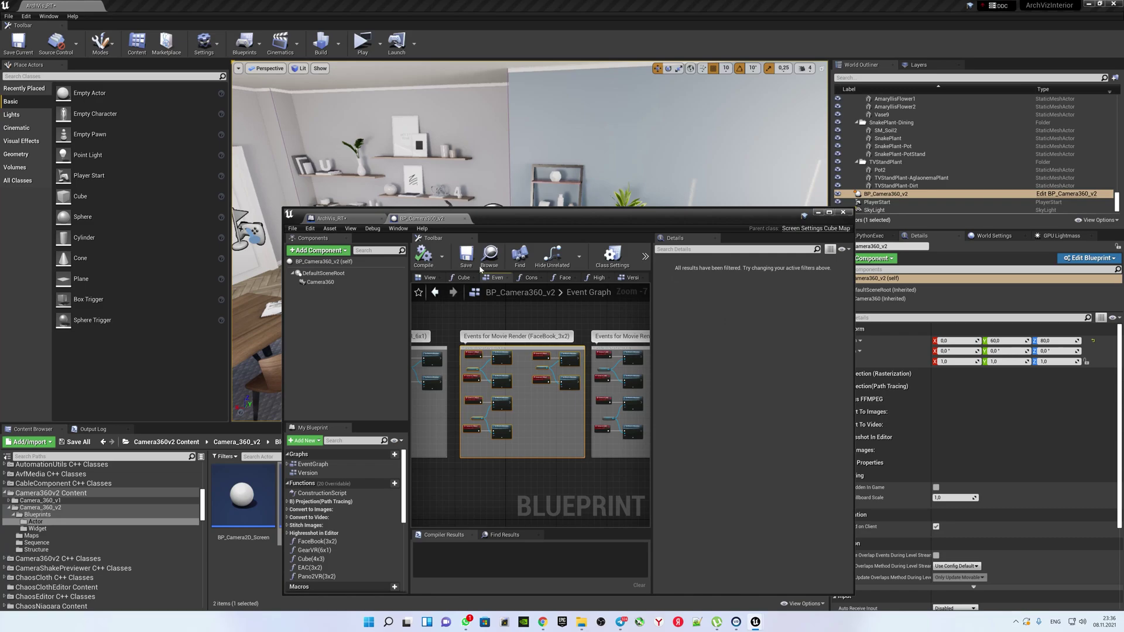
{"action": "left_click", "coordinate": [373, 220]}
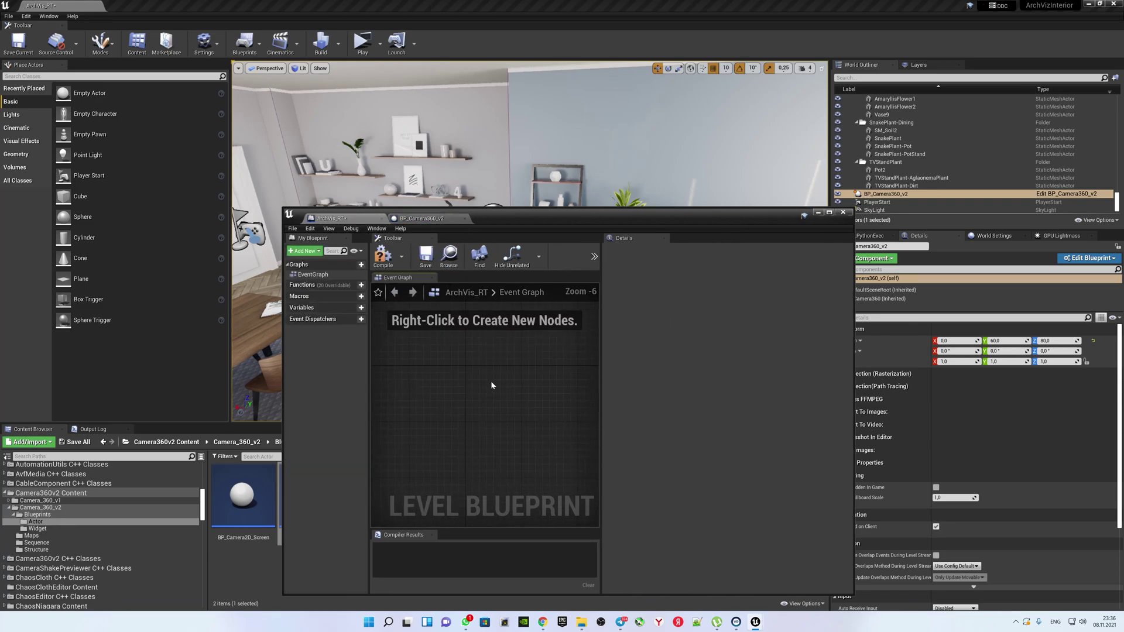
Paste the FaceBook_3x2 events into the Level Blueprint and add a BP_Camera360_v2 reference.
{"action": "key", "text": "ctrl+v"}
{"action": "scroll", "coordinate": [492, 380], "scroll_direction": "up", "scroll_amount": 6}
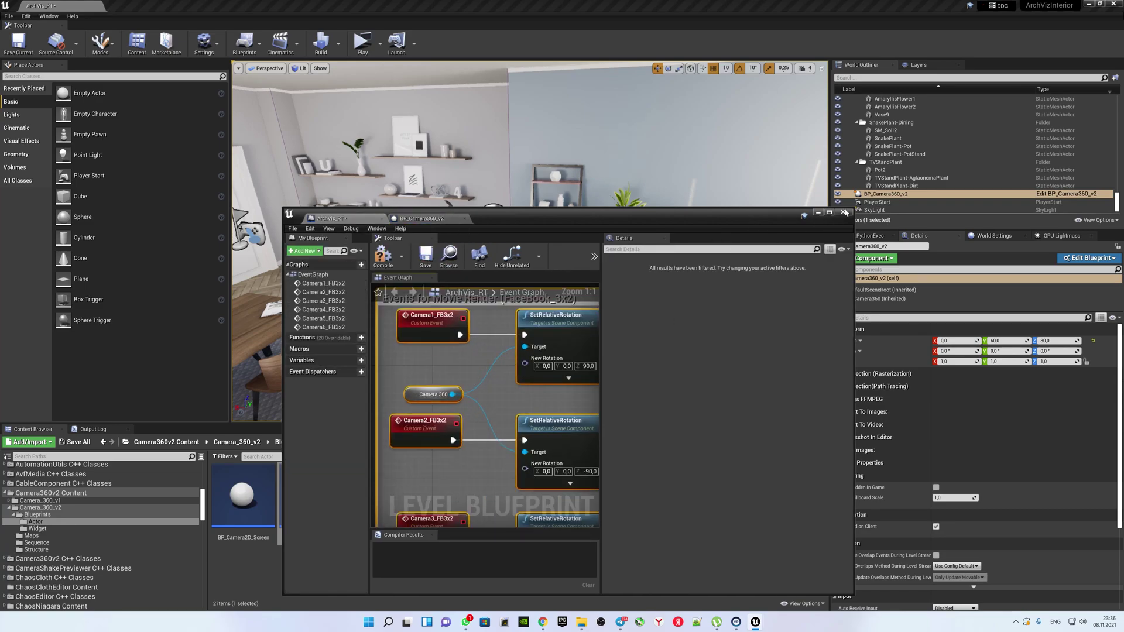
{"action": "right_click_drag", "start_coordinate": [371, 354], "coordinate": [462, 391]}
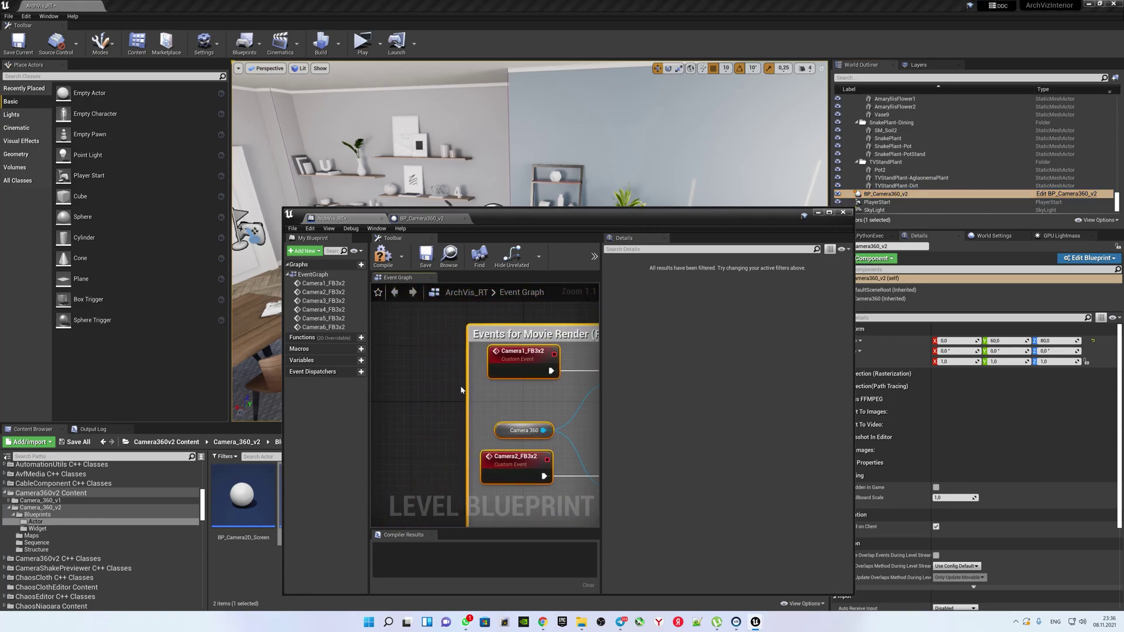
{"action": "right_click", "coordinate": [439, 389]}
{"action": "left_click", "coordinate": [478, 429]}
Wire a Get Camera 360 node from the reference into the SetRelativeRotation targets, replacing the old getter.
{"action": "mouse_move", "coordinate": [511, 407]}
{"action": "left_mouse_down"}
{"action": "mouse_move", "coordinate": [427, 421]}
{"action": "mouse_move", "coordinate": [443, 412]}
{"action": "left_mouse_up"}
{"action": "type", "text": "camer"}
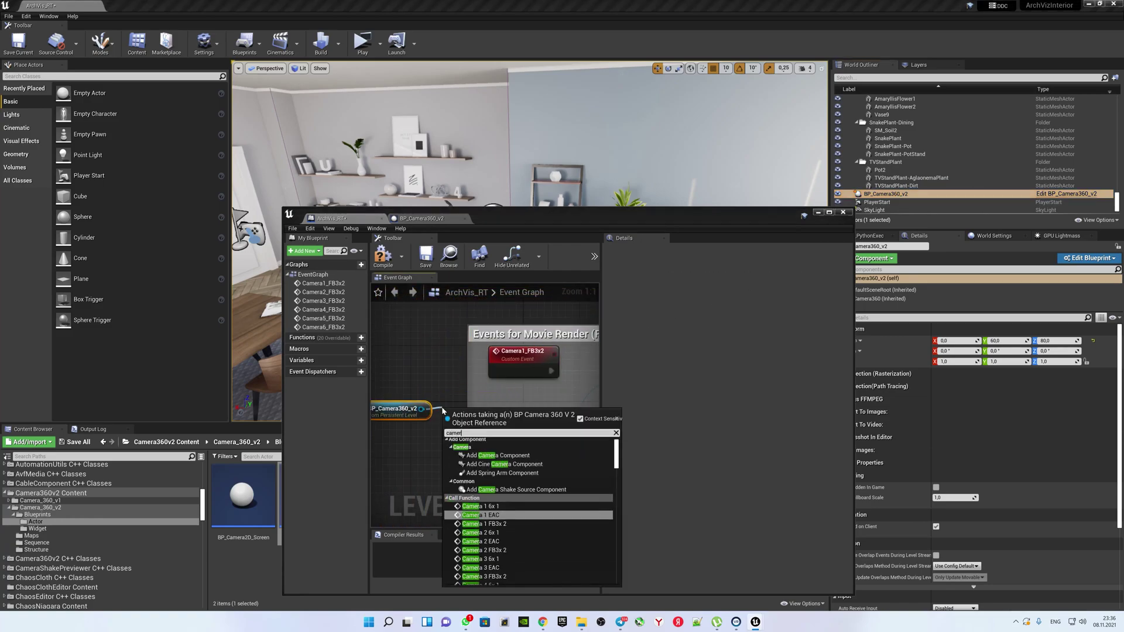
{"action": "key", "text": "Up"}
{"action": "key", "text": "Up"}
{"action": "key", "text": "Up"}
{"action": "key", "text": "Up"}
{"action": "key", "text": "Up"}
{"action": "scroll", "coordinate": [554, 522], "scroll_direction": "up", "scroll_amount": 3}
{"action": "left_click", "coordinate": [513, 561]}
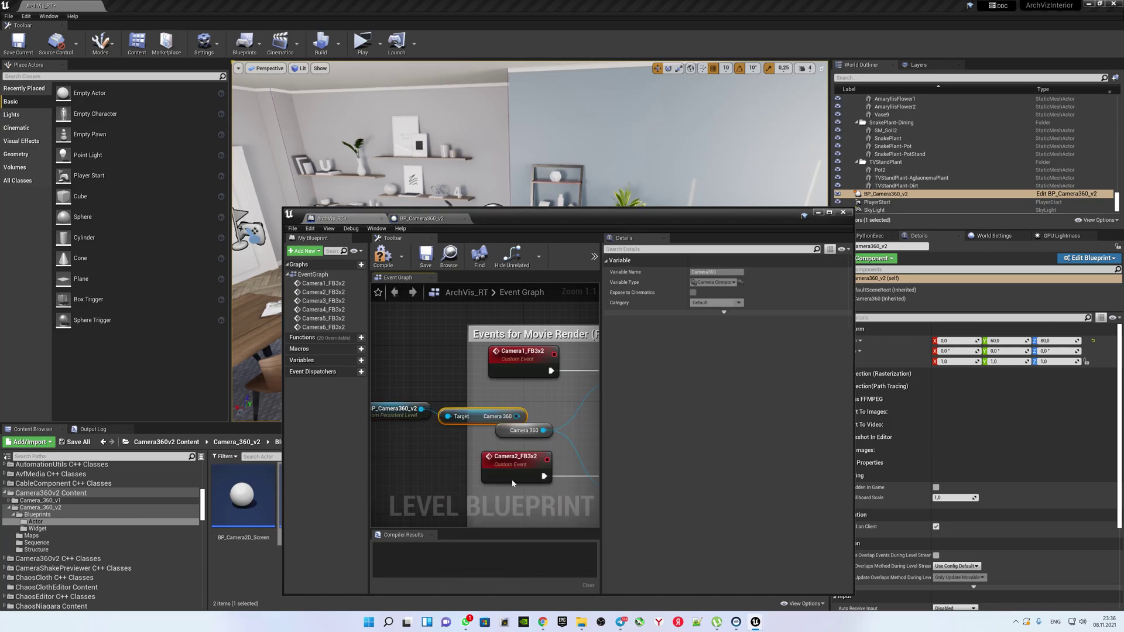
{"action": "mouse_move", "coordinate": [523, 423]}
{"action": "left_mouse_down", "text": "ctrl"}
{"action": "mouse_move", "coordinate": [497, 416]}
{"action": "mouse_move", "coordinate": [518, 425]}
{"action": "mouse_move", "coordinate": [510, 396]}
{"action": "left_mouse_up", "text": "ctrl"}
{"action": "key", "text": "Delete"}
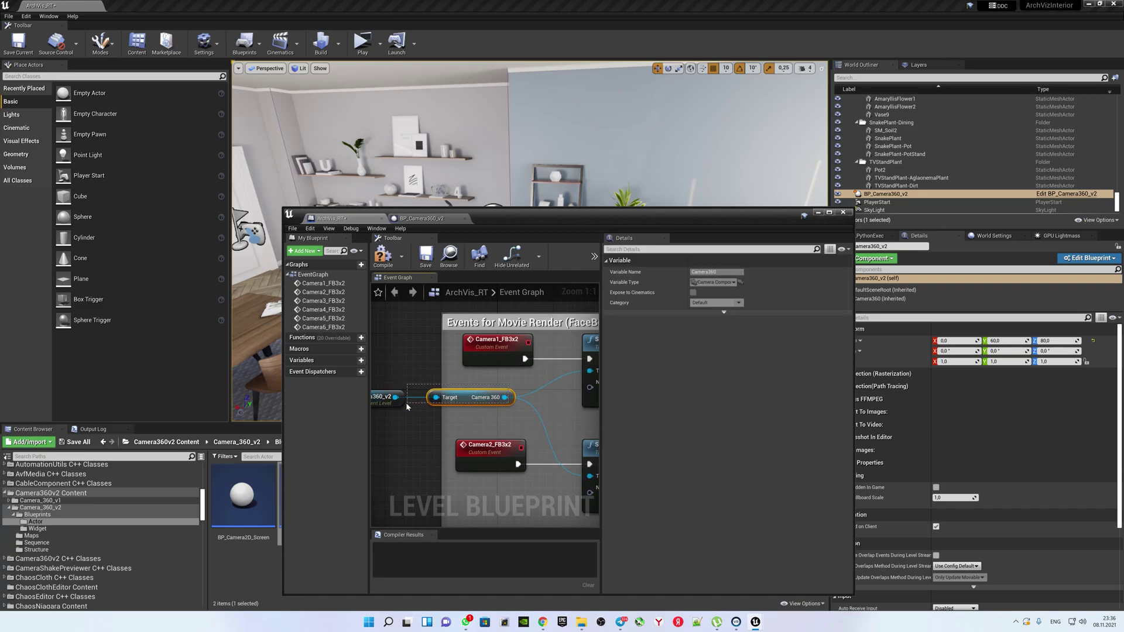
{"action": "left_click_drag", "start_coordinate": [408, 407], "coordinate": [378, 410]}
{"action": "double_click", "coordinate": [508, 216]}
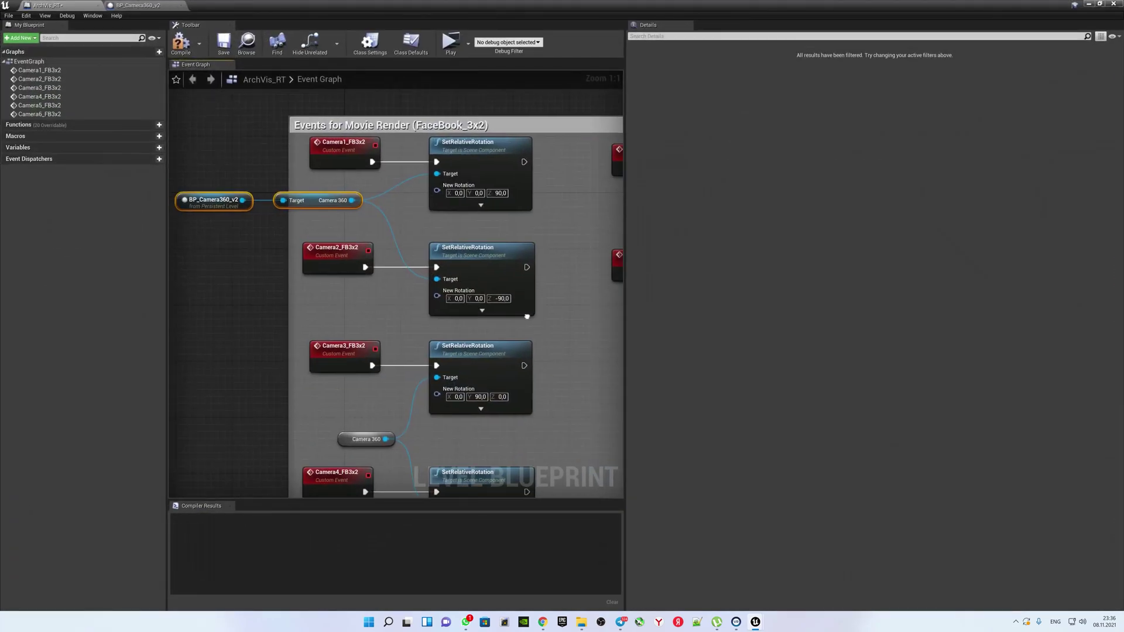
Duplicate the camera reference and getter for Camera3's rotation target and delete the stray Camera 360 node.
{"action": "key", "text": "ctrl+c"}
{"action": "key", "text": "ctrl+v"}
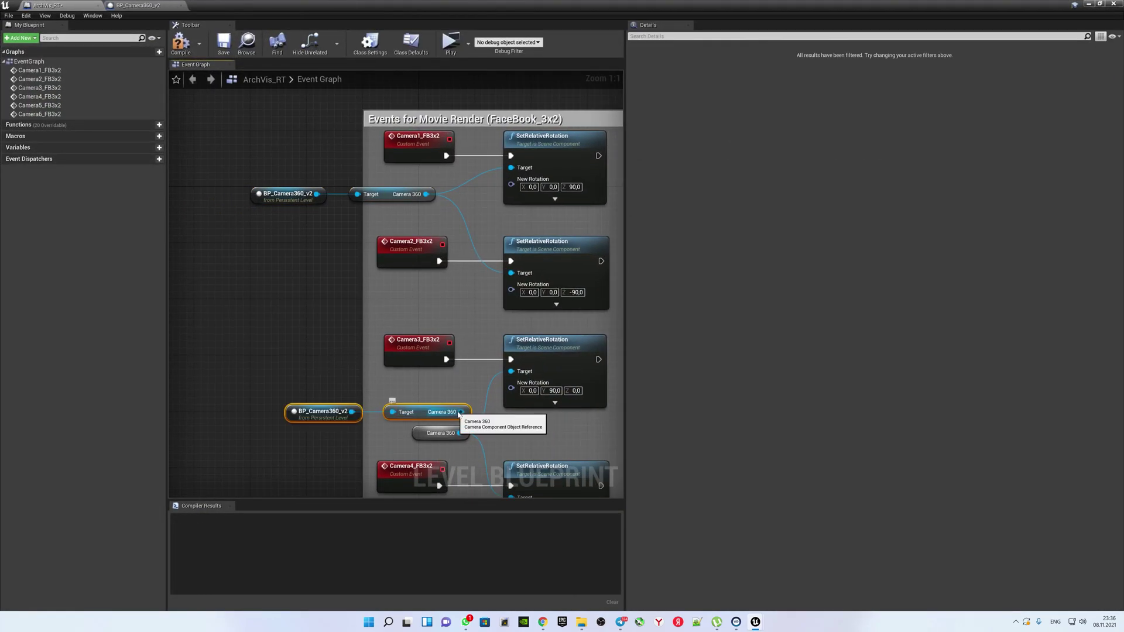
{"action": "left_click_drag", "start_coordinate": [462, 433], "coordinate": [511, 372]}
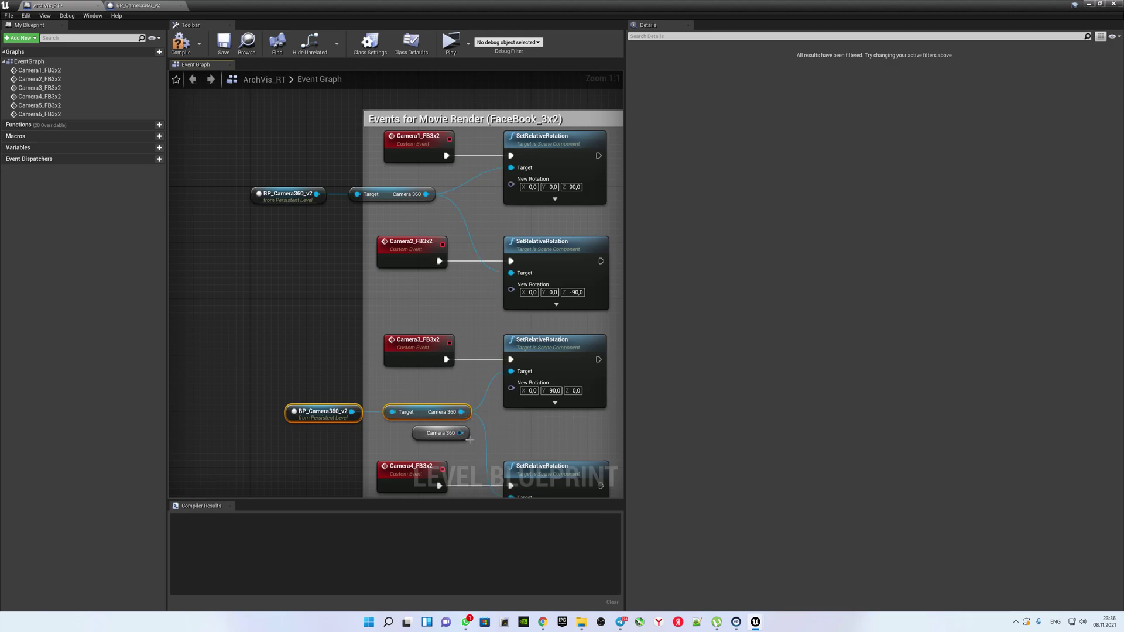
{"action": "scroll", "coordinate": [463, 328], "scroll_direction": "up", "scroll_amount": 2}
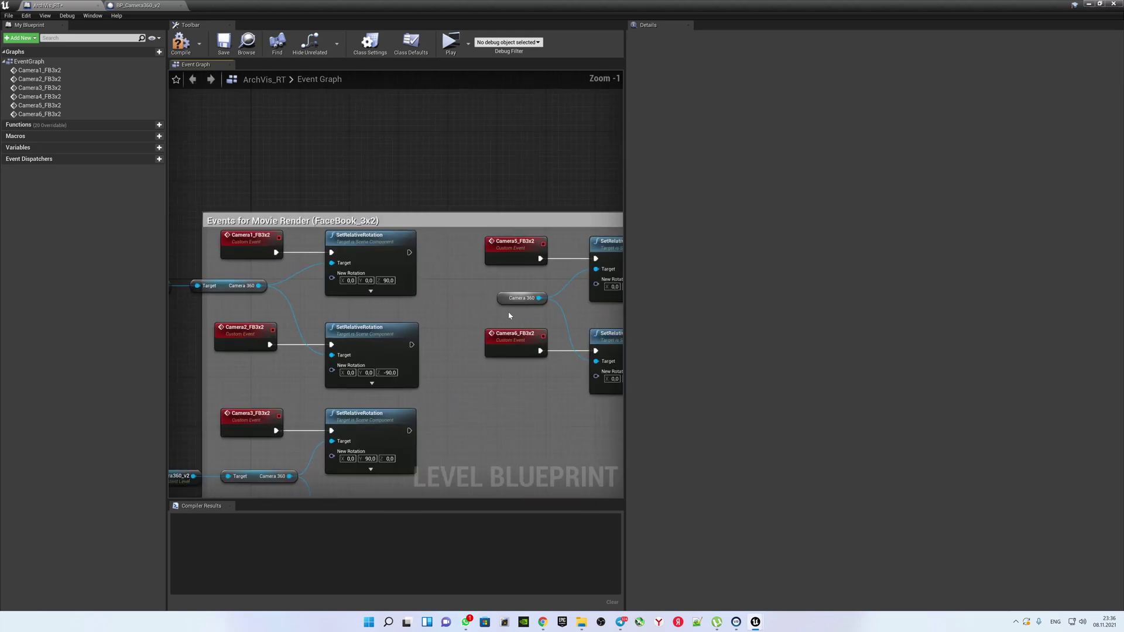
{"action": "key", "text": "ctrl+v"}
{"action": "left_click", "coordinate": [533, 299]}
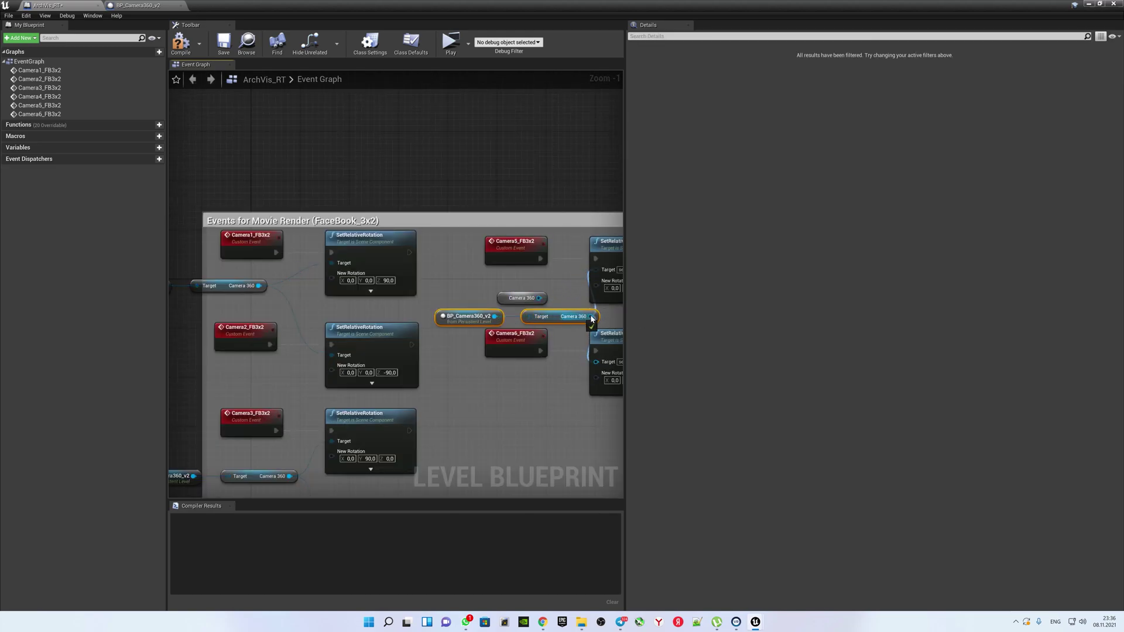
{"action": "key", "text": "Delete"}
{"action": "mouse_move", "coordinate": [575, 299]}
{"action": "left_mouse_down"}
{"action": "mouse_move", "coordinate": [485, 318]}
{"action": "mouse_move", "coordinate": [460, 306]}
{"action": "left_mouse_up"}
Select the Camera1_FB3x2 event, then compile and save the Level Blueprint.
{"action": "left_click", "coordinate": [266, 243]}
{"action": "left_click", "coordinate": [827, 59]}
{"action": "left_click", "coordinate": [181, 42]}
{"action": "left_click", "coordinate": [222, 46]}
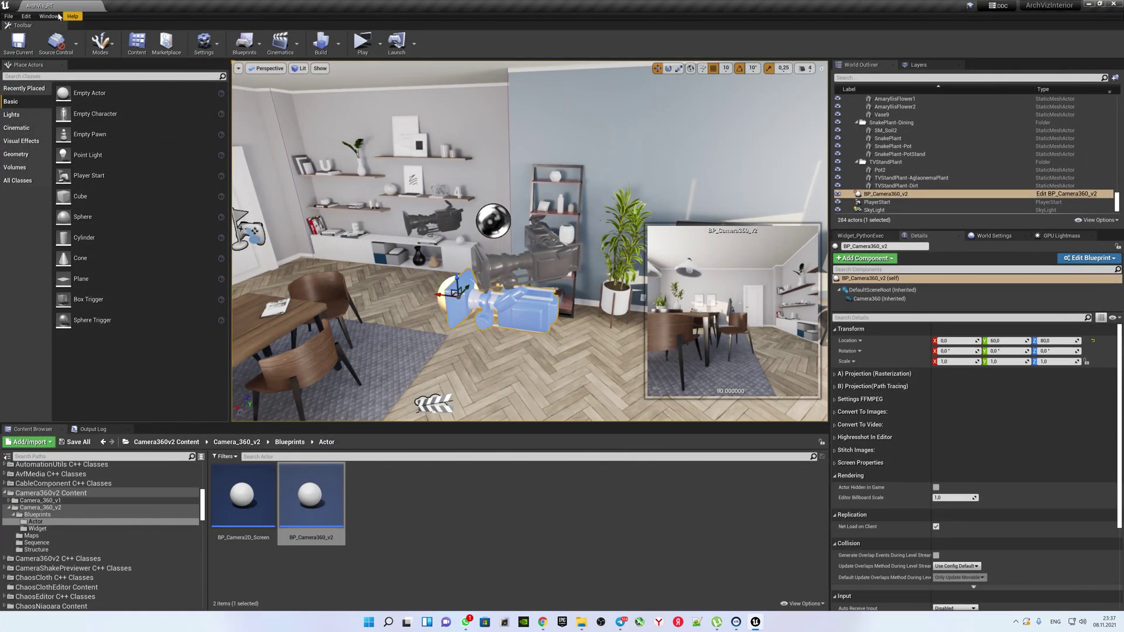
Open the Movie Render Queue from Window > Cinematics and add a sequence via + Render.
{"action": "left_click", "coordinate": [49, 16]}
{"action": "mouse_move", "coordinate": [66, 39]}
{"action": "left_click", "coordinate": [141, 33]}
{"action": "left_click", "coordinate": [111, 291]}
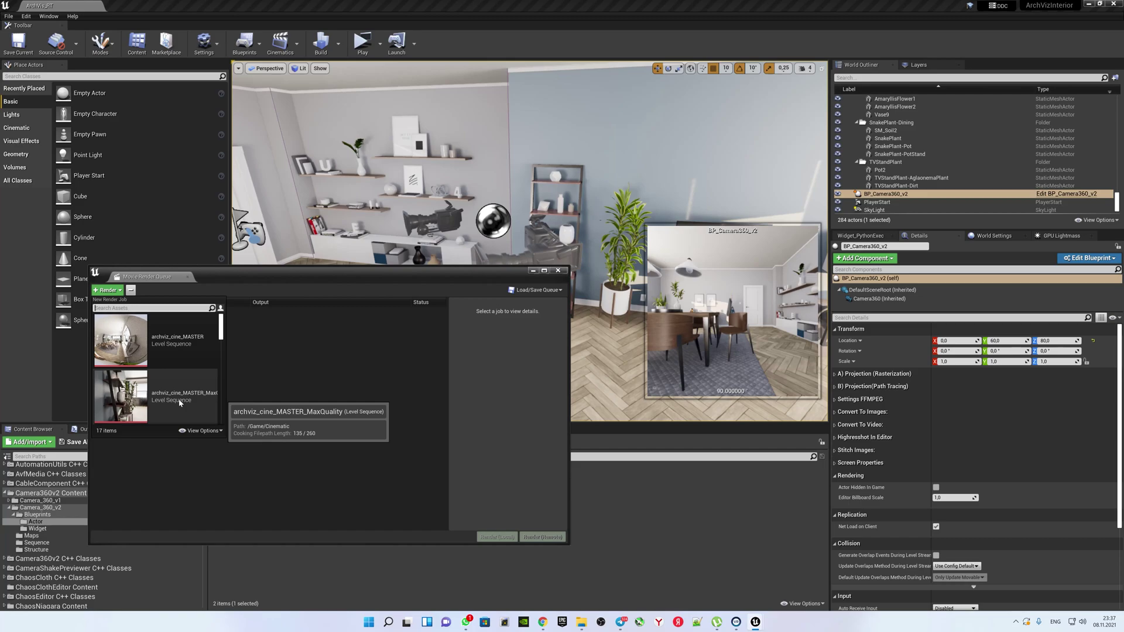
Queue the archviz_cine_MASTER sequence and add an Anti-aliasing setting to its render config.
{"action": "left_click", "coordinate": [164, 343]}
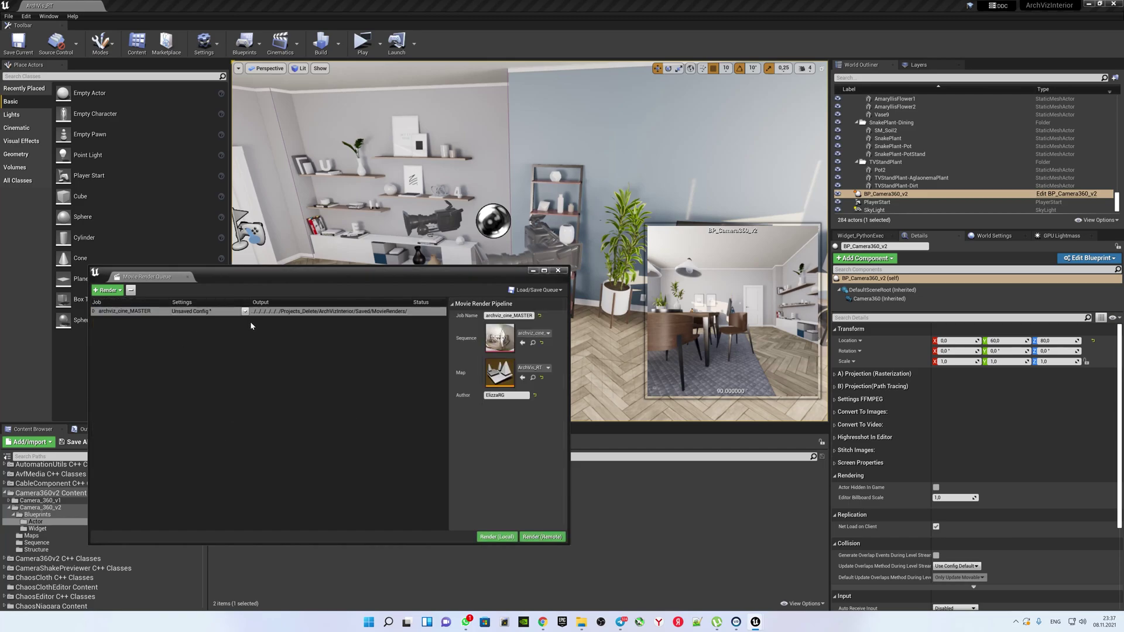
{"action": "left_click", "coordinate": [186, 313]}
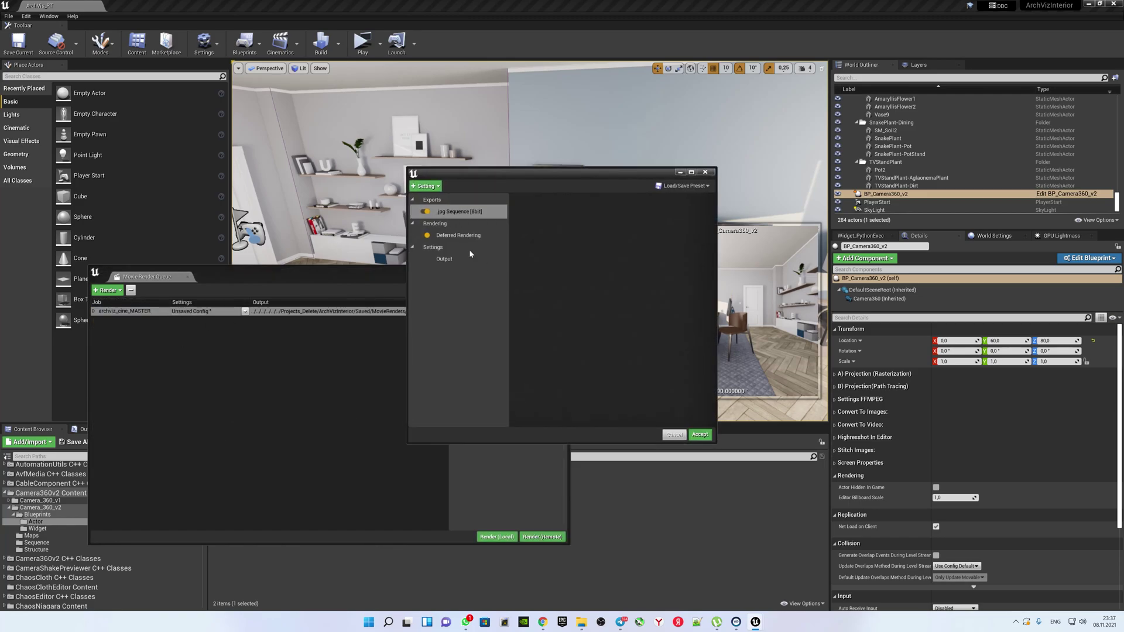
{"action": "left_click", "coordinate": [426, 187]}
{"action": "left_click", "coordinate": [448, 205]}
Set the Temporal Sample Count to 4 and override anti-aliasing with TemporalAA.
{"action": "left_click", "coordinate": [632, 210]}
{"action": "left_click", "coordinate": [633, 221]}
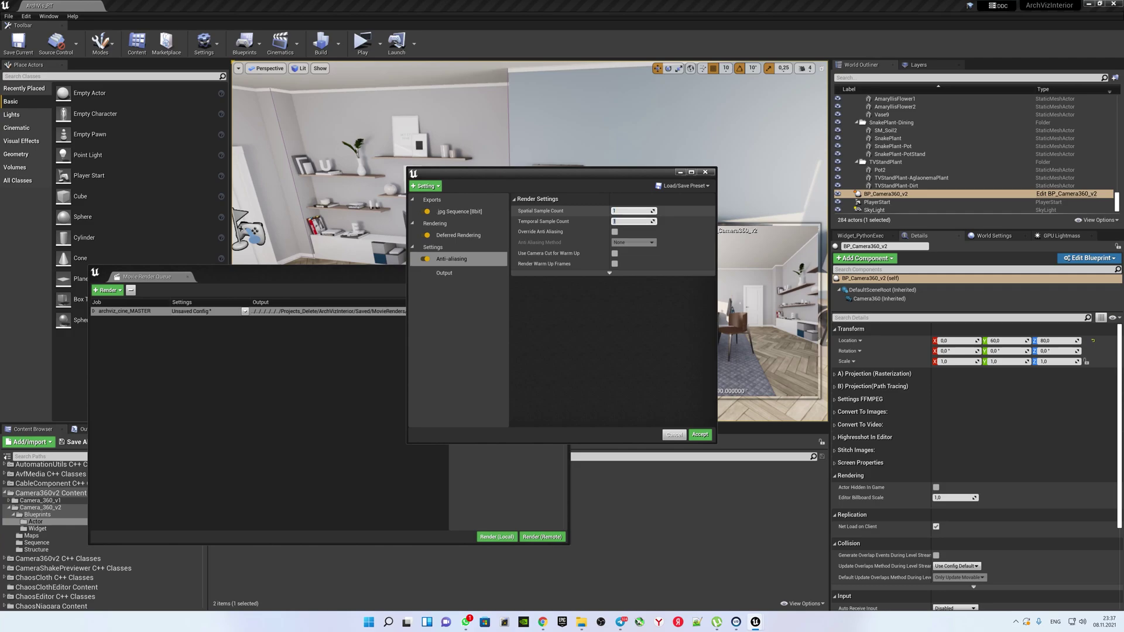
{"action": "left_click", "coordinate": [632, 211]}
{"action": "left_click", "coordinate": [615, 231]}
{"action": "left_click", "coordinate": [633, 242]}
{"action": "left_click", "coordinate": [650, 252]}
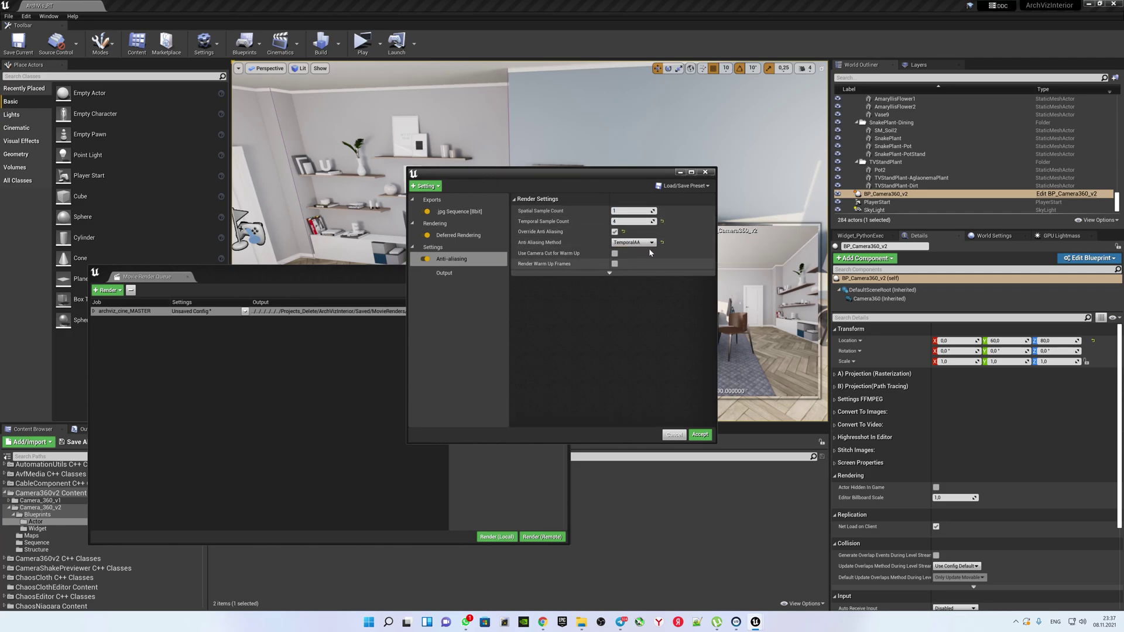
Review the Deferred Rendering and jpg Sequence settings, then begin editing the output resolution width.
{"action": "left_click", "coordinate": [456, 237]}
{"action": "left_click", "coordinate": [460, 211]}
{"action": "left_click", "coordinate": [452, 259]}
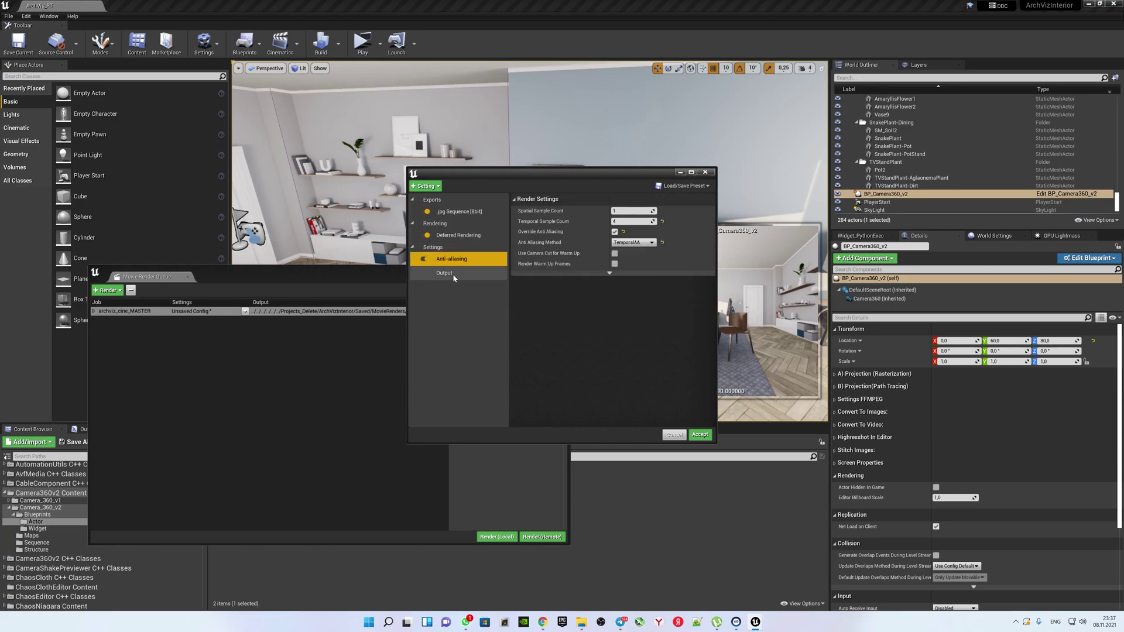
{"action": "left_click", "coordinate": [445, 273]}
{"action": "left_click", "coordinate": [627, 232]}
{"action": "type", "text": "3000"}
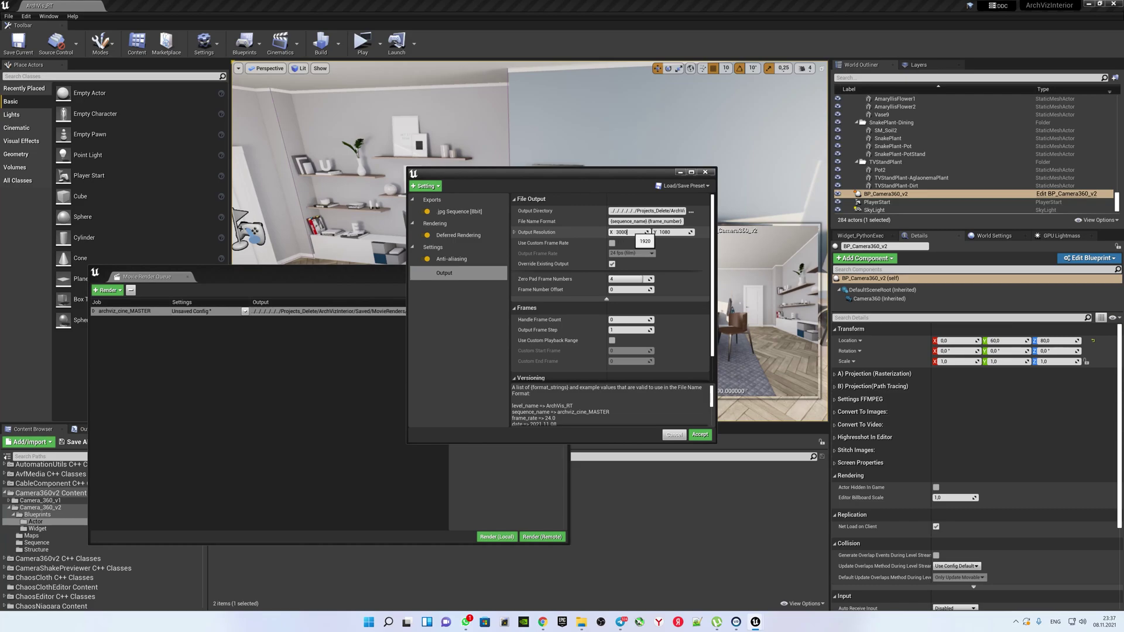
Set Output Resolution to 3000 × 3000 and use a custom 30 fps frame rate.
{"action": "key", "text": "Tab"}
{"action": "type", "text": "3000"}
{"action": "left_click", "coordinate": [612, 243]}
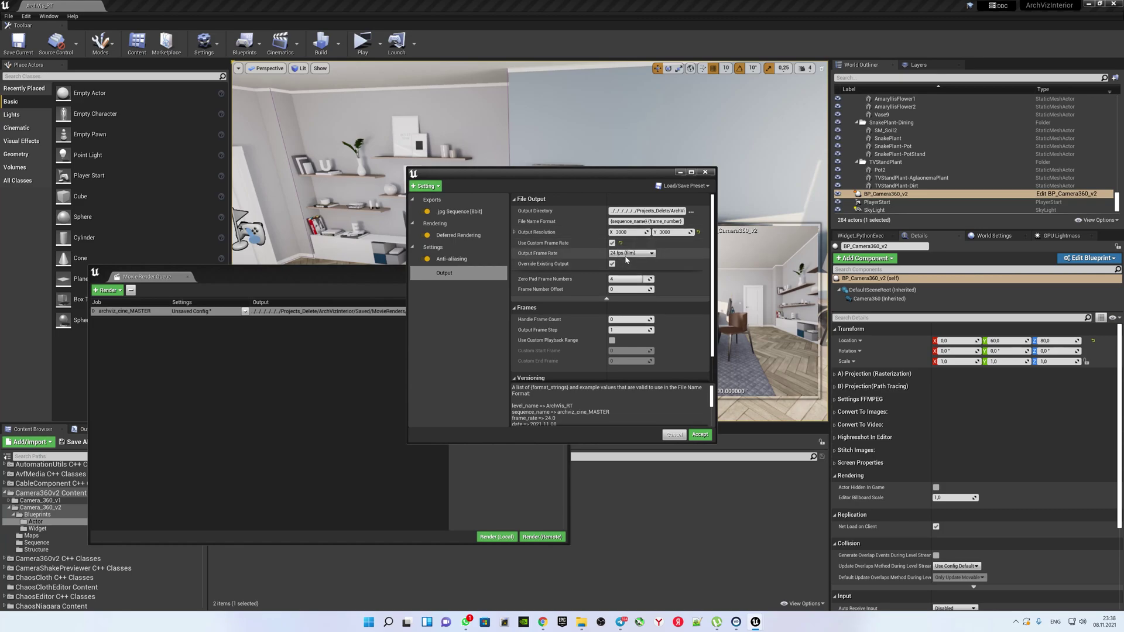
{"action": "left_click", "coordinate": [631, 253]}
{"action": "left_click", "coordinate": [624, 301]}
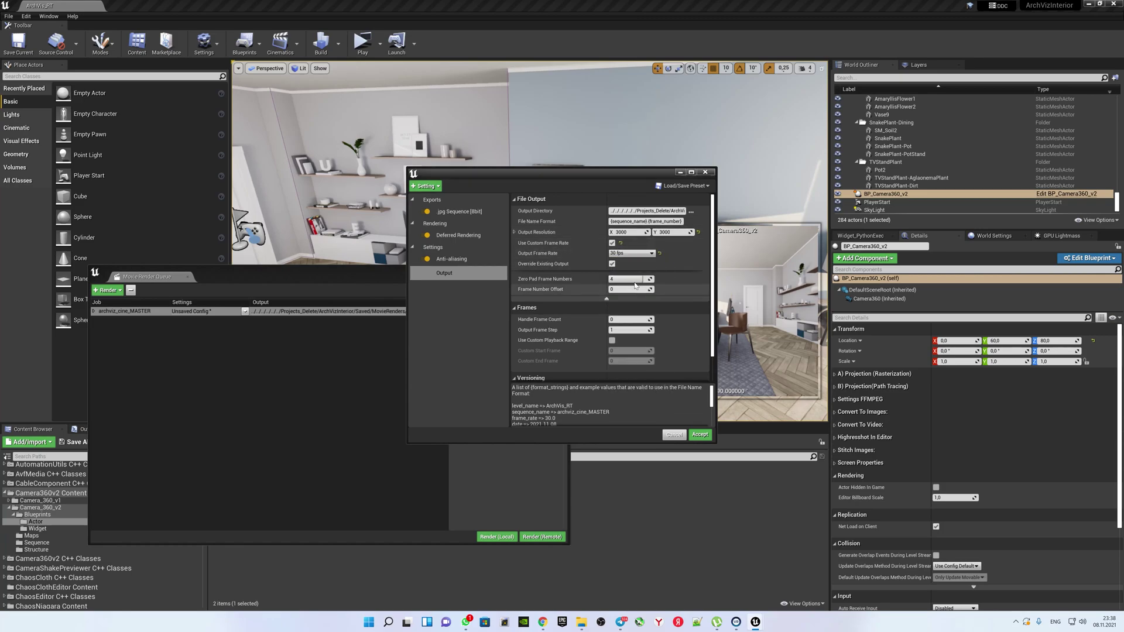
{"action": "left_click", "coordinate": [451, 259]}
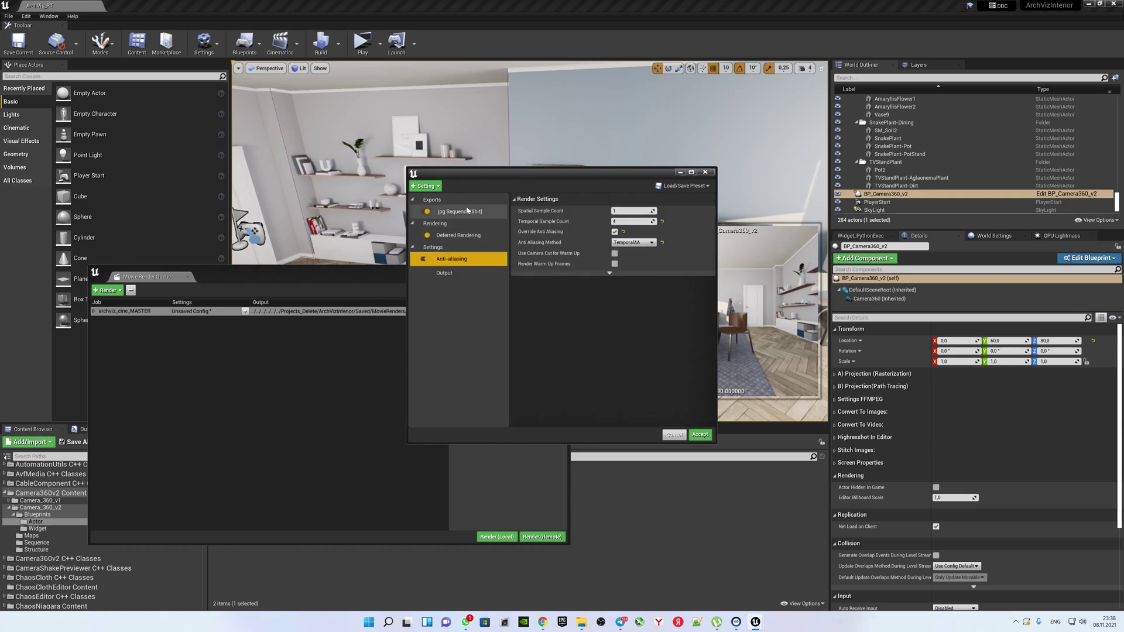
{"action": "left_click", "coordinate": [436, 186]}
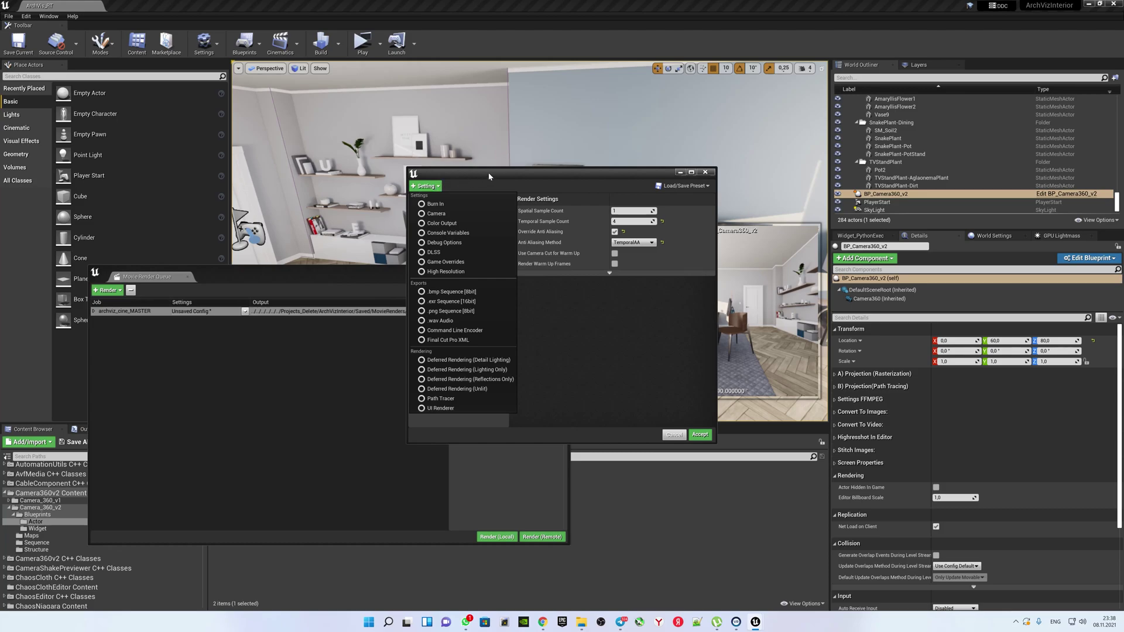
Turn on Use 32Bit Post Process Materials in Deferred Rendering.
{"action": "left_click", "coordinate": [647, 351]}
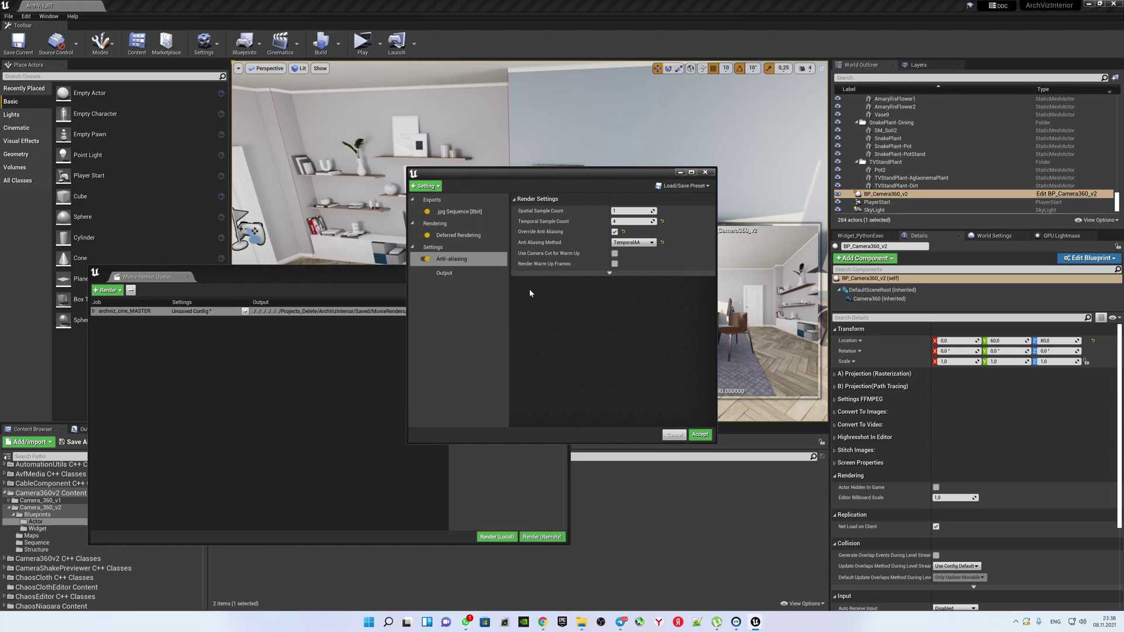
{"action": "left_click", "coordinate": [459, 235]}
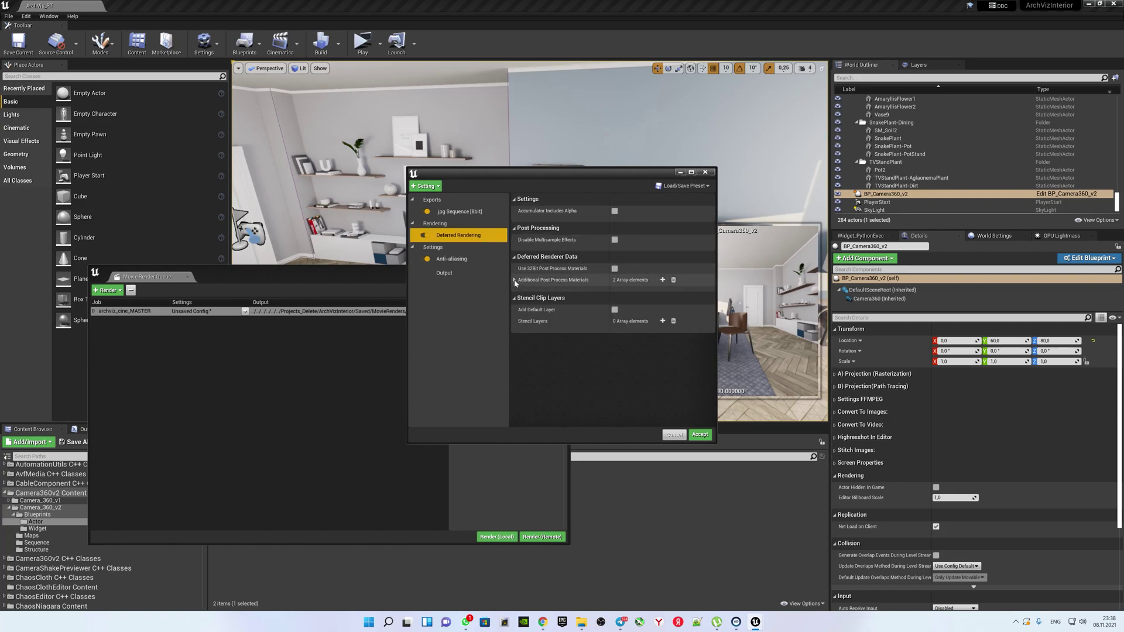
{"action": "left_click", "coordinate": [515, 281]}
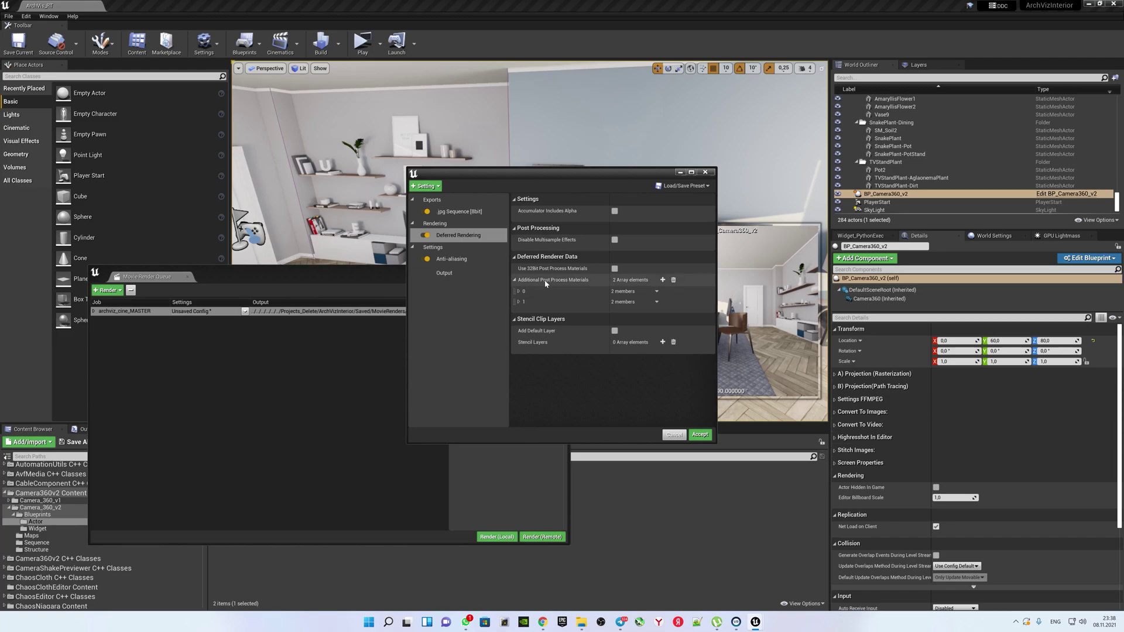
{"action": "left_click", "coordinate": [519, 291]}
Enable post-process material element 0 as WorldNormal and add a Console Variables setting.
{"action": "left_click", "coordinate": [615, 268]}
{"action": "left_click", "coordinate": [615, 302]}
{"action": "left_click", "coordinate": [675, 320]}
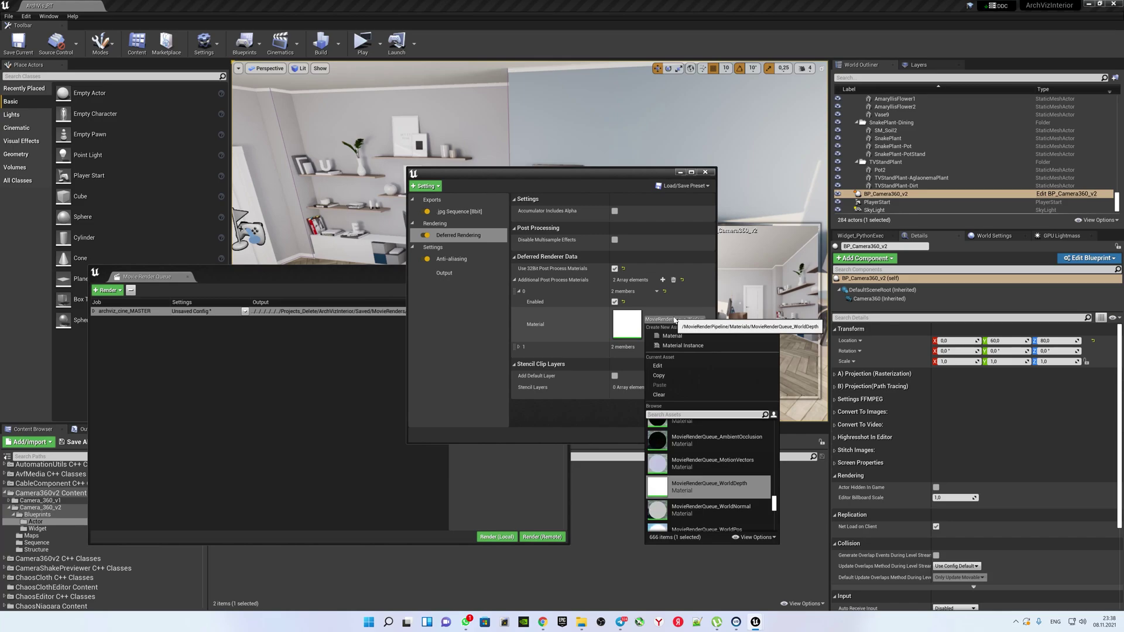
{"action": "left_click", "coordinate": [711, 510]}
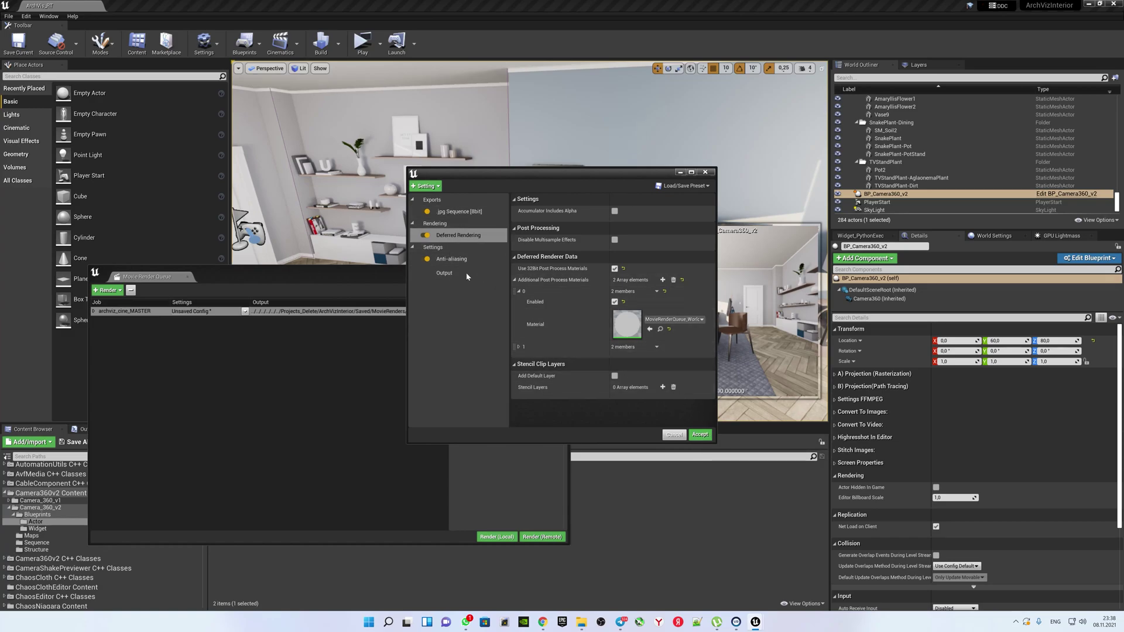
{"action": "left_click", "coordinate": [426, 185]}
{"action": "left_click", "coordinate": [457, 227]}
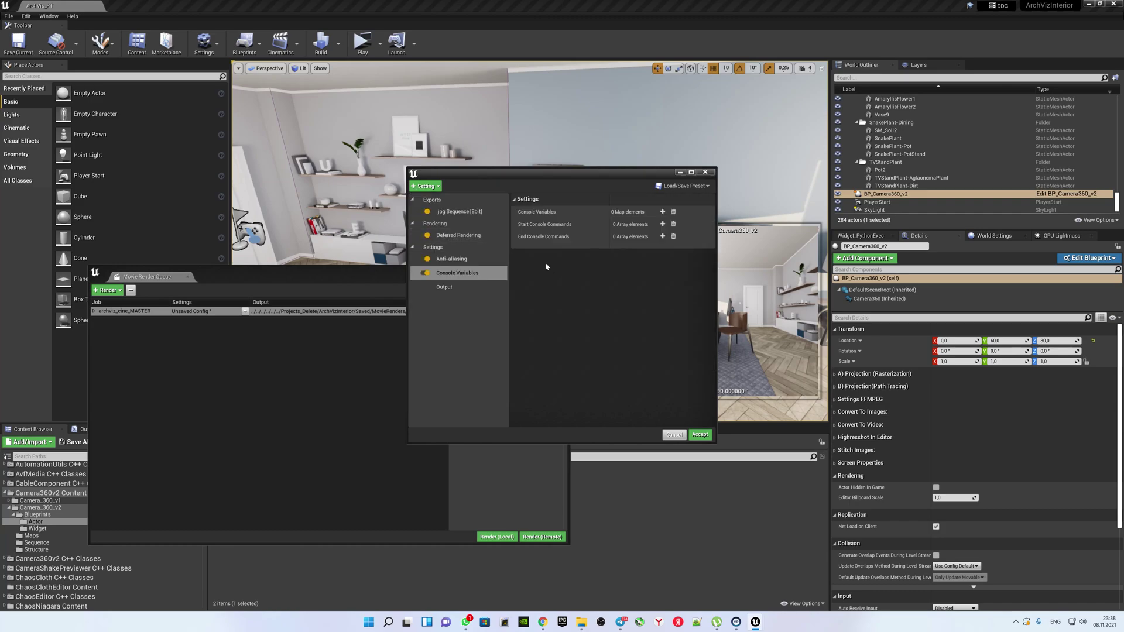
Add the start console command 'ce Camera1_FB3x2' and accept the config.
{"action": "left_click", "coordinate": [662, 225]}
{"action": "key", "text": "ctrl+v"}
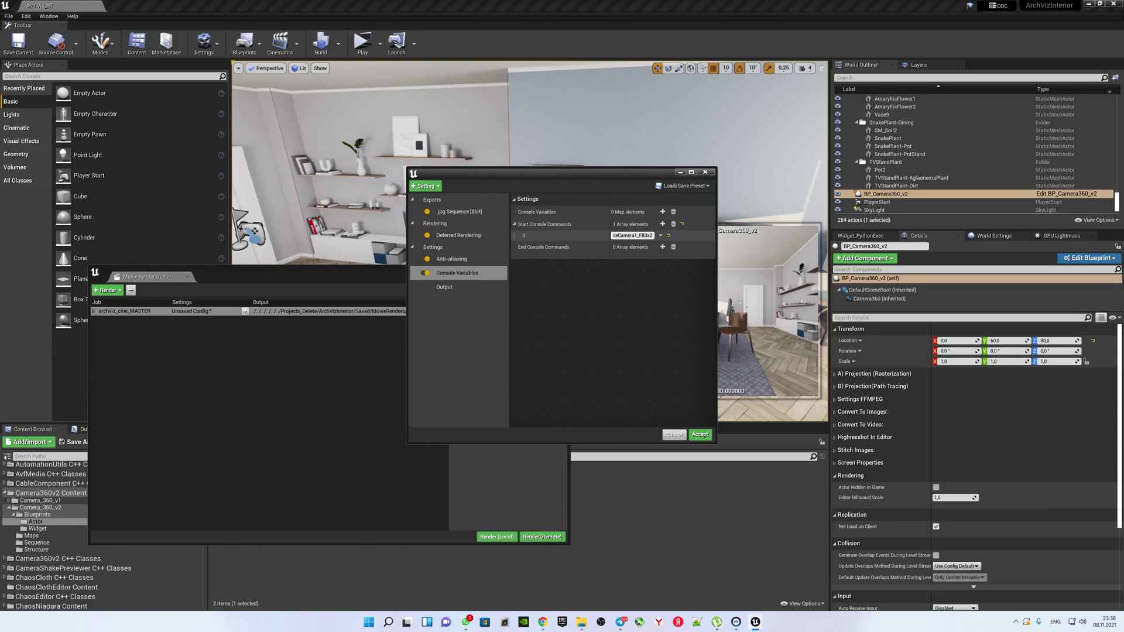
{"action": "left_click", "coordinate": [701, 435]}
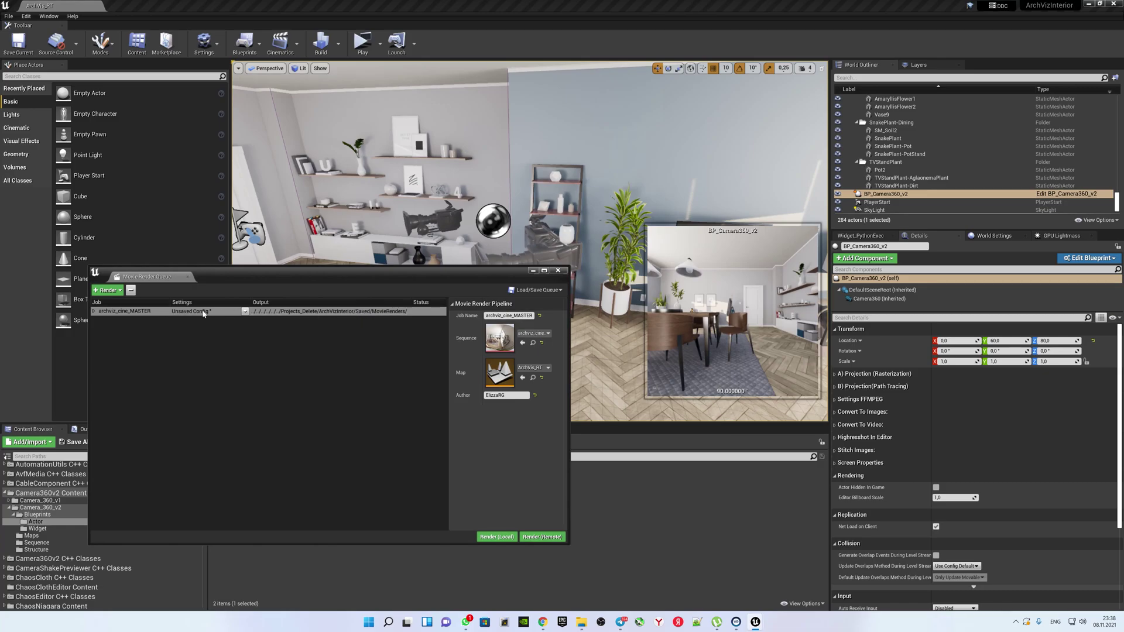
{"action": "left_click", "coordinate": [206, 315]}
{"action": "left_click", "coordinate": [469, 285]}
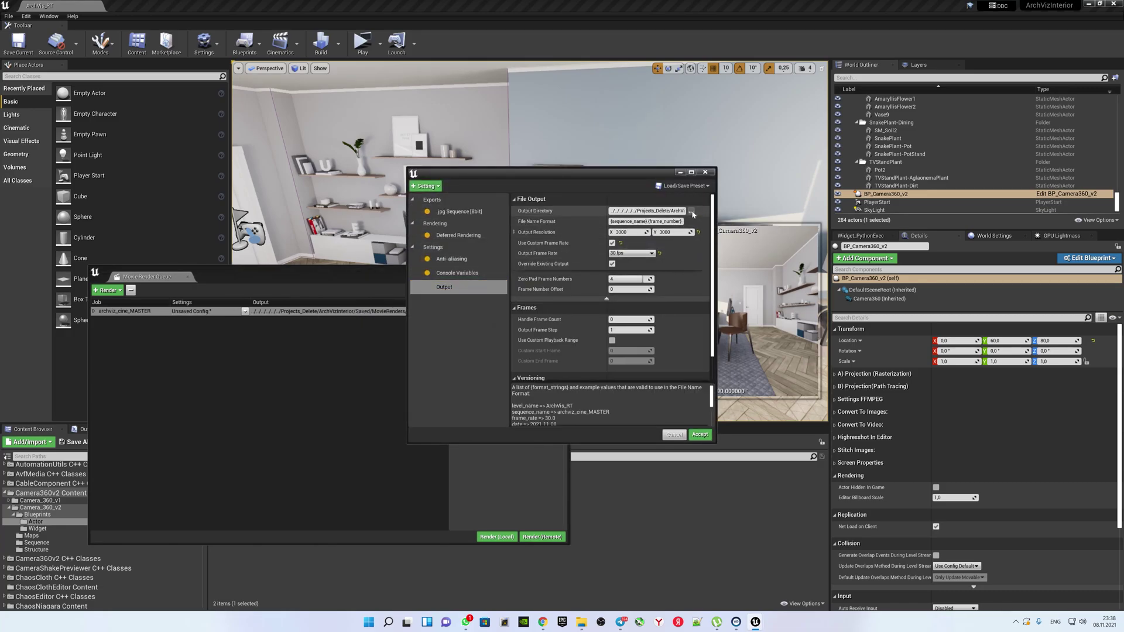
Set the output directory to a new Camera1 folder in C:/RenderCamera360 and accept.
{"action": "left_click", "coordinate": [692, 212]}
{"action": "left_click", "coordinate": [552, 191]}
{"action": "double_click", "coordinate": [526, 349]}
{"action": "right_click", "coordinate": [532, 330]}
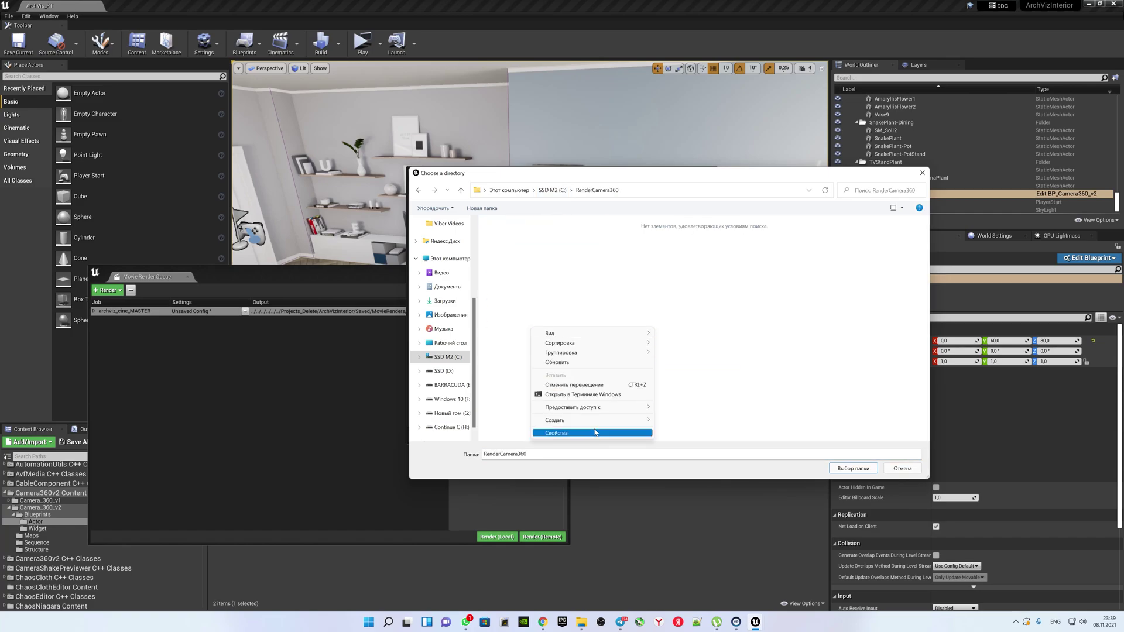
{"action": "mouse_move", "coordinate": [621, 421]}
{"action": "left_click", "coordinate": [672, 420]}
{"action": "type", "text": "amera1"}
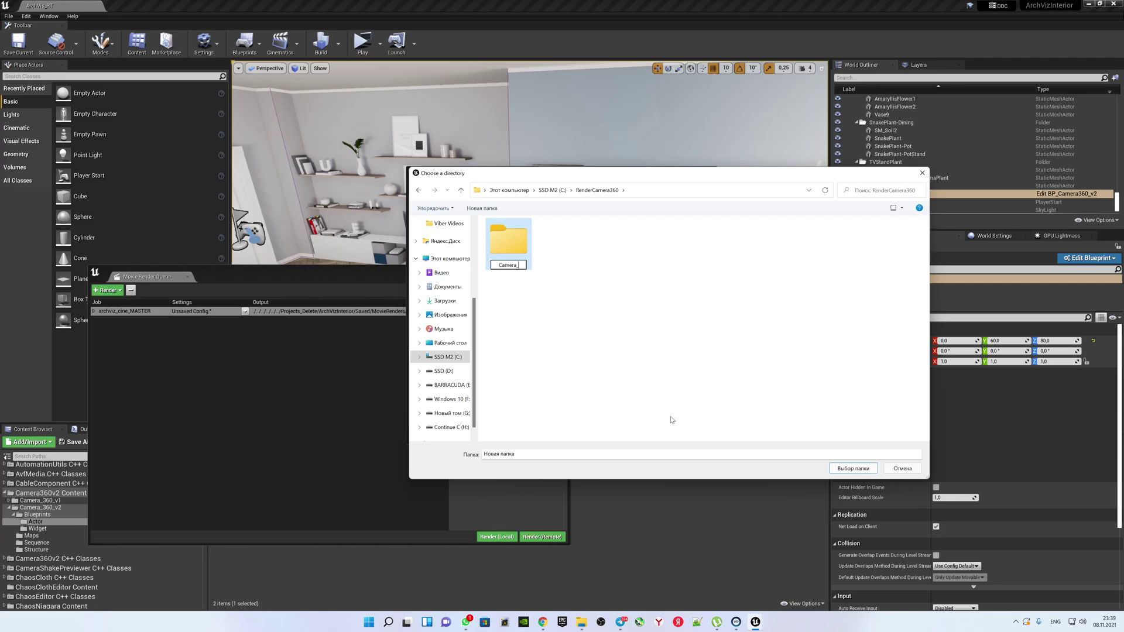
{"action": "key", "text": "Return"}
{"action": "double_click", "coordinate": [512, 236]}
{"action": "left_click", "coordinate": [854, 468]}
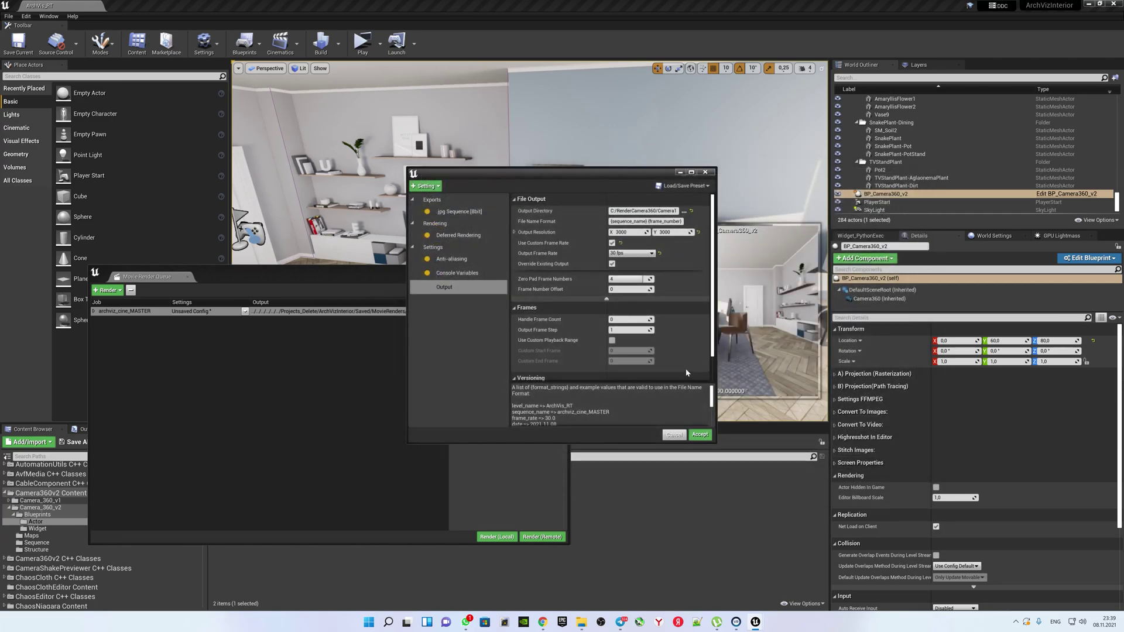
{"action": "left_click", "coordinate": [700, 436]}
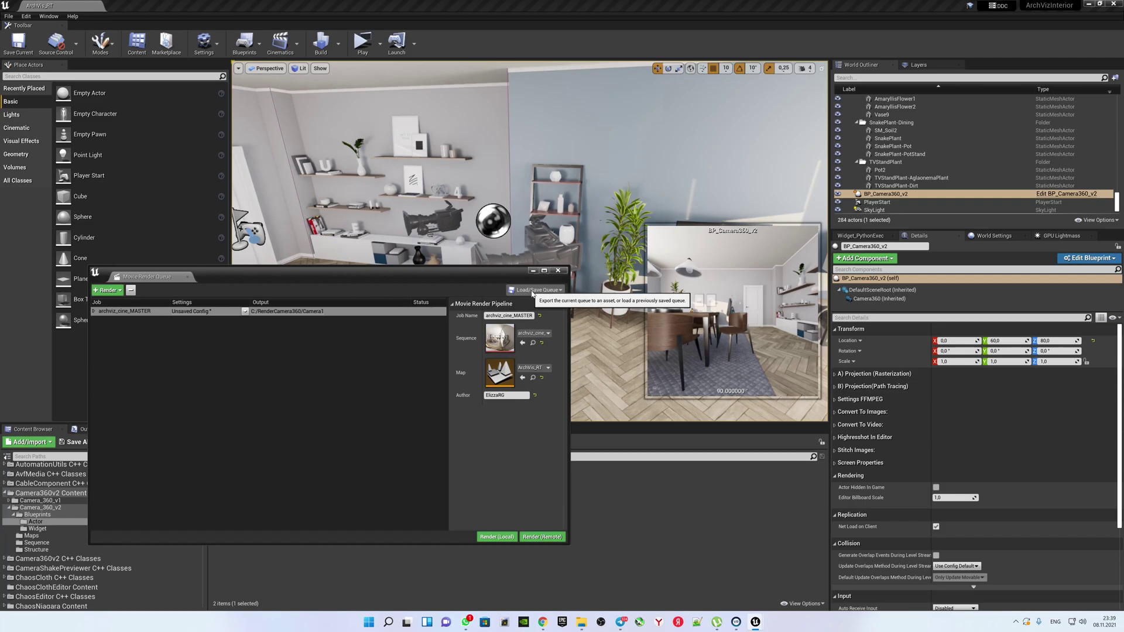
Duplicate the render job and change its start console command to Camera2.
{"action": "right_click", "coordinate": [243, 314]}
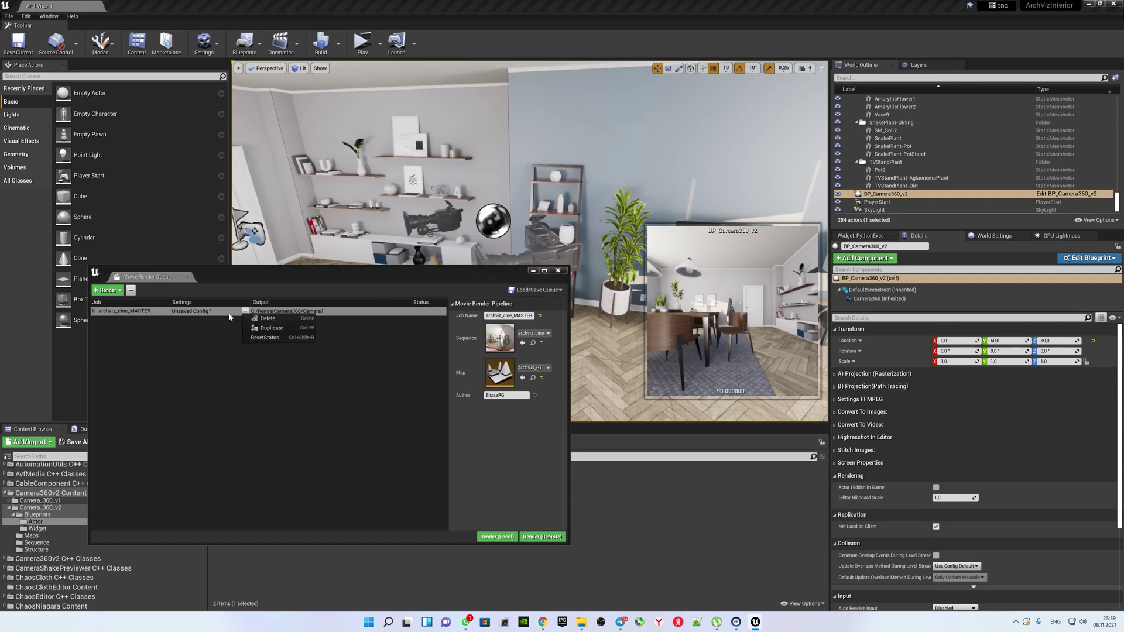
{"action": "left_click", "coordinate": [263, 330]}
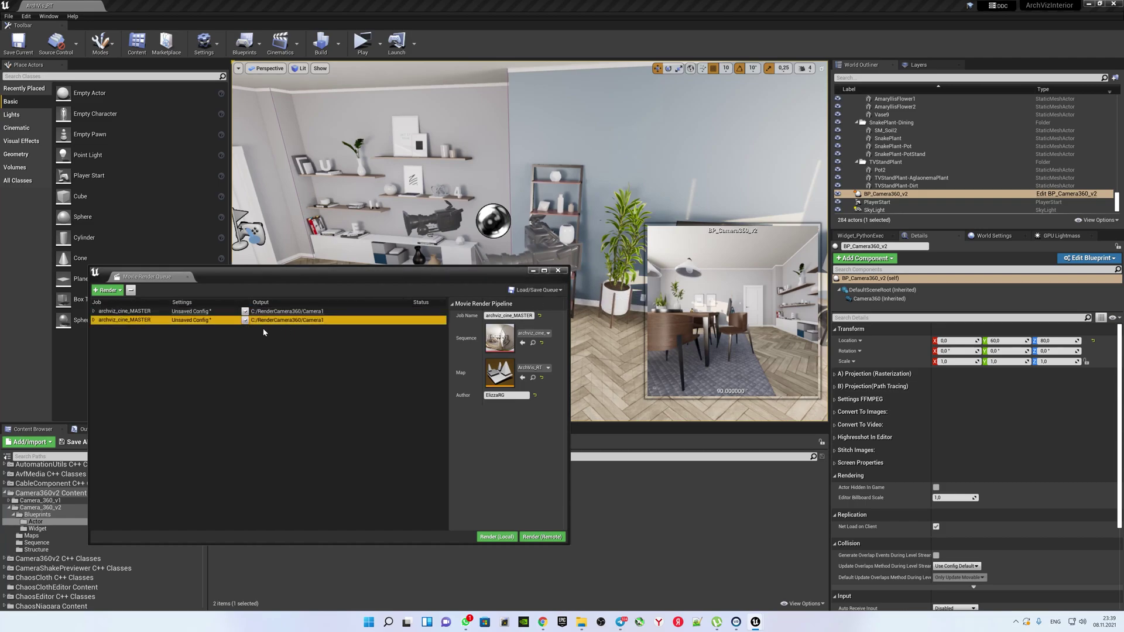
{"action": "left_click", "coordinate": [201, 320]}
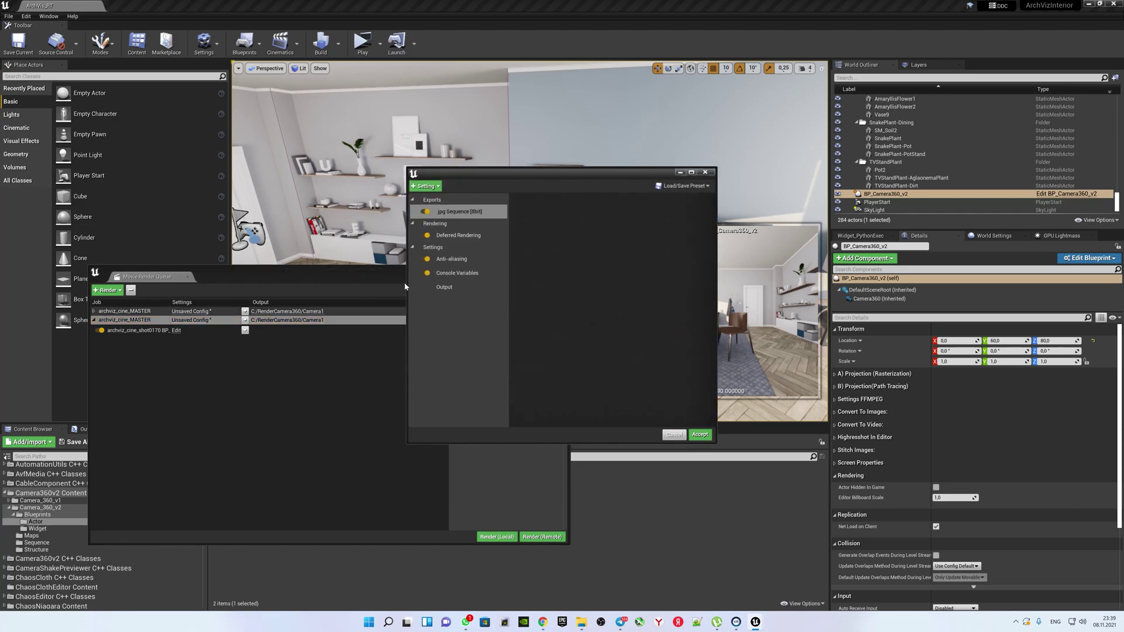
{"action": "left_click", "coordinate": [457, 273]}
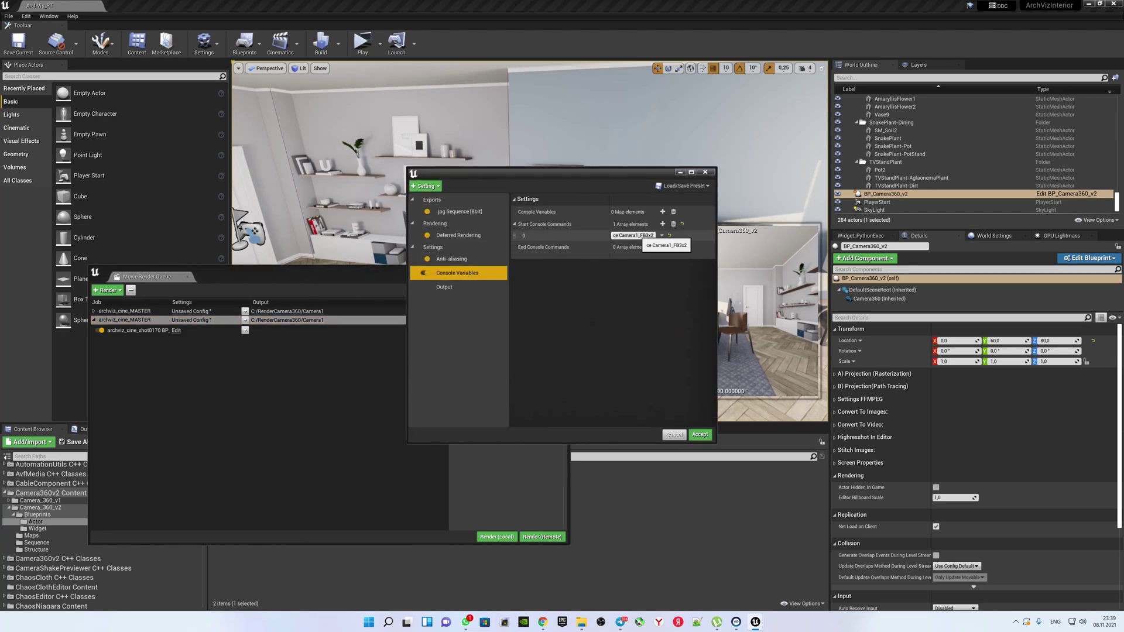
{"action": "left_click", "coordinate": [638, 236]}
{"action": "key", "text": "BackSpace"}
{"action": "type", "text": "2"}
{"action": "left_click", "coordinate": [444, 287]}
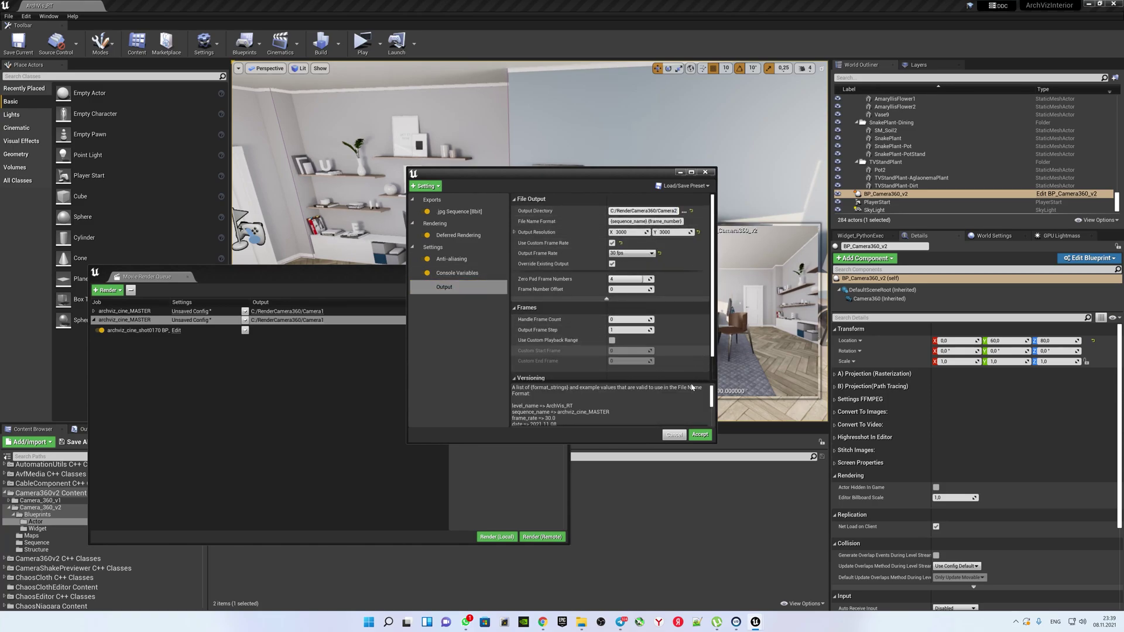
{"action": "left_click", "coordinate": [700, 435]}
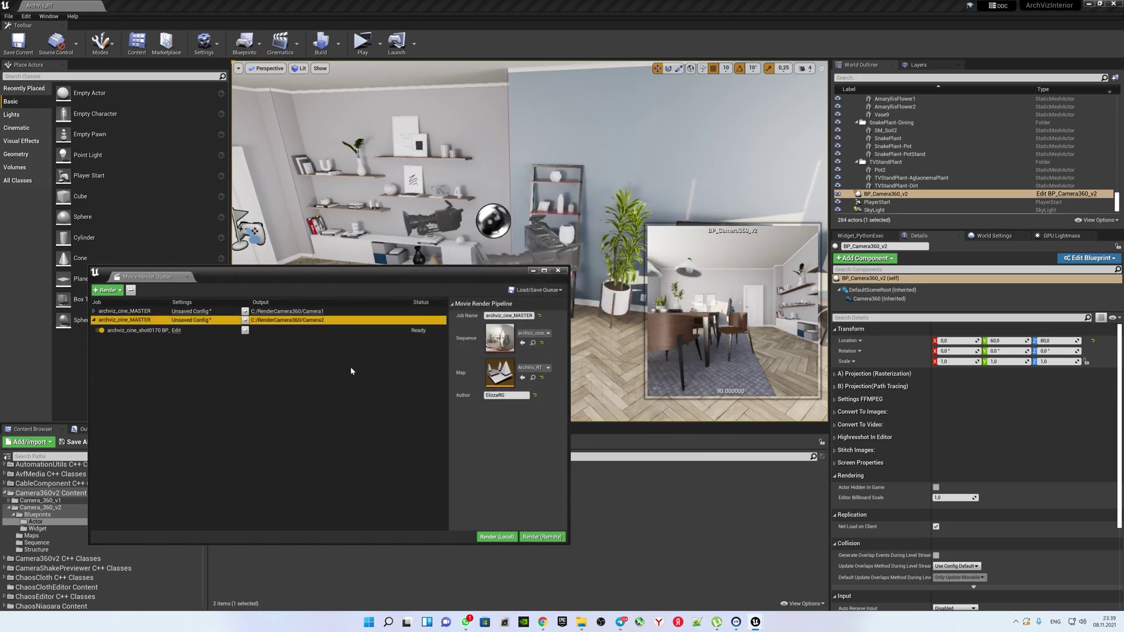
{"action": "left_click", "coordinate": [96, 320]}
Duplicate into a third job outputting to C:/RenderCamera360/Camera3.
{"action": "right_click", "coordinate": [214, 322]}
{"action": "left_click", "coordinate": [263, 357]}
{"action": "left_click", "coordinate": [191, 328]}
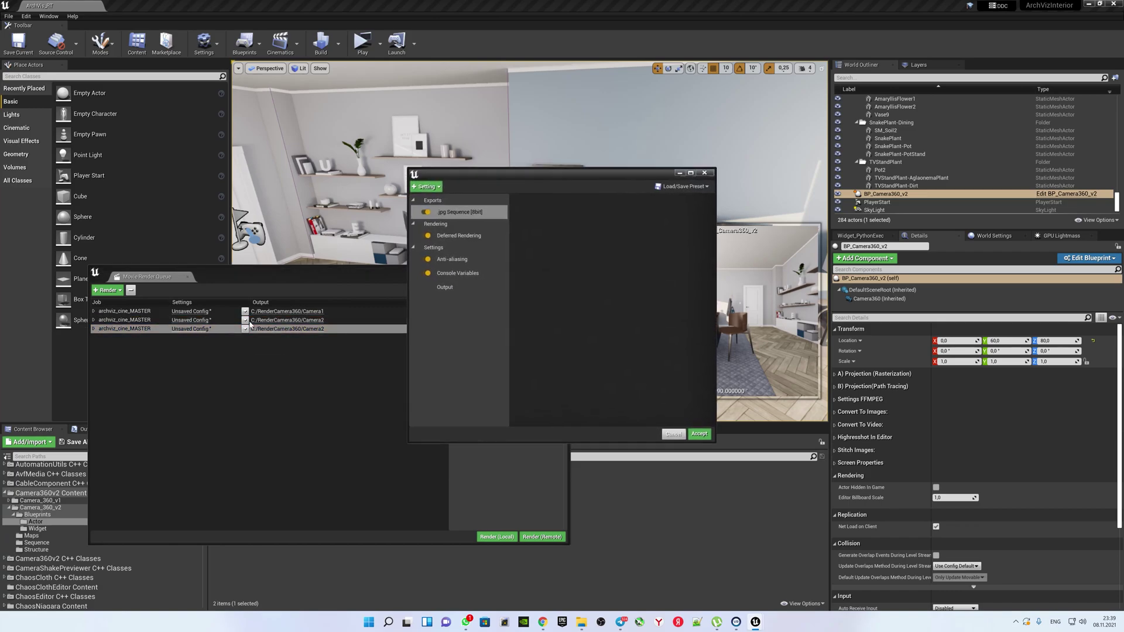
{"action": "left_click", "coordinate": [459, 273]}
{"action": "left_click", "coordinate": [451, 259]}
{"action": "left_click", "coordinate": [445, 287]}
{"action": "left_click", "coordinate": [457, 273]}
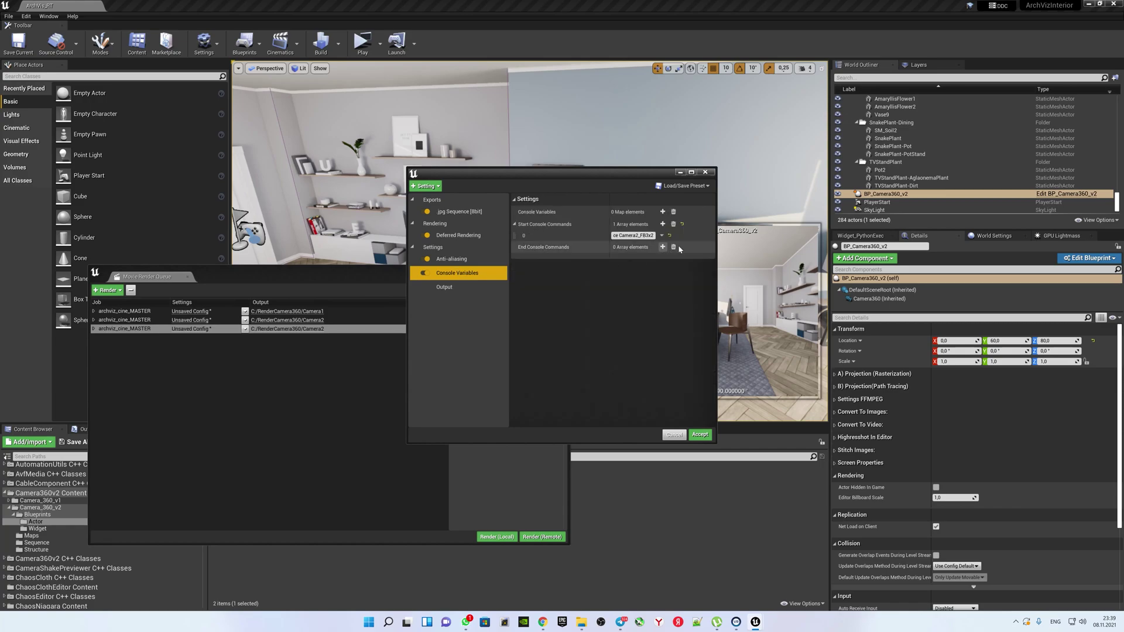
{"action": "left_click", "coordinate": [637, 235]}
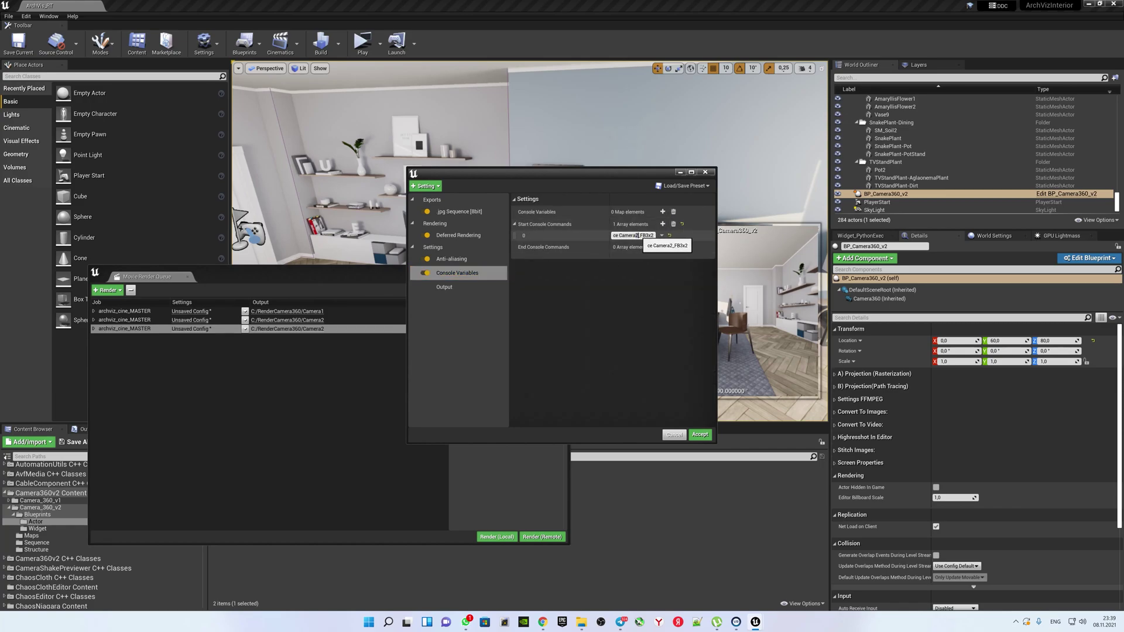
{"action": "left_click", "coordinate": [469, 283]}
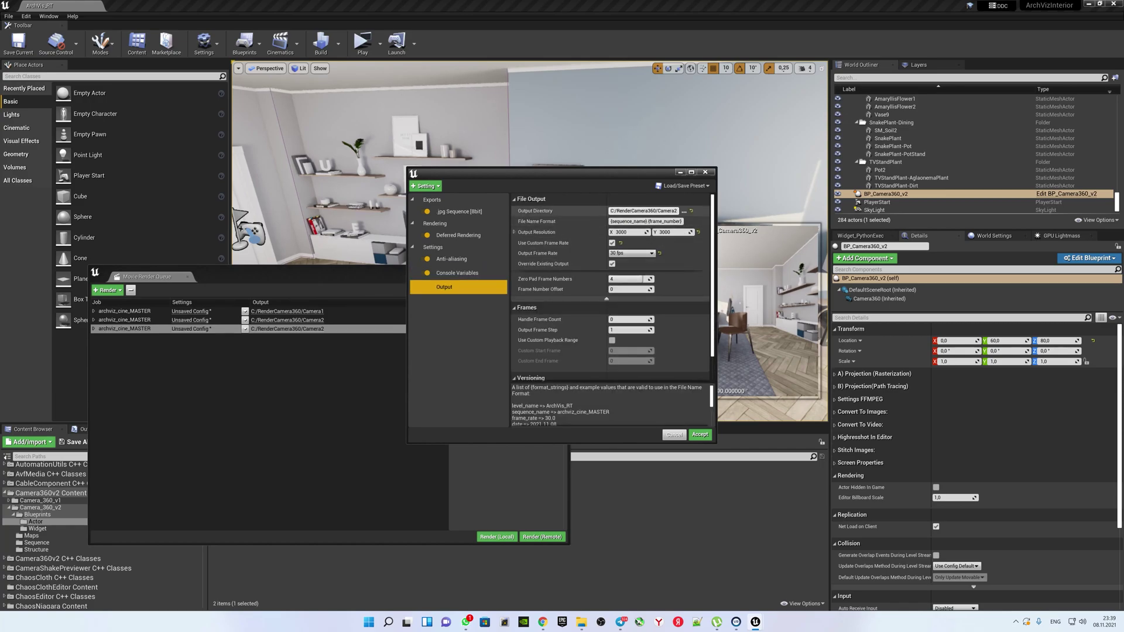
{"action": "left_click", "coordinate": [644, 211]}
{"action": "key", "text": "BackSpace"}
{"action": "type", "text": "3"}
{"action": "key", "text": "Return"}
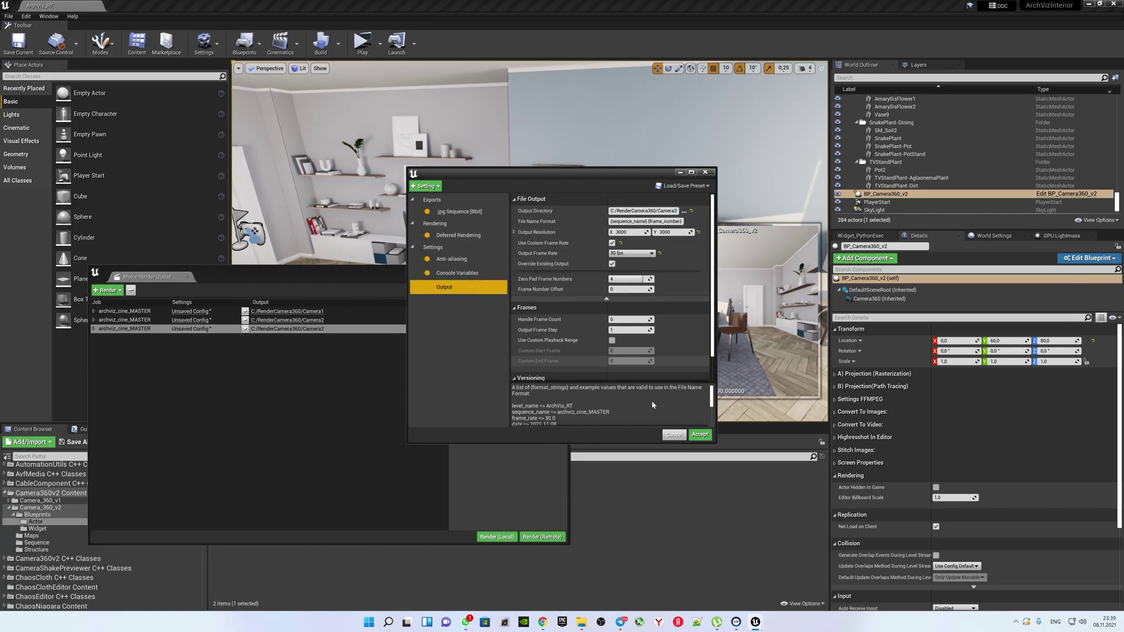
{"action": "left_click", "coordinate": [701, 435]}
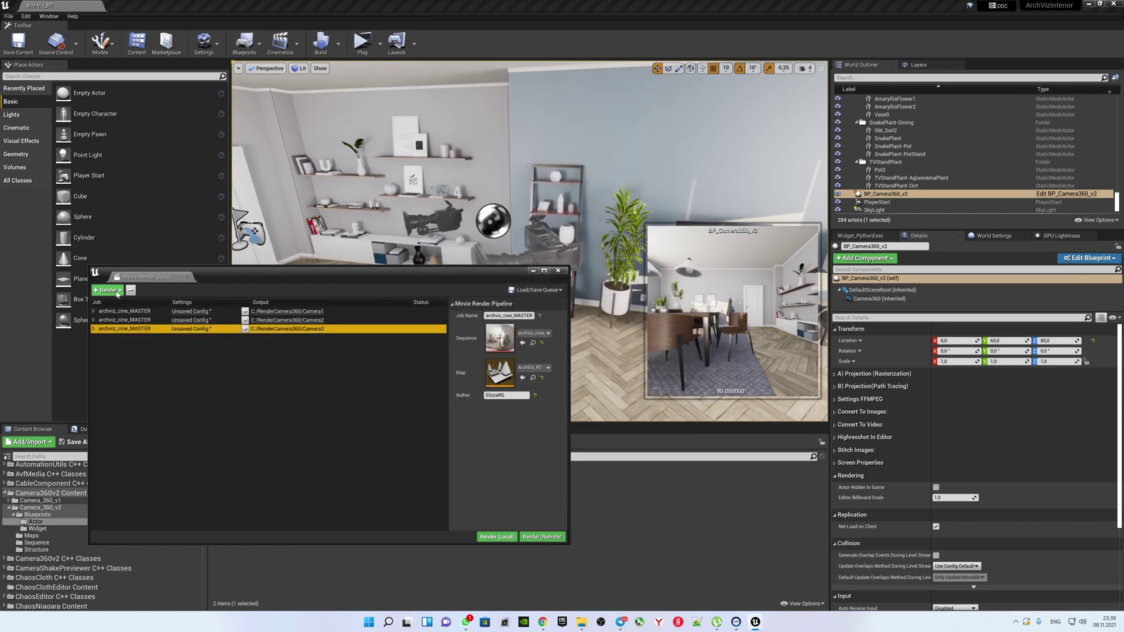
Duplicate into a fourth job, updating its console command and outputting to Camera4.
{"action": "right_click", "coordinate": [224, 328]}
{"action": "left_click", "coordinate": [237, 344]}
{"action": "left_click", "coordinate": [190, 337]}
{"action": "left_click", "coordinate": [457, 273]}
{"action": "left_click", "coordinate": [663, 224]}
{"action": "type", "text": "ce Camera3_FB3x2"}
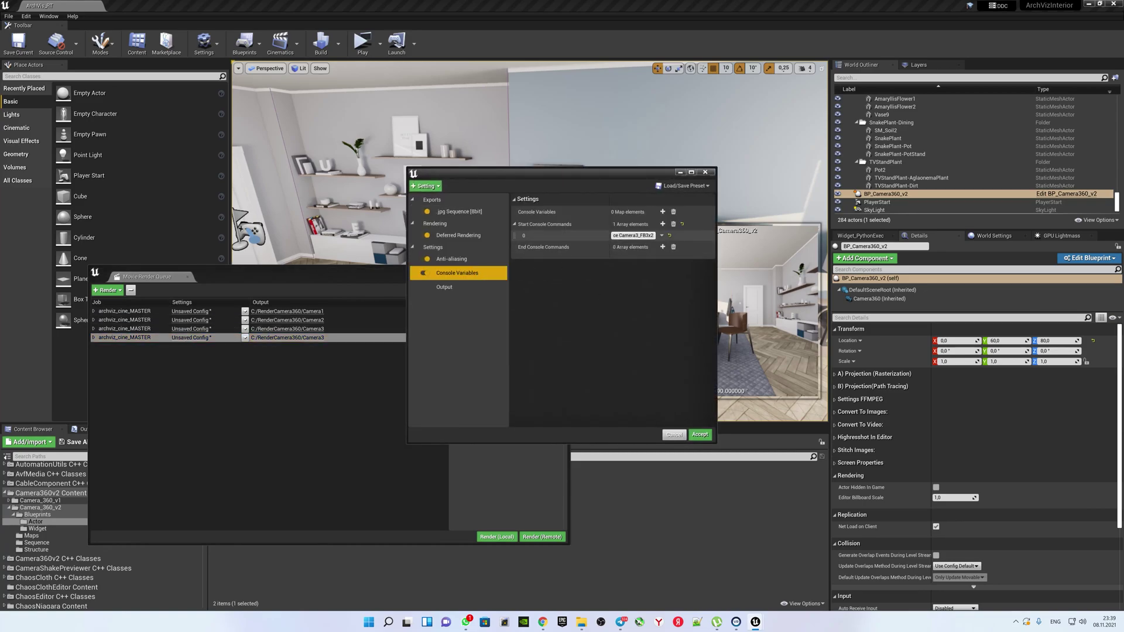
{"action": "left_click", "coordinate": [632, 236]}
{"action": "key", "text": "ctrl+v"}
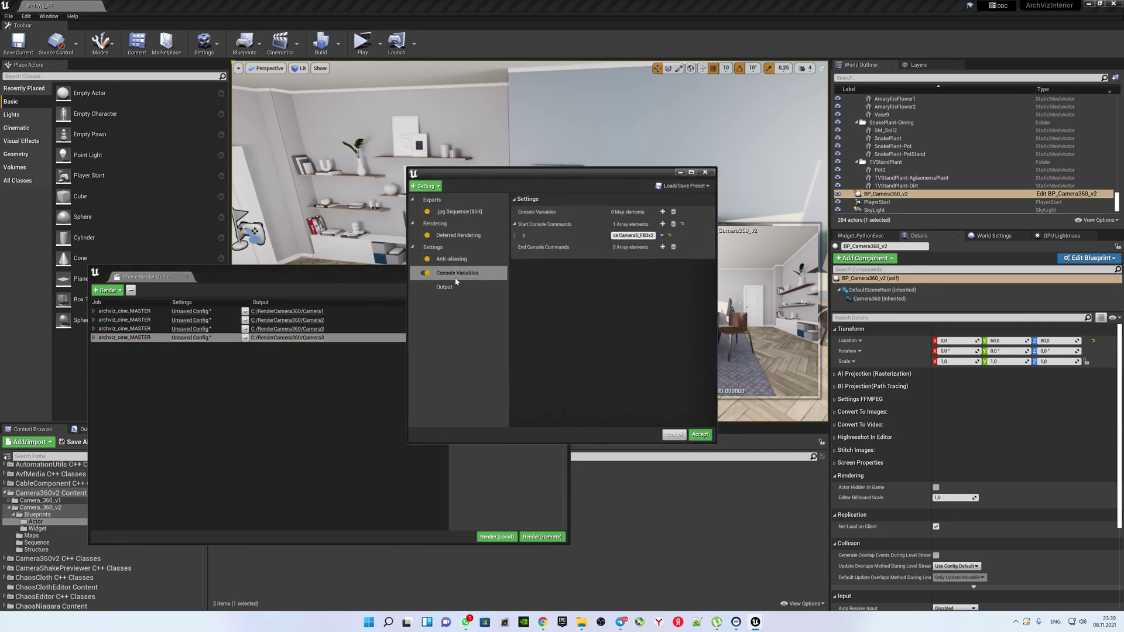
{"action": "left_click", "coordinate": [444, 286]}
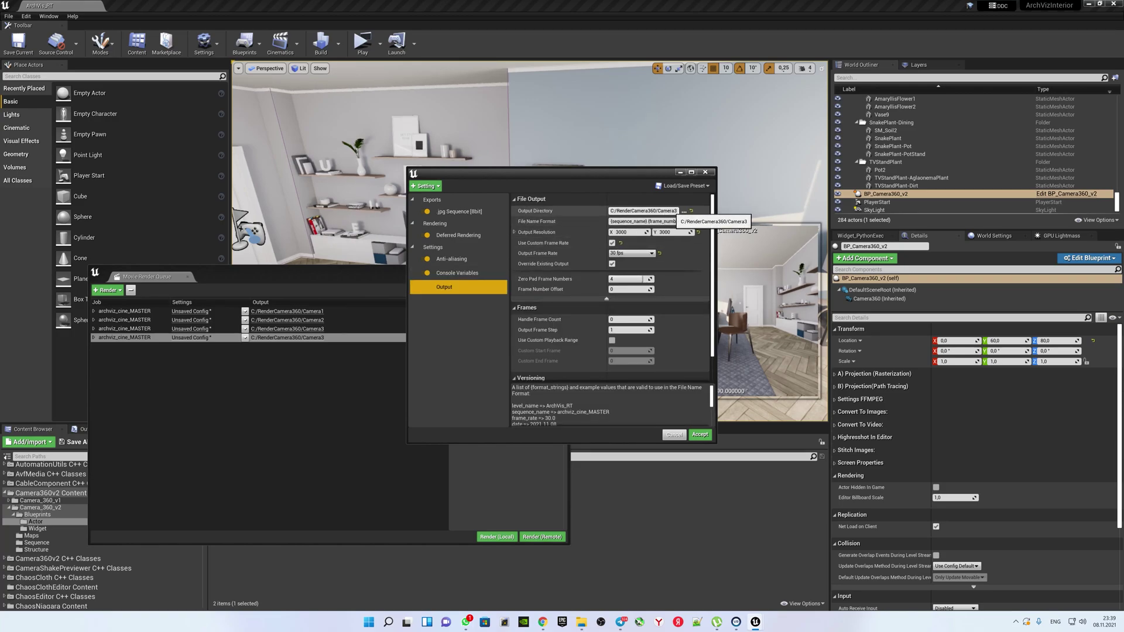
{"action": "left_click", "coordinate": [667, 210]}
{"action": "key", "text": "BackSpace"}
{"action": "type", "text": "4"}
{"action": "key", "text": "Return"}
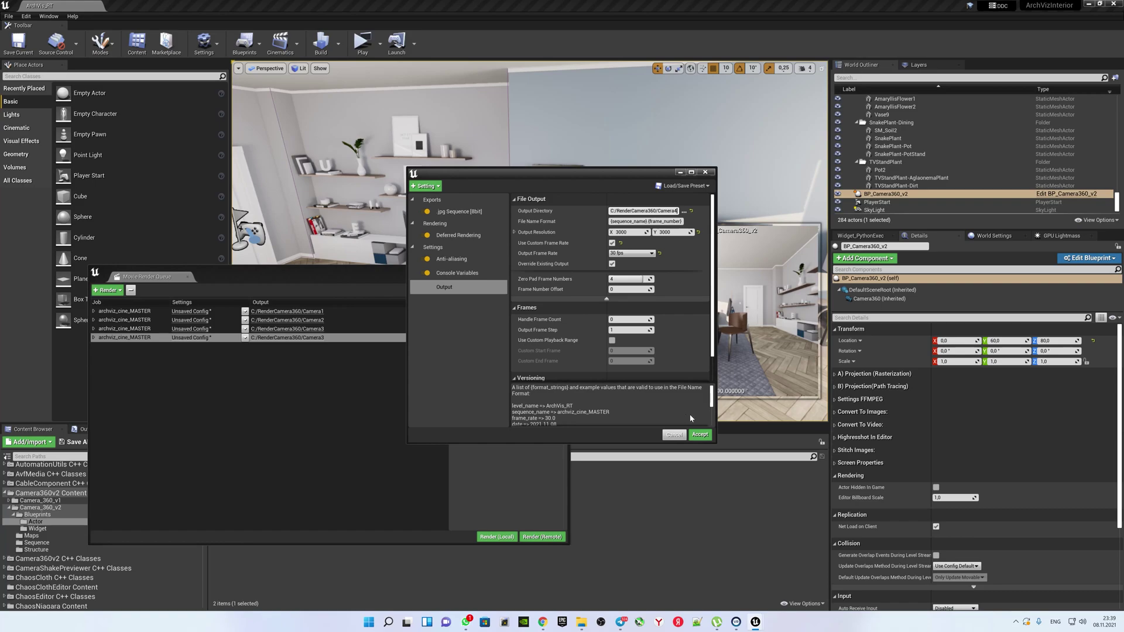
{"action": "left_click", "coordinate": [700, 434]}
Duplicate into a fifth job outputting to C:/RenderCamera360/Camera5.
{"action": "right_click", "coordinate": [224, 339]}
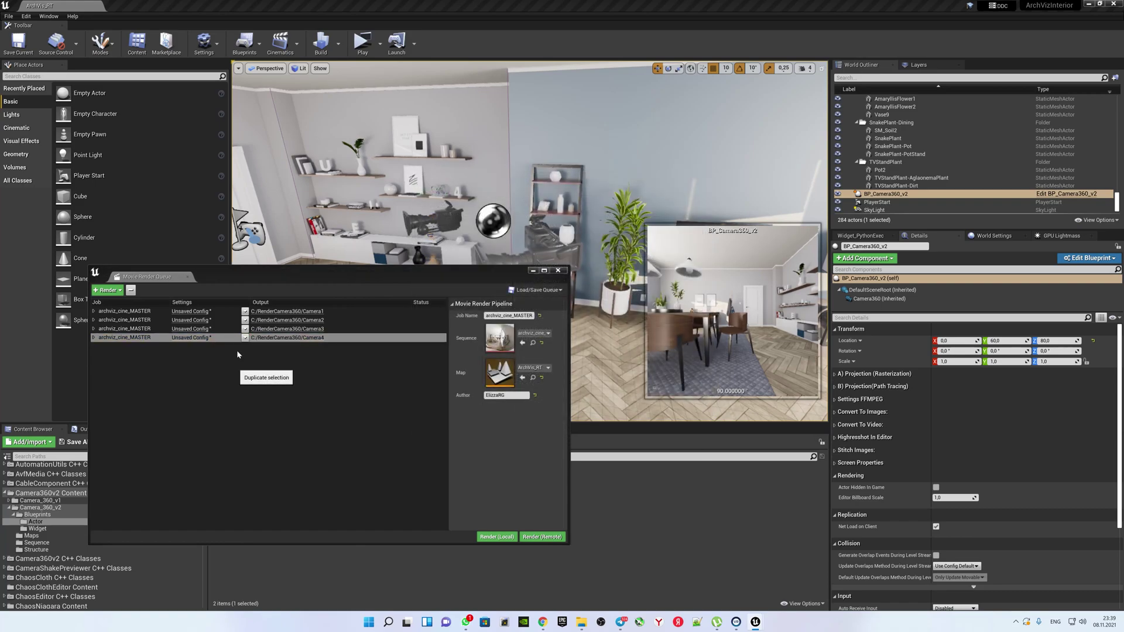
{"action": "left_click", "coordinate": [241, 353]}
{"action": "left_click", "coordinate": [208, 347]}
{"action": "left_click", "coordinate": [437, 274]}
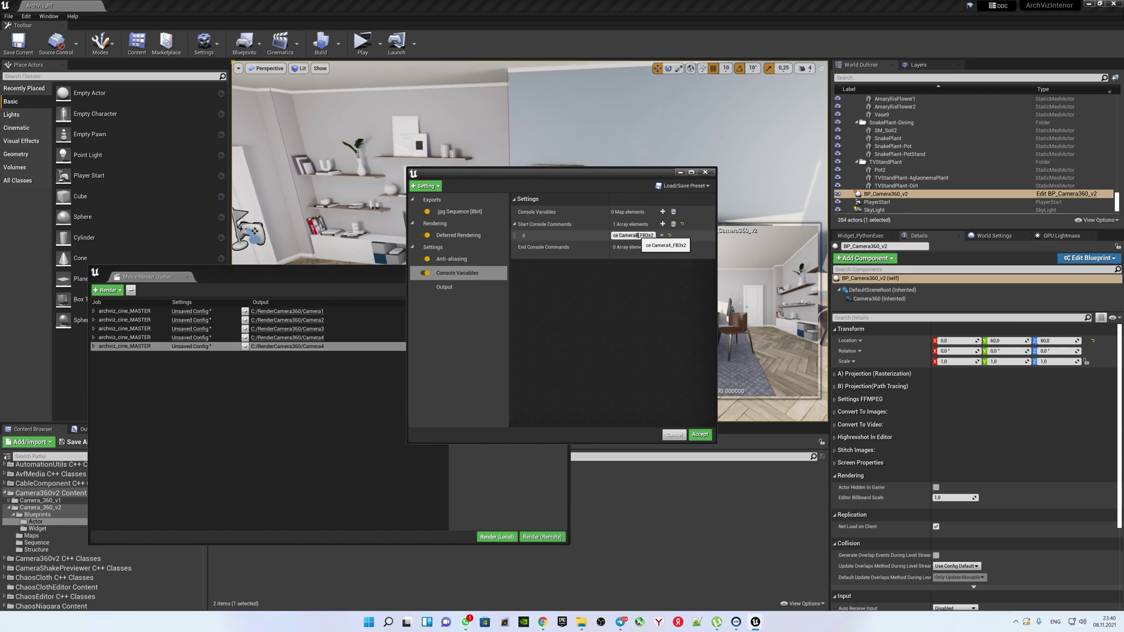
{"action": "left_click", "coordinate": [445, 287]}
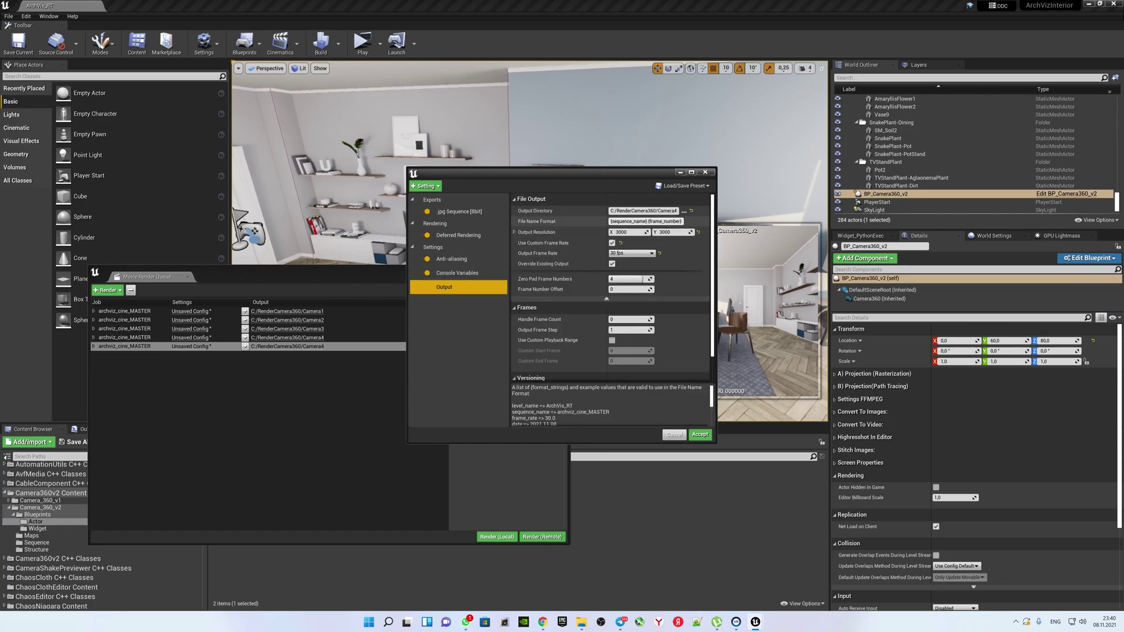
{"action": "left_click", "coordinate": [677, 211]}
{"action": "key", "text": "BackSpace"}
{"action": "type", "text": "5"}
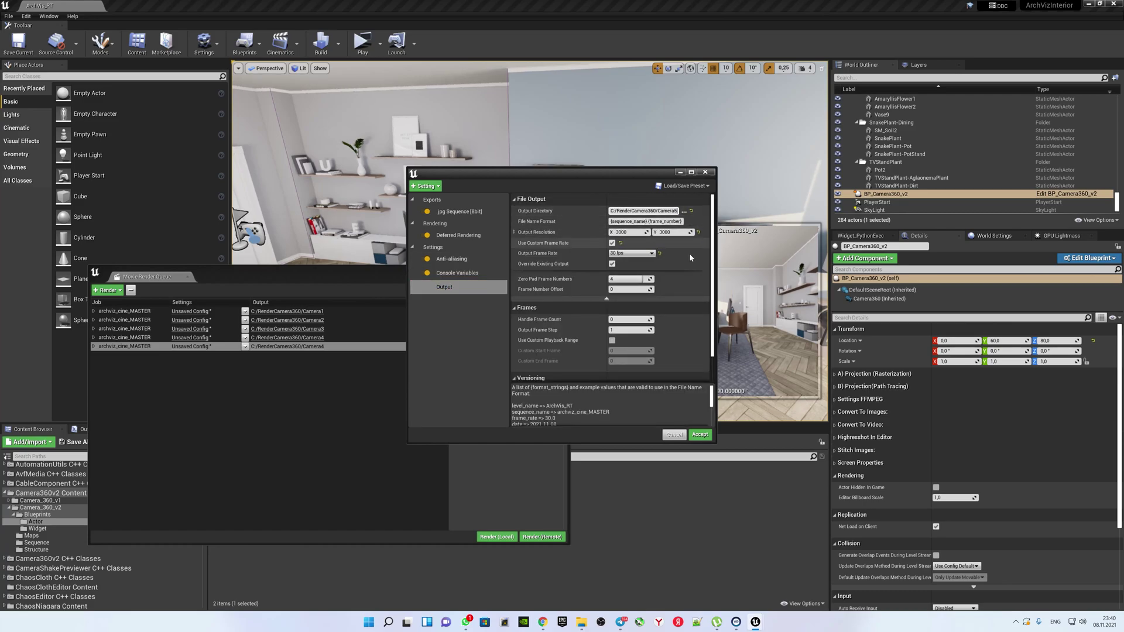
{"action": "left_click", "coordinate": [701, 435]}
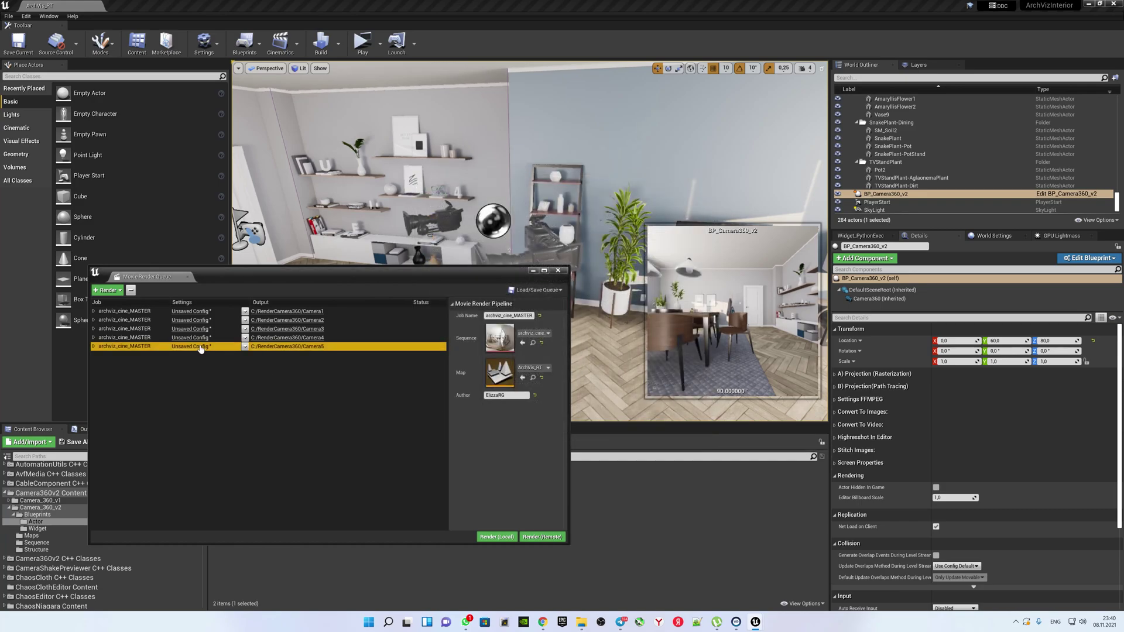
Duplicate into a sixth job and change its console command camera number to 5.
{"action": "right_click", "coordinate": [200, 350]}
{"action": "left_click", "coordinate": [220, 359]}
{"action": "left_click", "coordinate": [200, 356]}
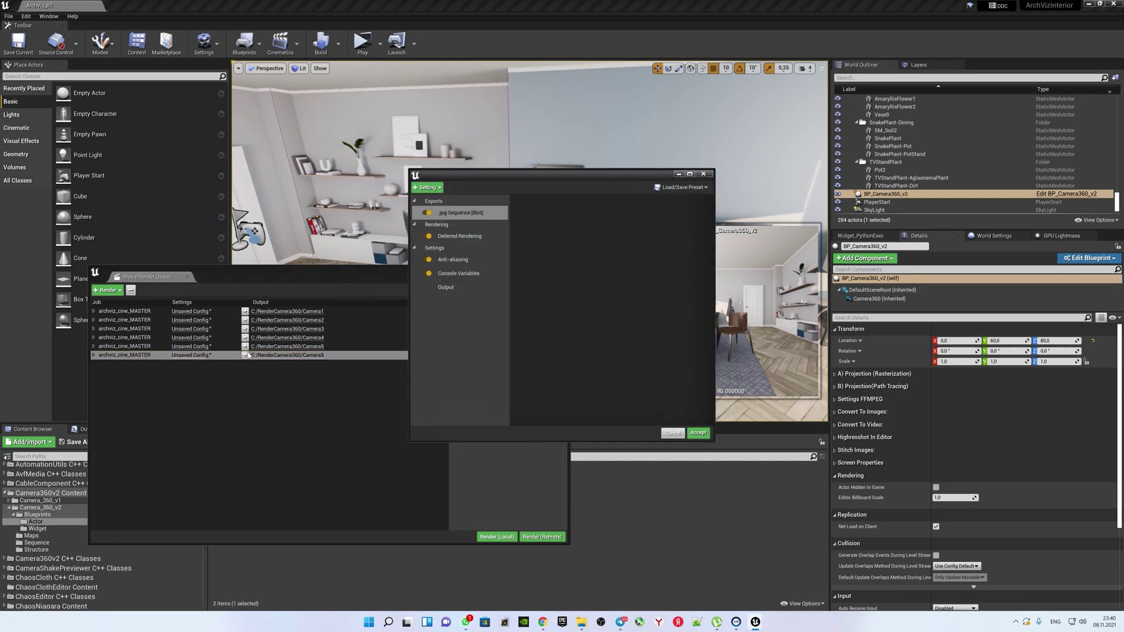
{"action": "left_click", "coordinate": [458, 274]}
{"action": "left_click", "coordinate": [638, 236]}
{"action": "key", "text": "BackSpace"}
{"action": "type", "text": "5_FB3x2"}
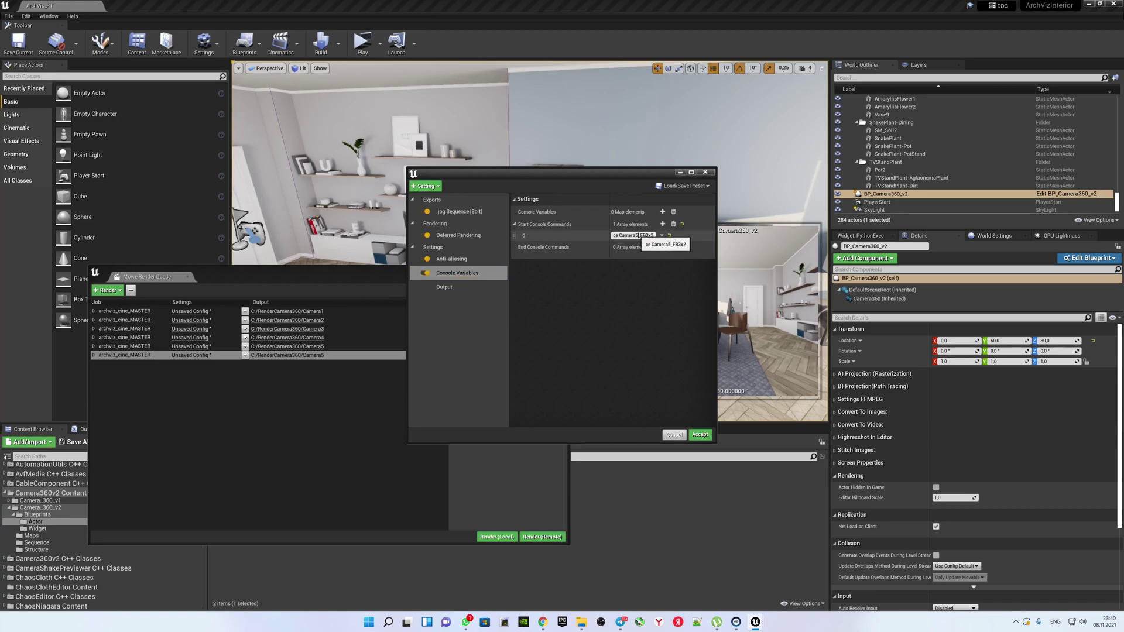
Set the sixth job's output directory to Camera6 and accept its settings.
{"action": "left_click", "coordinate": [497, 257]}
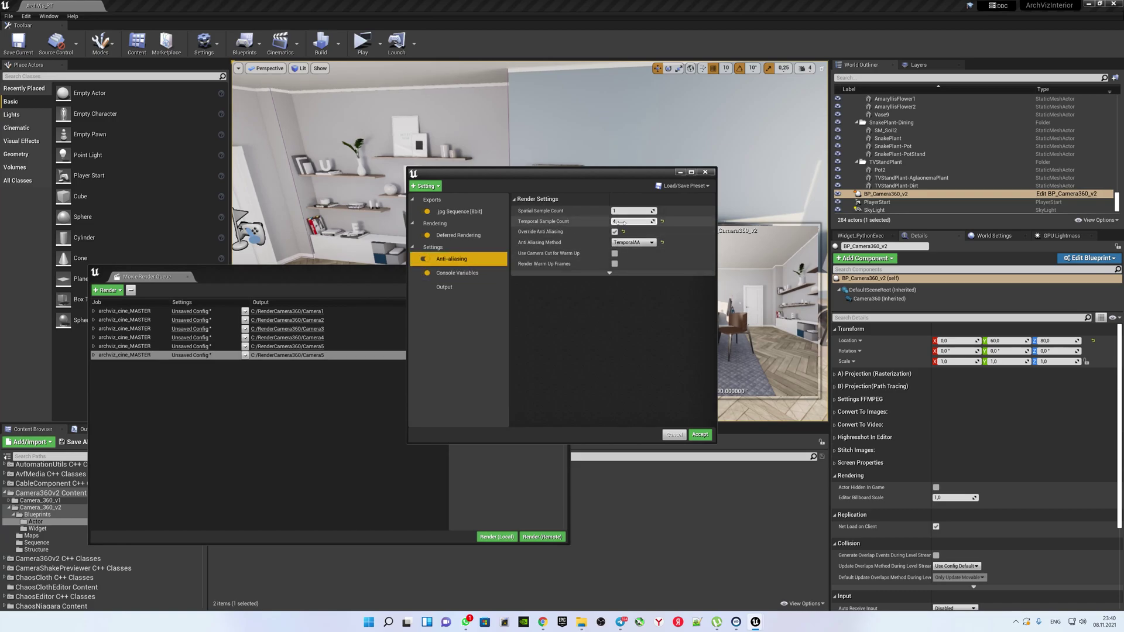
{"action": "left_click", "coordinate": [458, 284]}
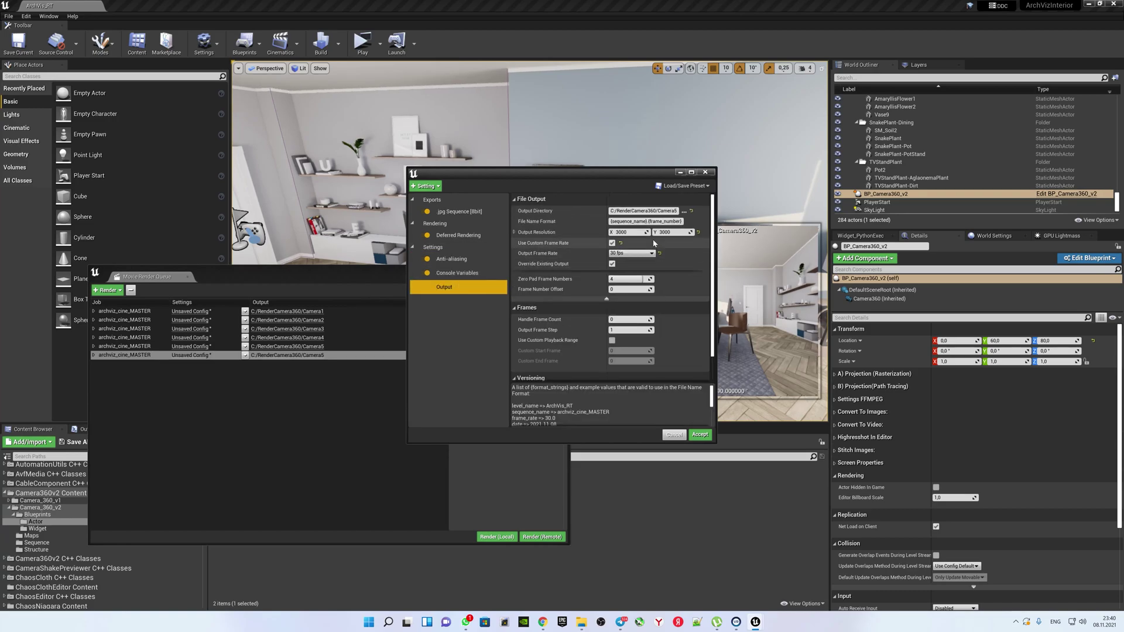
{"action": "key", "text": "BackSpace"}
{"action": "type", "text": "6"}
{"action": "key", "text": "Return"}
{"action": "left_click", "coordinate": [449, 271]}
{"action": "left_click", "coordinate": [451, 259]}
{"action": "left_click", "coordinate": [462, 287]}
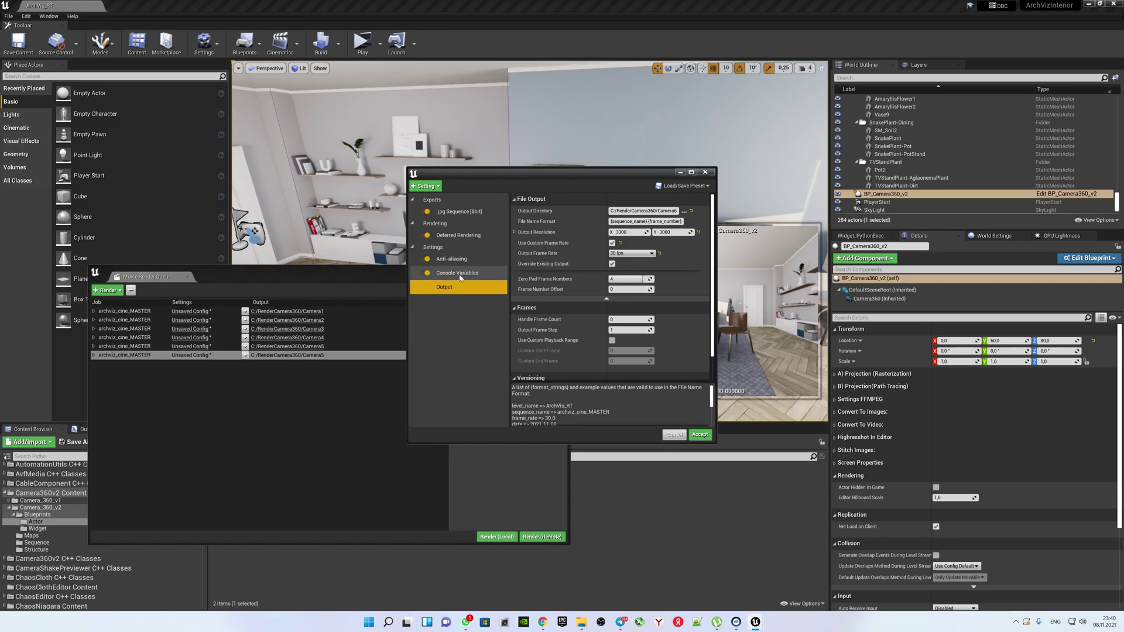
{"action": "left_click", "coordinate": [458, 235]}
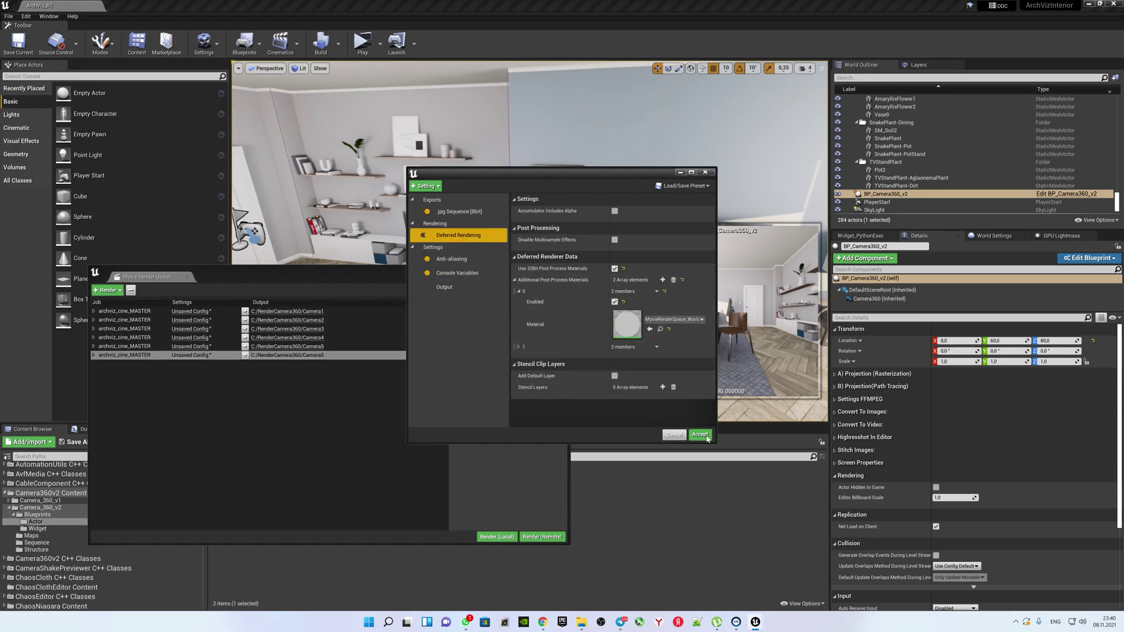
{"action": "left_click", "coordinate": [700, 434]}
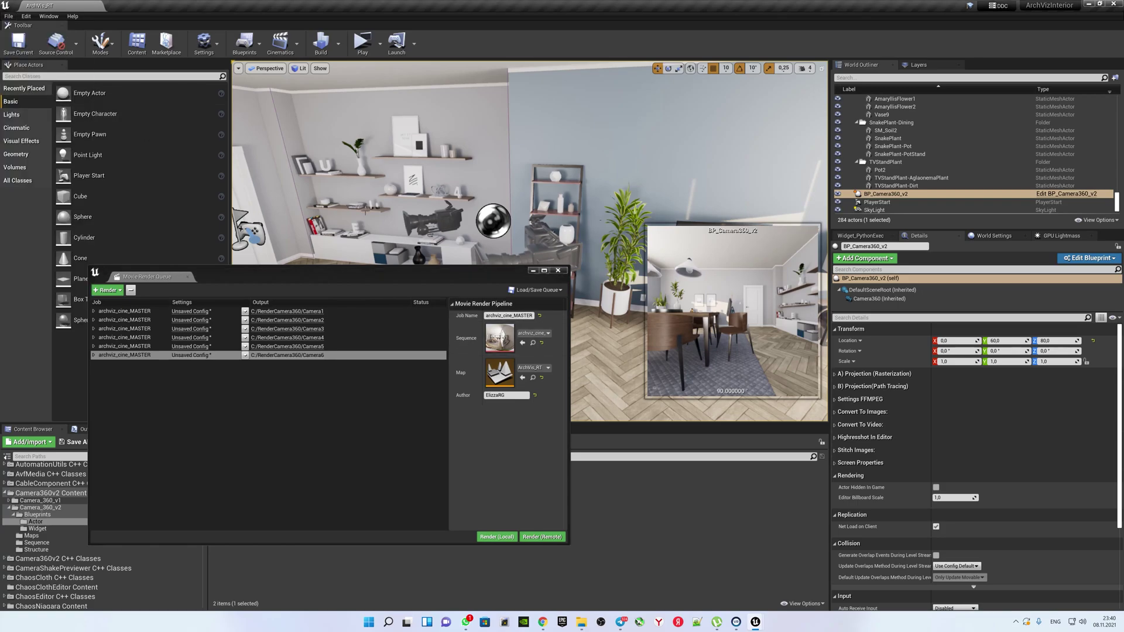
{"action": "left_click", "coordinate": [280, 42]}
Preview the 360 camera around frames 35–69 in archviz_cine_MASTER, then save and close Sequencer.
{"action": "left_click", "coordinate": [304, 109]}
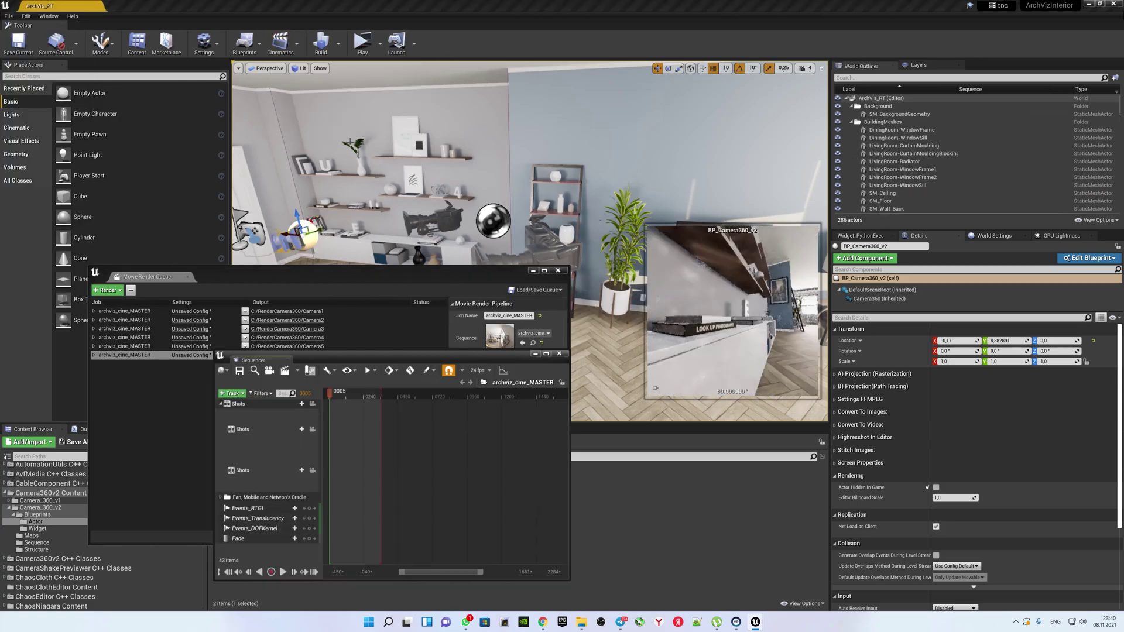
{"action": "left_click", "coordinate": [333, 392]}
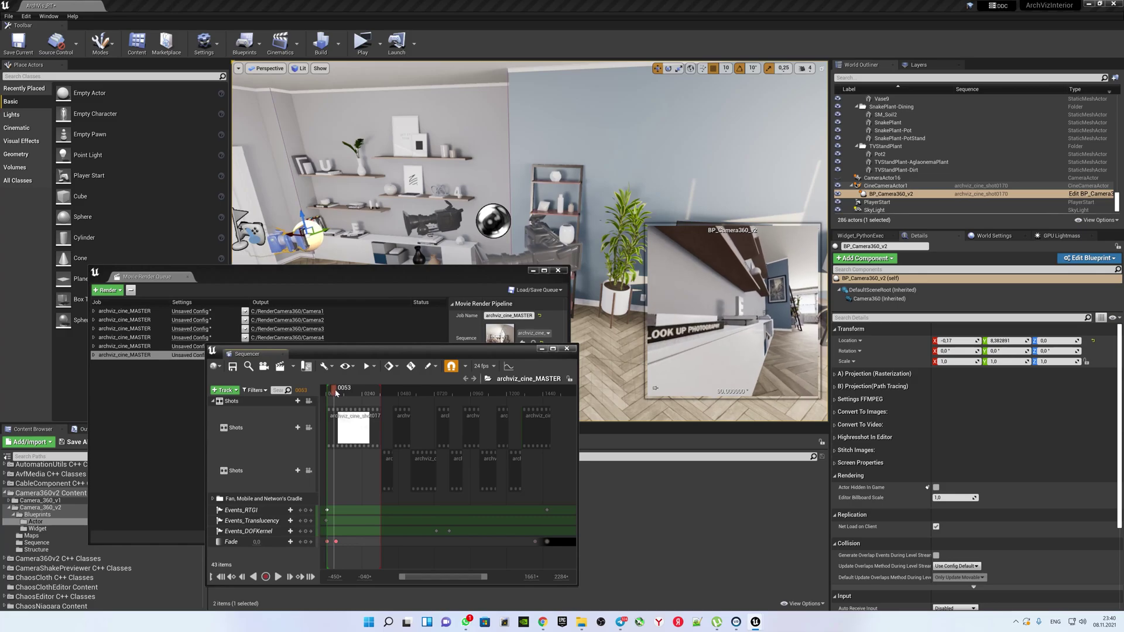
{"action": "left_click_drag", "start_coordinate": [333, 392], "coordinate": [331, 392]}
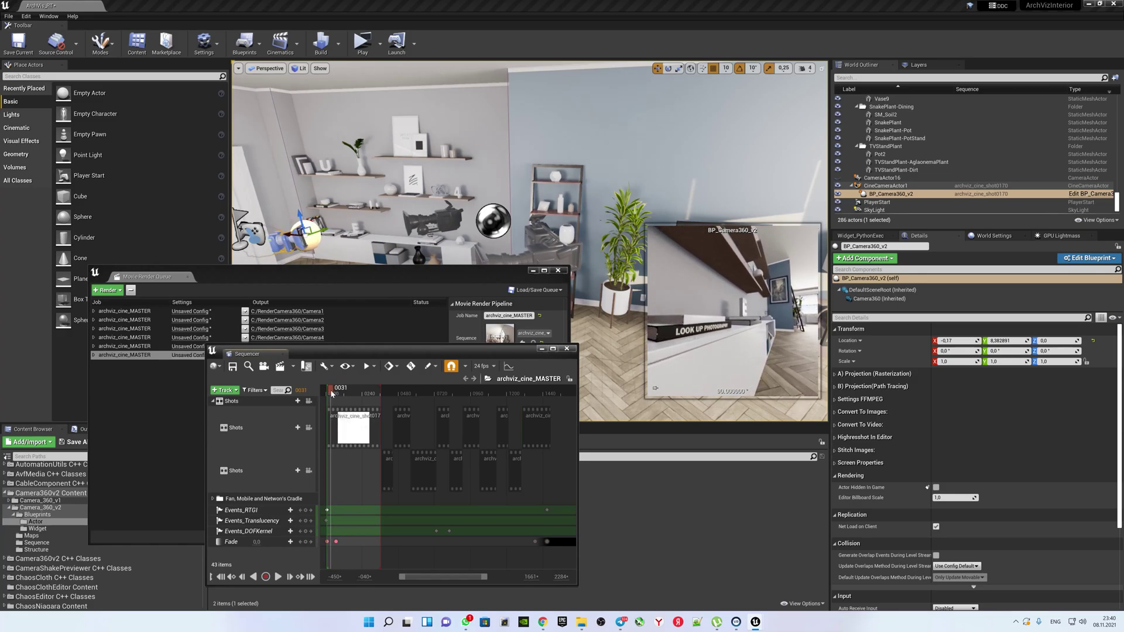
{"action": "left_click_drag", "start_coordinate": [486, 577], "coordinate": [419, 581]}
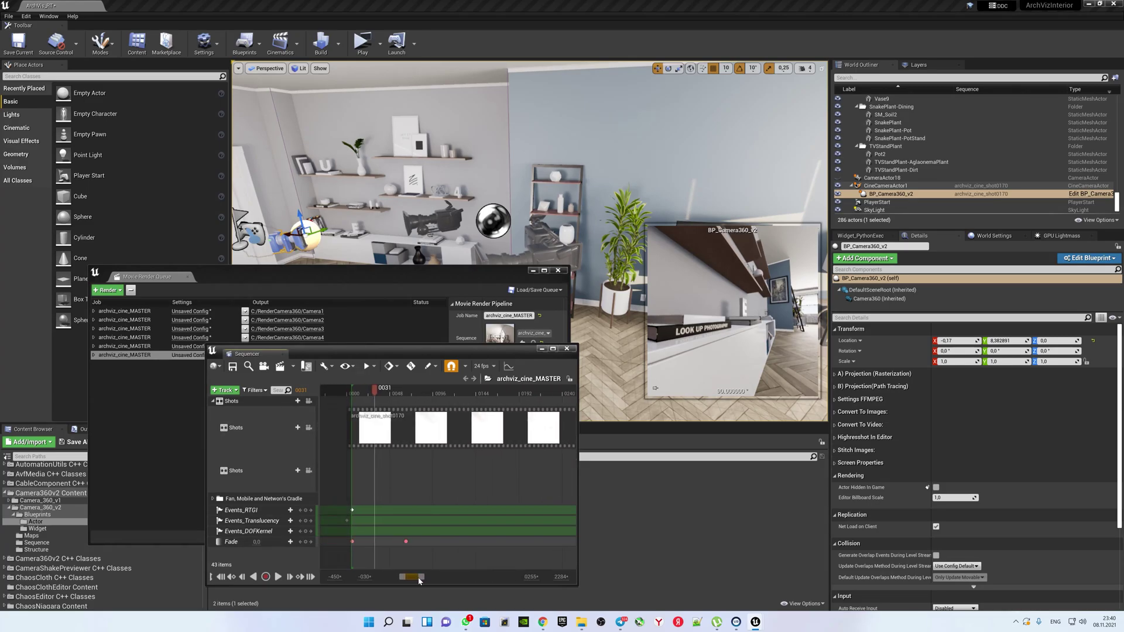
{"action": "left_click", "coordinate": [408, 395]}
{"action": "left_click_drag", "start_coordinate": [408, 395], "coordinate": [401, 396]}
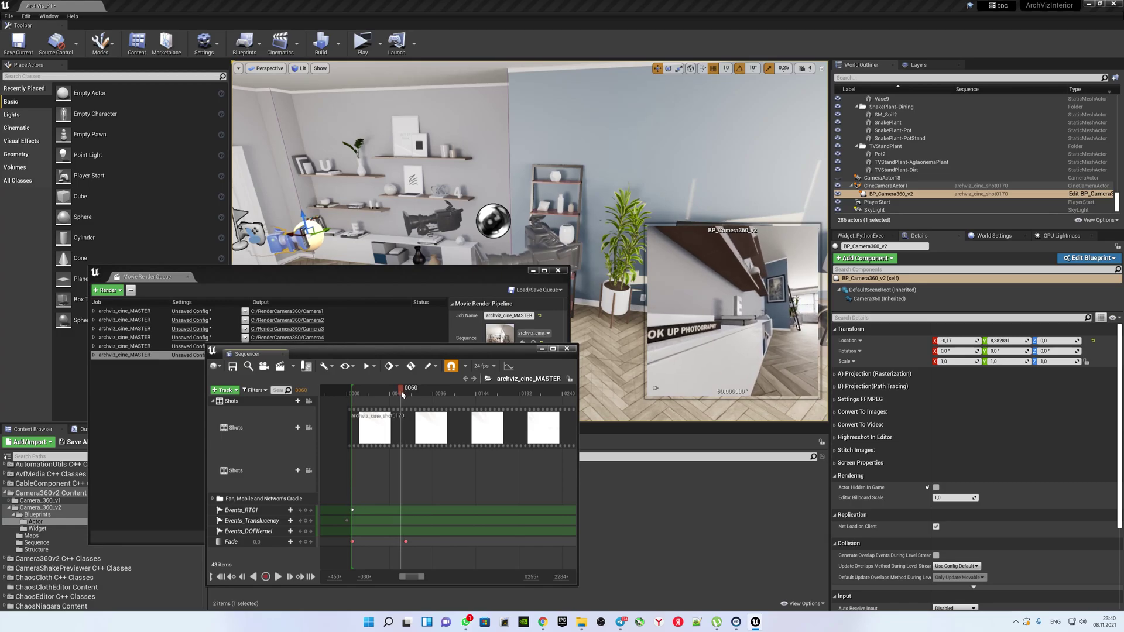
{"action": "scroll", "coordinate": [460, 419], "scroll_direction": "down", "scroll_amount": 2, "text": "ctrl"}
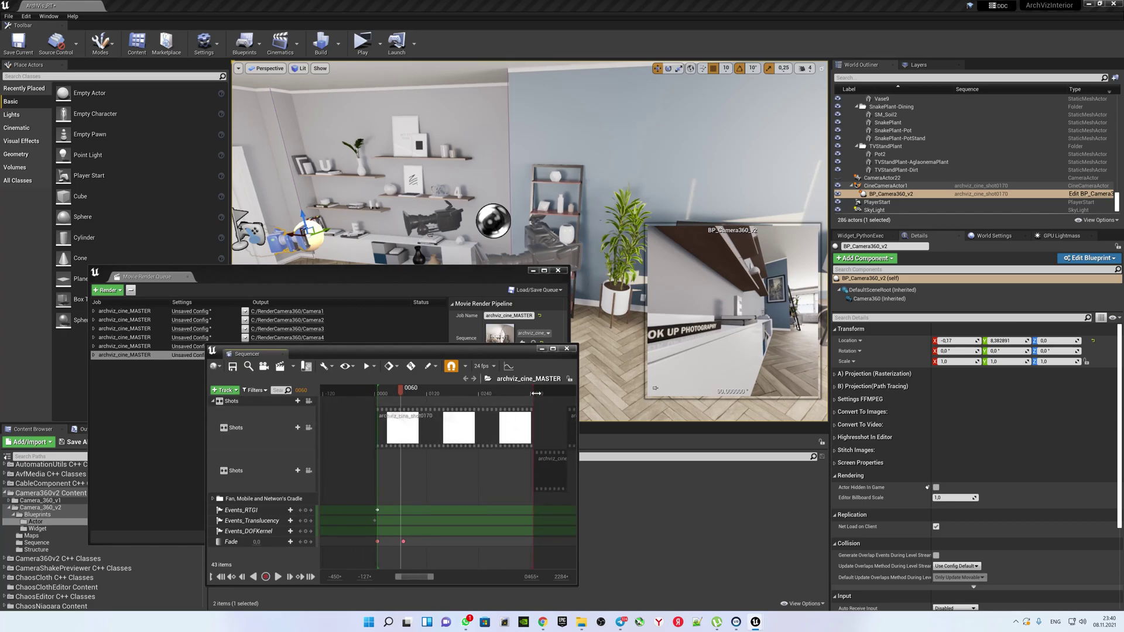
{"action": "scroll", "coordinate": [409, 389], "scroll_direction": "down", "scroll_amount": 2, "text": "ctrl"}
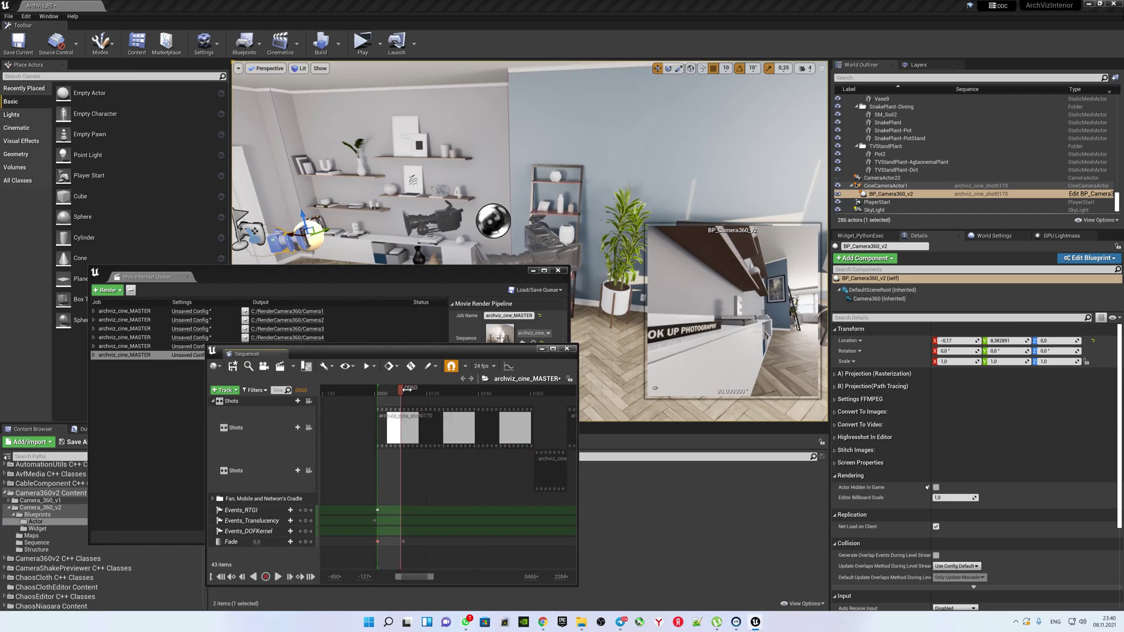
{"action": "left_click", "coordinate": [233, 366]}
{"action": "left_click", "coordinate": [567, 348]}
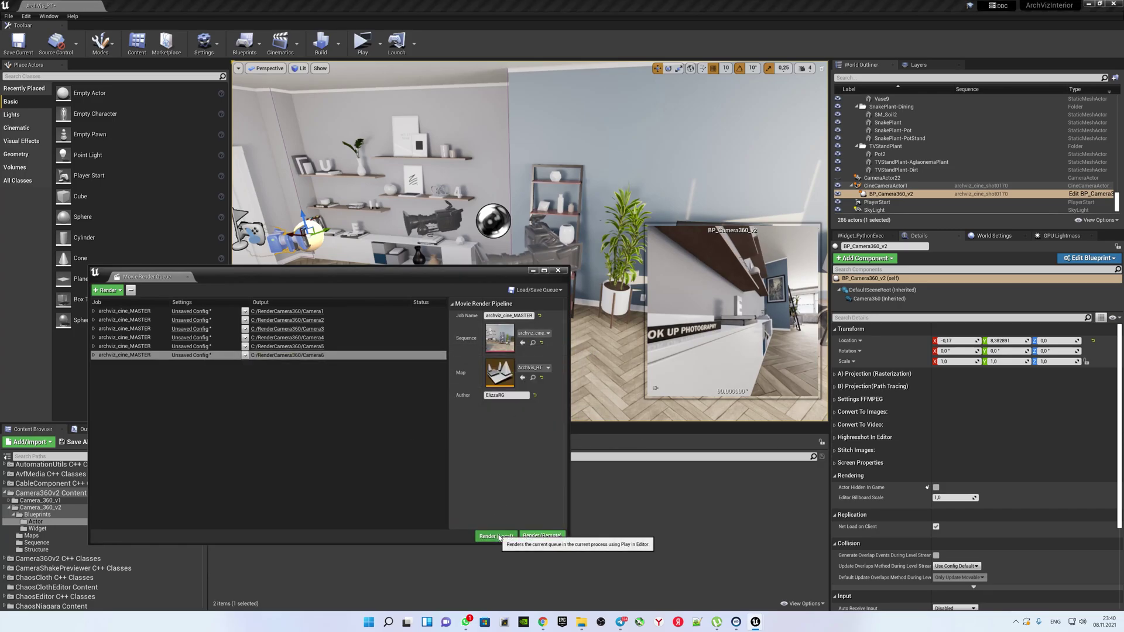
Run Render (Local) on the six-job queue and close the render preview.
{"action": "left_click", "coordinate": [499, 537]}
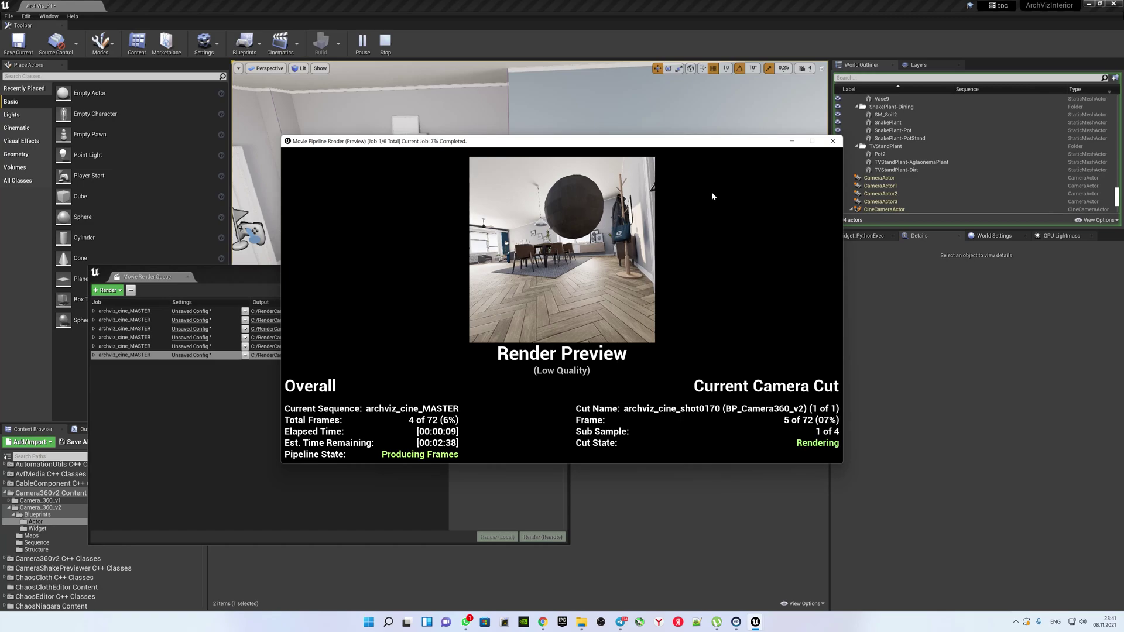
{"action": "left_click", "coordinate": [833, 141]}
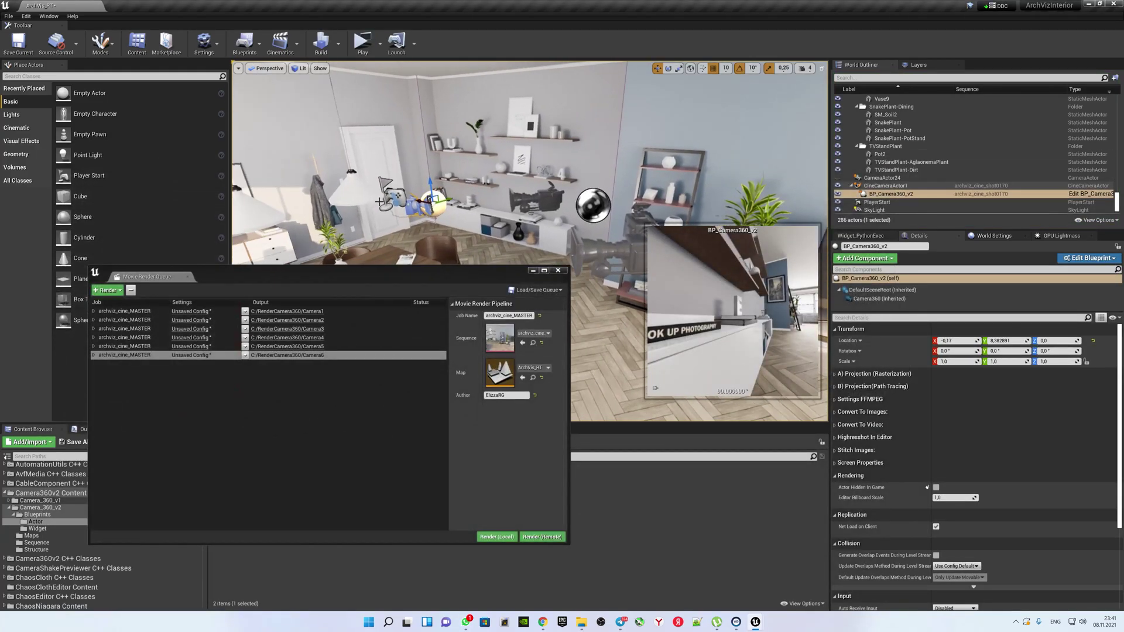
Lower PlayerStart by 150 units, delete old Camera1 images, and render all six jobs locally.
{"action": "left_click", "coordinate": [397, 194]}
{"action": "left_click_drag", "start_coordinate": [388, 175], "coordinate": [402, 246]}
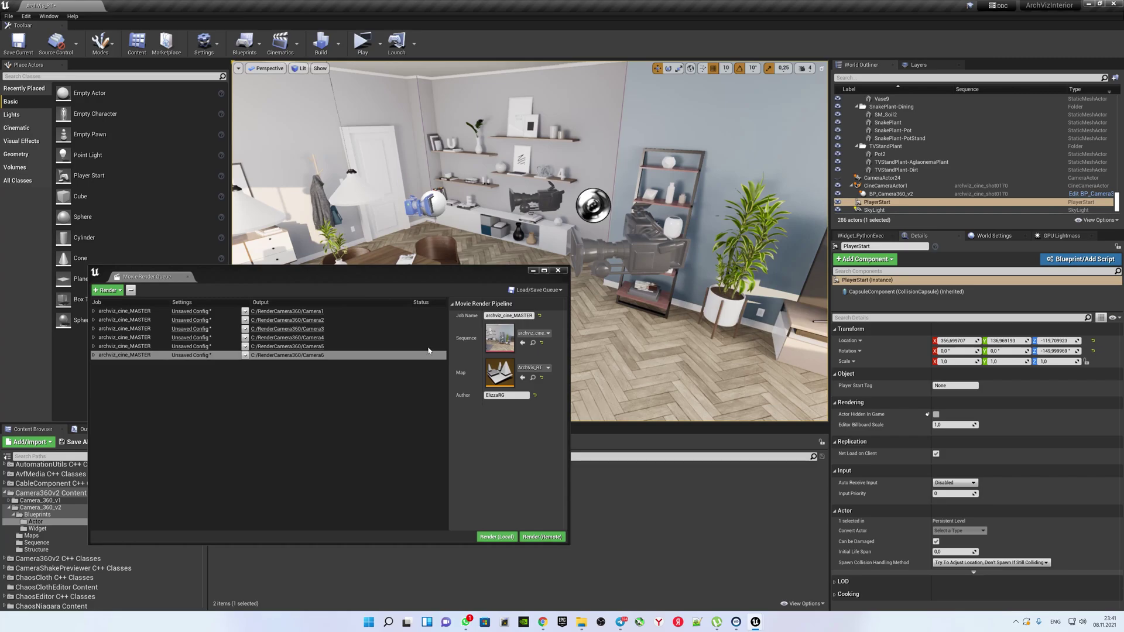
{"action": "left_click", "coordinate": [287, 311]}
{"action": "key", "text": "ctrl+a"}
{"action": "key", "text": "Delete"}
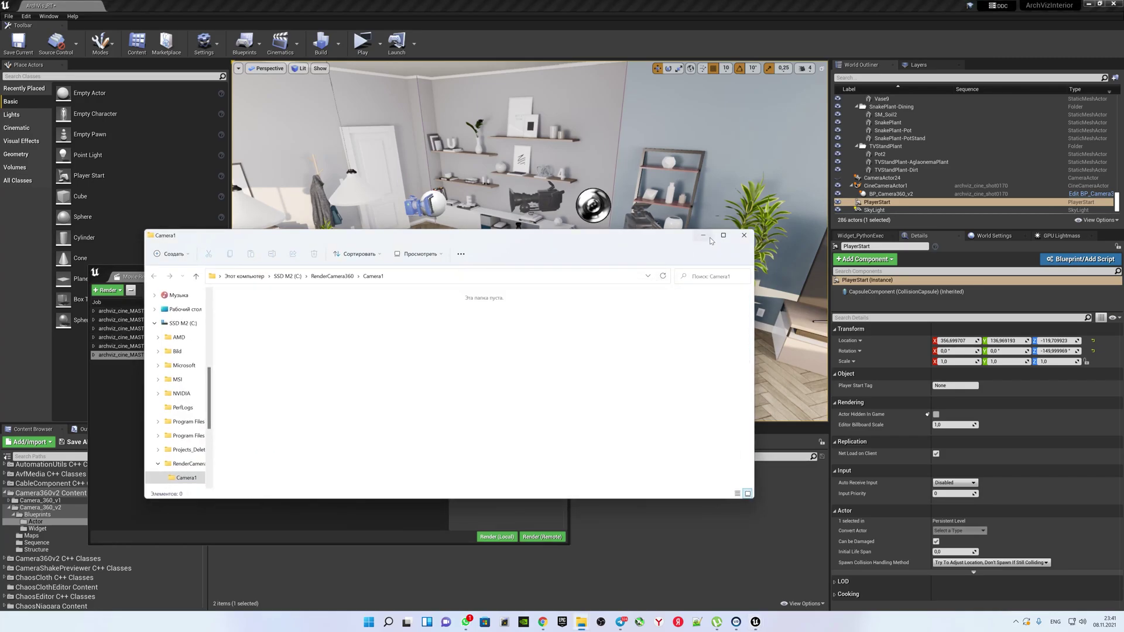
{"action": "key", "text": "alt+F4"}
{"action": "left_click", "coordinate": [497, 537]}
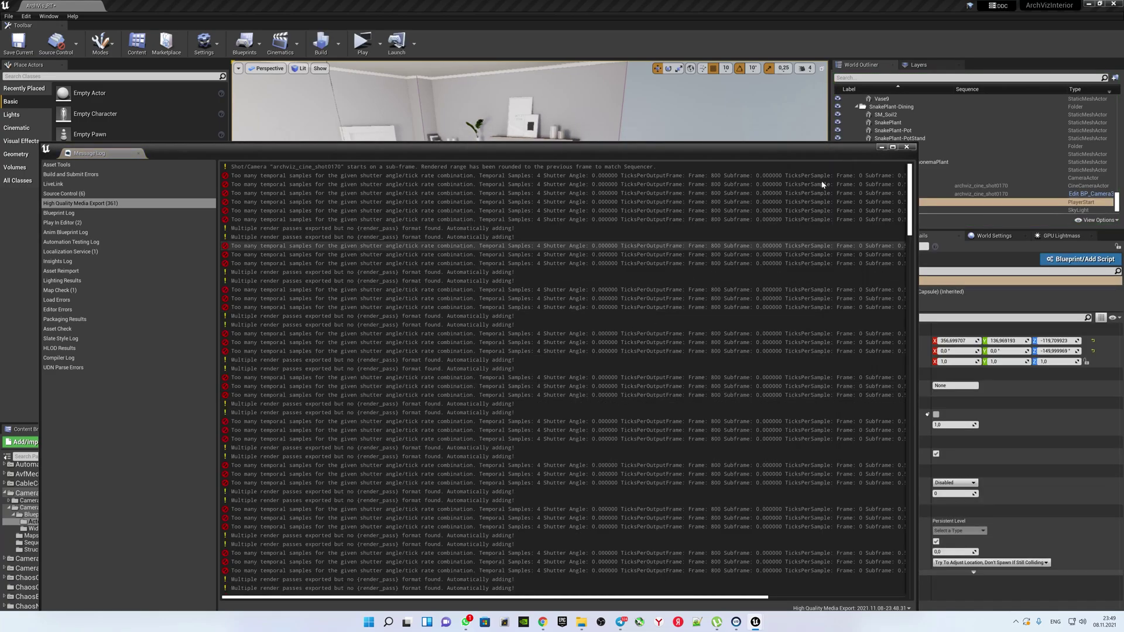
{"action": "left_click", "coordinate": [906, 148]}
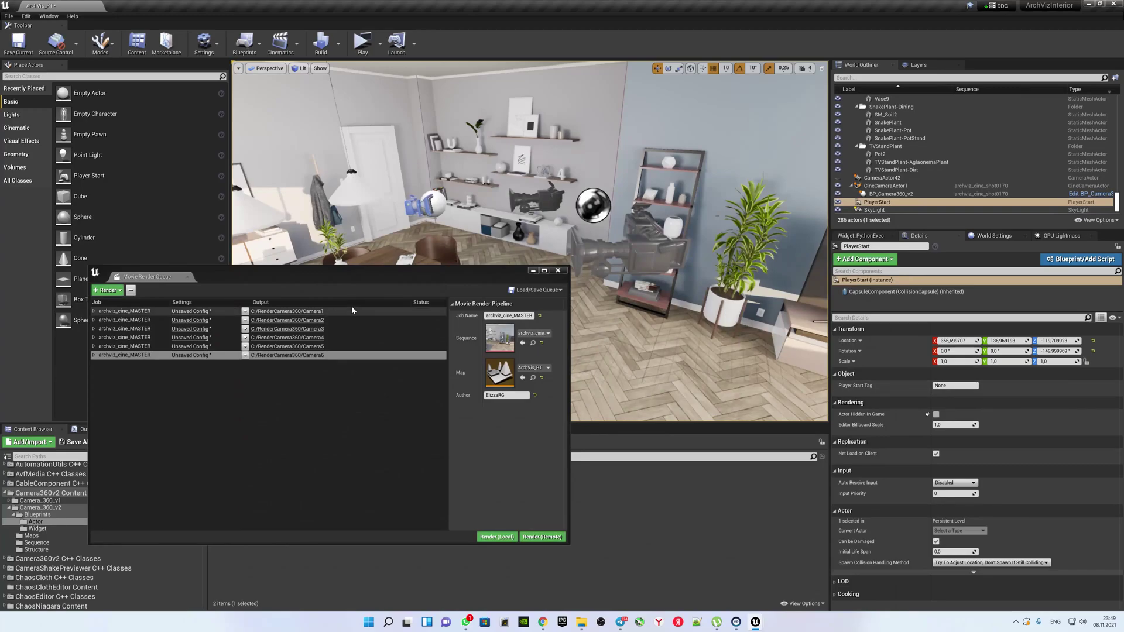
Close the Movie Render Queue and show BP_Camera360_v2's FFMPEG settings.
{"action": "left_click", "coordinate": [558, 271]}
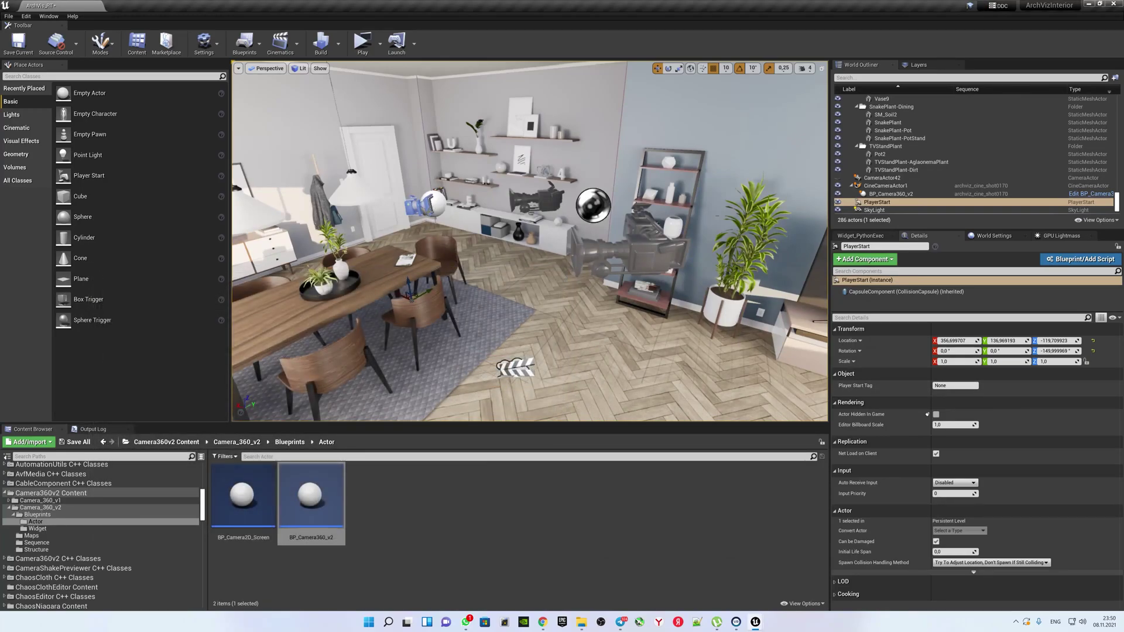
{"action": "left_click", "coordinate": [446, 211]}
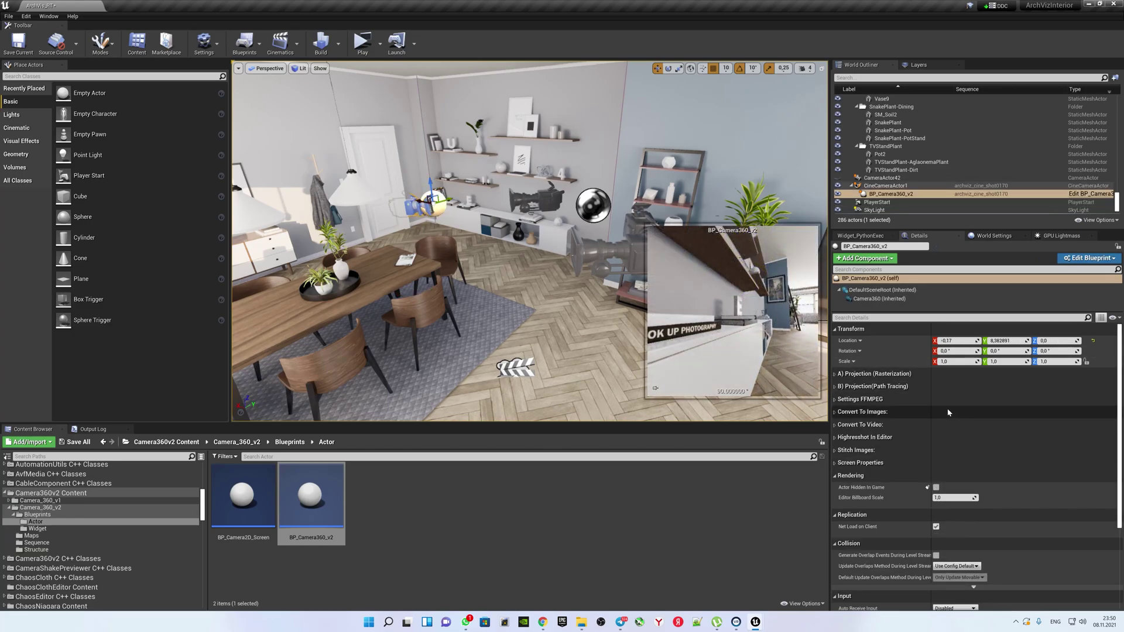
{"action": "left_click", "coordinate": [836, 400]}
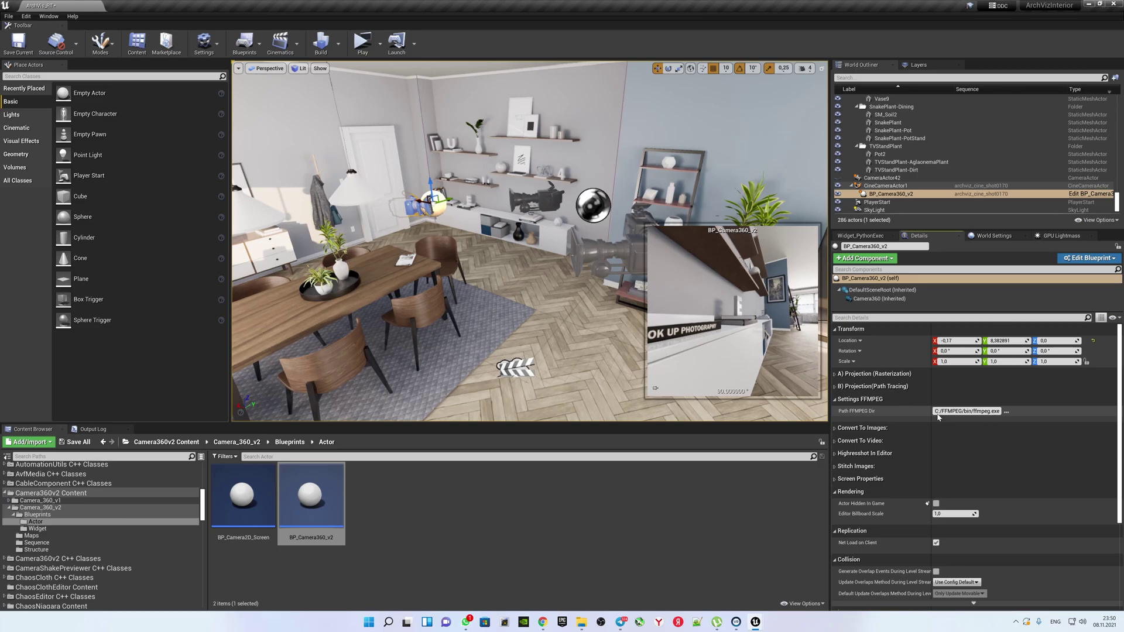
Set the FFMPEG path to D:/ConverterFFMPEG/FFMPEG2/bin/ffmpeg.exe.
{"action": "left_click", "coordinate": [1007, 412]}
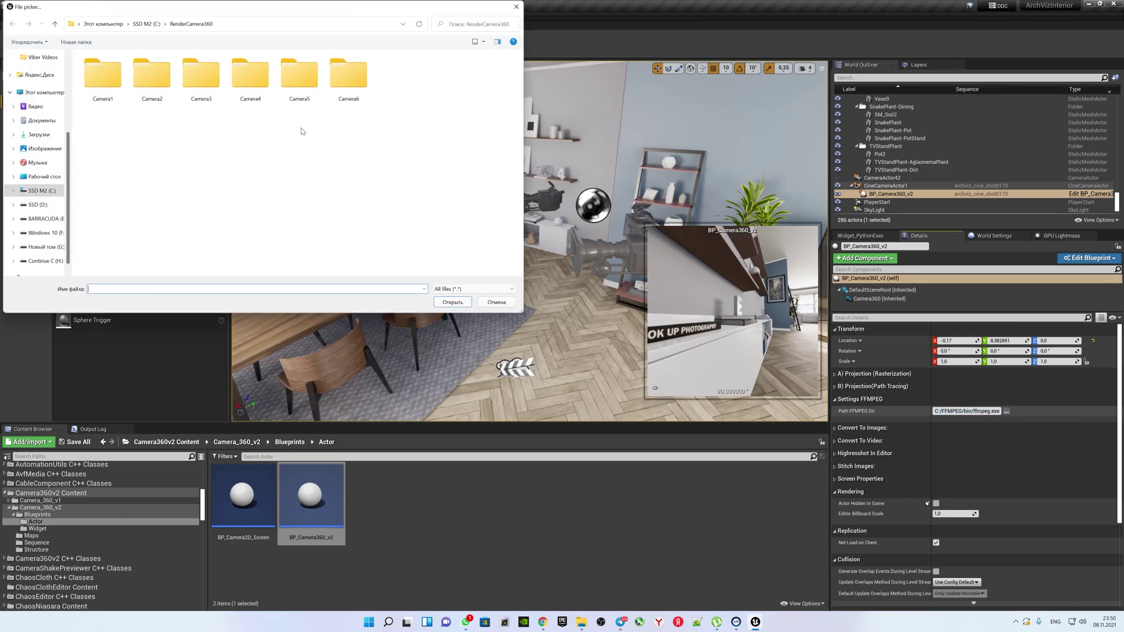
{"action": "left_click", "coordinate": [114, 28]}
{"action": "double_click", "coordinate": [235, 130]}
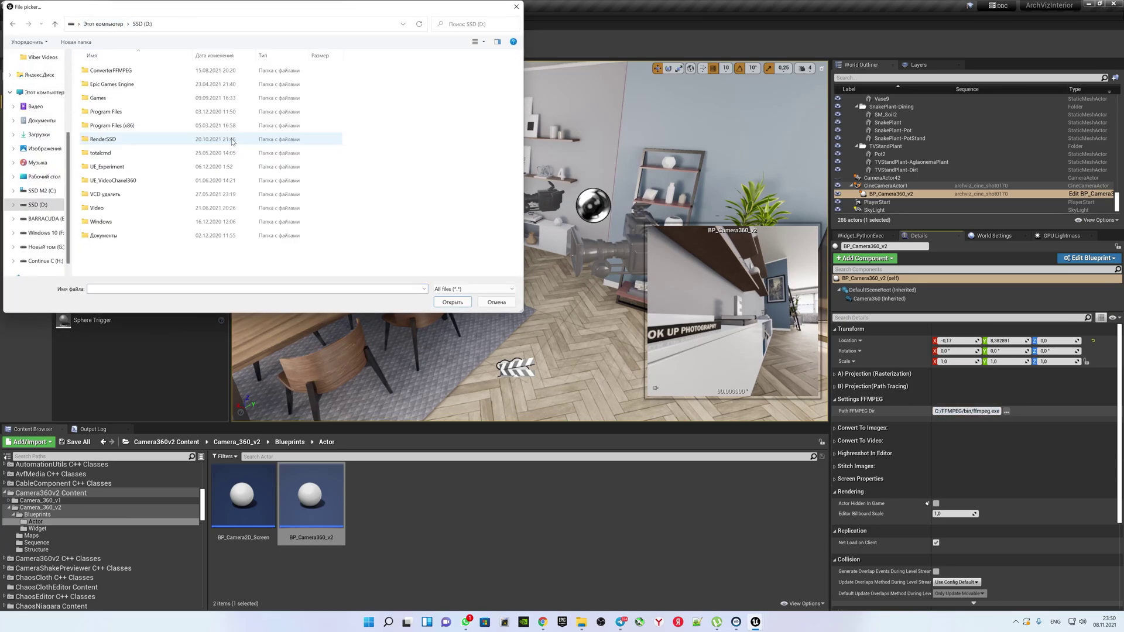
{"action": "double_click", "coordinate": [121, 75]}
{"action": "double_click", "coordinate": [119, 84]}
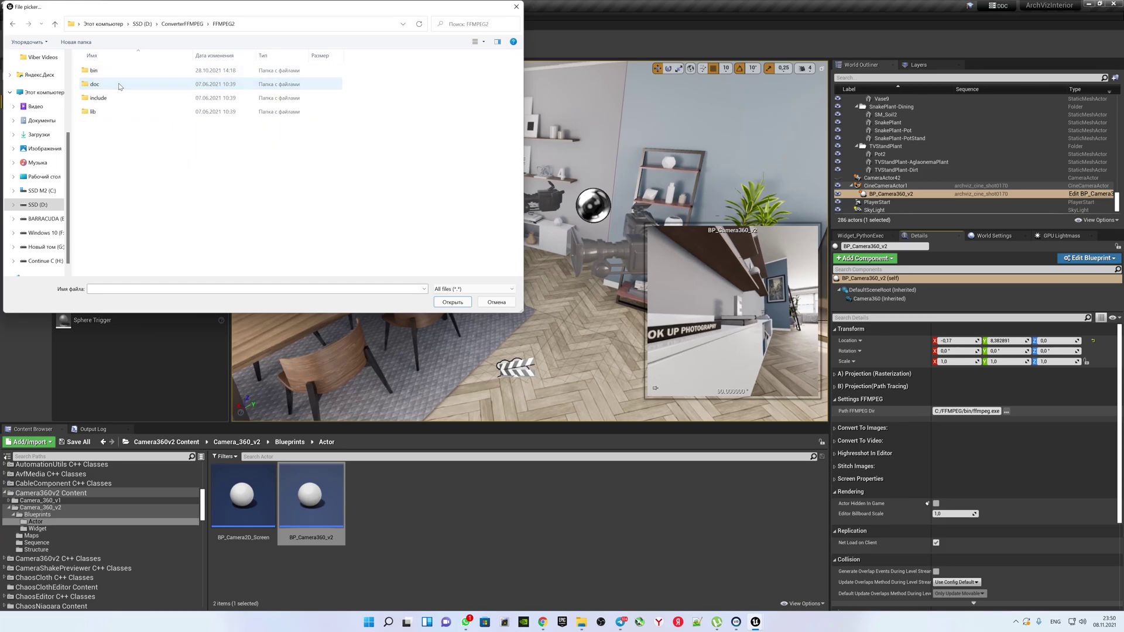
{"action": "double_click", "coordinate": [95, 70]}
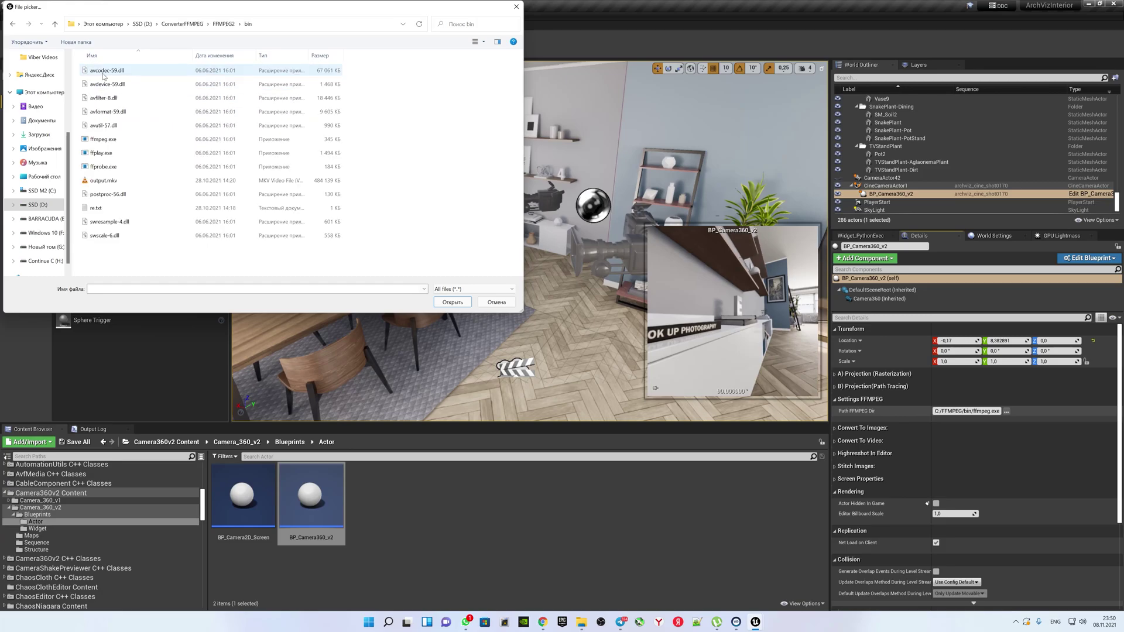
{"action": "double_click", "coordinate": [117, 140]}
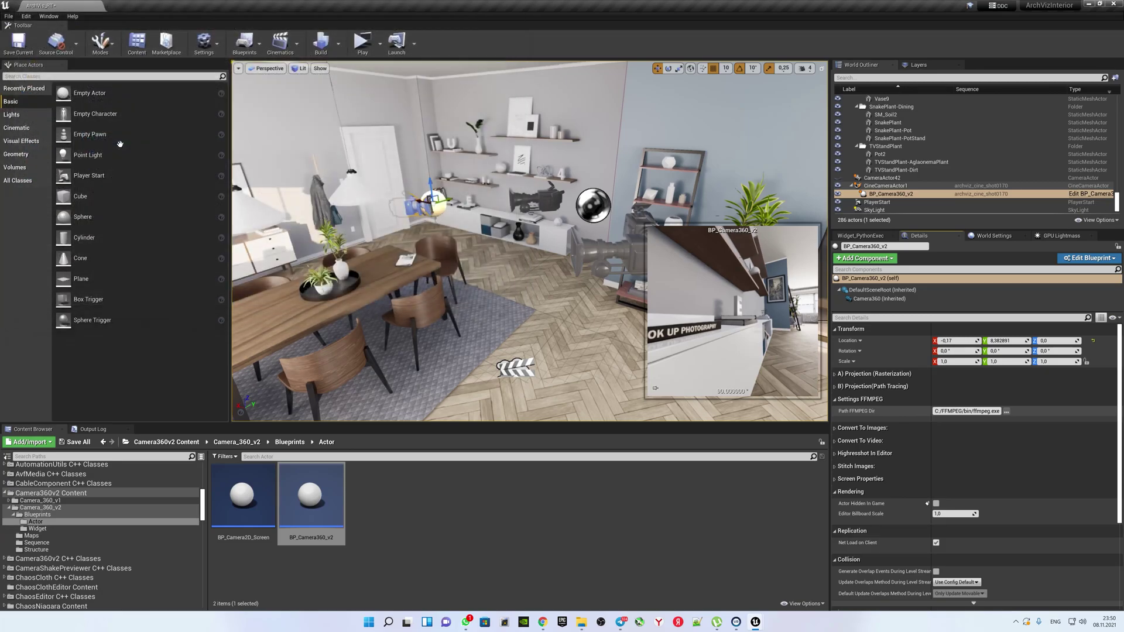
Collapse the FFMPEG settings and expand the Convert To Images settings.
{"action": "left_click", "coordinate": [835, 401]}
{"action": "left_click", "coordinate": [836, 413]}
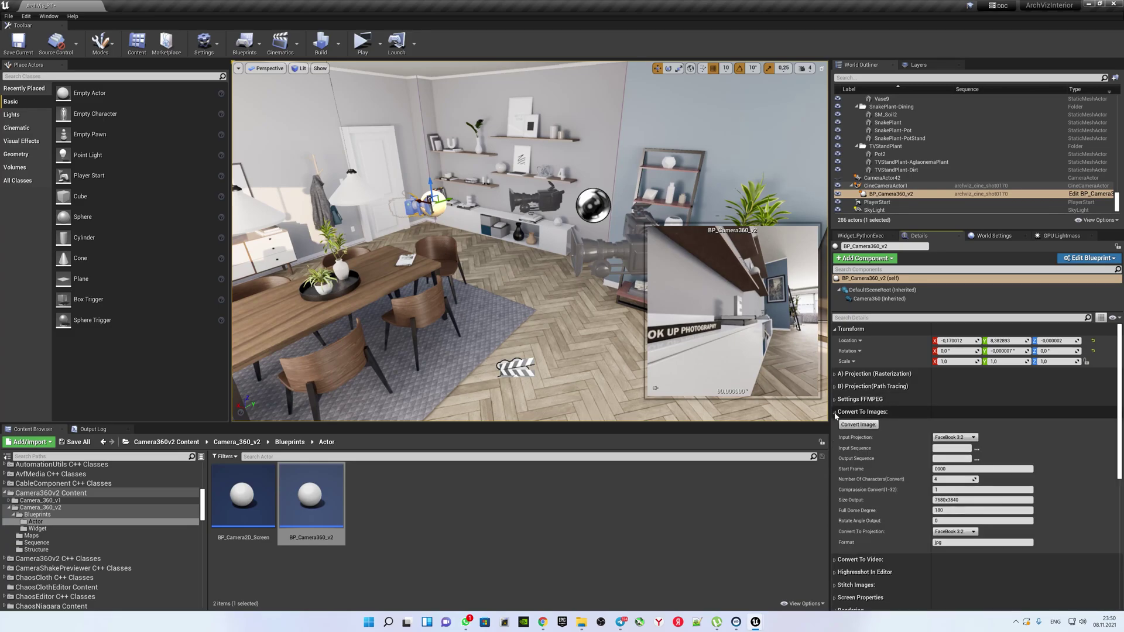
{"action": "scroll", "coordinate": [904, 442], "scroll_direction": "down", "scroll_amount": 1}
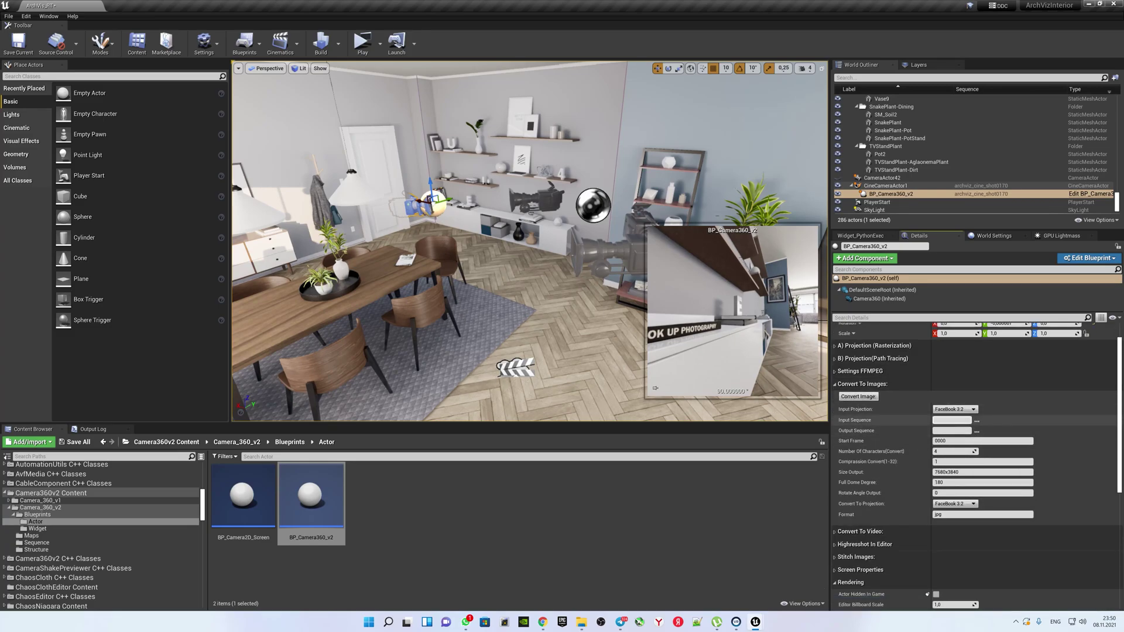
Collapse Convert To Images and expand the Stitch Images settings.
{"action": "left_click", "coordinate": [836, 385]}
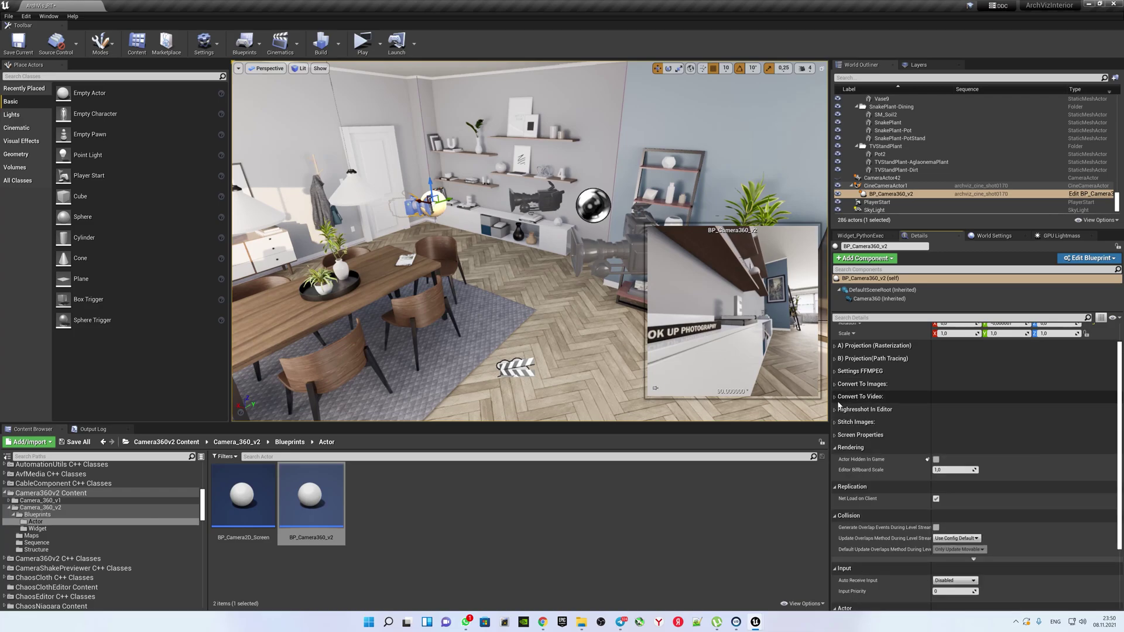
{"action": "left_click", "coordinate": [835, 422]}
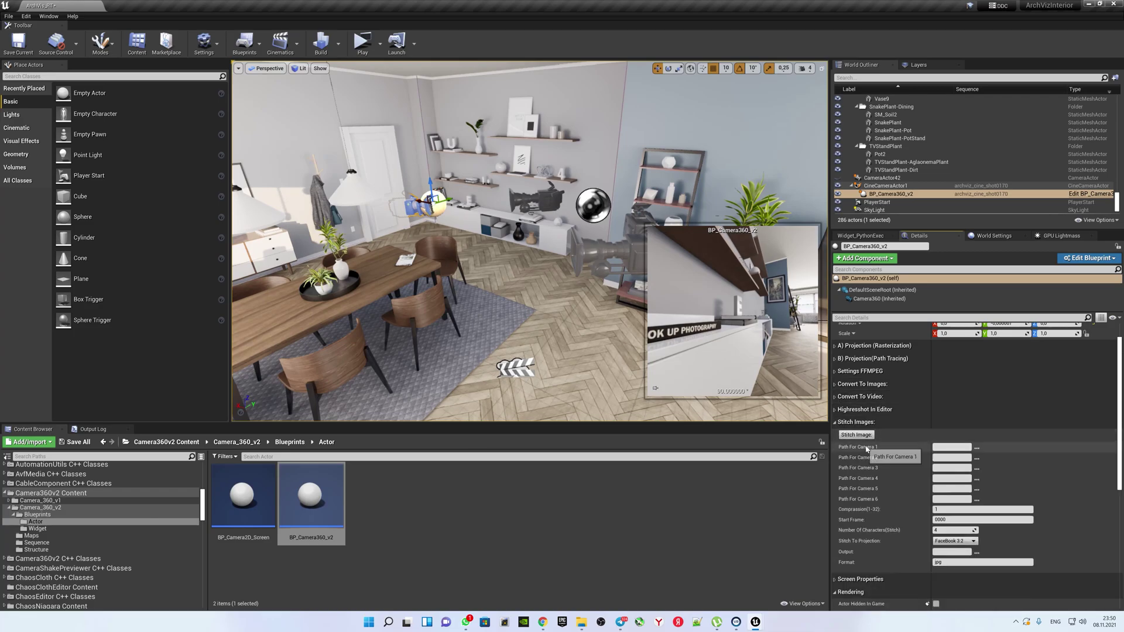
{"action": "scroll", "coordinate": [872, 432], "scroll_direction": "down", "scroll_amount": 1}
Point camera paths 1–3 to the first frames in the Camera1, Camera2 and Camera3 folders.
{"action": "left_click", "coordinate": [977, 421]}
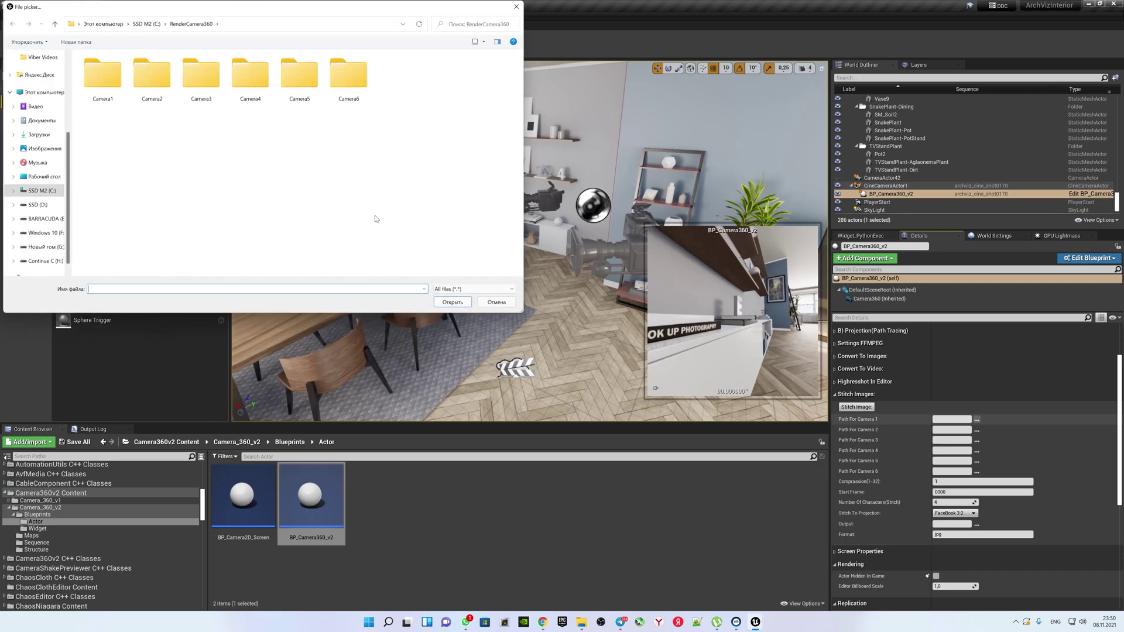
{"action": "double_click", "coordinate": [111, 82]}
{"action": "double_click", "coordinate": [113, 86]}
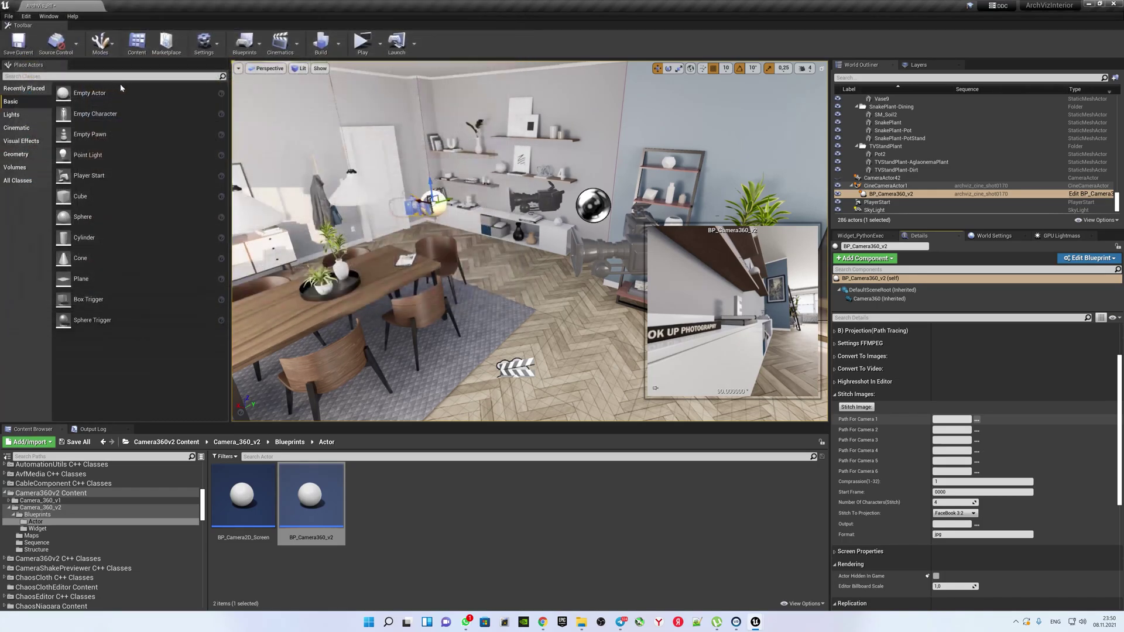
{"action": "left_click", "coordinate": [977, 431]}
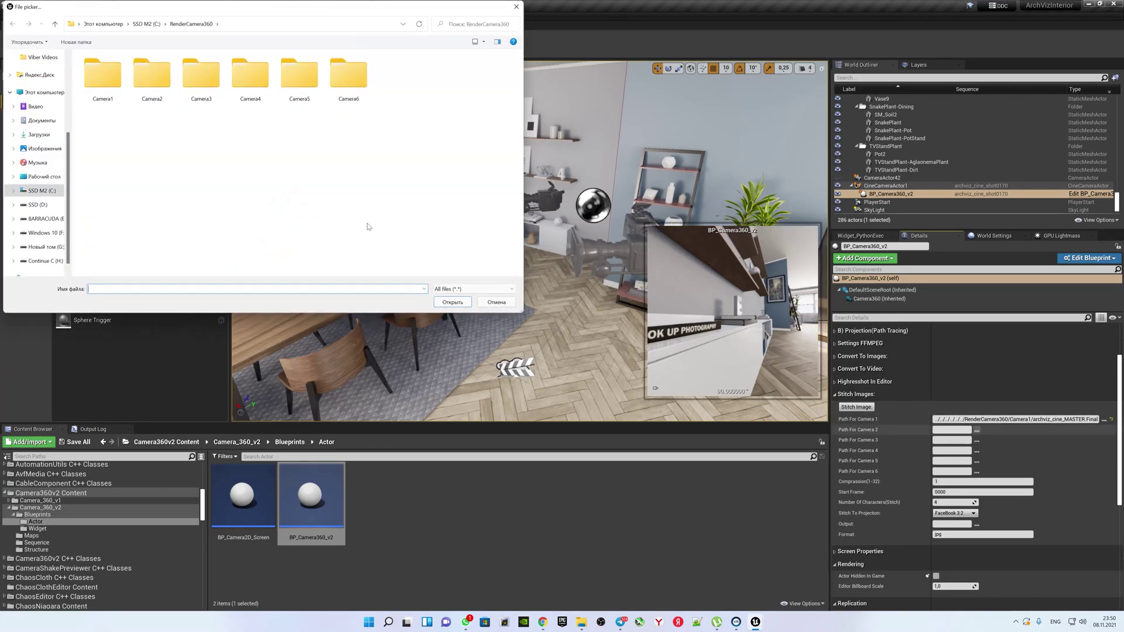
{"action": "double_click", "coordinate": [151, 79]}
{"action": "left_click", "coordinate": [113, 77]}
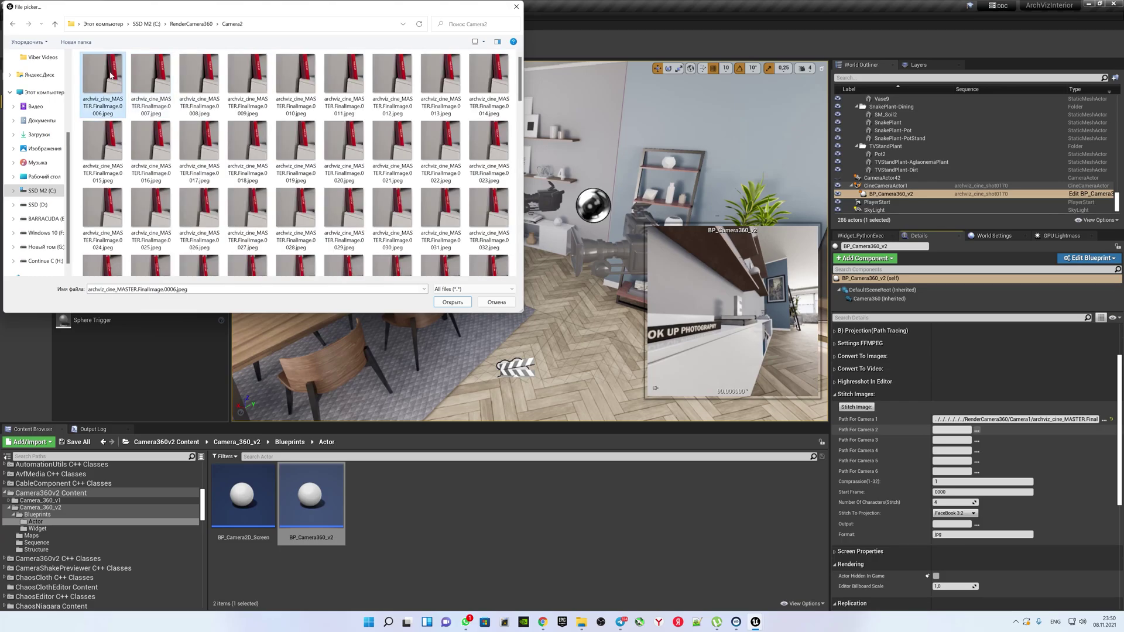
{"action": "double_click", "coordinate": [112, 75]}
{"action": "left_click", "coordinate": [976, 440]}
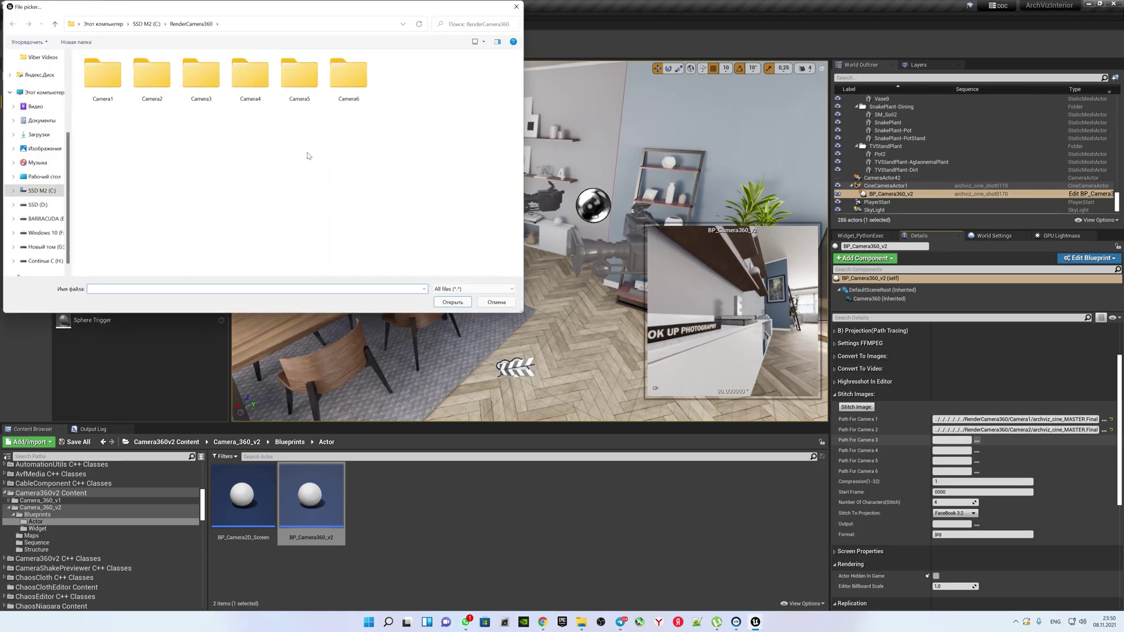
{"action": "double_click", "coordinate": [201, 75]}
{"action": "left_click", "coordinate": [120, 86]}
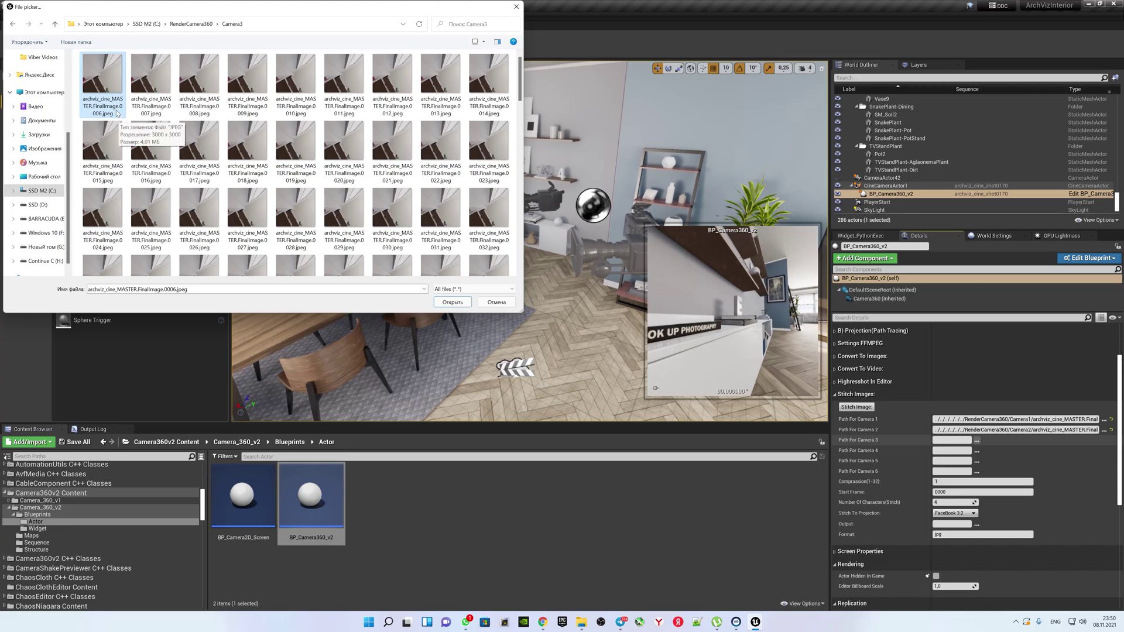
{"action": "double_click", "coordinate": [117, 113]}
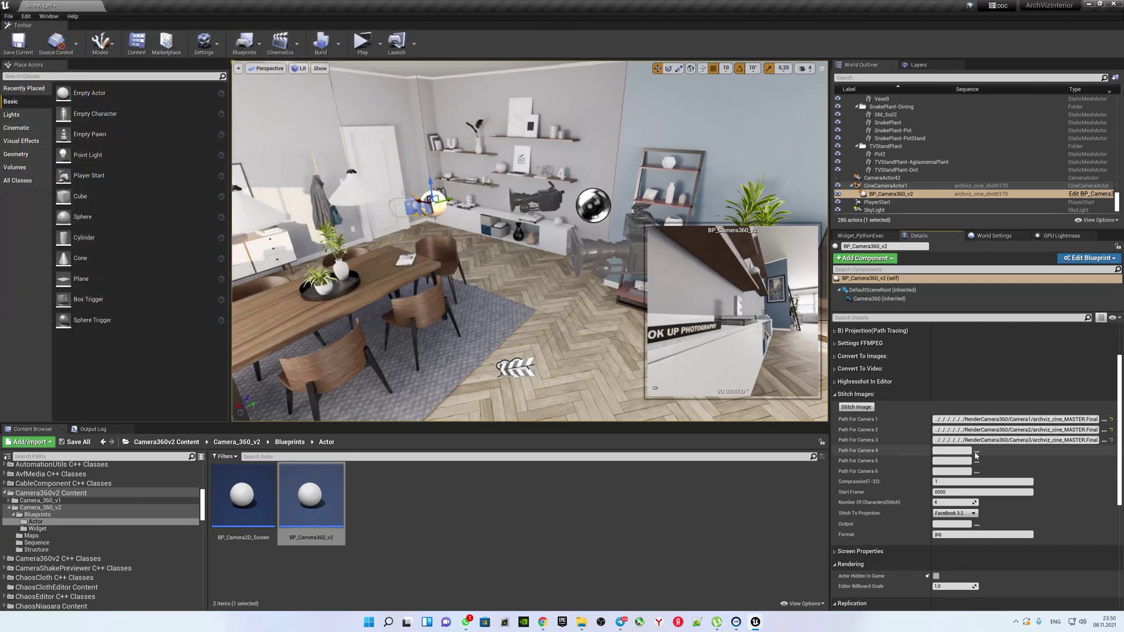
Point camera paths 4–6 to the first frames in the Camera4, Camera5 and Camera6 folders.
{"action": "left_click", "coordinate": [977, 451]}
{"action": "double_click", "coordinate": [251, 76]}
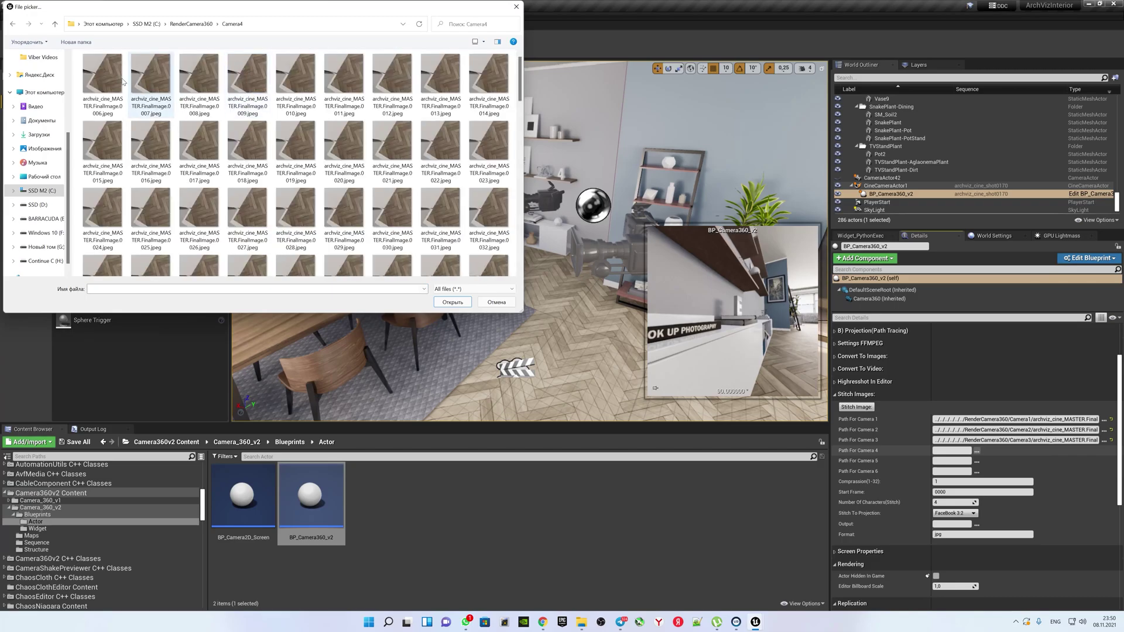
{"action": "double_click", "coordinate": [122, 83]}
{"action": "left_click", "coordinate": [976, 462]}
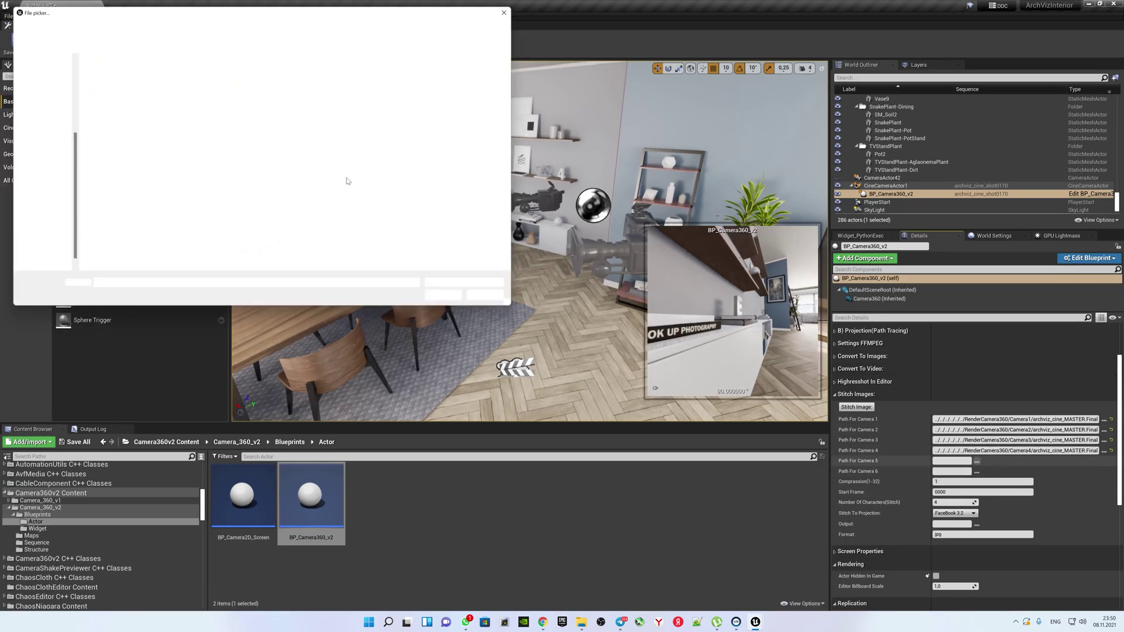
{"action": "double_click", "coordinate": [298, 73]}
{"action": "left_click", "coordinate": [108, 78]}
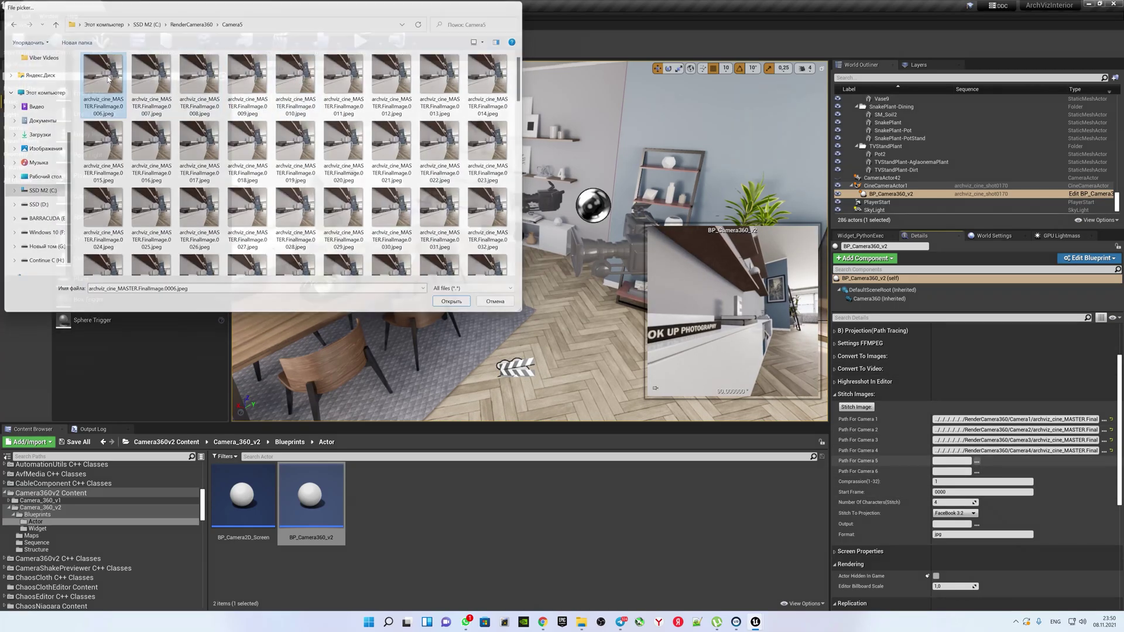
{"action": "double_click", "coordinate": [109, 78]}
{"action": "left_click", "coordinate": [977, 472]}
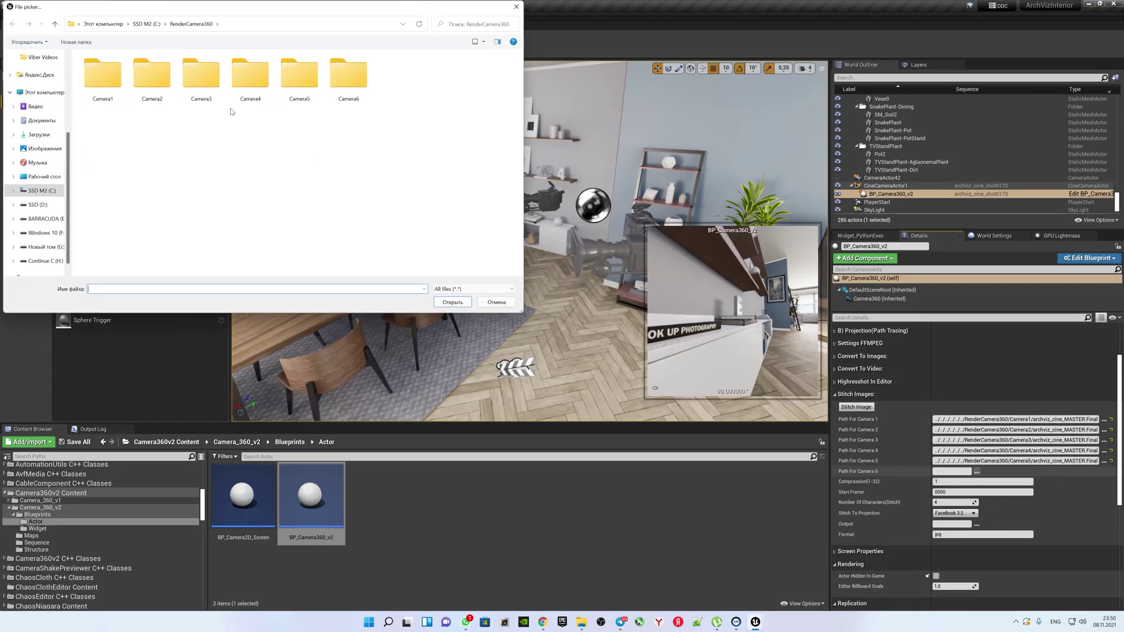
{"action": "double_click", "coordinate": [348, 74]}
{"action": "left_click", "coordinate": [102, 78]}
{"action": "double_click", "coordinate": [102, 78]}
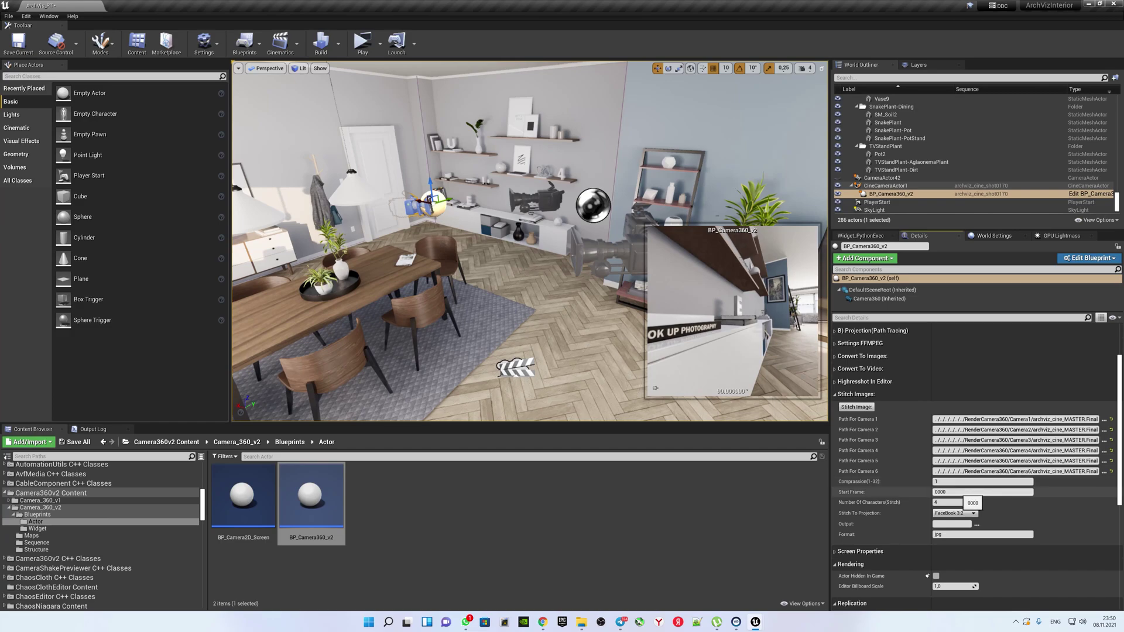
{"action": "mouse_move", "coordinate": [582, 622]}
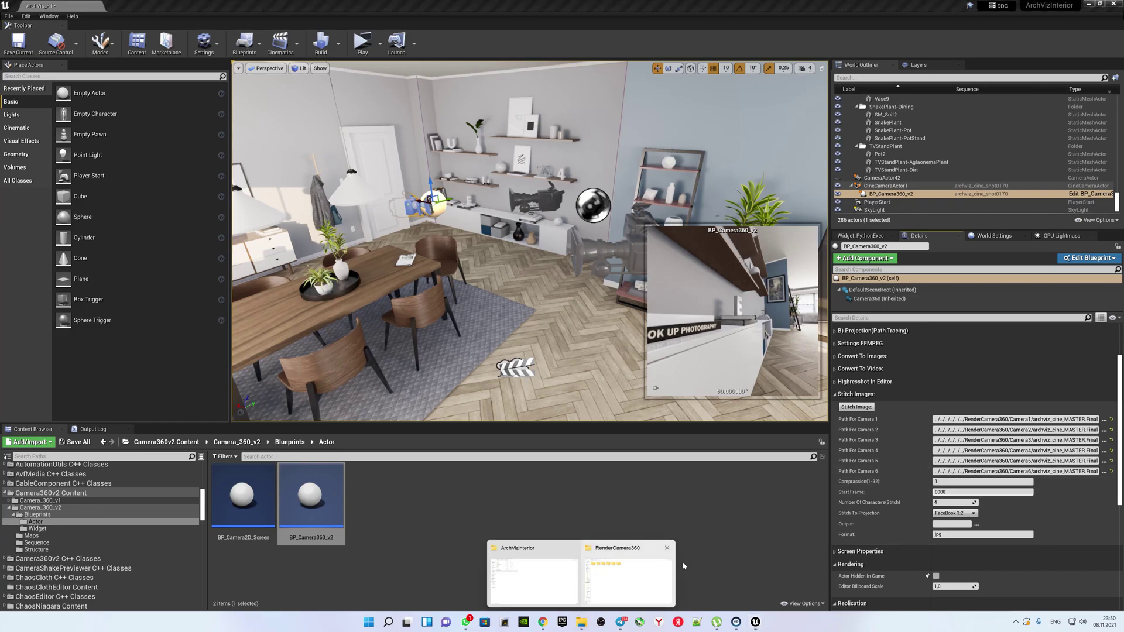
{"action": "left_click", "coordinate": [604, 571]}
{"action": "double_click", "coordinate": [121, 97]}
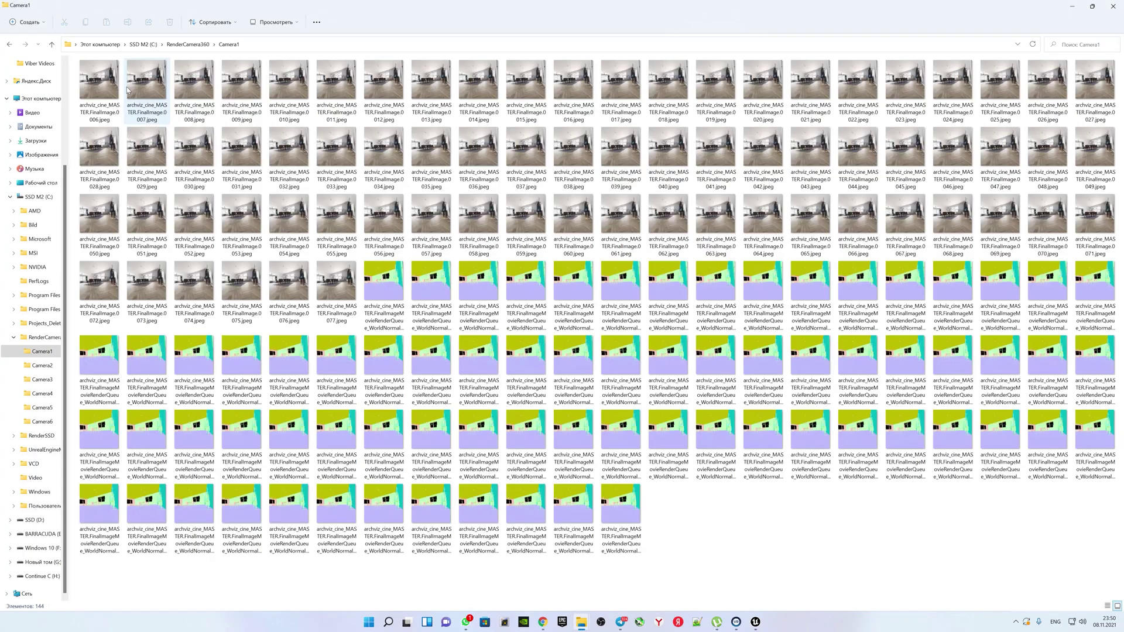
{"action": "left_click", "coordinate": [127, 86]}
{"action": "left_click", "coordinate": [114, 89]}
{"action": "key", "text": "F2"}
{"action": "left_click_drag", "start_coordinate": [112, 111], "coordinate": [115, 112]}
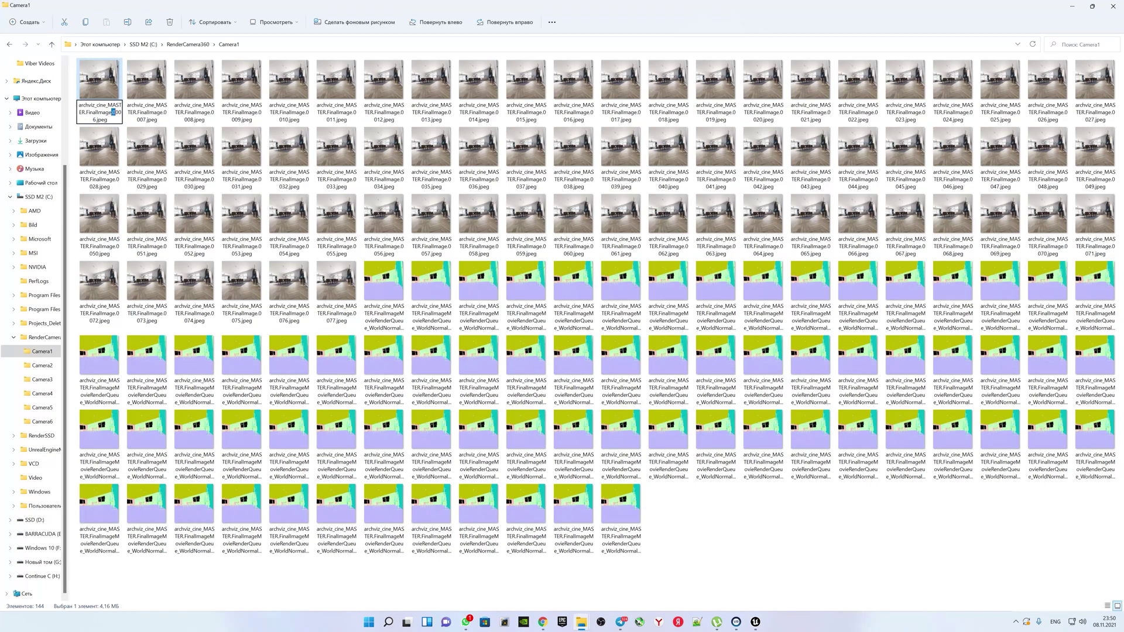
{"action": "left_click", "coordinate": [1073, 7]}
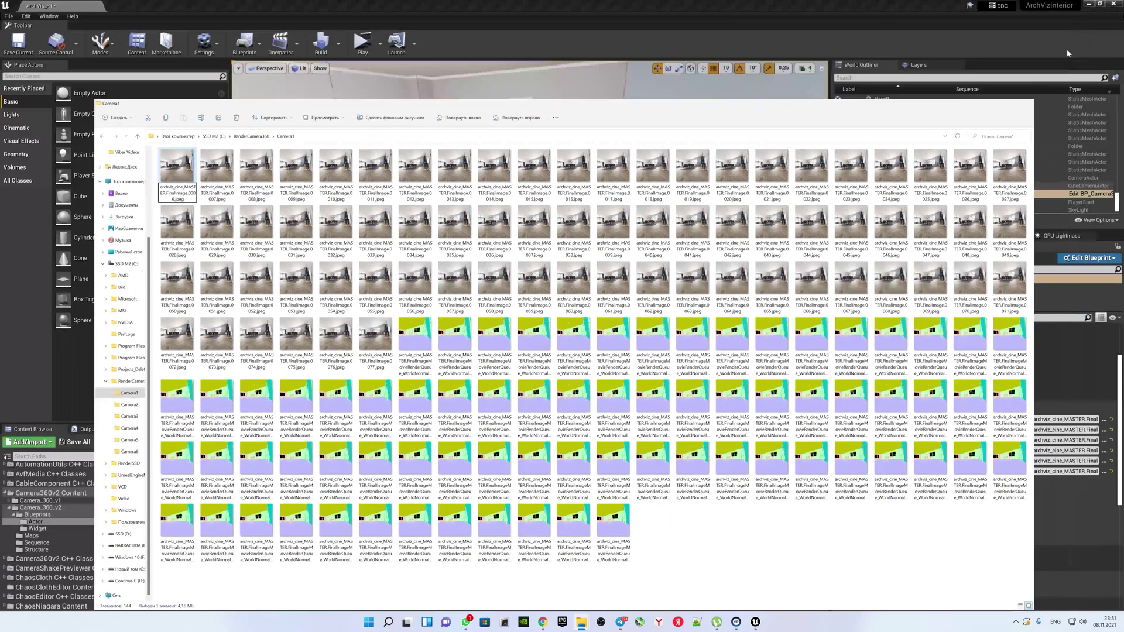
{"action": "left_click", "coordinate": [983, 492]}
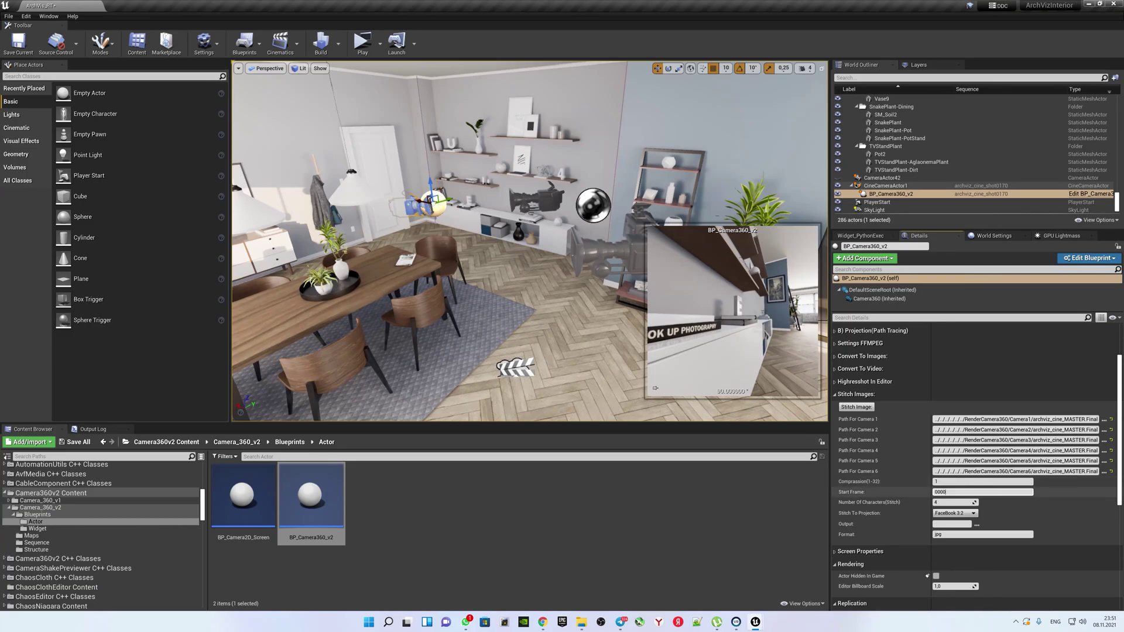
Set Start Frame to 0006 and keep FaceBook 3:2 as the stitch projection.
{"action": "type", "text": "6"}
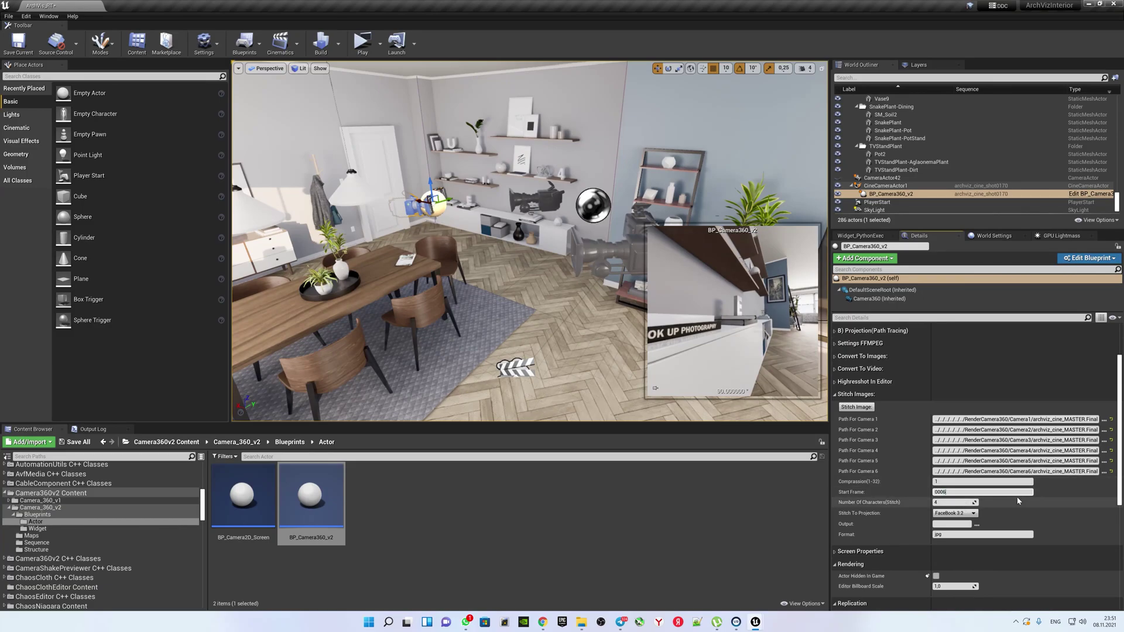
{"action": "scroll", "coordinate": [949, 478], "scroll_direction": "down", "scroll_amount": 1}
{"action": "scroll", "coordinate": [959, 490], "scroll_direction": "down", "scroll_amount": 1}
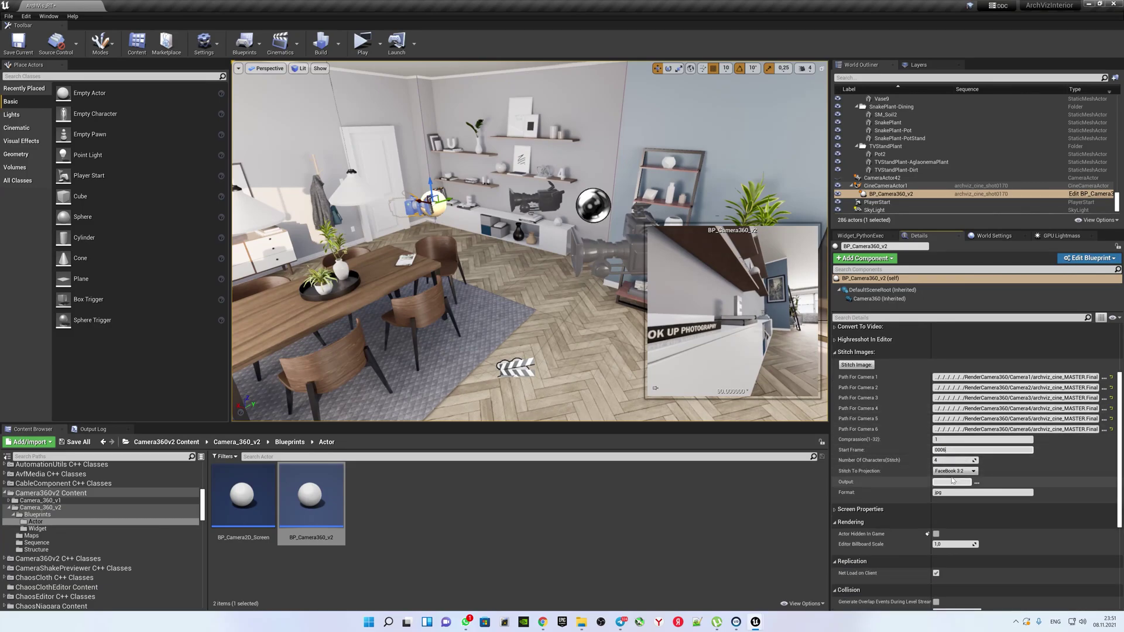
{"action": "left_click", "coordinate": [967, 472]}
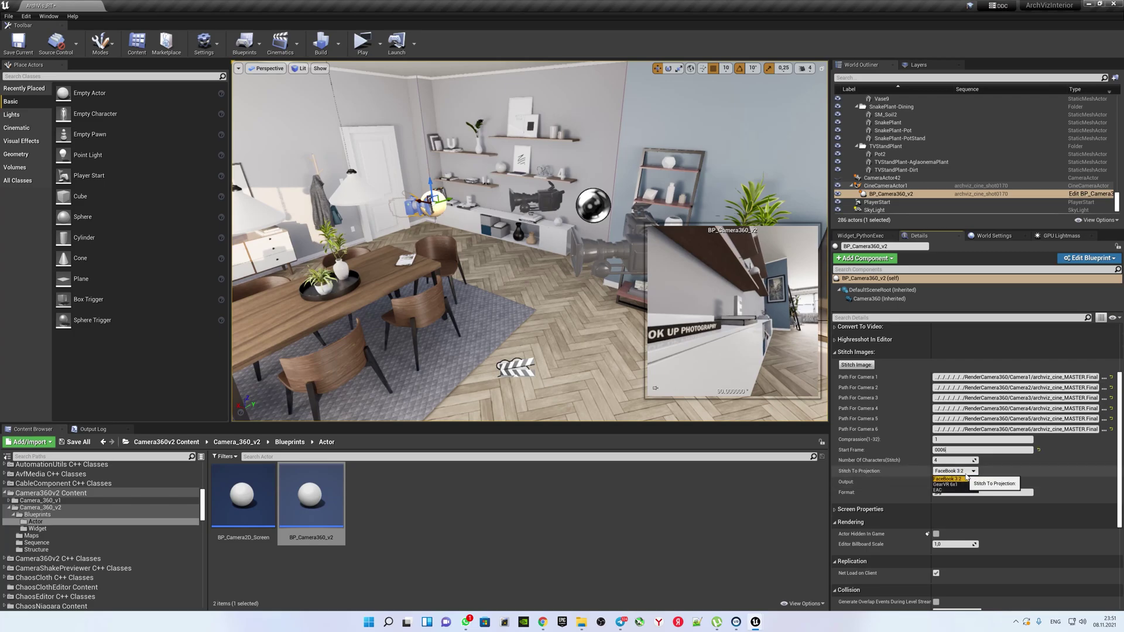
{"action": "left_click", "coordinate": [954, 479]}
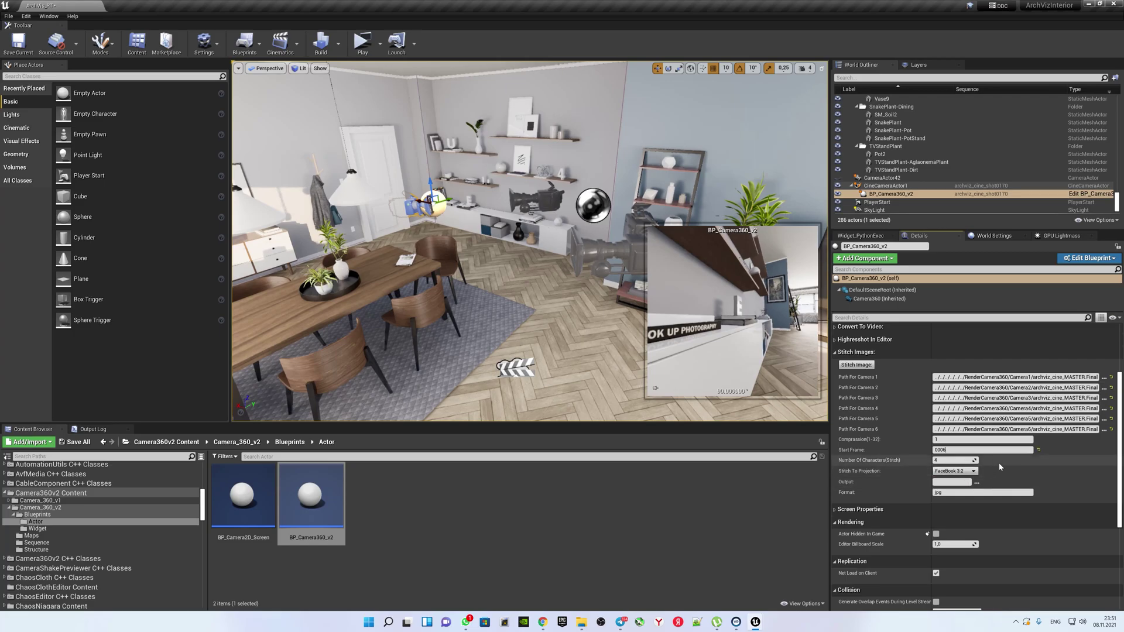
{"action": "scroll", "coordinate": [999, 462], "scroll_direction": "up", "scroll_amount": 1}
{"action": "scroll", "coordinate": [999, 463], "scroll_direction": "up", "scroll_amount": 1}
{"action": "left_click", "coordinate": [996, 478]}
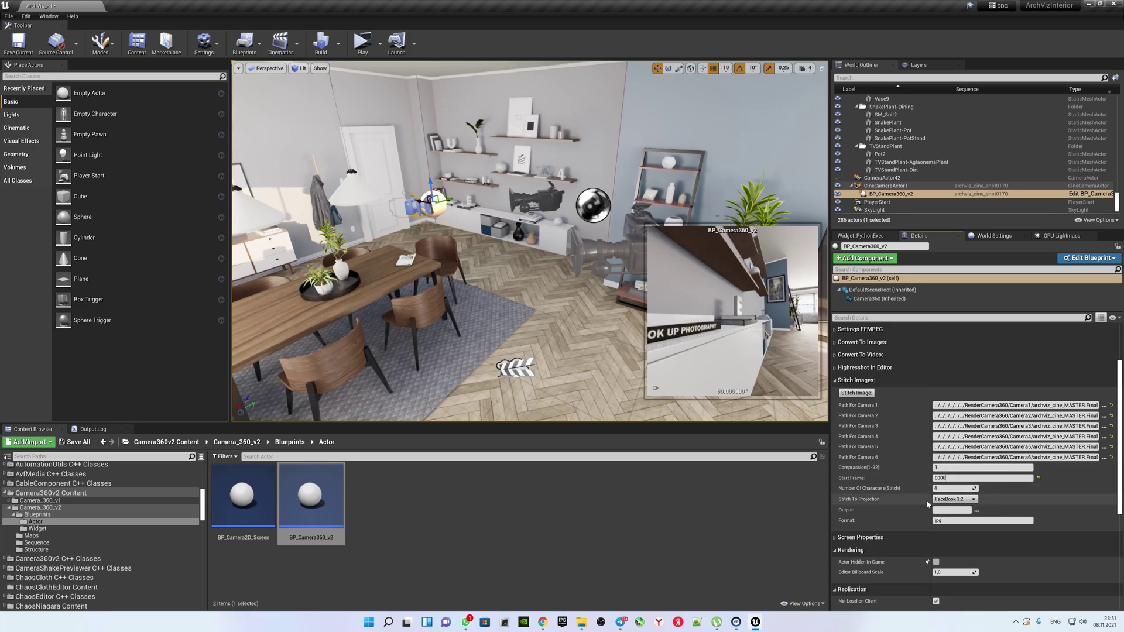
Output to a new FaceBook folder in RenderCamera360 and start stitching.
{"action": "left_click", "coordinate": [977, 511]}
{"action": "left_click", "coordinate": [193, 24]}
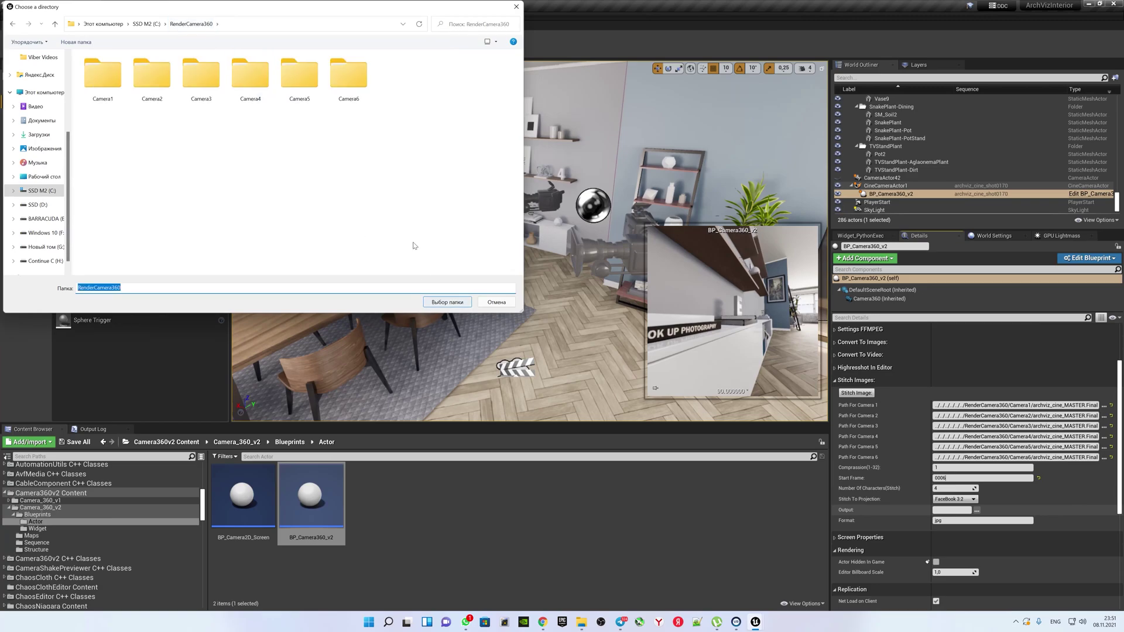
{"action": "right_click", "coordinate": [407, 218]}
{"action": "mouse_move", "coordinate": [475, 313]}
{"action": "left_click", "coordinate": [567, 316]}
{"action": "type", "text": "FaceBook"}
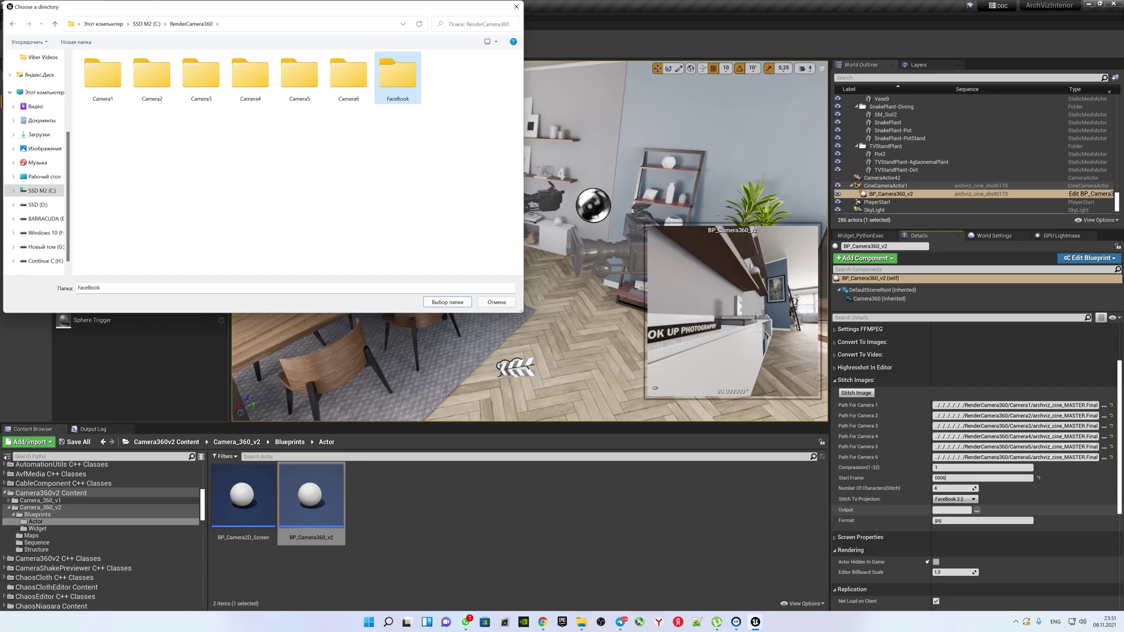
{"action": "key", "text": "Return"}
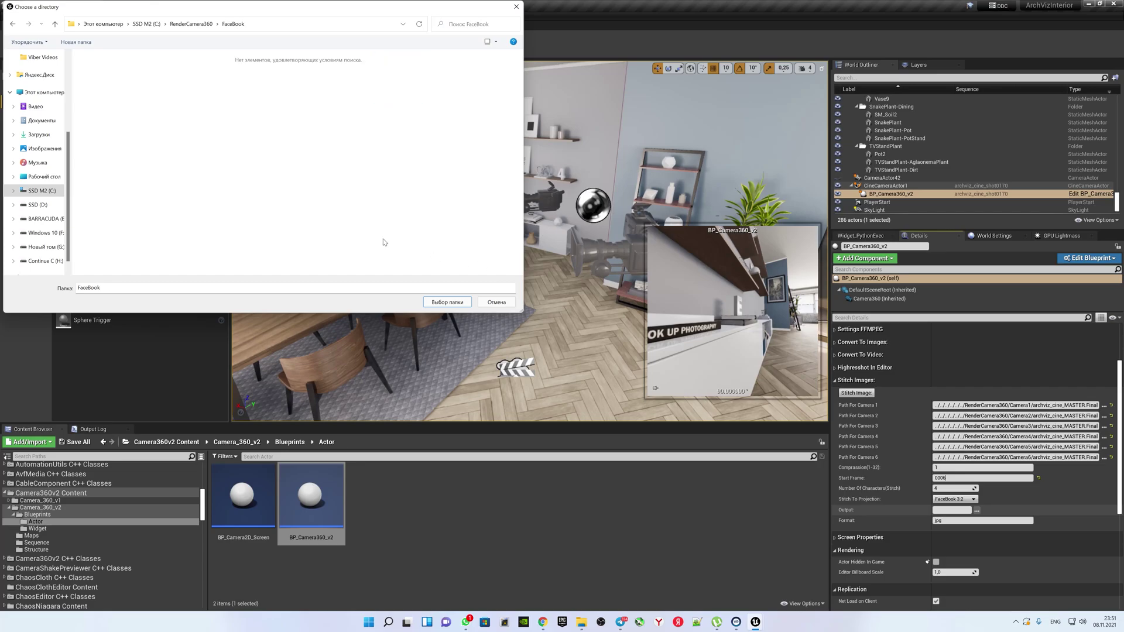
{"action": "left_click", "coordinate": [448, 302]}
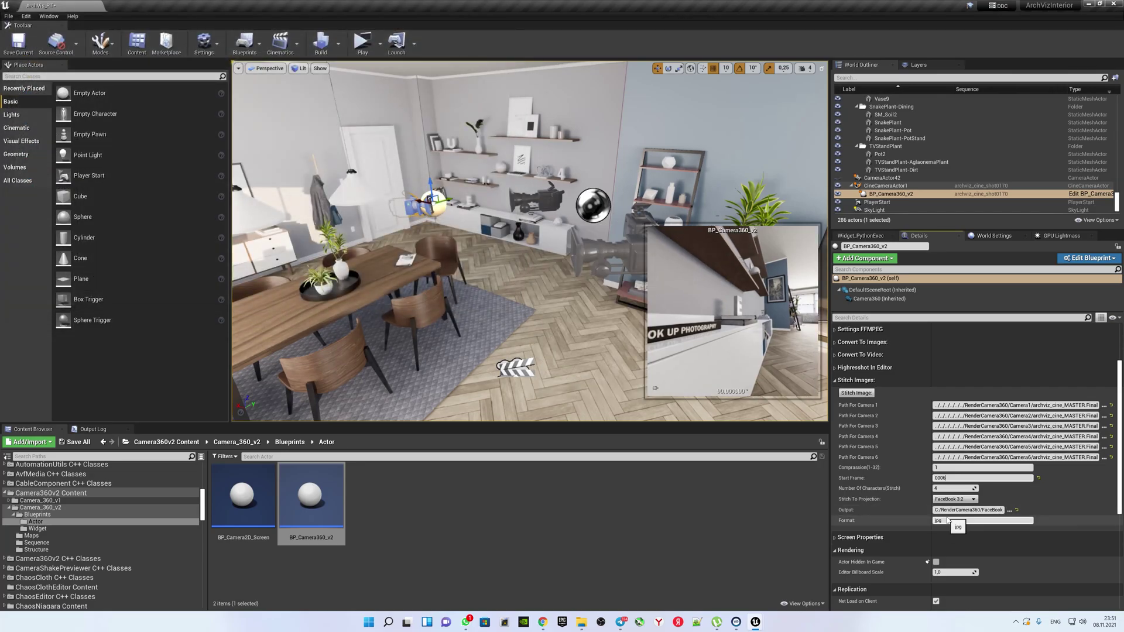
{"action": "left_click", "coordinate": [856, 392]}
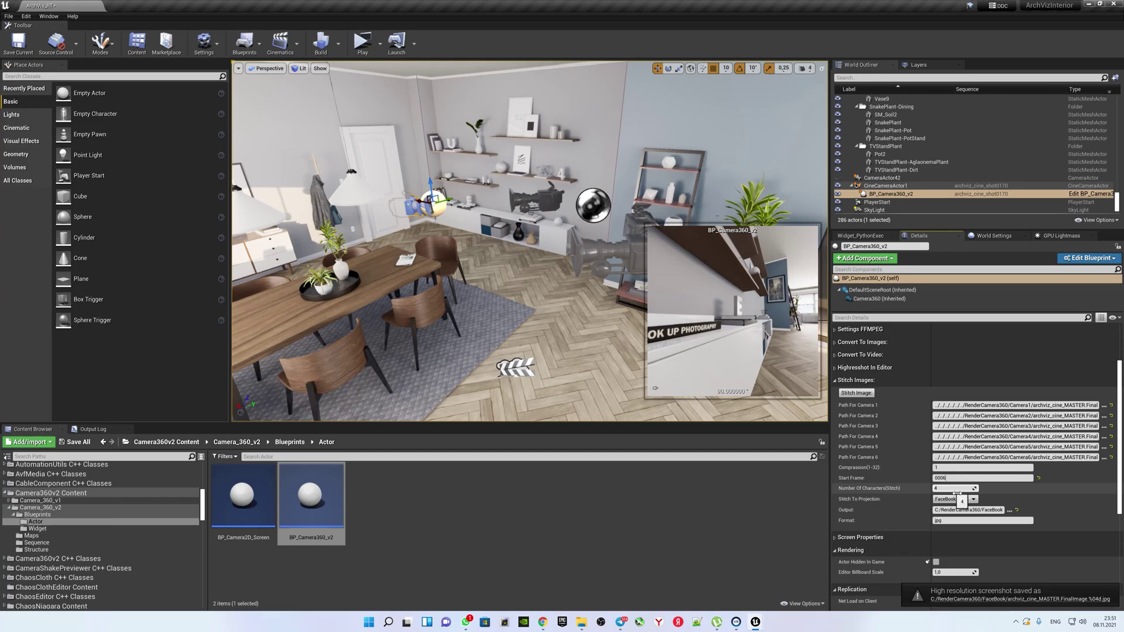
Run the Widget_PythonExec utility widget, then stitch the camera images again.
{"action": "left_click", "coordinate": [37, 528]}
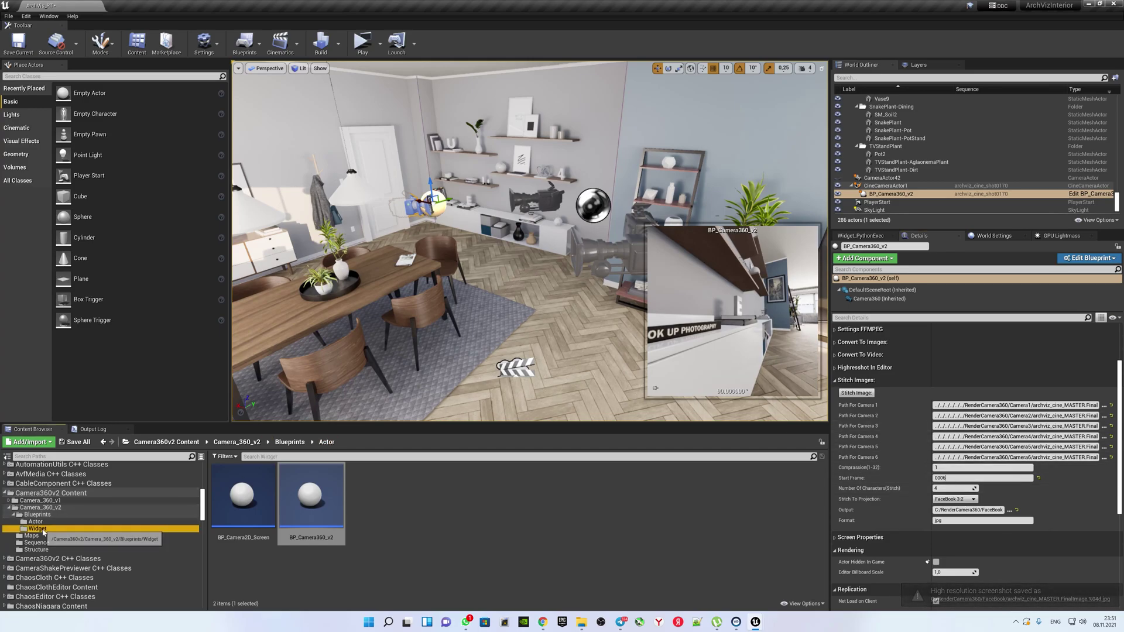
{"action": "right_click", "coordinate": [386, 514]}
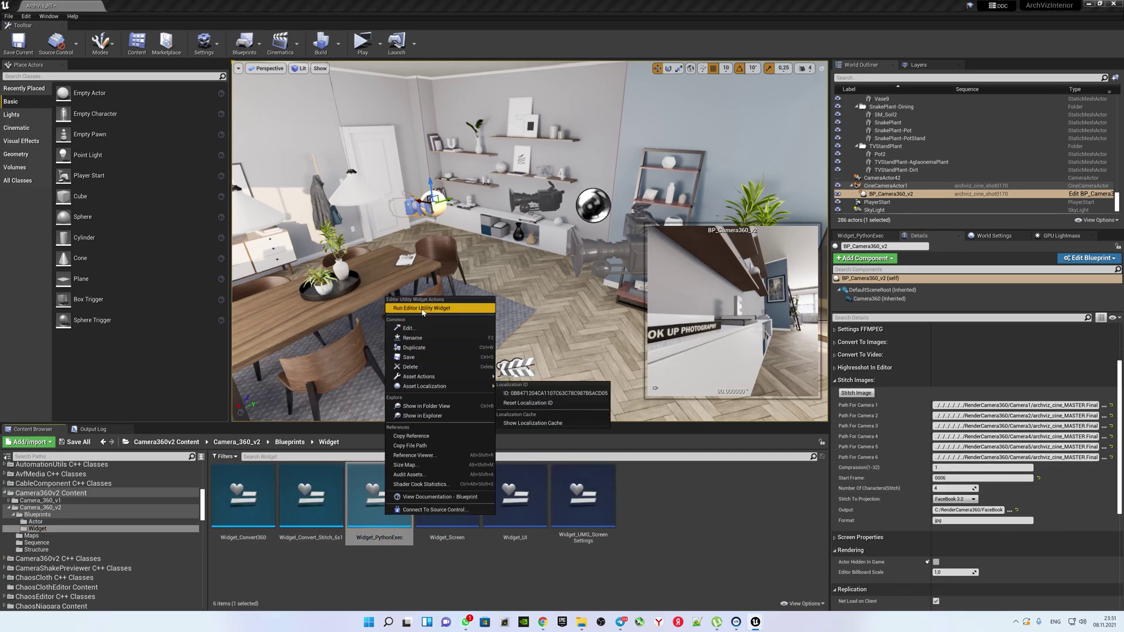
{"action": "left_click", "coordinate": [422, 308]}
{"action": "left_click", "coordinate": [920, 236]}
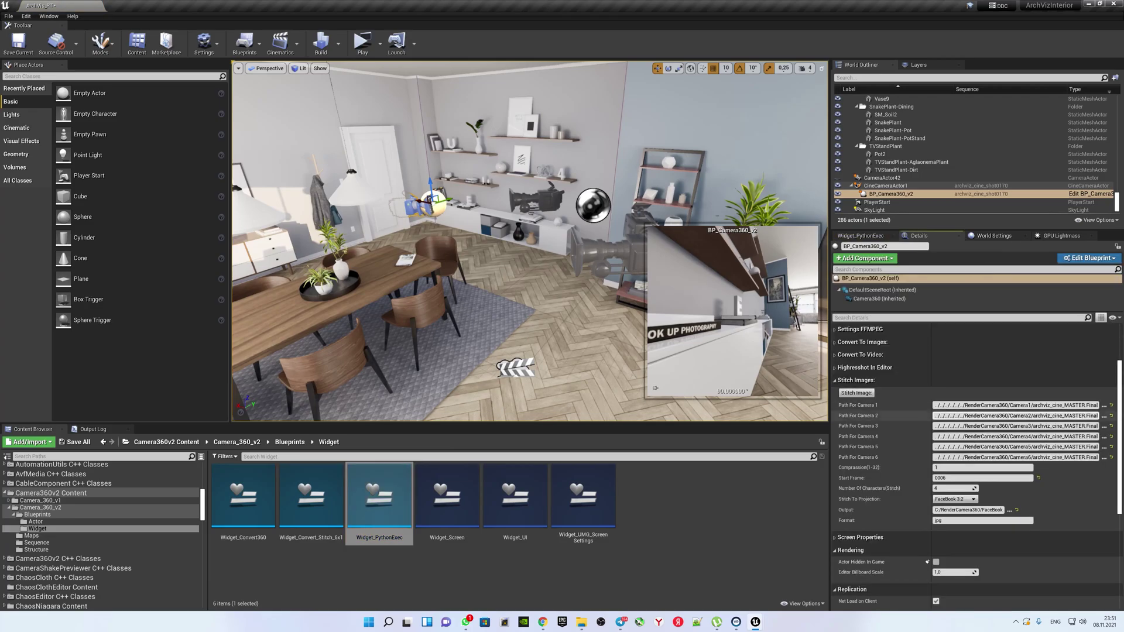
{"action": "left_click", "coordinate": [852, 393]}
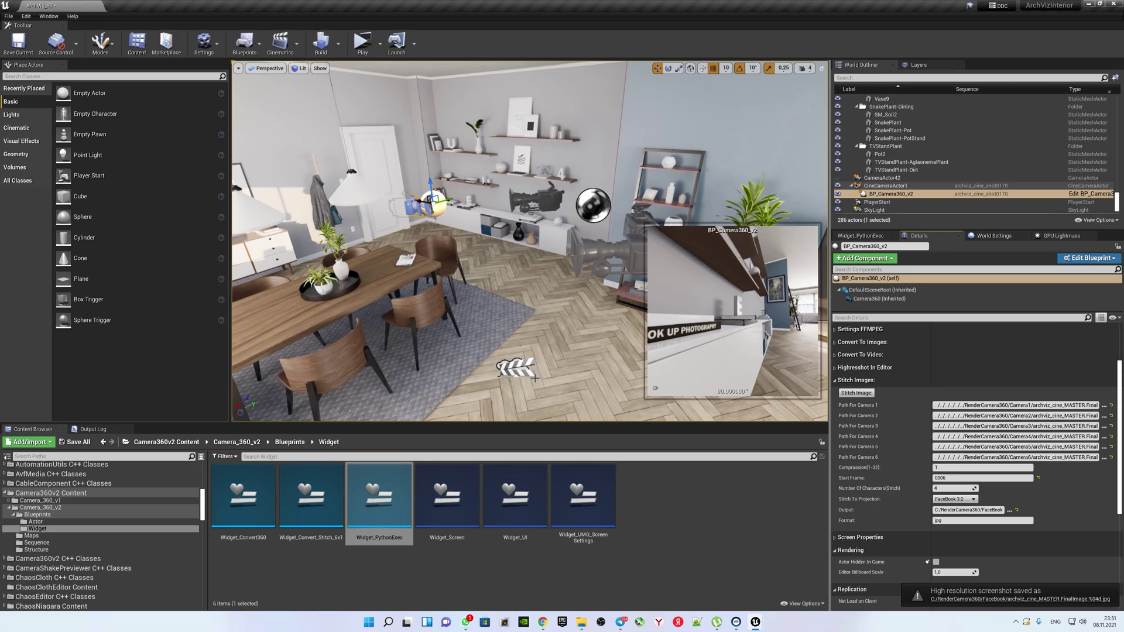
Return to the camera actor's Details and bring up the Camera1 image folder window.
{"action": "left_click", "coordinate": [861, 236]}
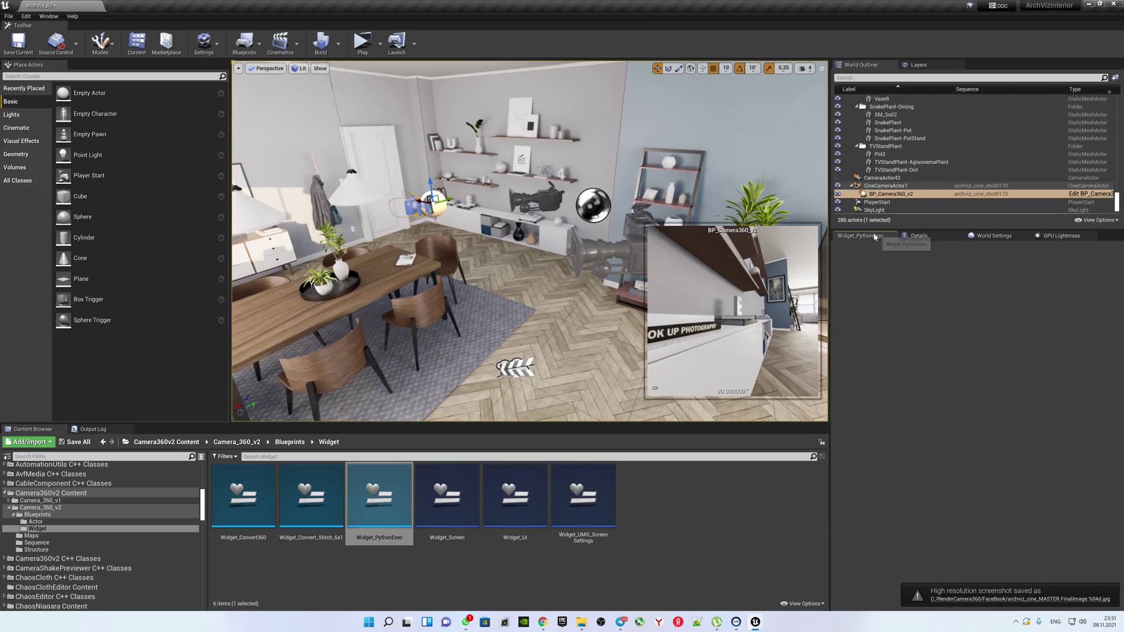
{"action": "left_click", "coordinate": [921, 236]}
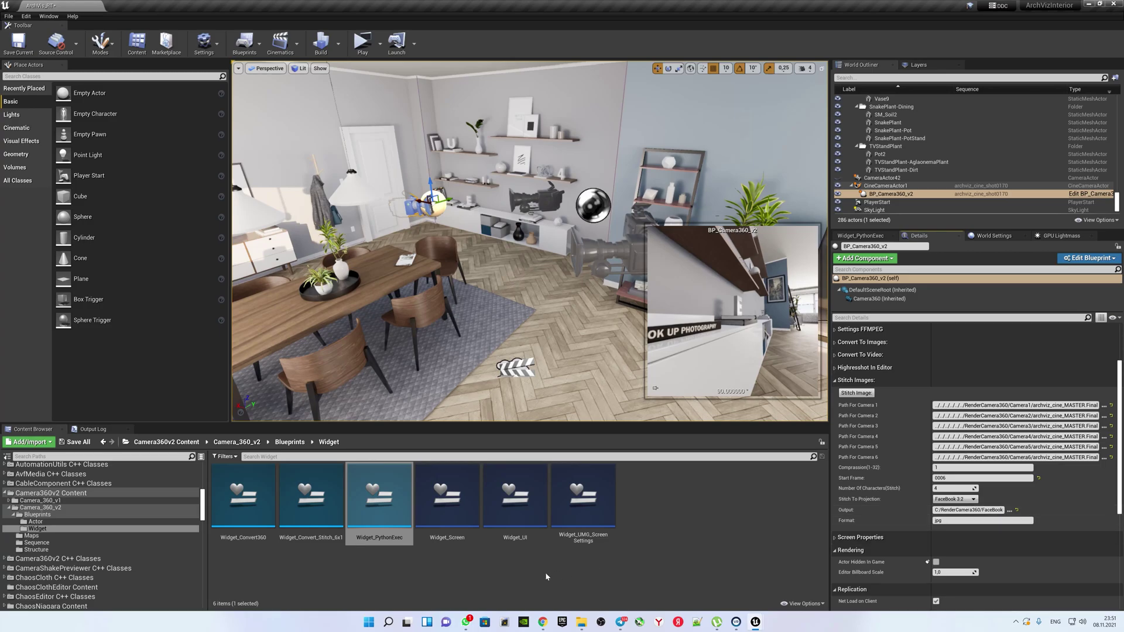
{"action": "mouse_move", "coordinate": [581, 622]}
{"action": "left_click", "coordinate": [620, 561]}
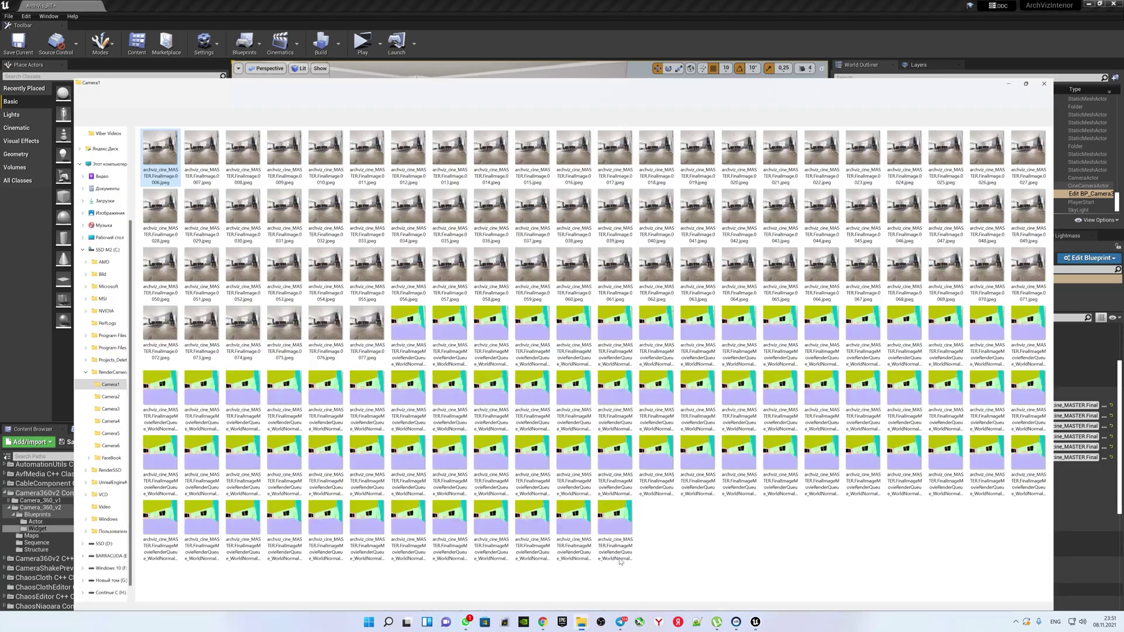
Confirm FaceBook holds the stitched image, then select Camera1's first frame and minimize Explorer.
{"action": "key", "text": "alt+Up"}
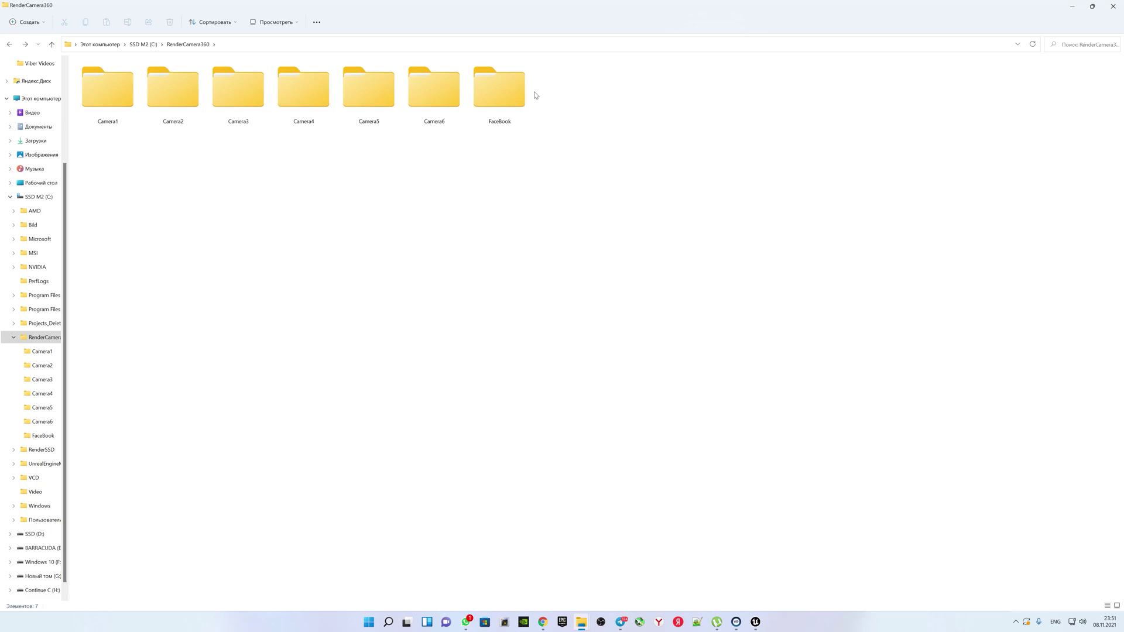
{"action": "double_click", "coordinate": [505, 92]}
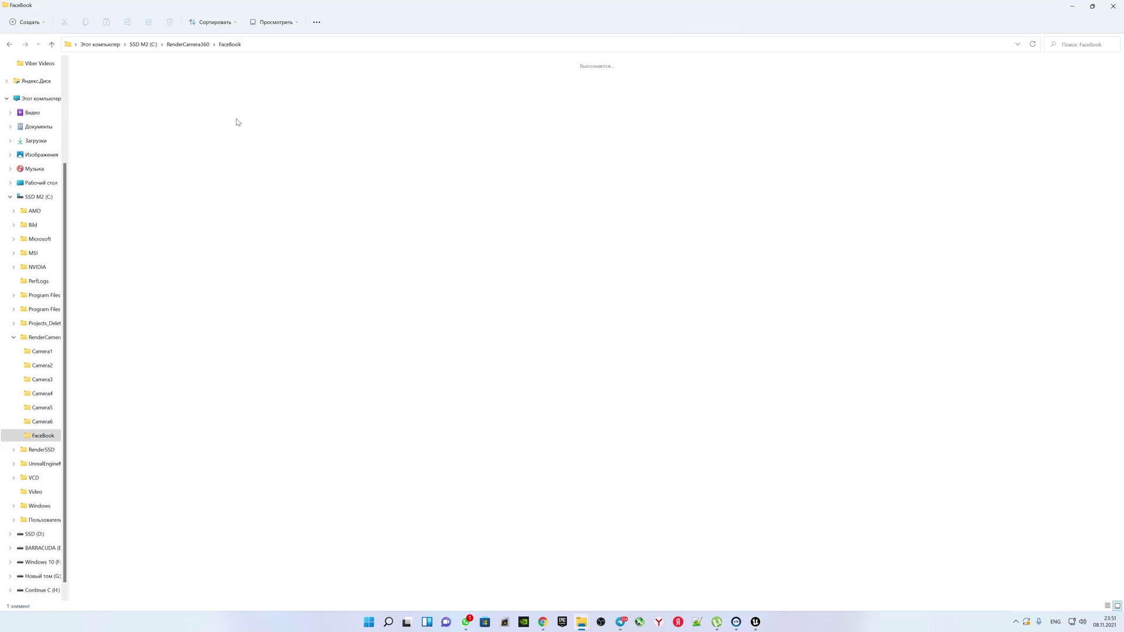
{"action": "double_click", "coordinate": [479, 89]}
{"action": "key", "text": "alt+Left"}
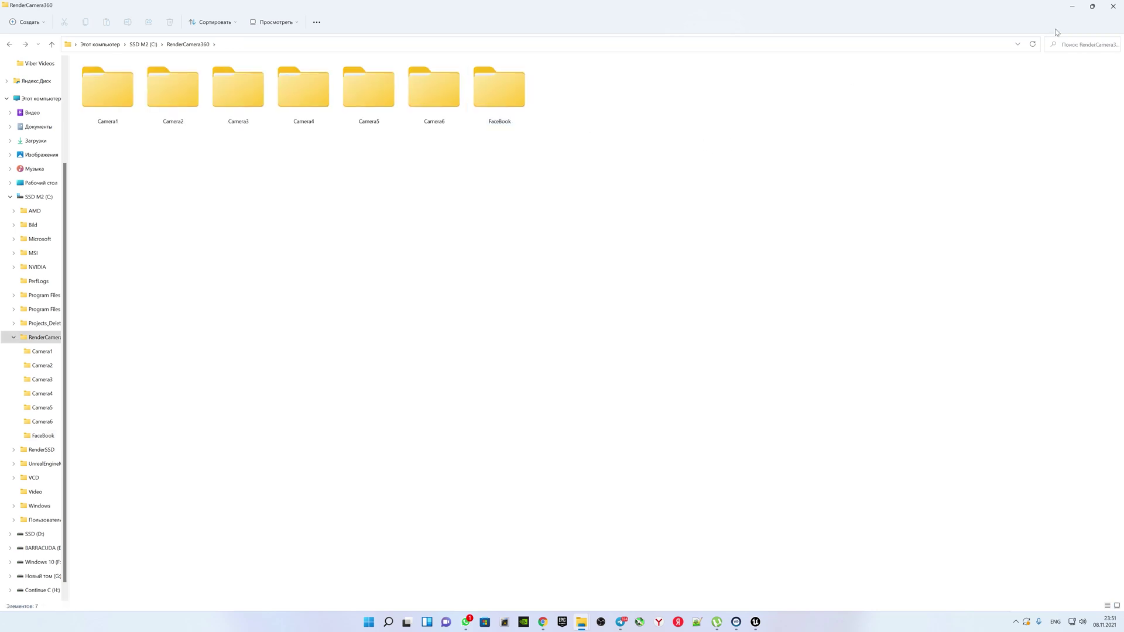
{"action": "double_click", "coordinate": [96, 83]}
{"action": "left_click", "coordinate": [99, 86]}
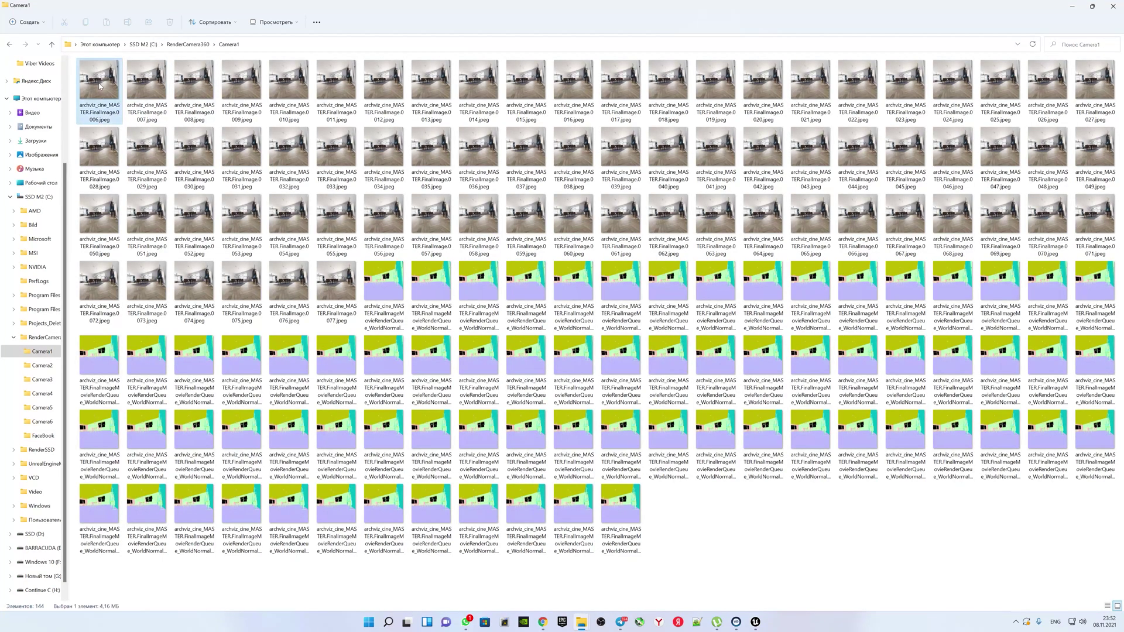
{"action": "left_click", "coordinate": [1073, 8]}
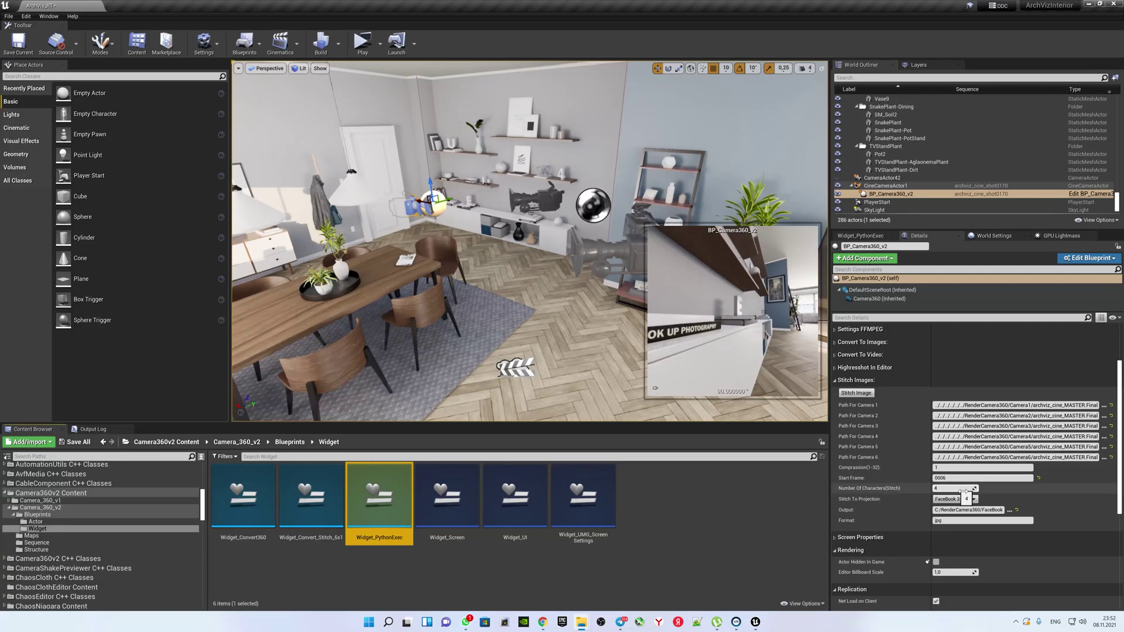
Stitch another panorama frame, running Widget_PythonExec between the two stitches.
{"action": "left_click", "coordinate": [955, 521]}
{"action": "left_click", "coordinate": [858, 394]}
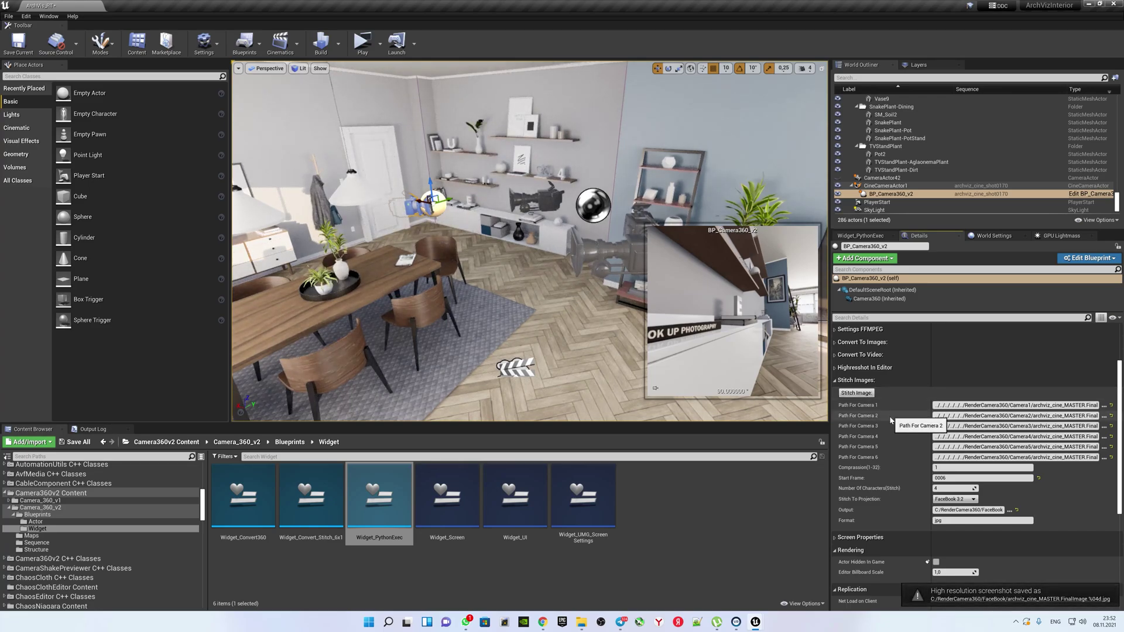
{"action": "right_click", "coordinate": [392, 503]}
{"action": "left_click", "coordinate": [429, 287]}
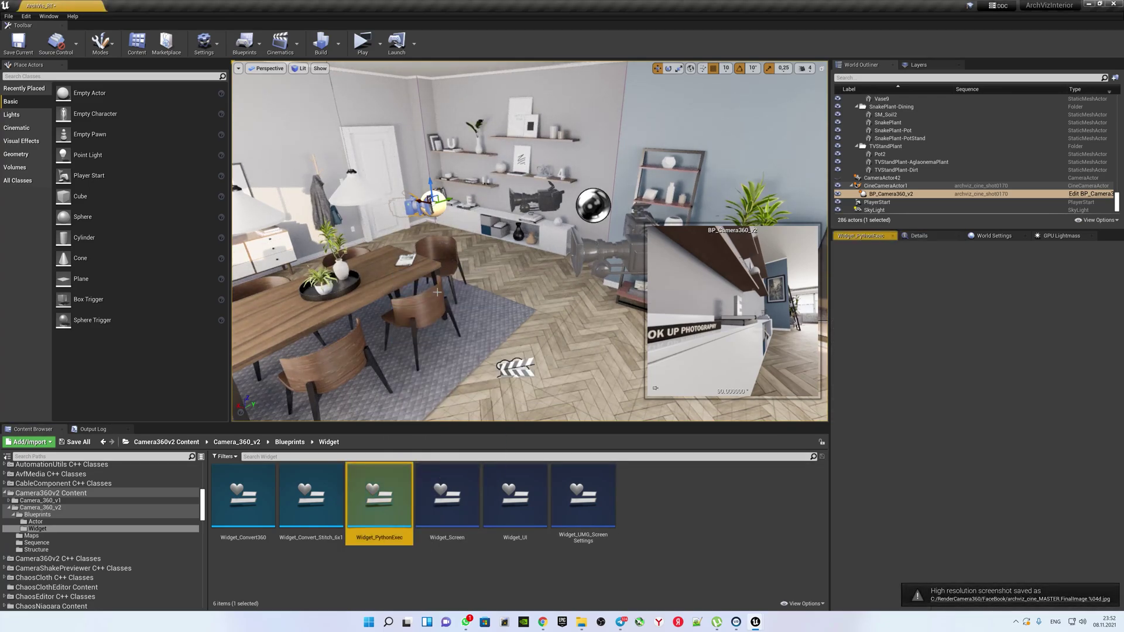
{"action": "left_click", "coordinate": [935, 237]}
{"action": "left_click", "coordinate": [856, 395]}
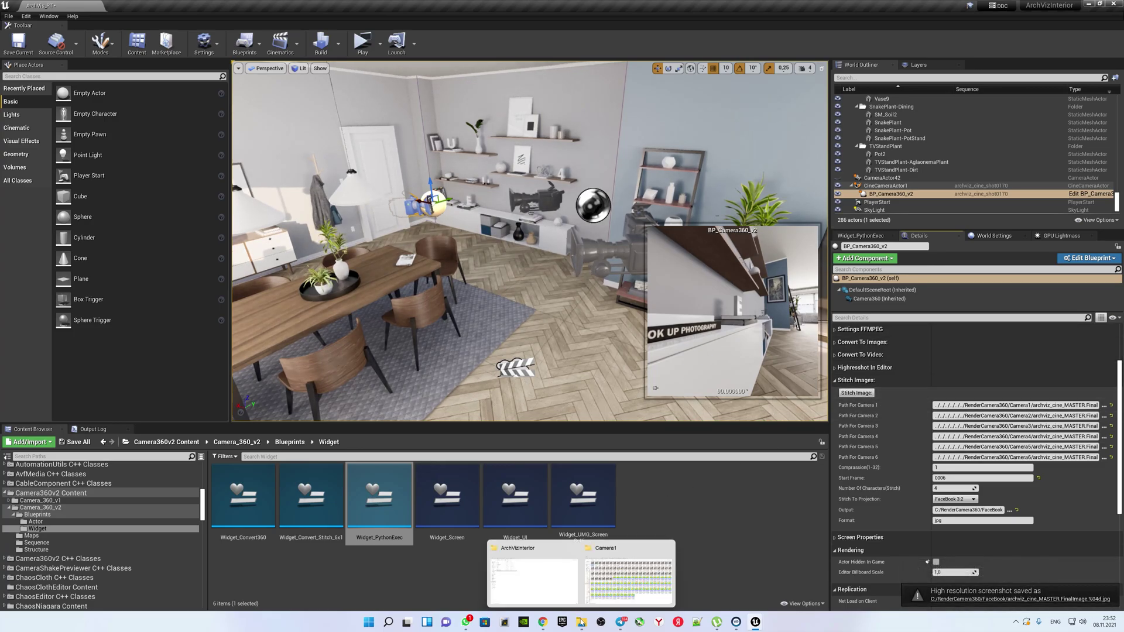
Open D:\totalcmd in File Explorer and launch the Total Commander program.
{"action": "right_click", "coordinate": [581, 624]}
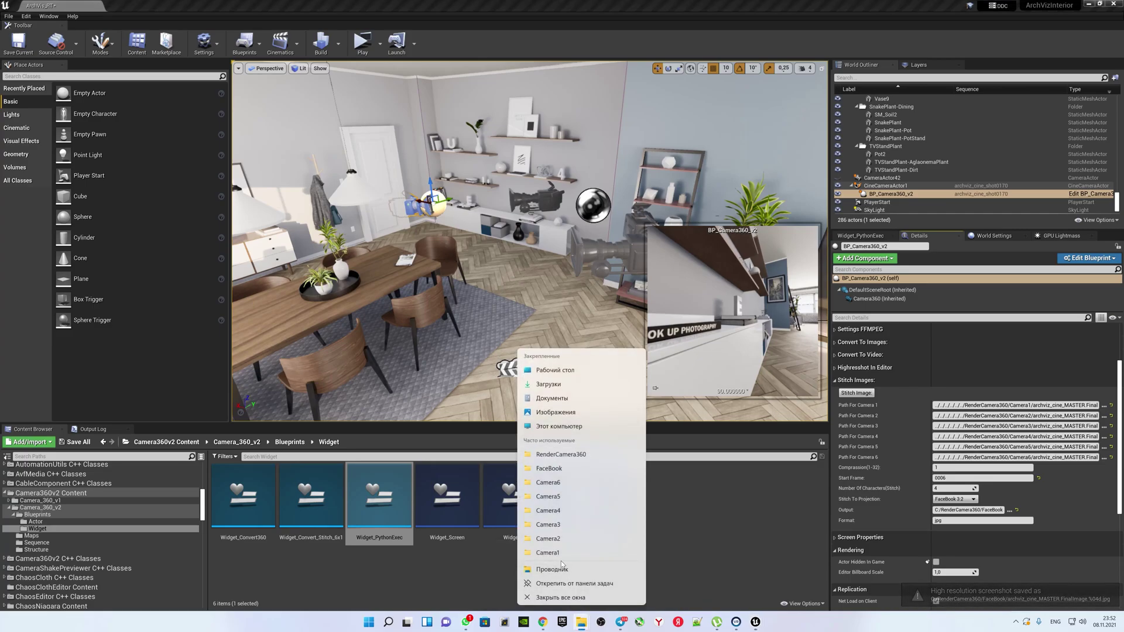
{"action": "left_click", "coordinate": [561, 455]}
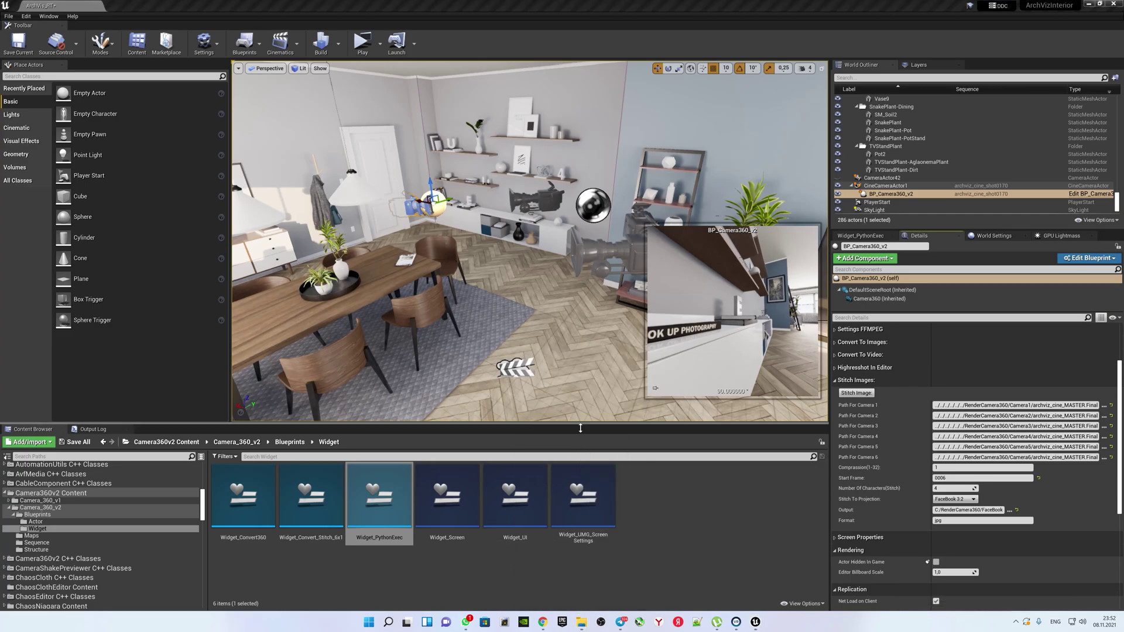
{"action": "left_click", "coordinate": [351, 47]}
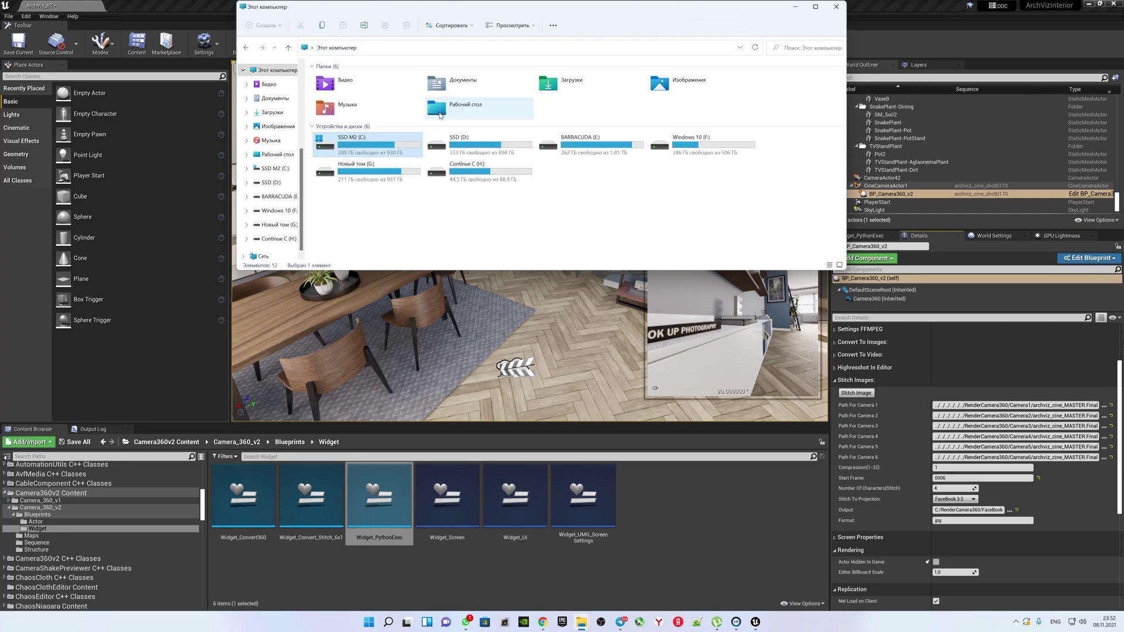
{"action": "double_click", "coordinate": [451, 145]}
{"action": "double_click", "coordinate": [350, 162]}
{"action": "scroll", "coordinate": [349, 222], "scroll_direction": "down", "scroll_amount": 4}
{"action": "left_click", "coordinate": [355, 241]}
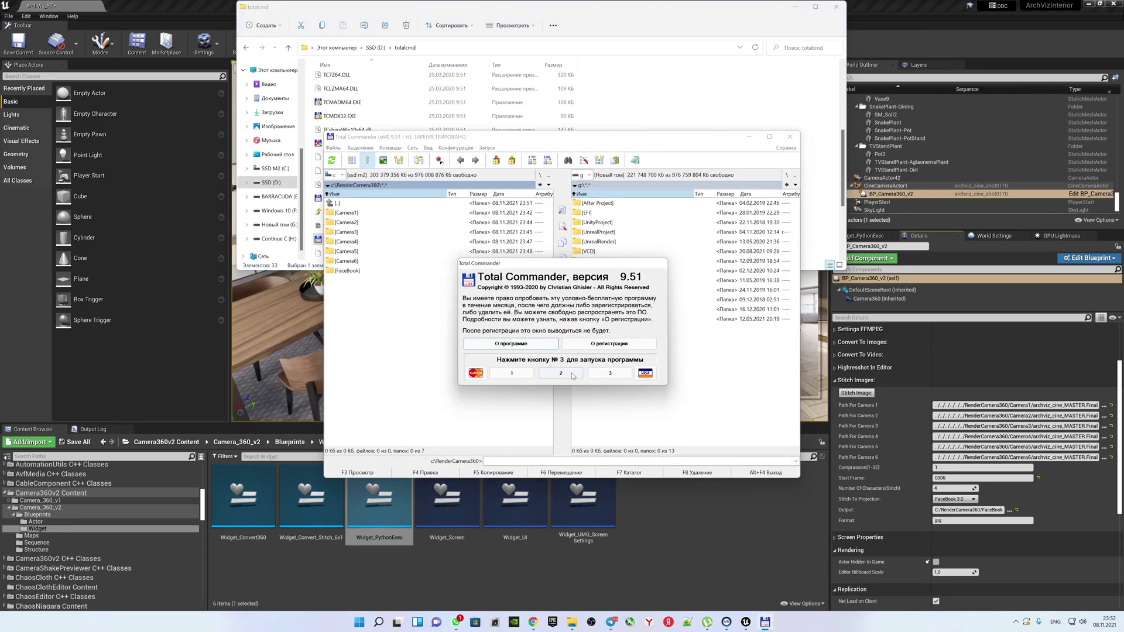
Dismiss the registration reminder and select Camera1's frames 0006 through 0077.
{"action": "left_click", "coordinate": [591, 374]}
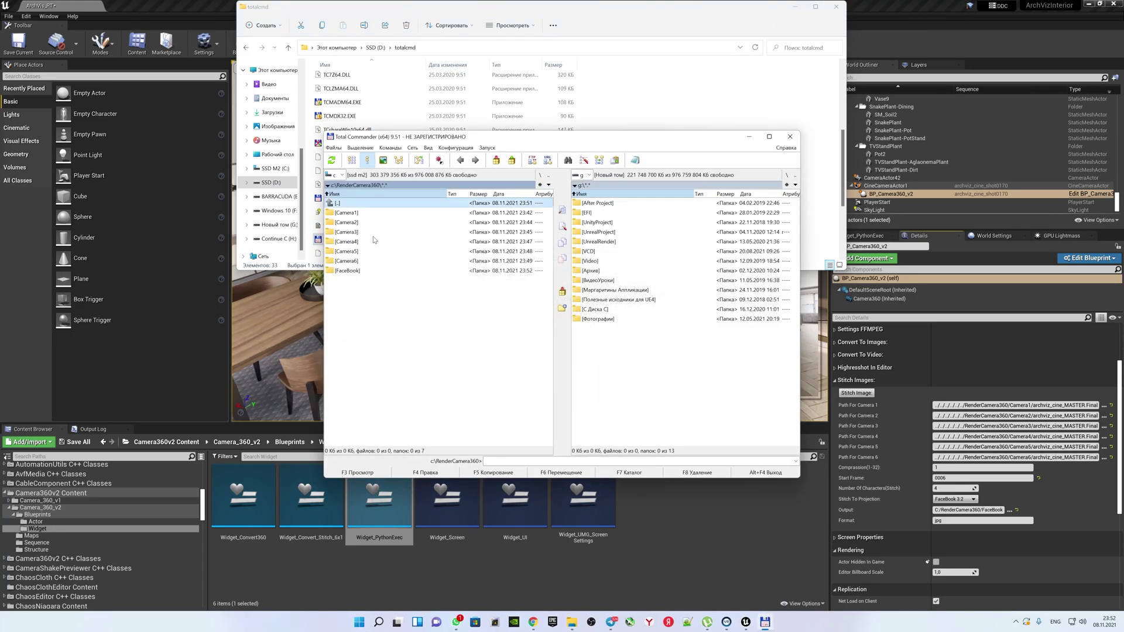
{"action": "double_click", "coordinate": [360, 213]}
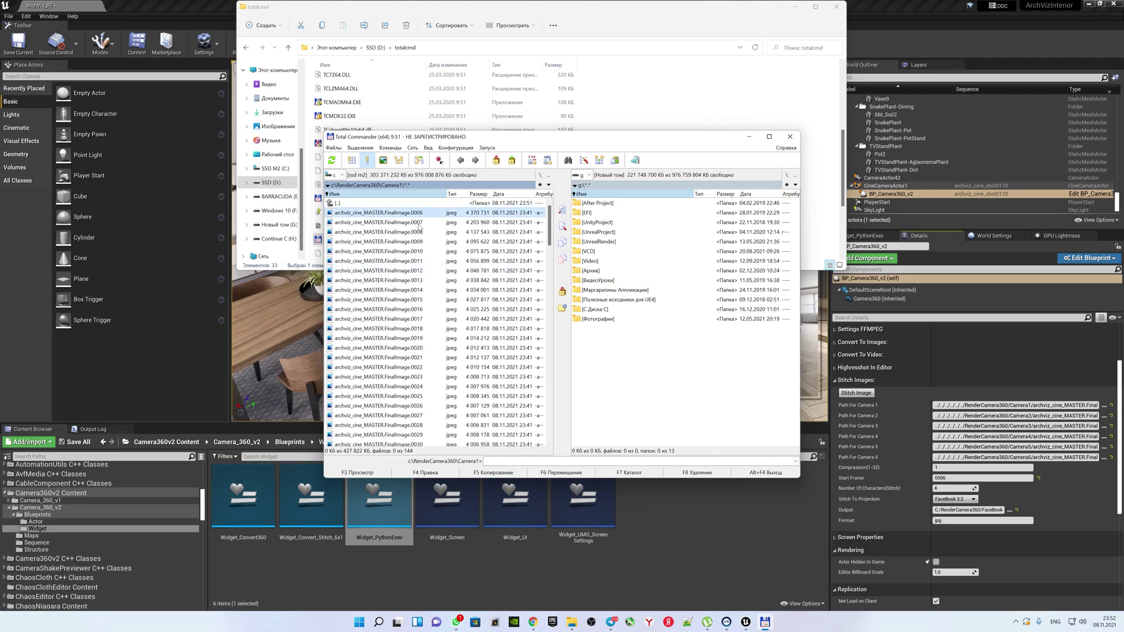
{"action": "left_click_drag", "start_coordinate": [551, 227], "coordinate": [550, 329]}
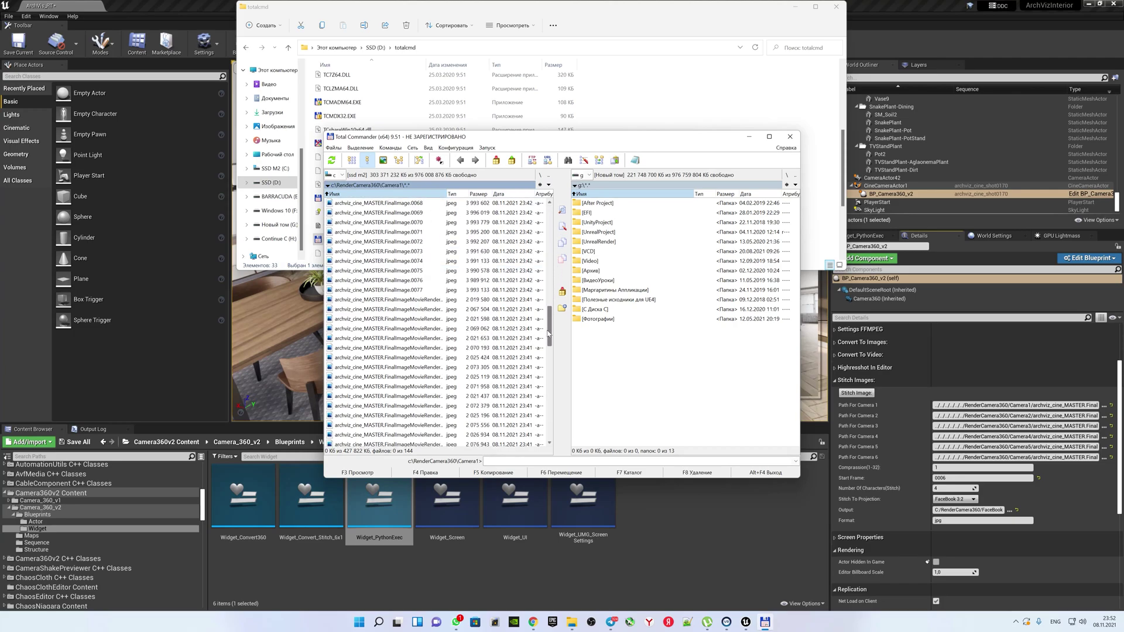
{"action": "left_click", "coordinate": [427, 292]}
{"action": "left_click_drag", "start_coordinate": [550, 327], "coordinate": [550, 213]}
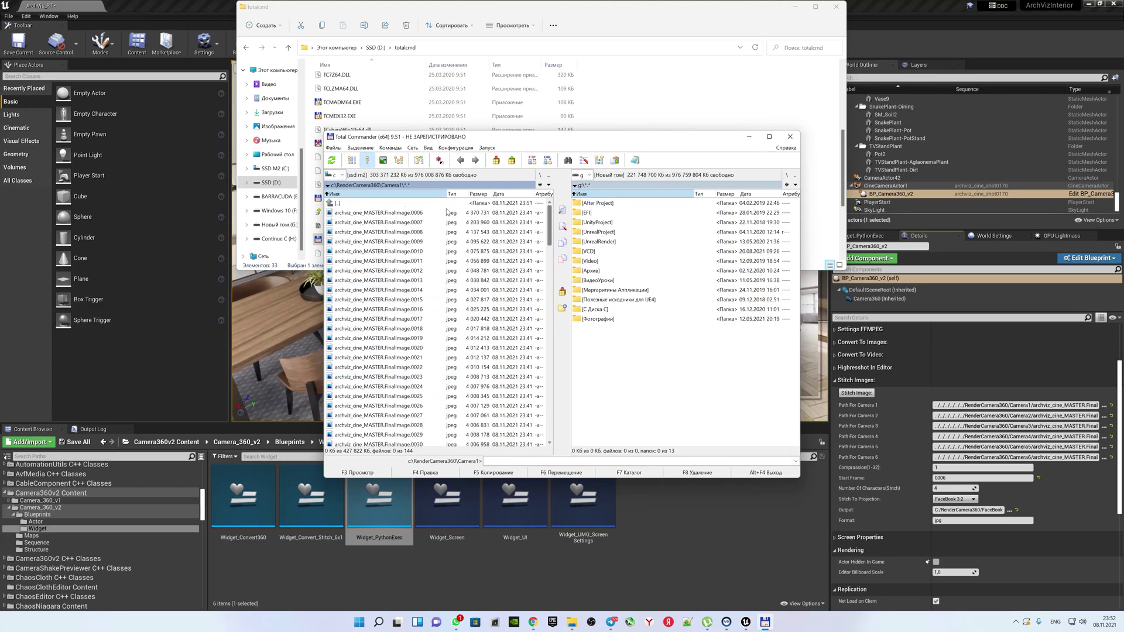
{"action": "left_click", "coordinate": [415, 213], "text": "shift"}
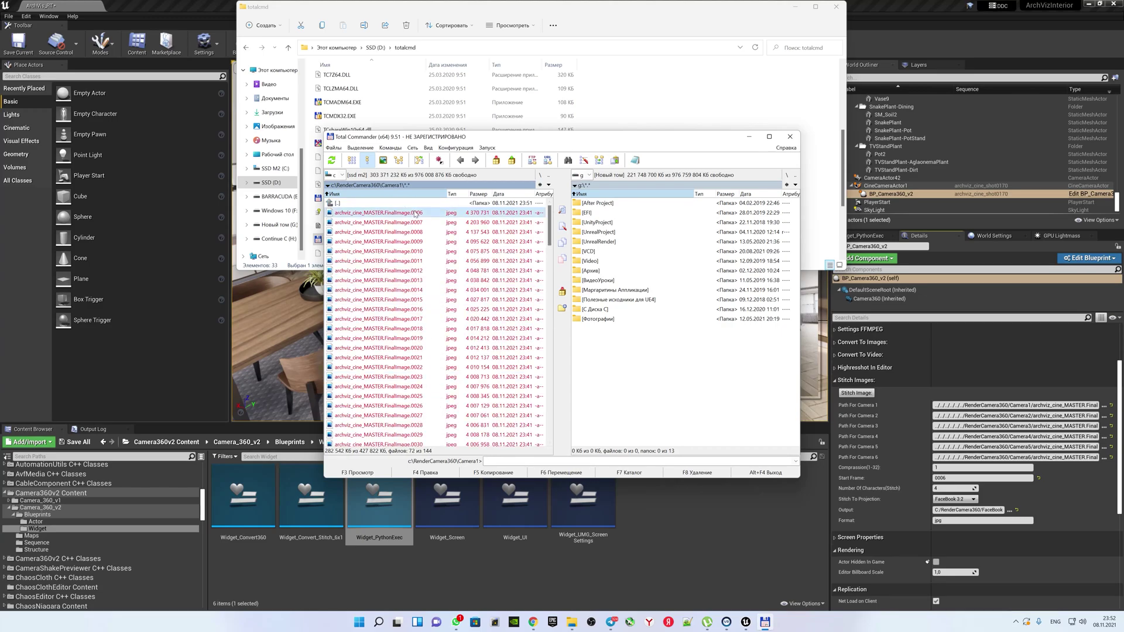
Multi-rename the selected frames to Image_ with a 4-digit counter, then return to RenderCamera360.
{"action": "left_click", "coordinate": [337, 150]}
{"action": "left_click", "coordinate": [398, 231]}
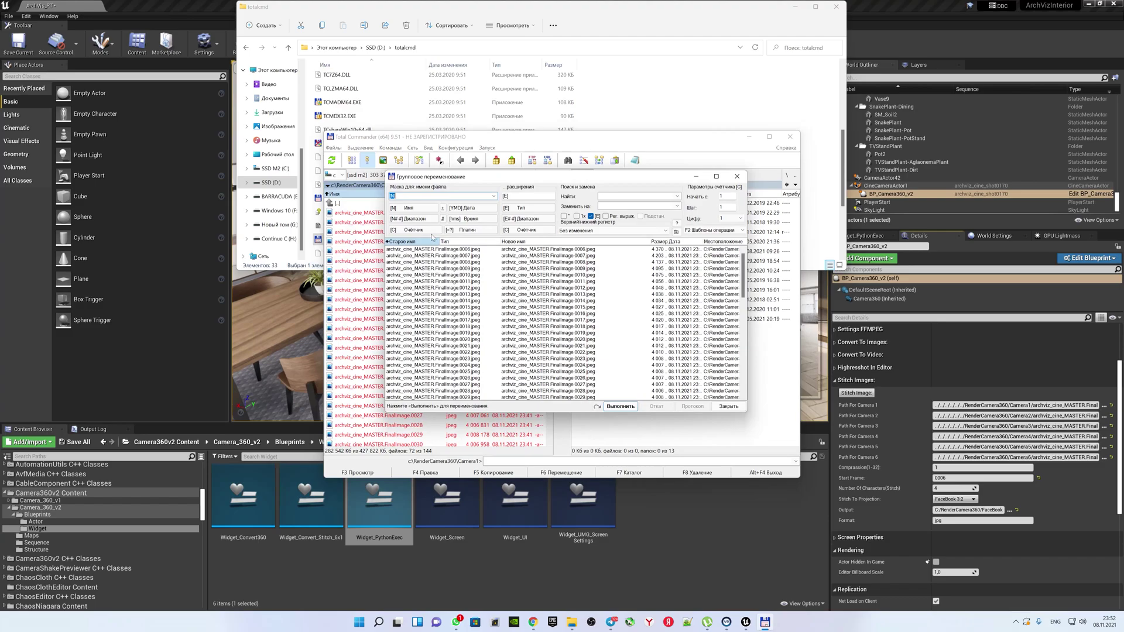
{"action": "left_click", "coordinate": [413, 230]}
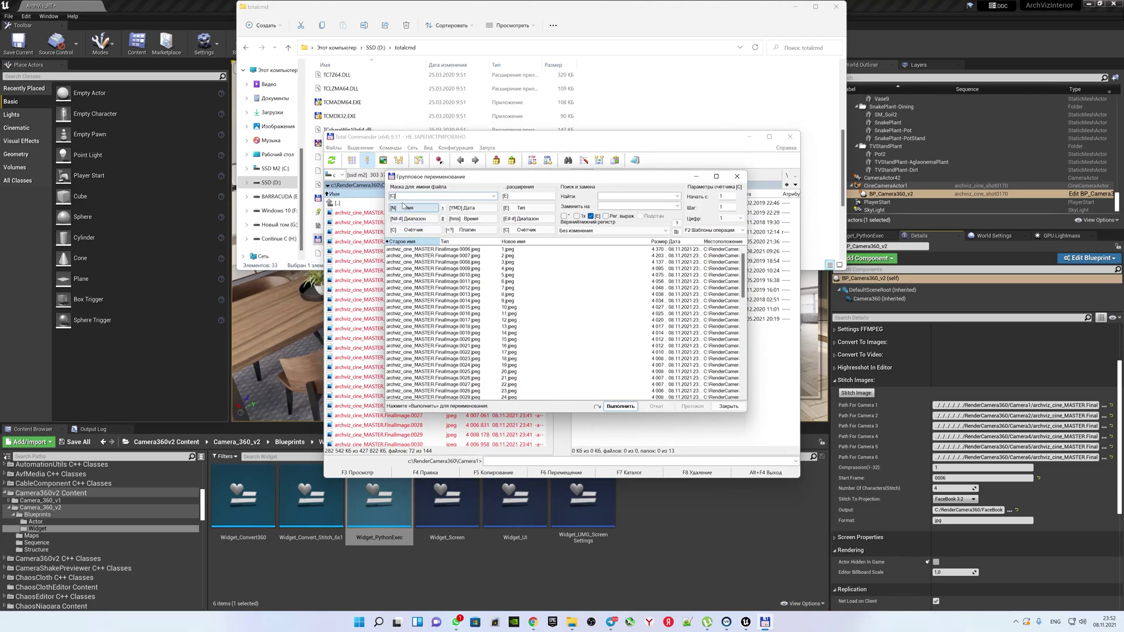
{"action": "type", "text": "Image_"}
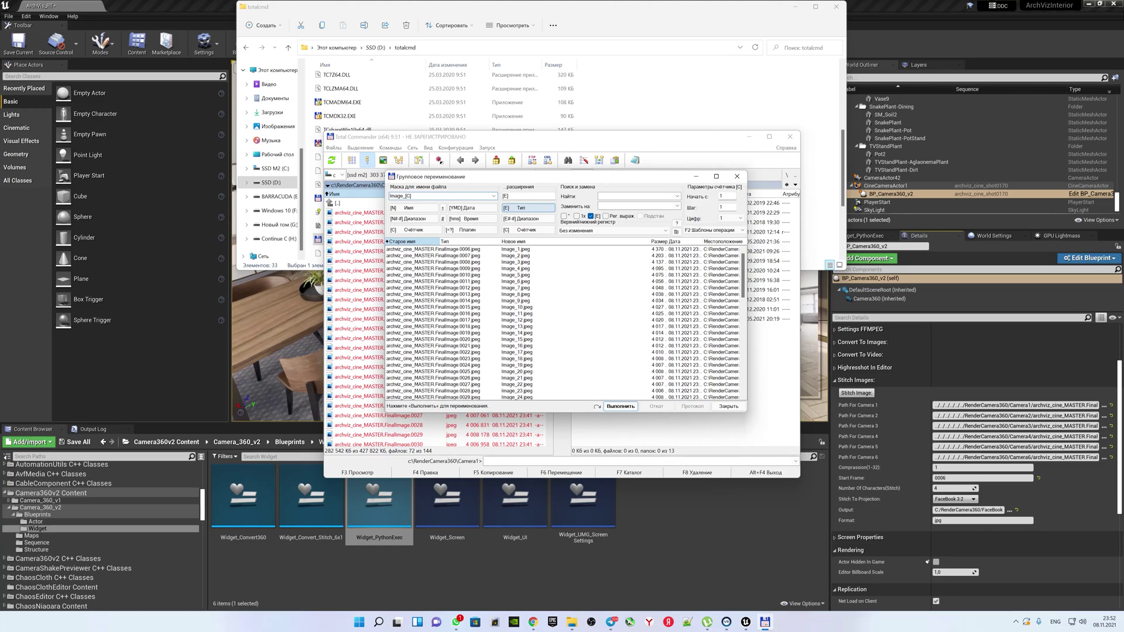
{"action": "left_click", "coordinate": [739, 220]}
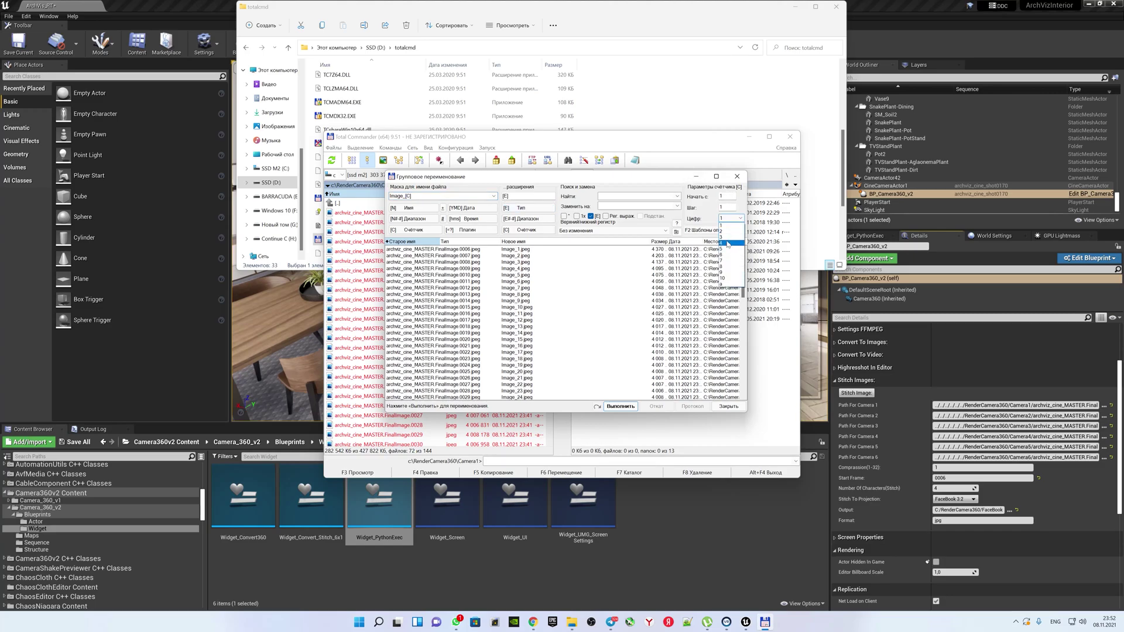
{"action": "left_click", "coordinate": [727, 244]}
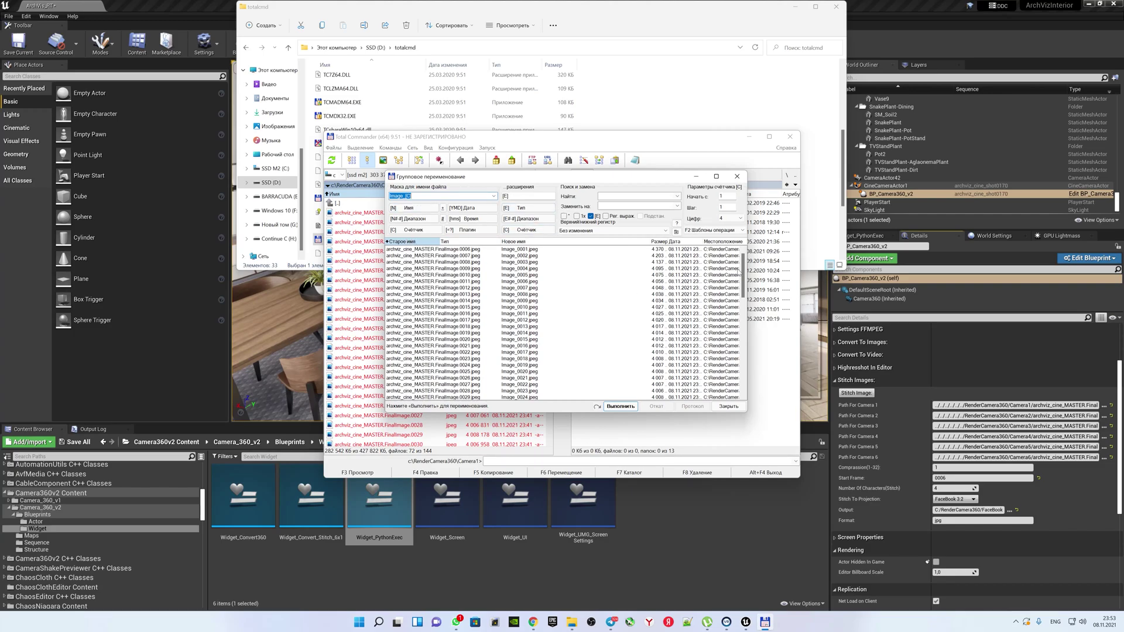
{"action": "left_click_drag", "start_coordinate": [743, 290], "coordinate": [743, 256]}
{"action": "left_click", "coordinate": [622, 406]}
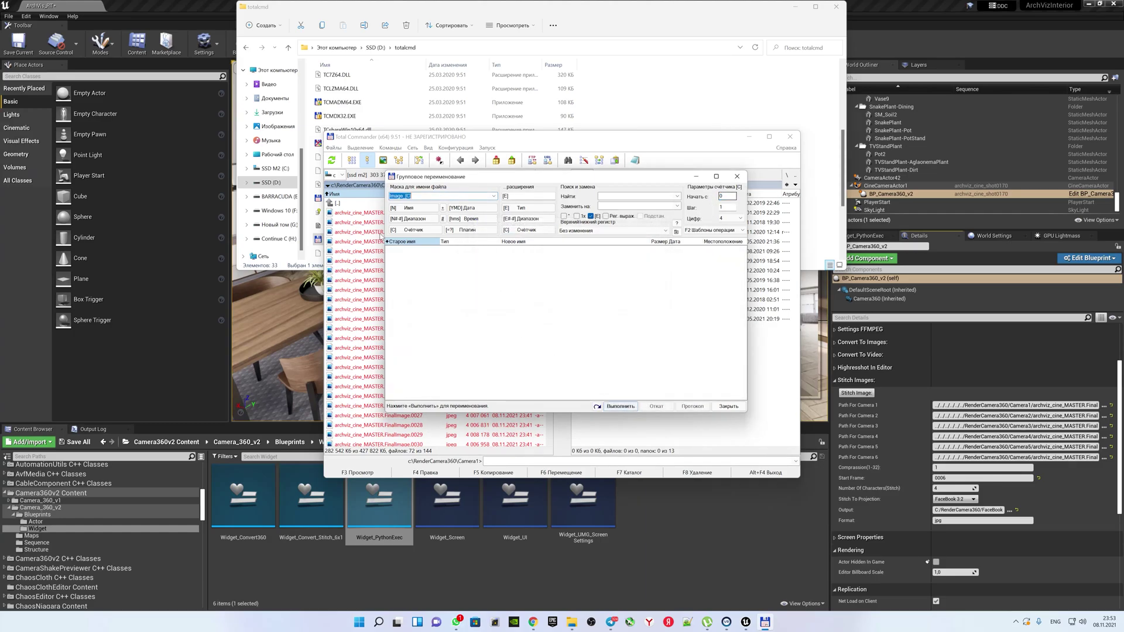
{"action": "left_click", "coordinate": [736, 178]}
{"action": "double_click", "coordinate": [338, 204]}
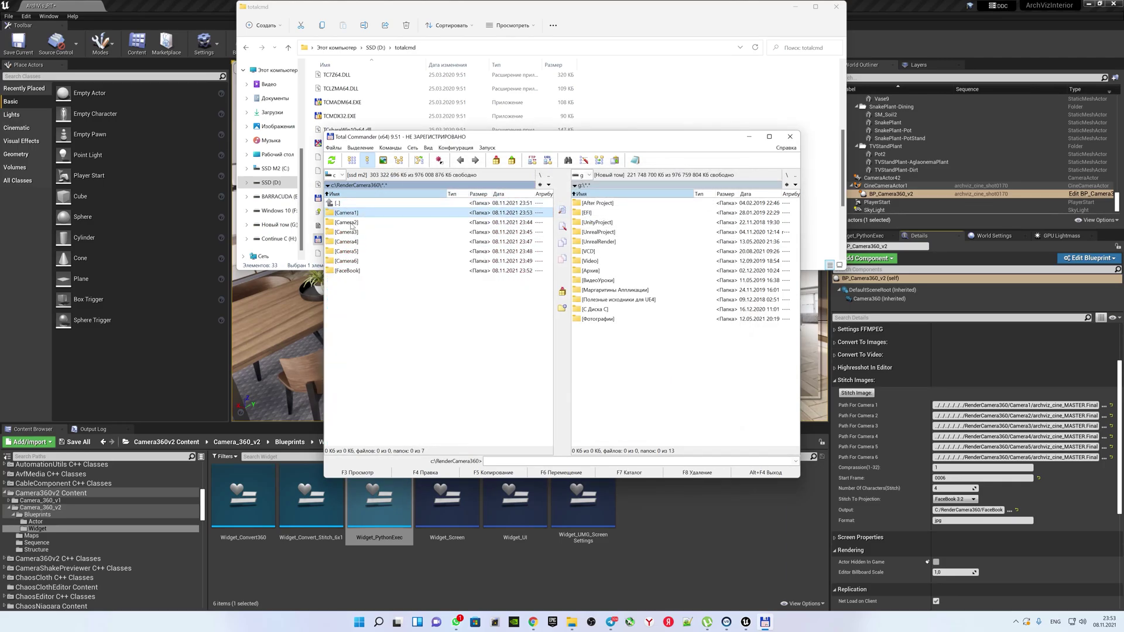
Multi-rename Camera2's frames 0006–0077 to Image_ with a 4-digit counter.
{"action": "double_click", "coordinate": [349, 223]}
{"action": "left_click_drag", "start_coordinate": [553, 223], "coordinate": [549, 333]}
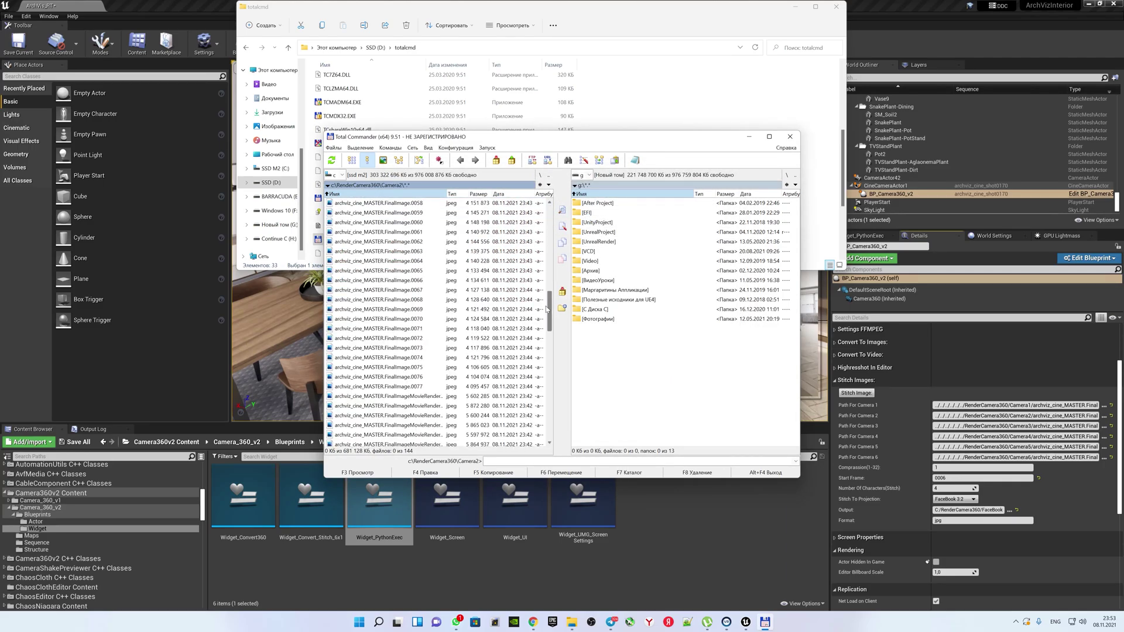
{"action": "left_click", "coordinate": [414, 234], "text": "shift"}
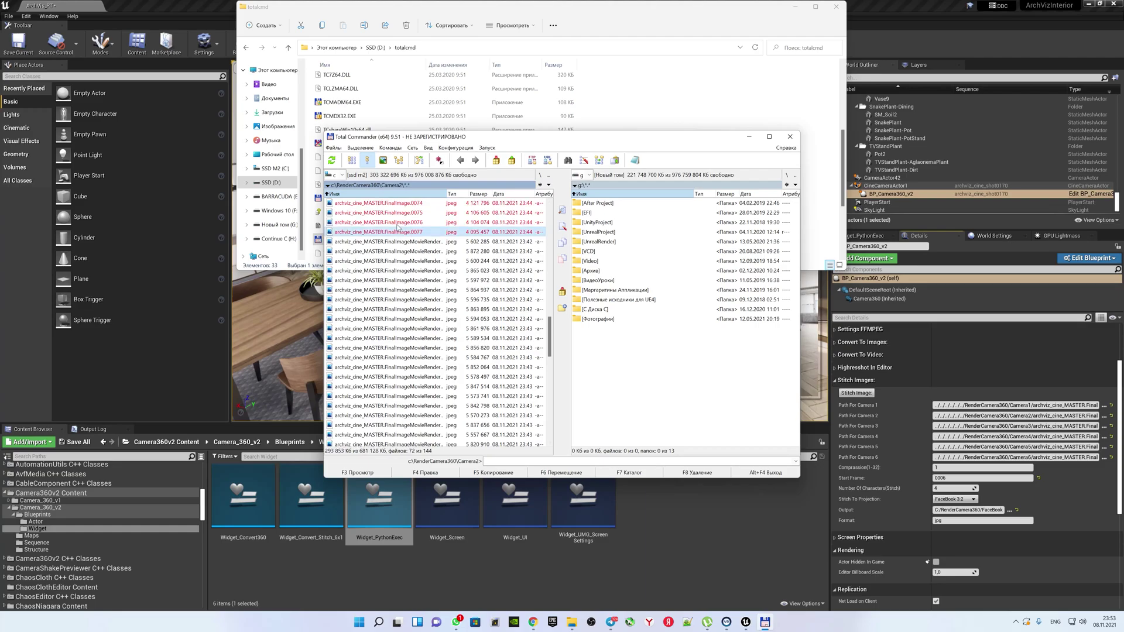
{"action": "left_click", "coordinate": [334, 148]}
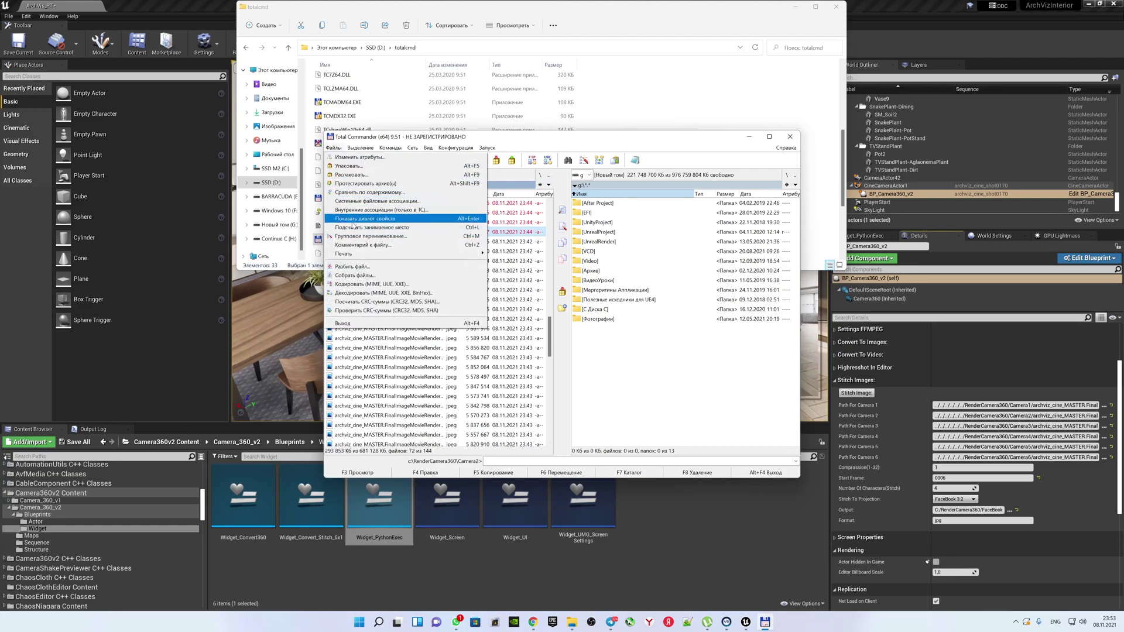
{"action": "left_click", "coordinate": [404, 234]}
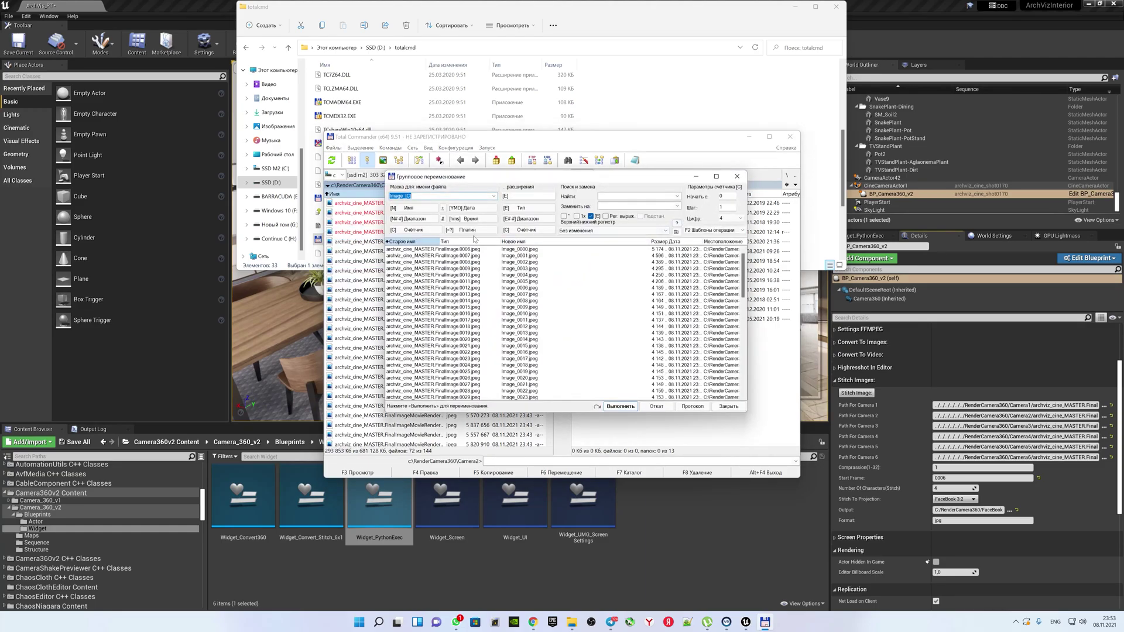
{"action": "left_click", "coordinate": [622, 407]}
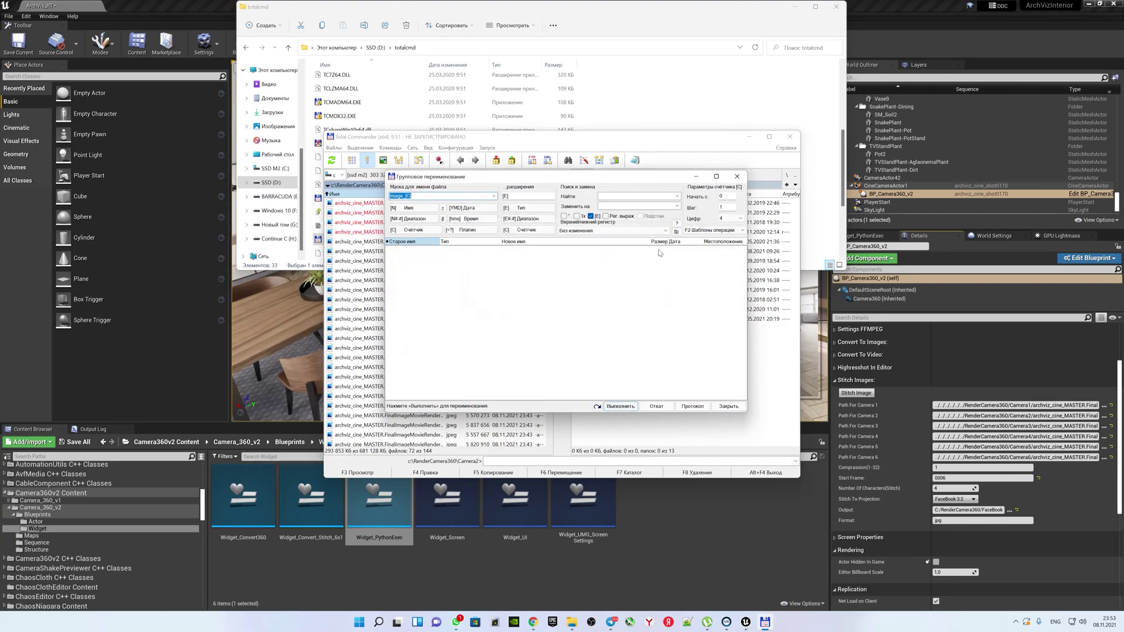
{"action": "left_click", "coordinate": [737, 176]}
{"action": "double_click", "coordinate": [337, 204]}
Multi-rename Camera3's frames 0006–0077 to Image_ with a 4-digit counter, then go up.
{"action": "double_click", "coordinate": [359, 233]}
{"action": "left_click_drag", "start_coordinate": [550, 225], "coordinate": [548, 321]}
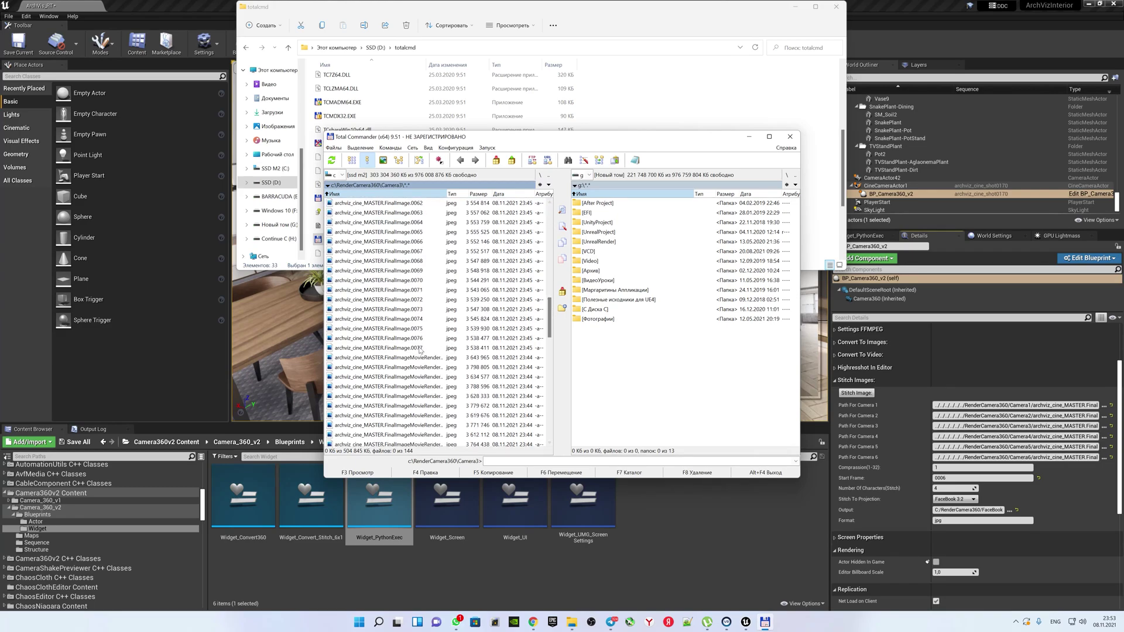
{"action": "left_click", "coordinate": [419, 348], "text": "shift"}
{"action": "left_click_drag", "start_coordinate": [550, 328], "coordinate": [538, 206]}
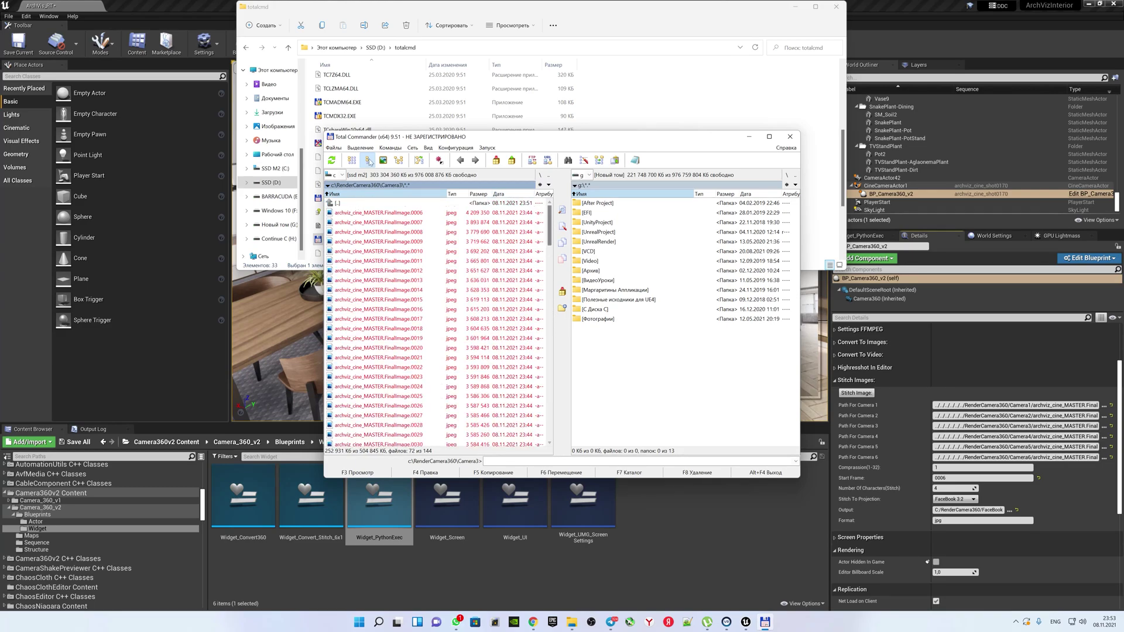
{"action": "left_click", "coordinate": [333, 148]}
{"action": "left_click", "coordinate": [387, 236]}
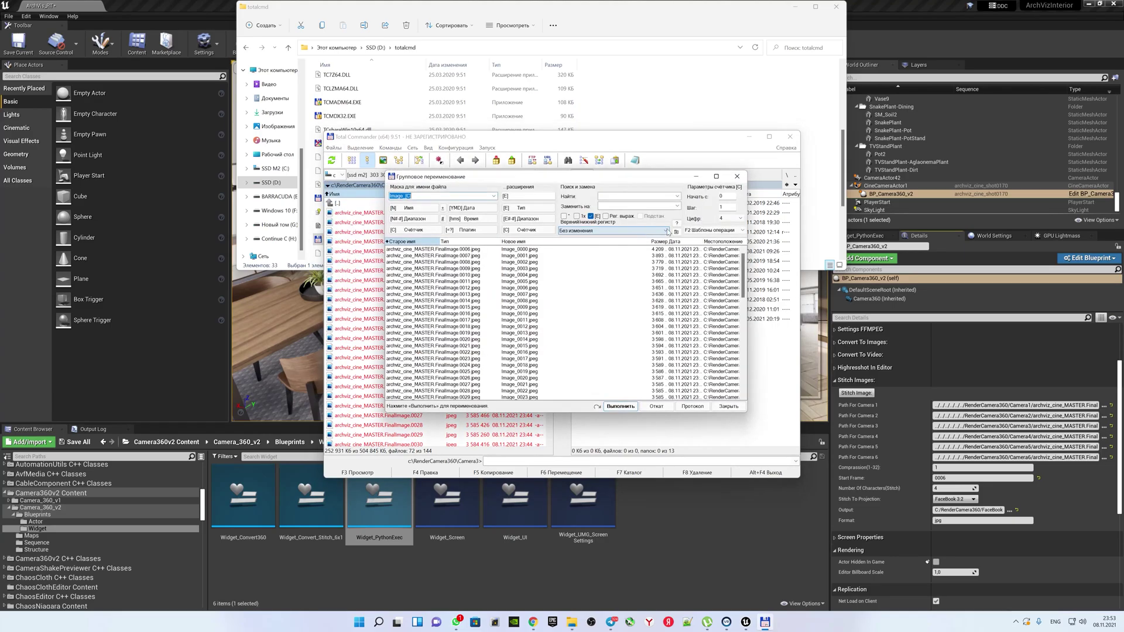
{"action": "left_click", "coordinate": [730, 220]}
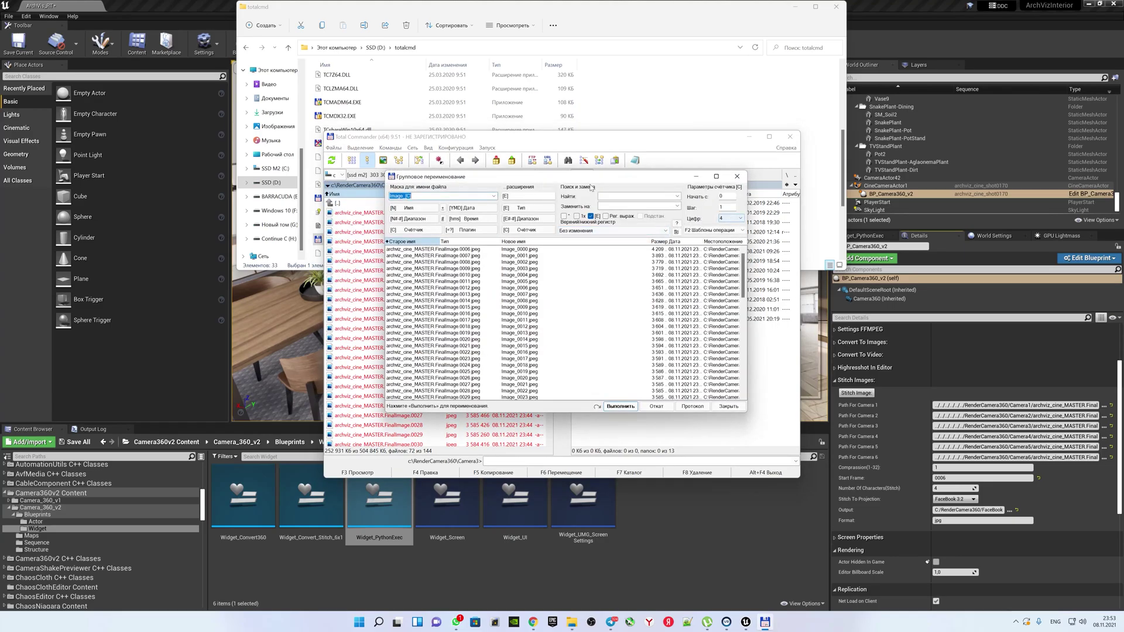
{"action": "left_click", "coordinate": [621, 407]}
{"action": "left_click", "coordinate": [738, 177]}
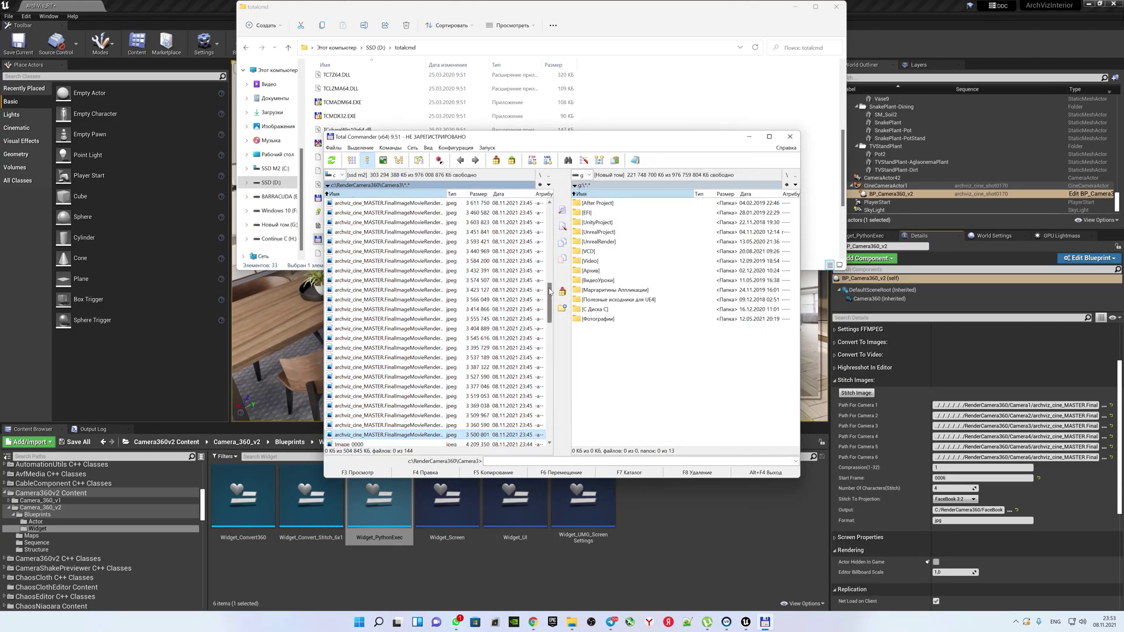
{"action": "left_click_drag", "start_coordinate": [550, 291], "coordinate": [550, 205]}
{"action": "double_click", "coordinate": [345, 204]}
Batch-rename Camera4 frames 0006–0077 to the Image_0000 numbering with Multi-Rename.
{"action": "double_click", "coordinate": [353, 243]}
{"action": "left_click_drag", "start_coordinate": [549, 221], "coordinate": [550, 311]}
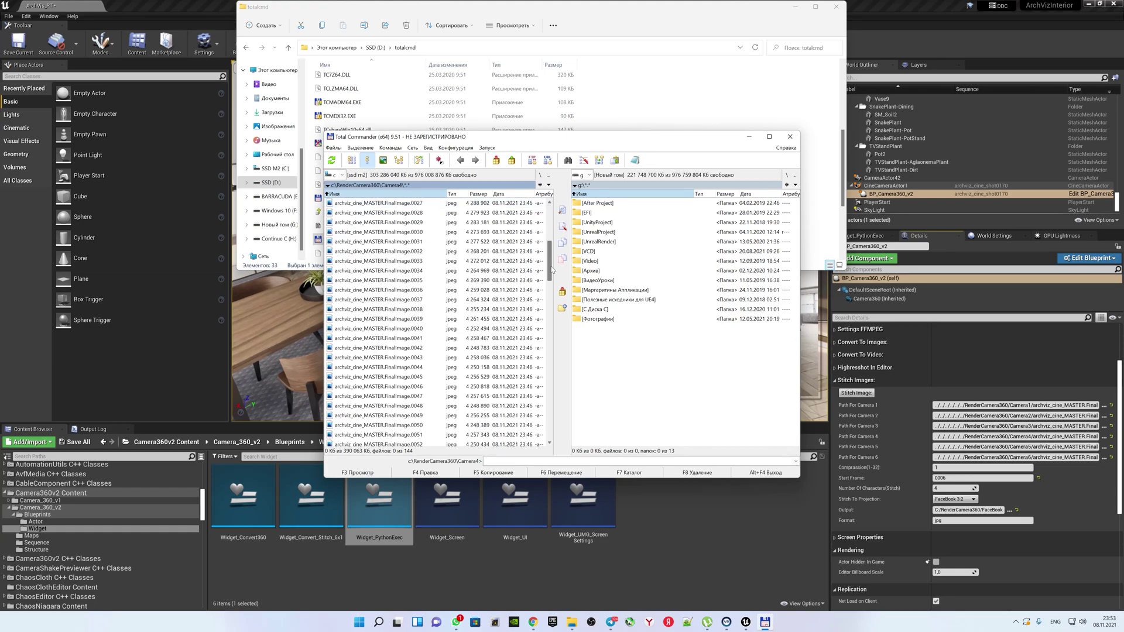
{"action": "left_click", "coordinate": [419, 359], "text": "shift"}
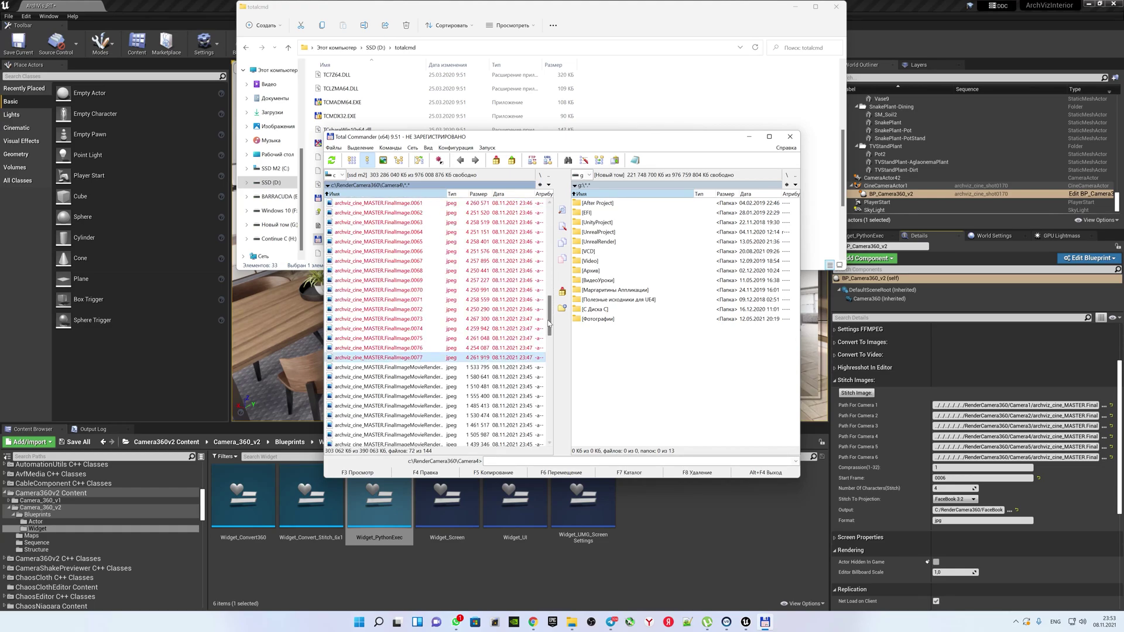
{"action": "left_click_drag", "start_coordinate": [549, 322], "coordinate": [549, 218]}
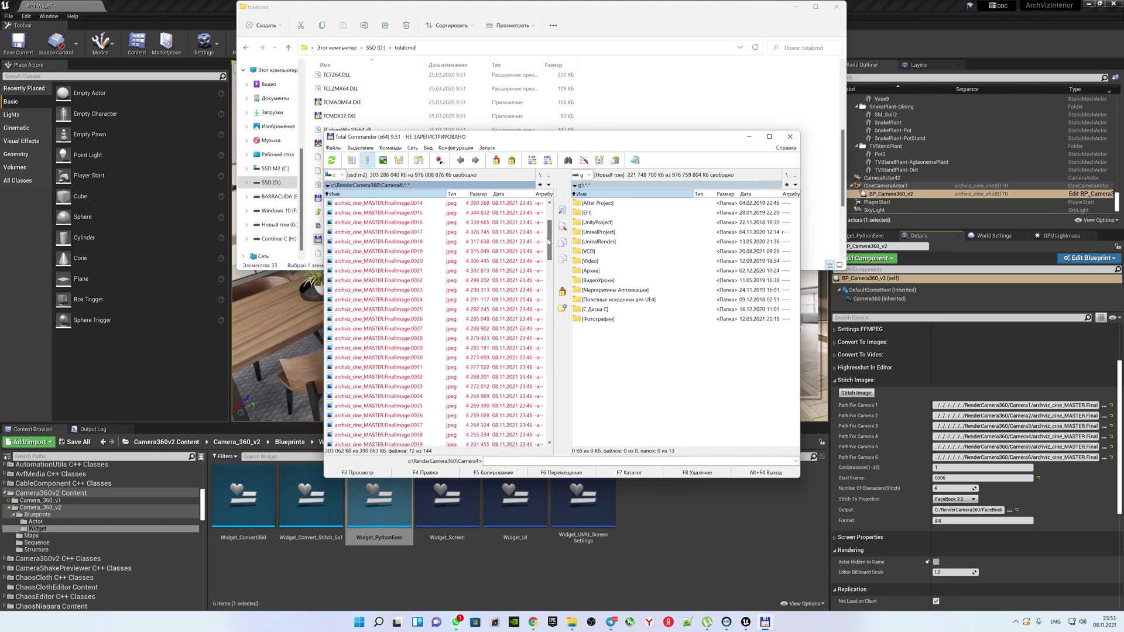
{"action": "left_click", "coordinate": [334, 148]}
{"action": "left_click", "coordinate": [381, 237]}
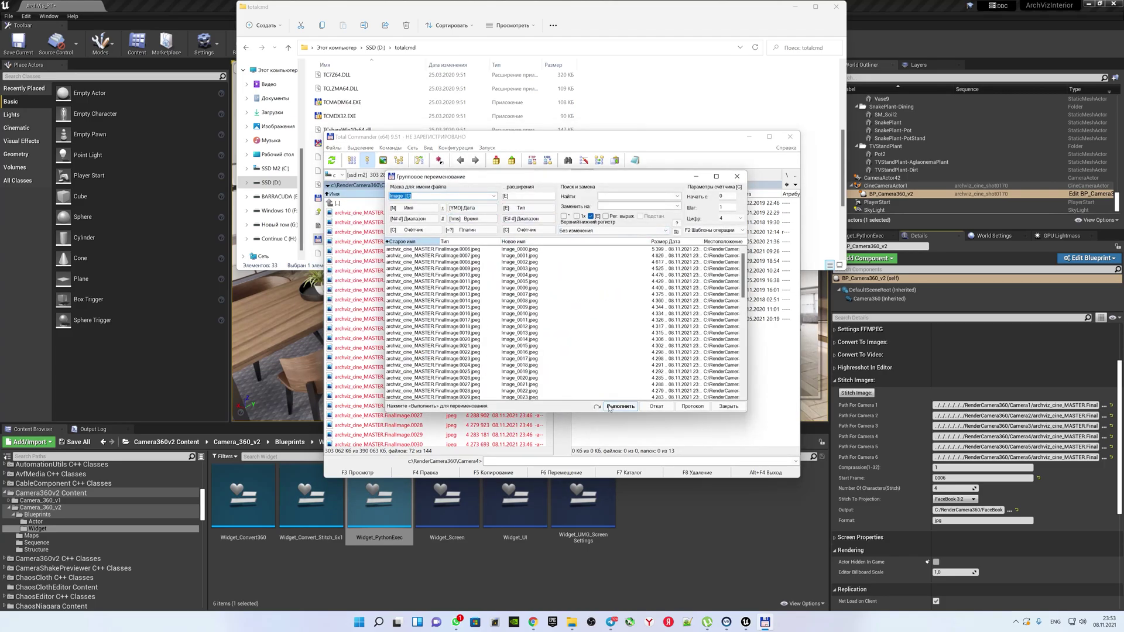
{"action": "left_click", "coordinate": [620, 406]}
{"action": "left_click", "coordinate": [738, 177]}
Batch-rename Camera5 frames 0006–0077 to the Image_0000 numbering.
{"action": "key", "text": "BackSpace"}
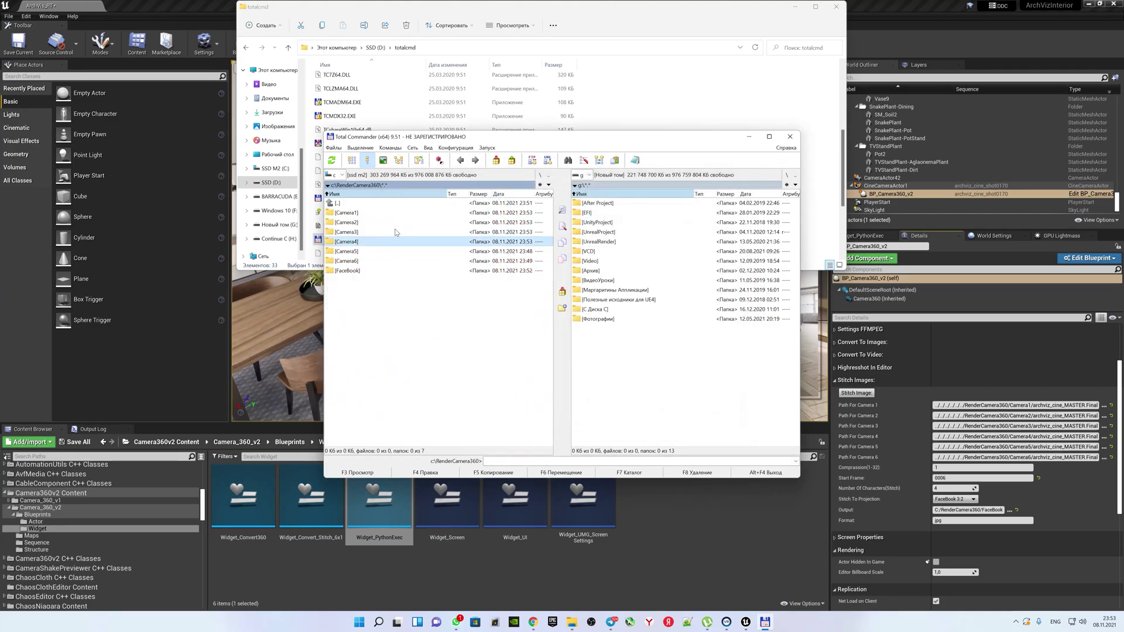
{"action": "double_click", "coordinate": [361, 255]}
{"action": "left_click", "coordinate": [368, 213]}
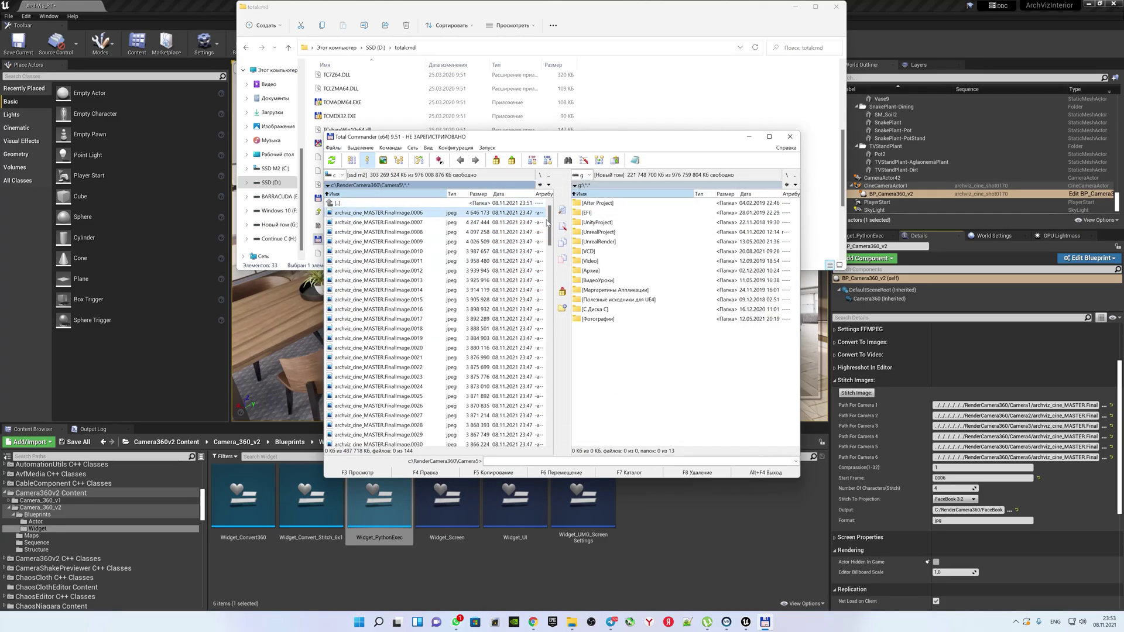
{"action": "left_click_drag", "start_coordinate": [545, 222], "coordinate": [547, 304]}
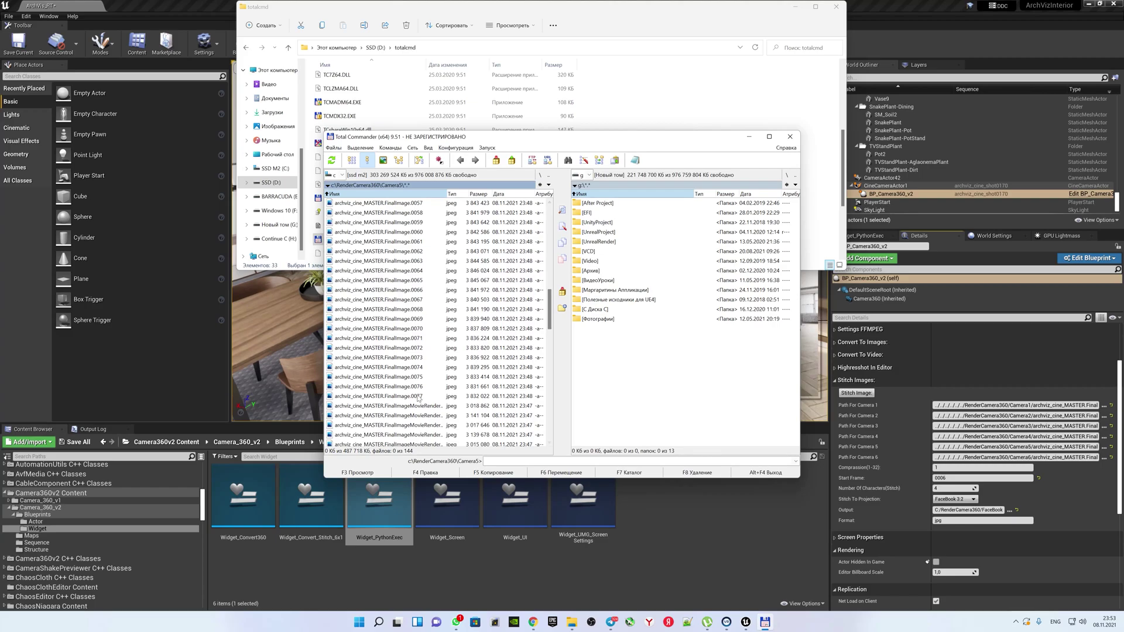
{"action": "left_click", "coordinate": [420, 396], "text": "shift"}
{"action": "left_click", "coordinate": [342, 148]}
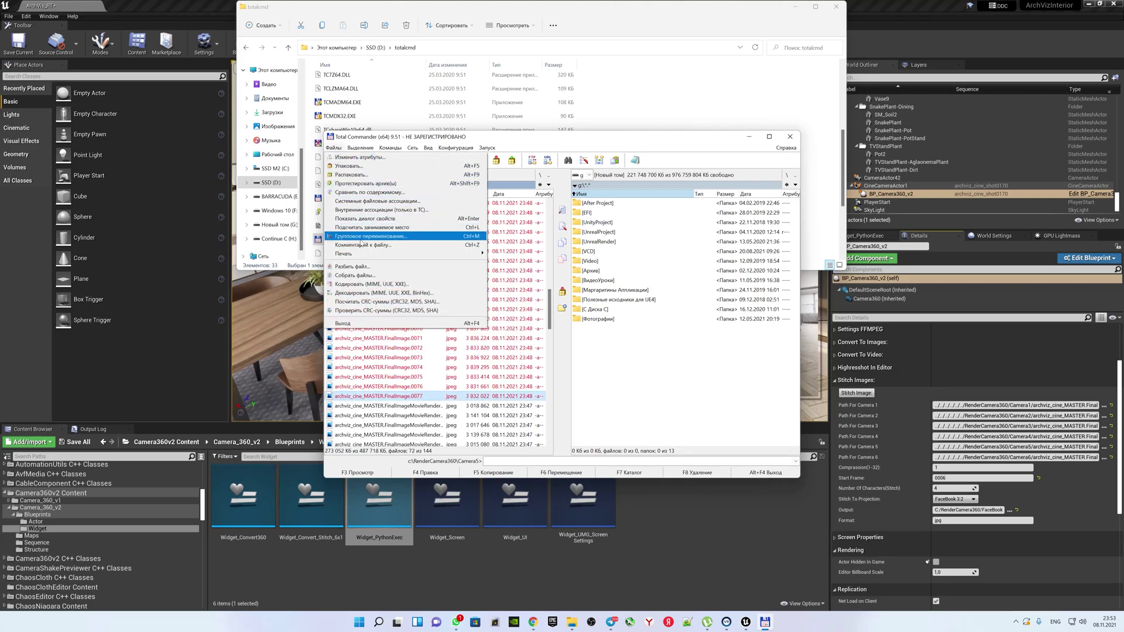
{"action": "left_click", "coordinate": [380, 237]}
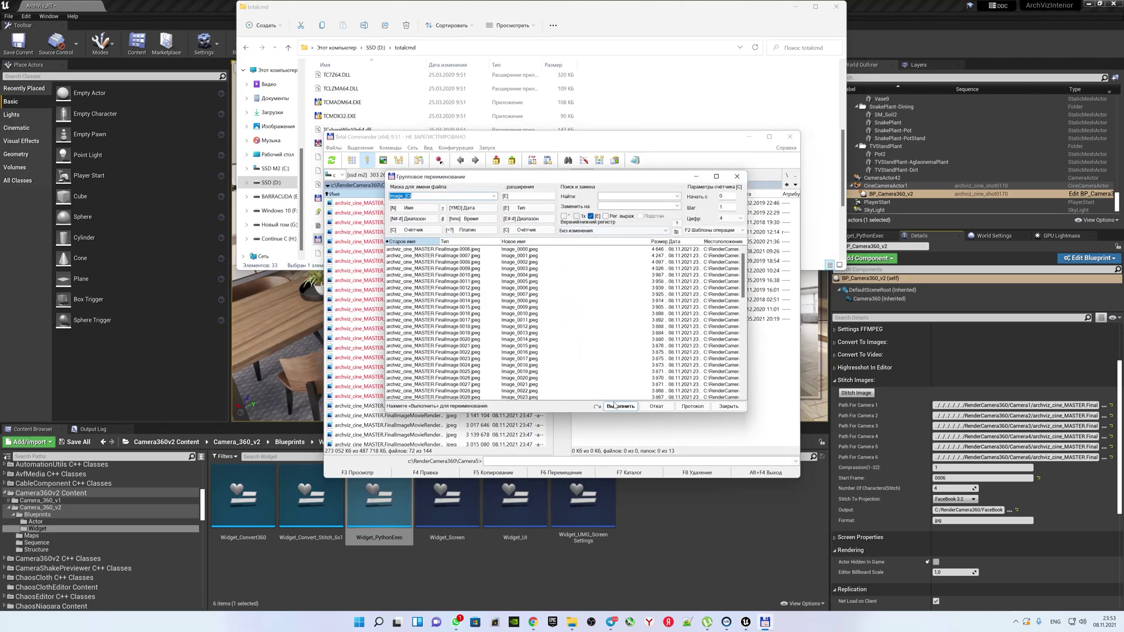
{"action": "left_click", "coordinate": [614, 406]}
{"action": "left_click", "coordinate": [737, 178]}
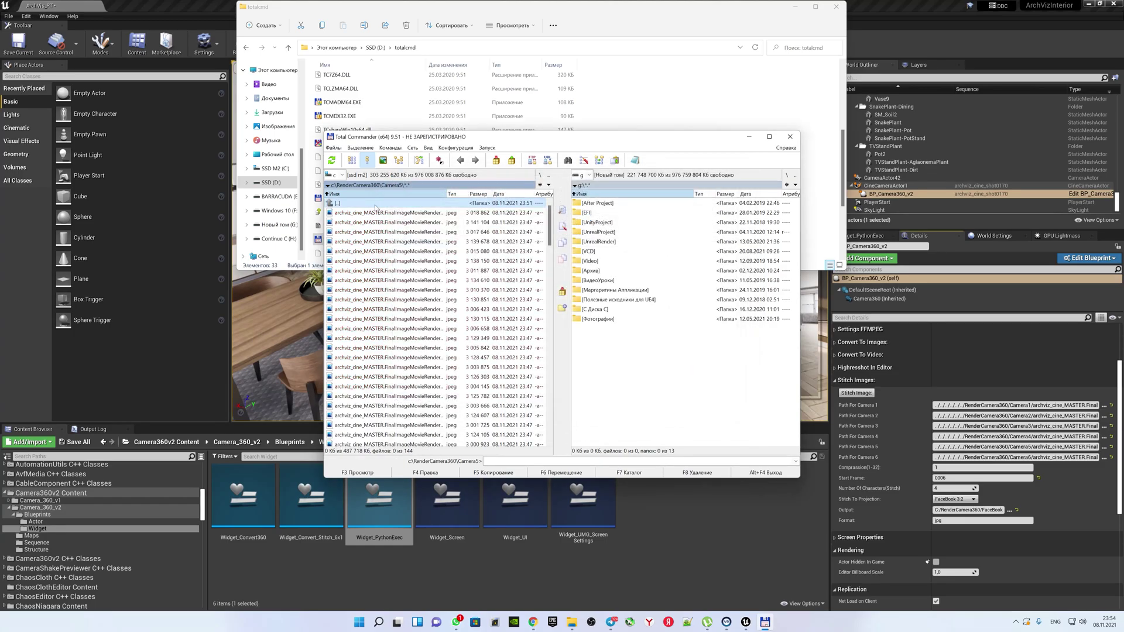
Rename Camera6 frames 0006–0077 the same way, then hide Total Commander and return to Unreal.
{"action": "key", "text": "BackSpace"}
{"action": "double_click", "coordinate": [351, 261]}
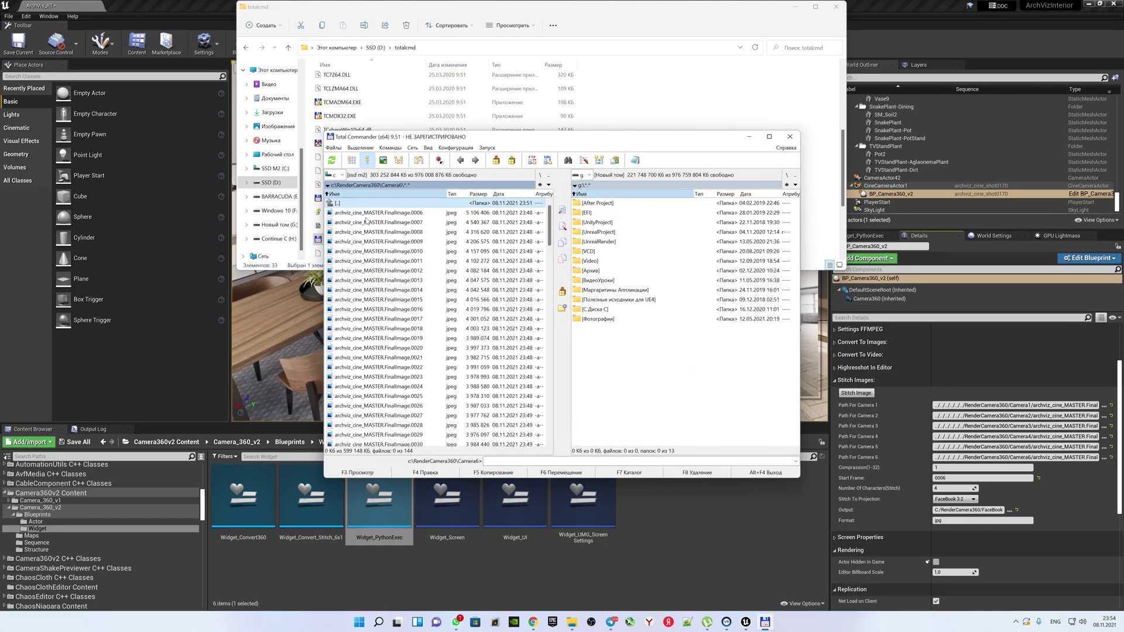
{"action": "left_click_drag", "start_coordinate": [550, 225], "coordinate": [551, 313]}
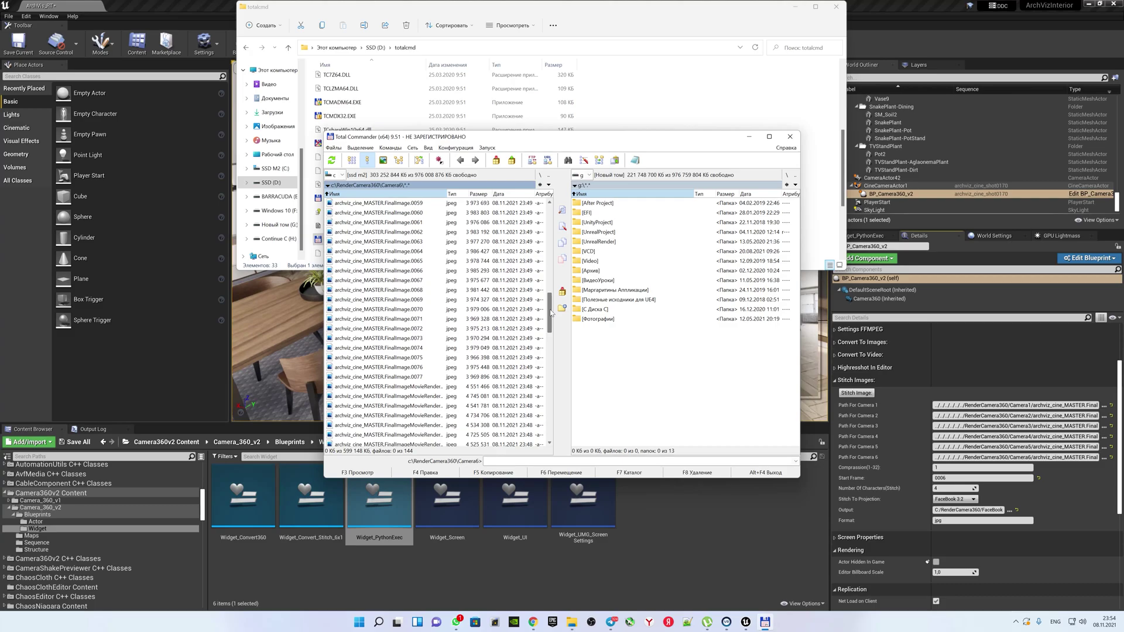
{"action": "left_click", "coordinate": [422, 377], "text": "shift"}
{"action": "left_click", "coordinate": [334, 147]}
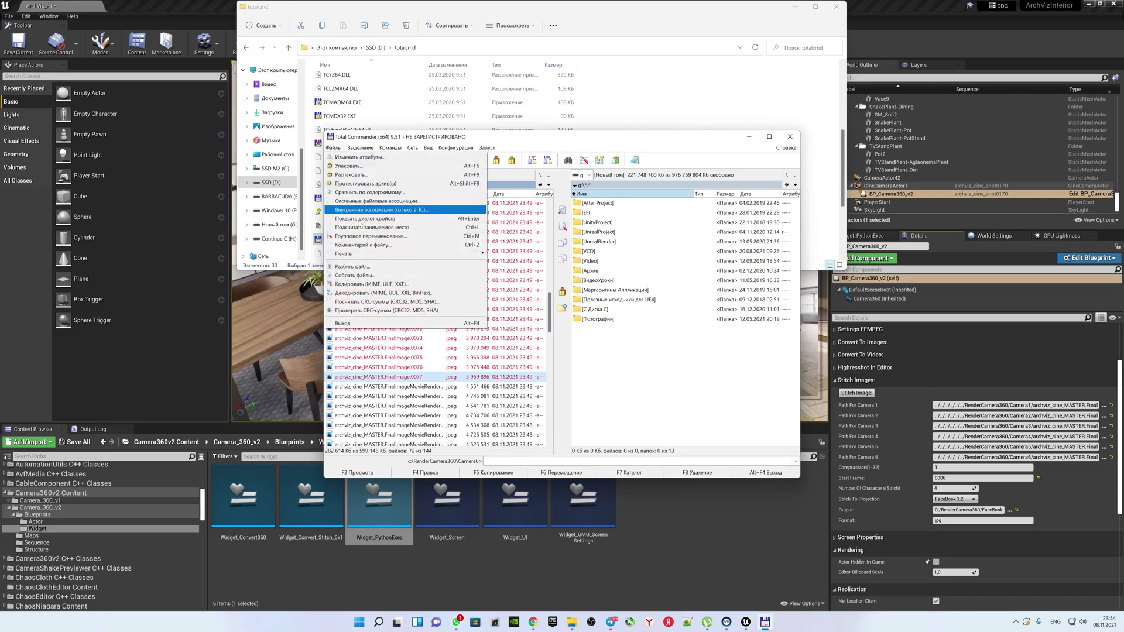
{"action": "left_click", "coordinate": [363, 244]}
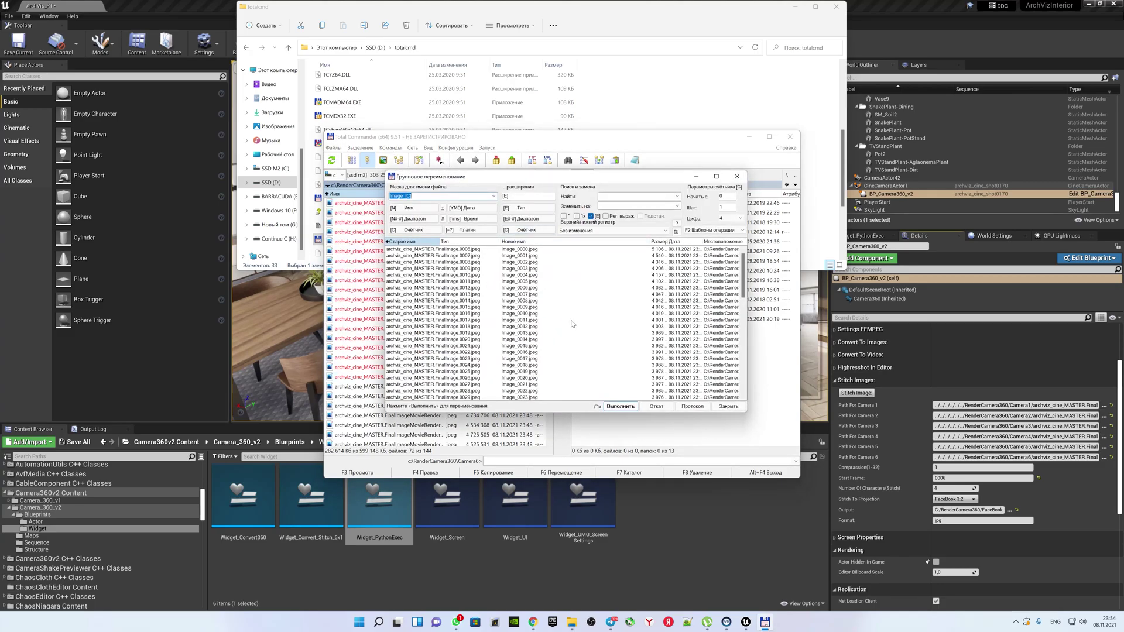
{"action": "left_click", "coordinate": [622, 407]}
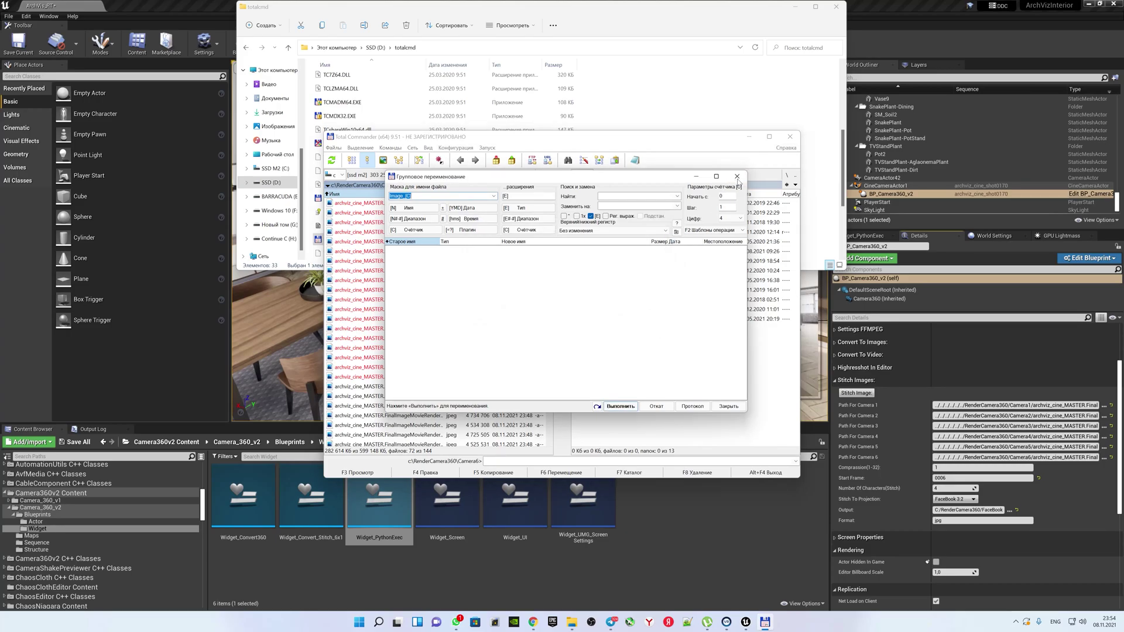
{"action": "left_click", "coordinate": [737, 176]}
{"action": "left_click", "coordinate": [750, 137]}
{"action": "left_click", "coordinate": [948, 478]}
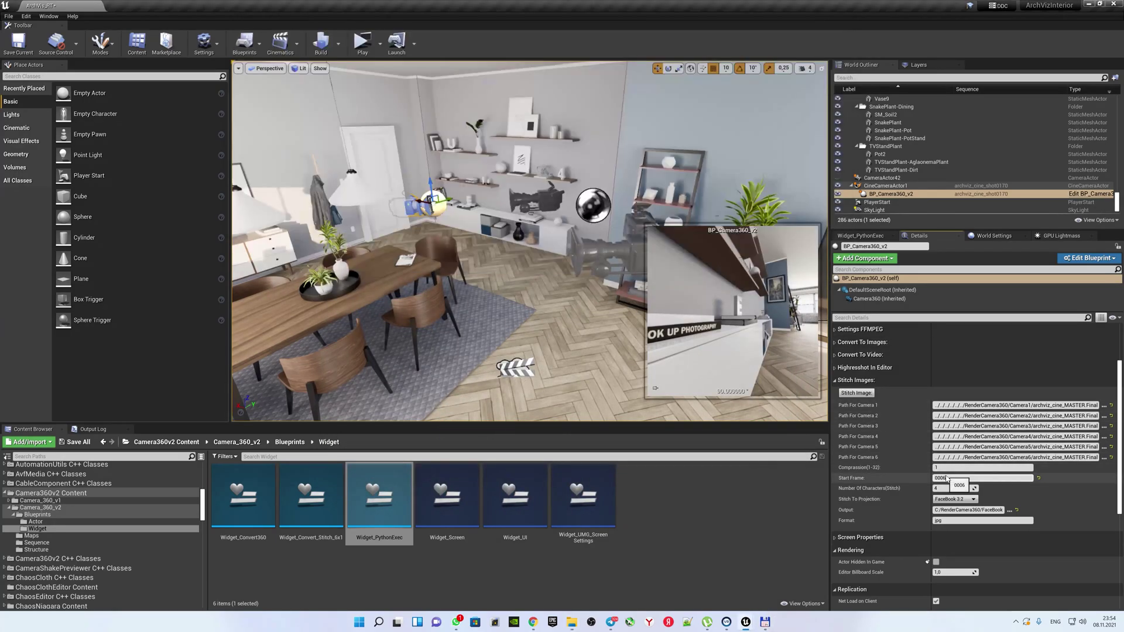
Stitch a first panorama frame and expand the FFmpeg settings.
{"action": "left_click", "coordinate": [856, 392]}
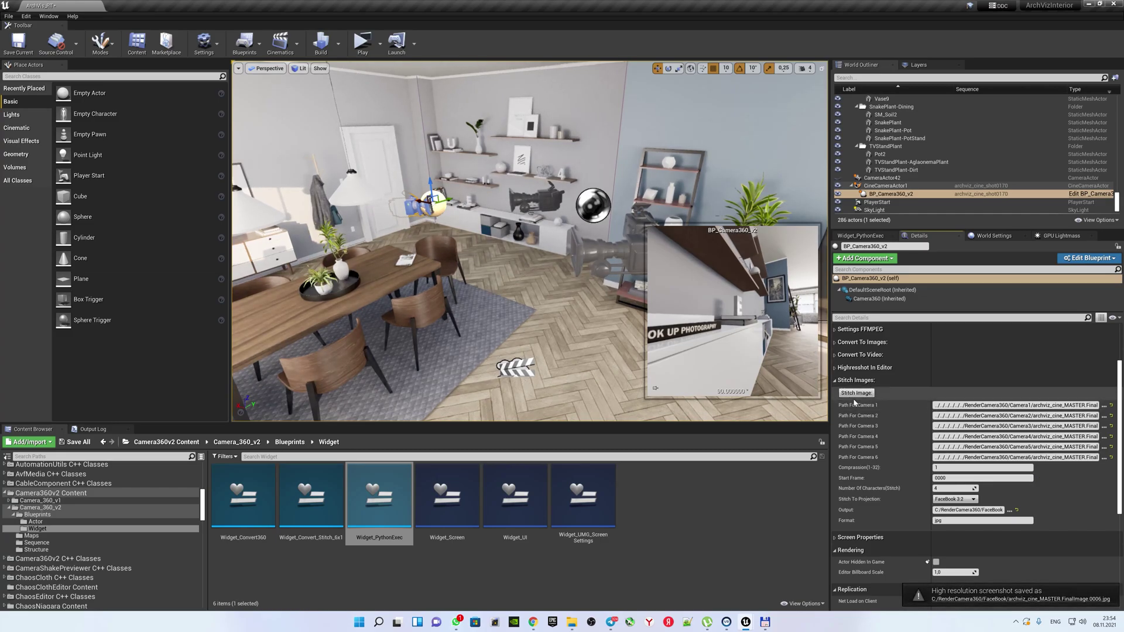
{"action": "scroll", "coordinate": [861, 402], "scroll_direction": "up", "scroll_amount": 3}
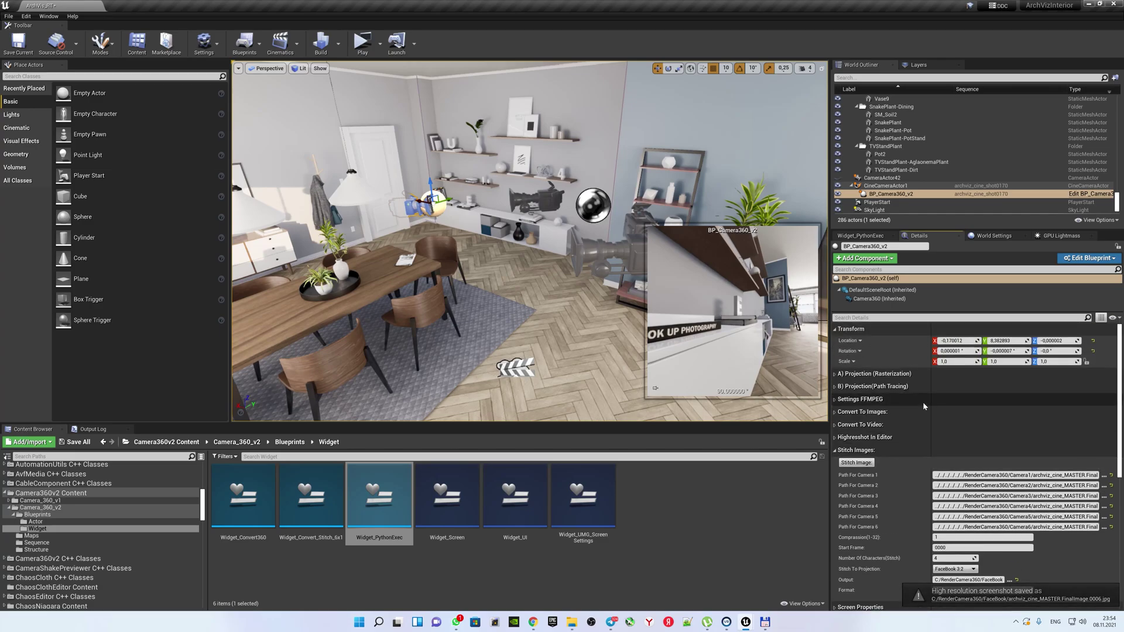
{"action": "left_click", "coordinate": [861, 400]}
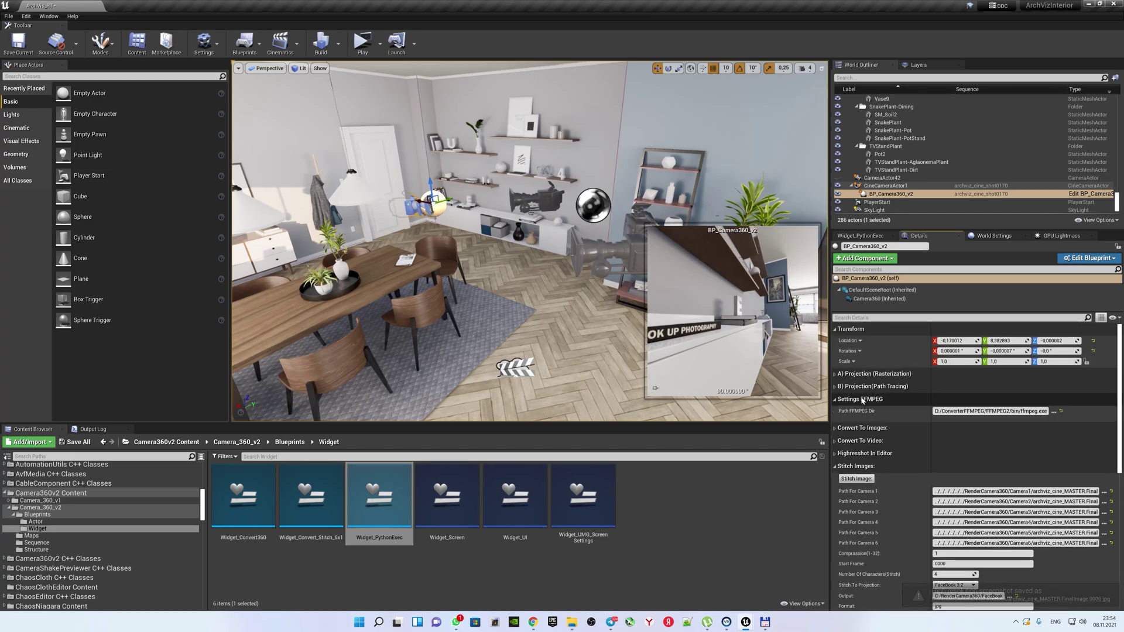
Set Path FFMPEG Dir to D:/ConverterFFMPEG/FFMPEG3/bin/ffmpeg.exe and stitch the frame again.
{"action": "left_click", "coordinate": [1054, 412]}
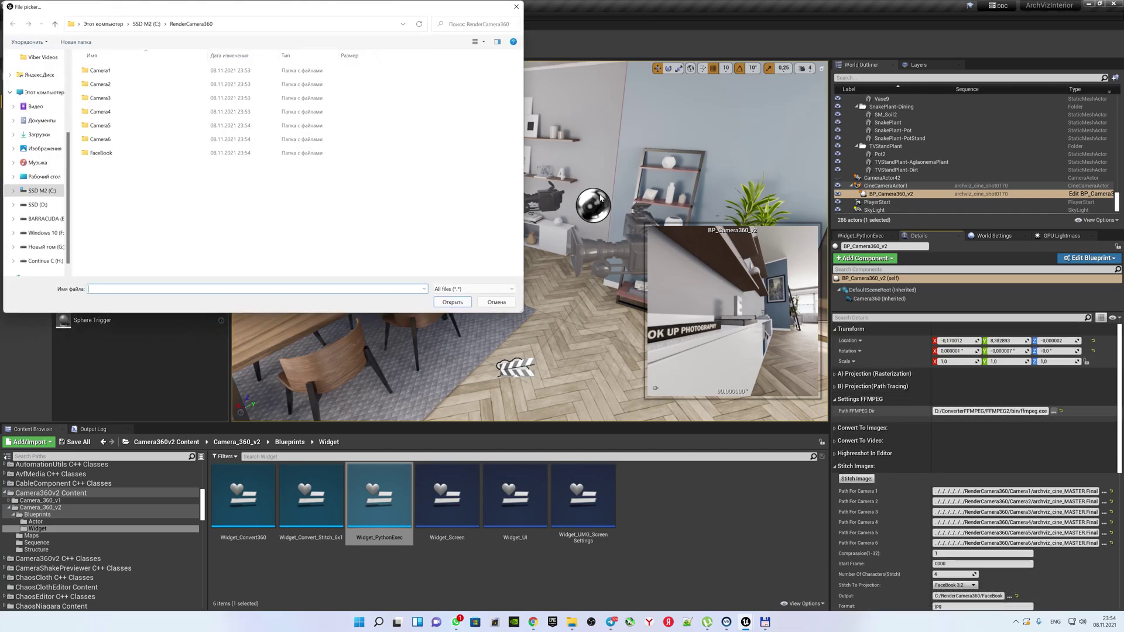
{"action": "left_click", "coordinate": [141, 25]}
{"action": "double_click", "coordinate": [233, 134]}
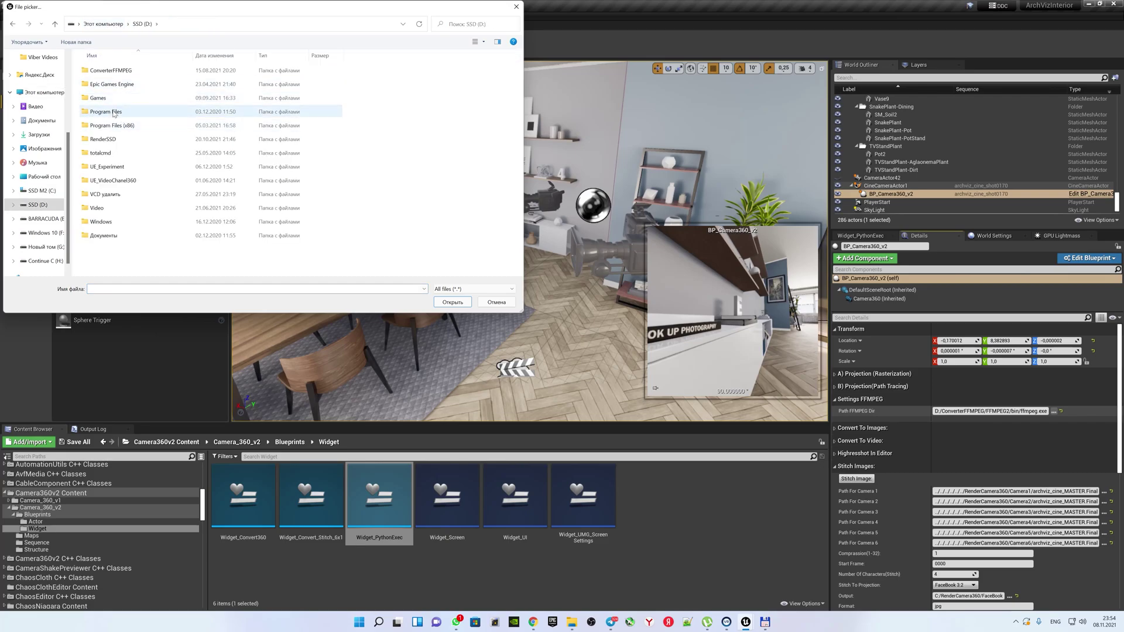
{"action": "double_click", "coordinate": [112, 71]}
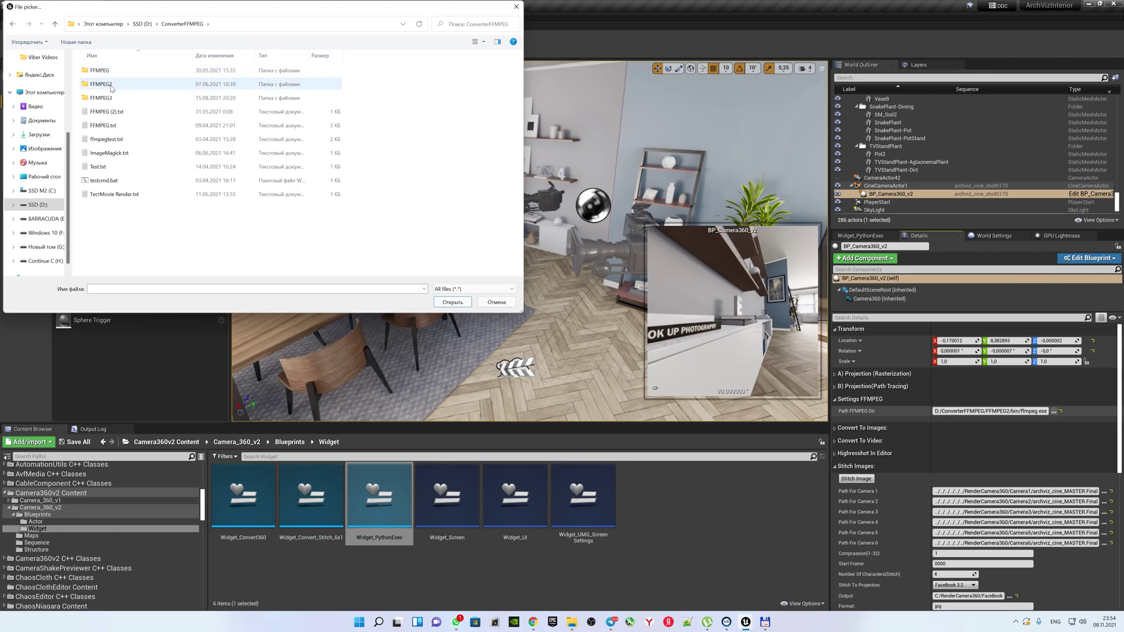
{"action": "double_click", "coordinate": [108, 98]}
{"action": "double_click", "coordinate": [101, 71]}
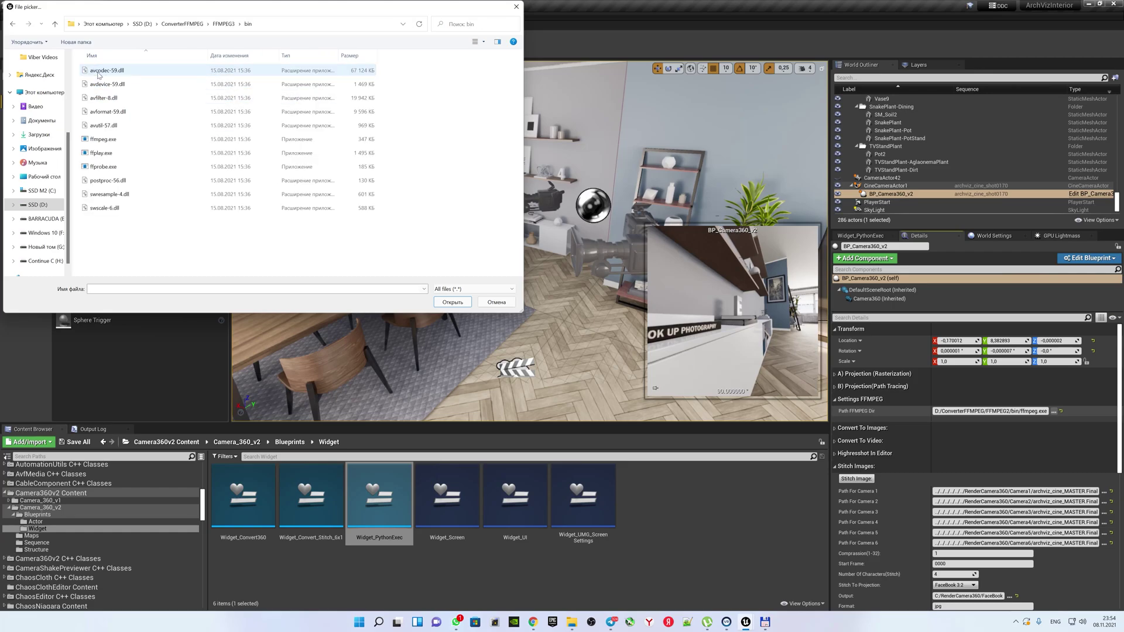
{"action": "left_click", "coordinate": [113, 140]}
{"action": "double_click", "coordinate": [113, 143]}
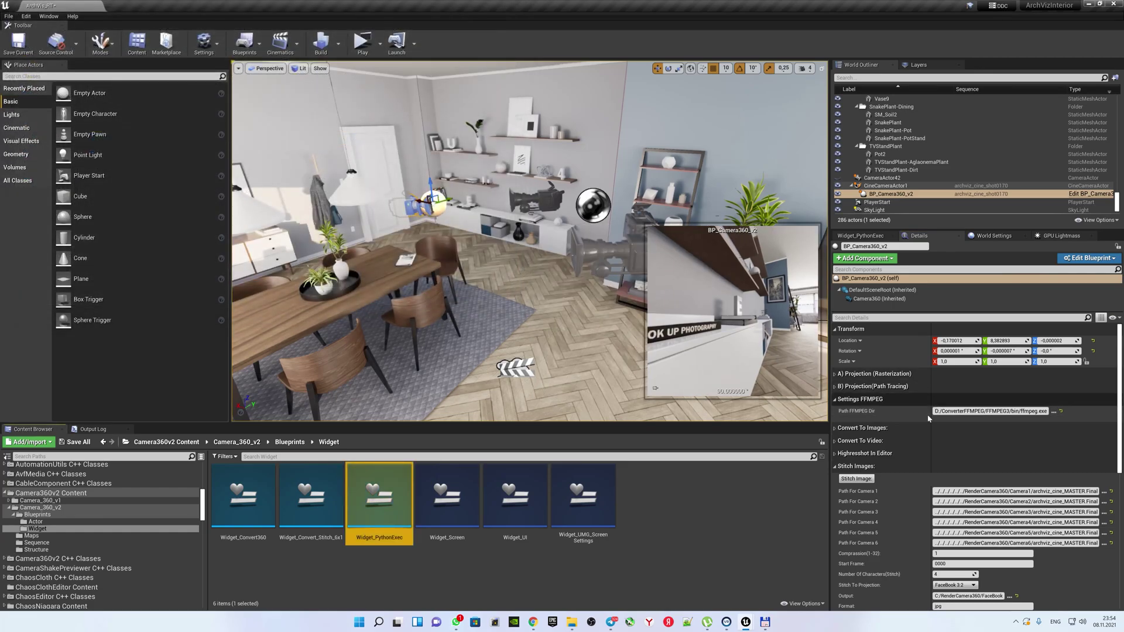
{"action": "left_click", "coordinate": [856, 481]}
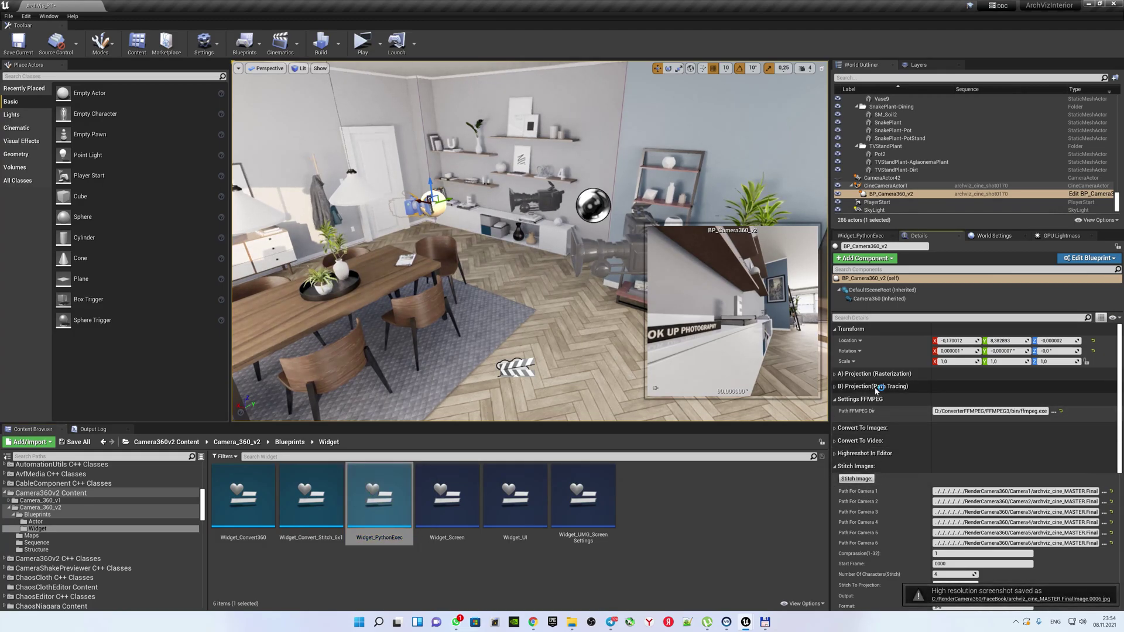
Run the Widget_PythonExec utility widget, then rerun the image stitching from the camera details.
{"action": "left_click", "coordinate": [886, 236]}
{"action": "left_click", "coordinate": [892, 236]}
{"action": "right_click", "coordinate": [378, 501]}
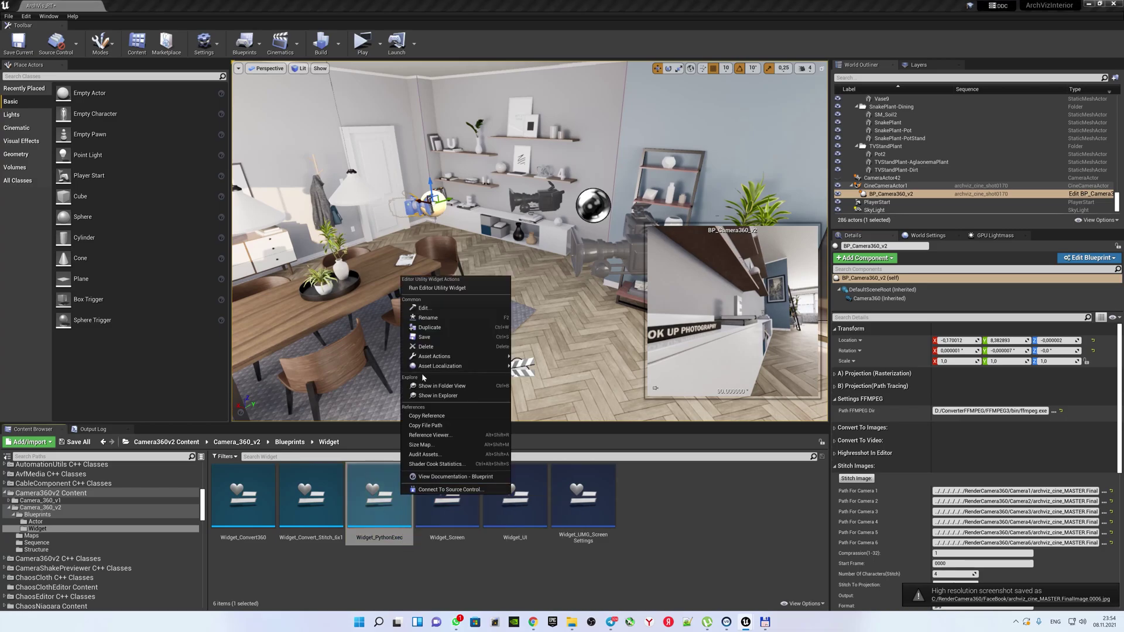
{"action": "left_click", "coordinate": [422, 288]}
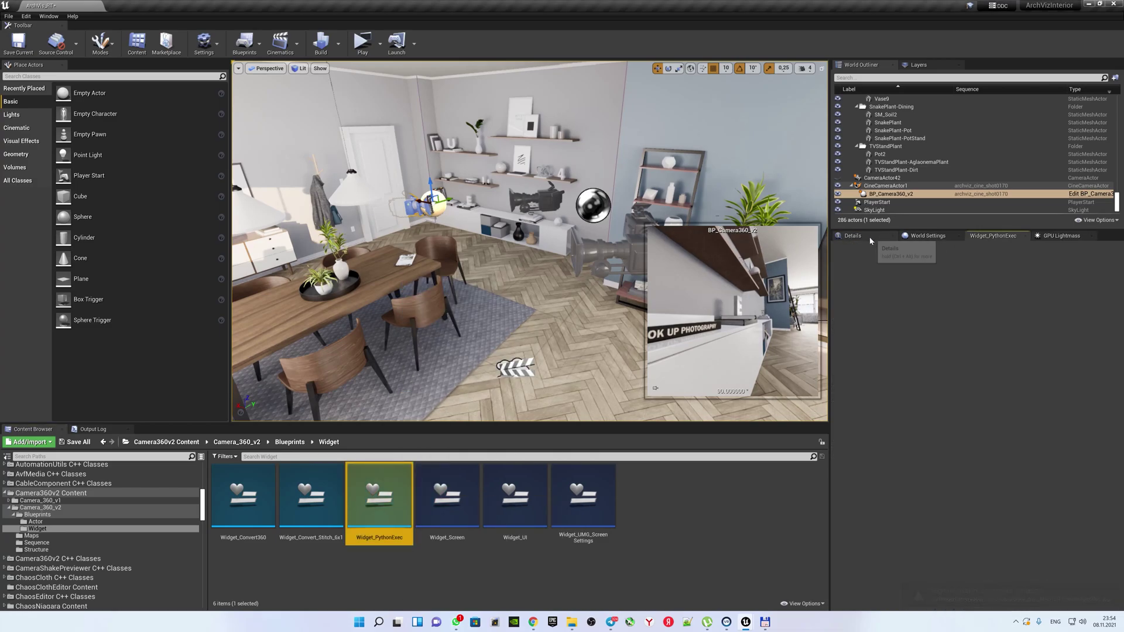
{"action": "left_click", "coordinate": [870, 238]}
{"action": "left_click", "coordinate": [857, 479]}
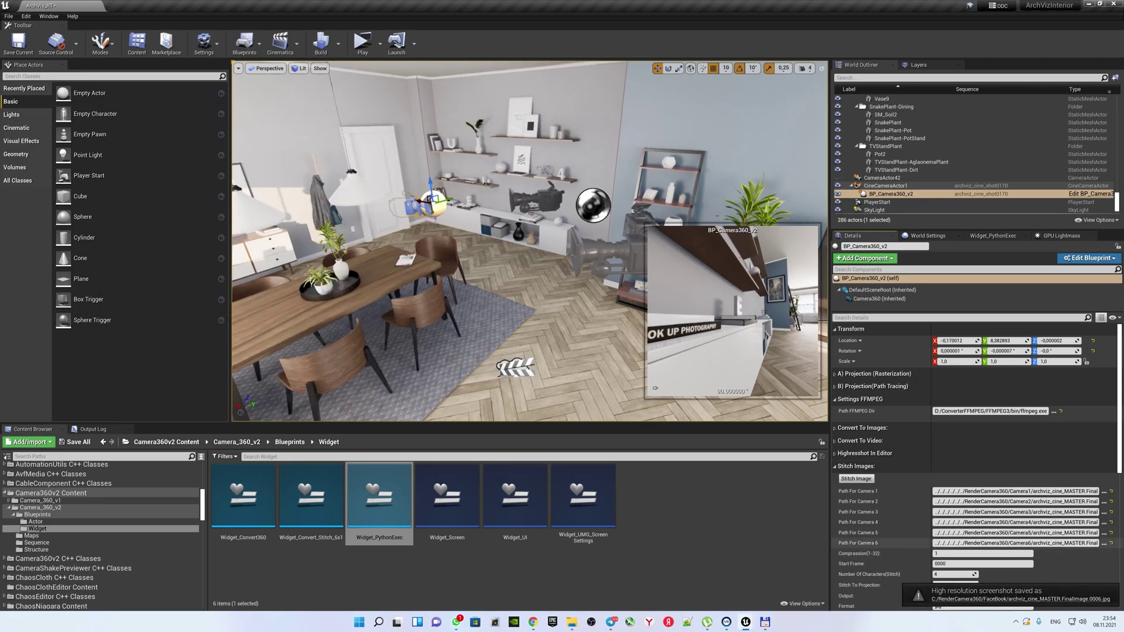
Set camera 1 and camera 2 paths to Image_0000.jpeg in the Camera1 and Camera2 folders.
{"action": "scroll", "coordinate": [925, 548], "scroll_direction": "down", "scroll_amount": 2}
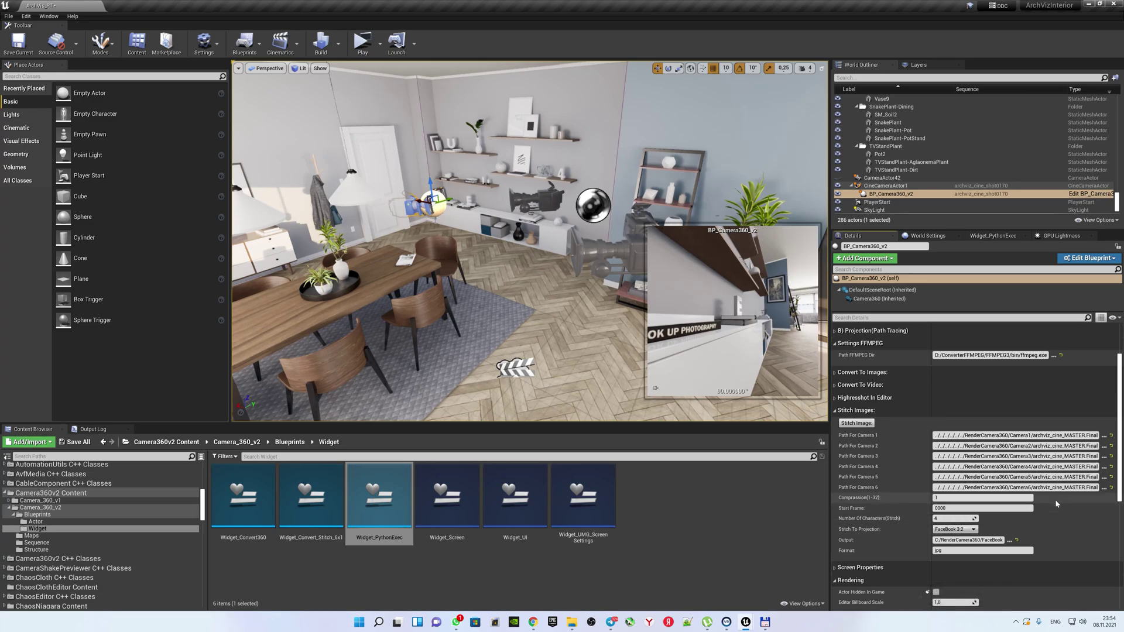
{"action": "left_click", "coordinate": [1104, 436]}
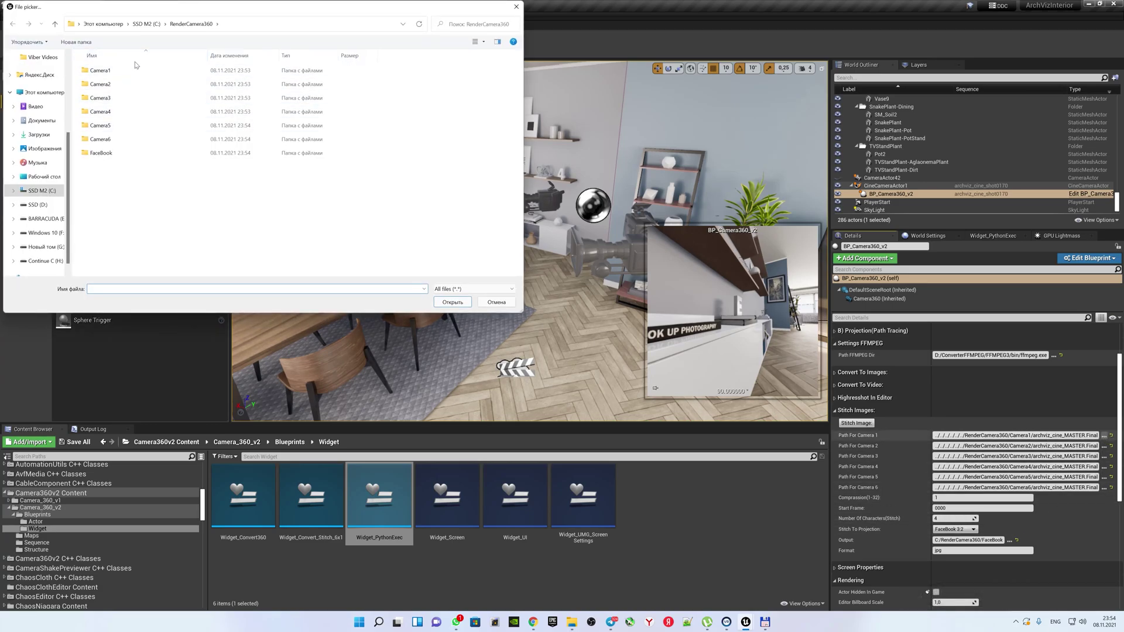
{"action": "double_click", "coordinate": [118, 72]}
{"action": "scroll", "coordinate": [312, 189], "scroll_direction": "down", "scroll_amount": 5}
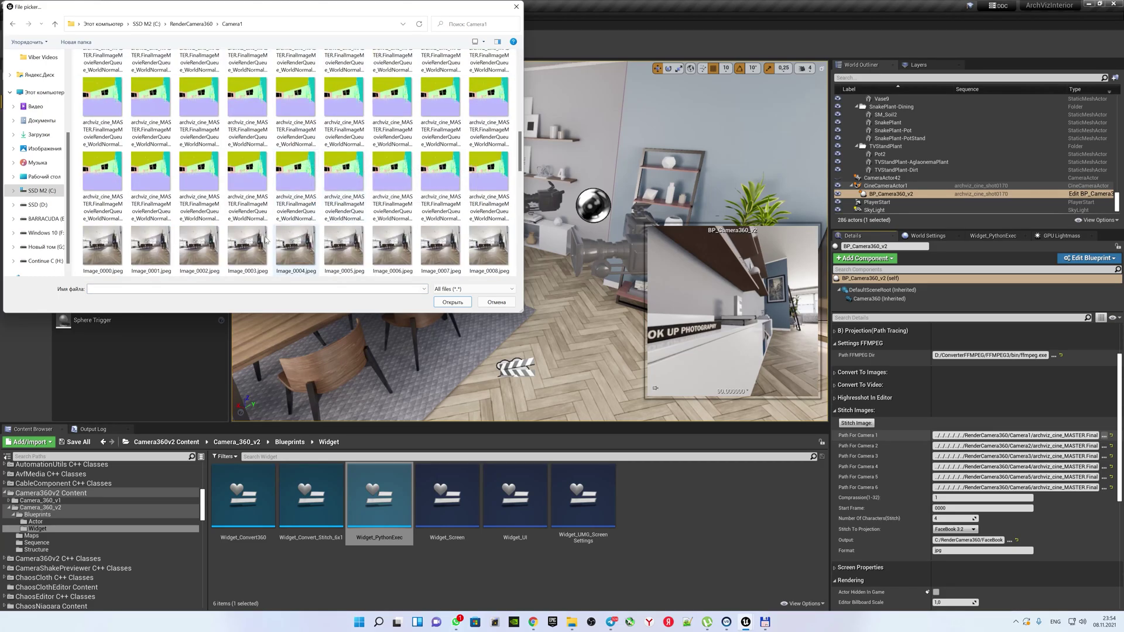
{"action": "left_click", "coordinate": [119, 237]}
{"action": "double_click", "coordinate": [111, 237]}
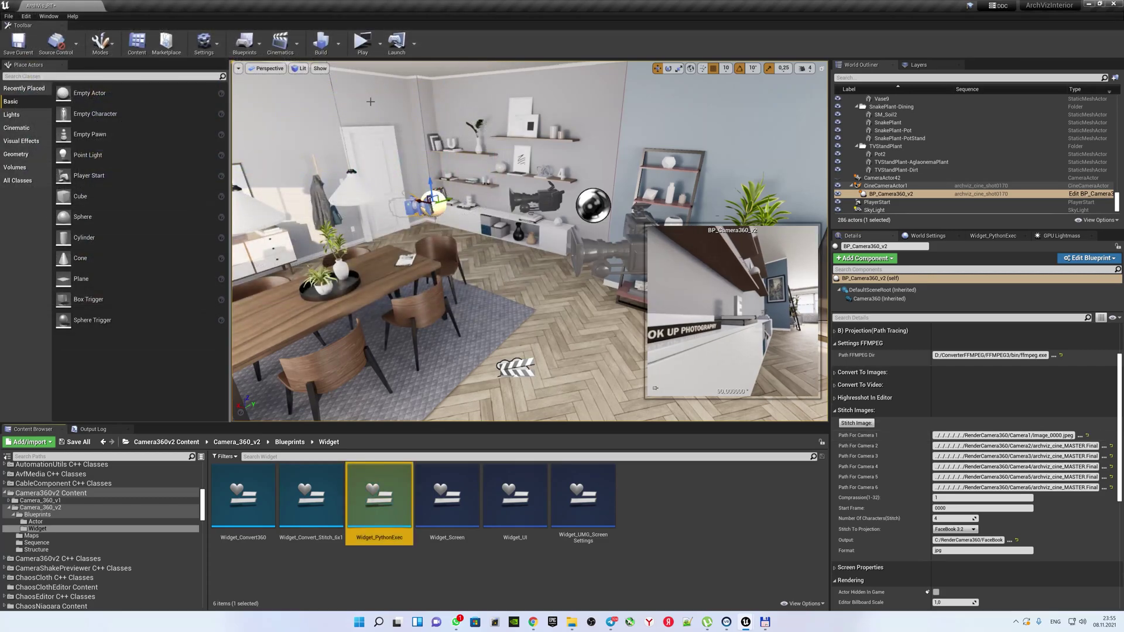
{"action": "left_click", "coordinate": [1104, 446]}
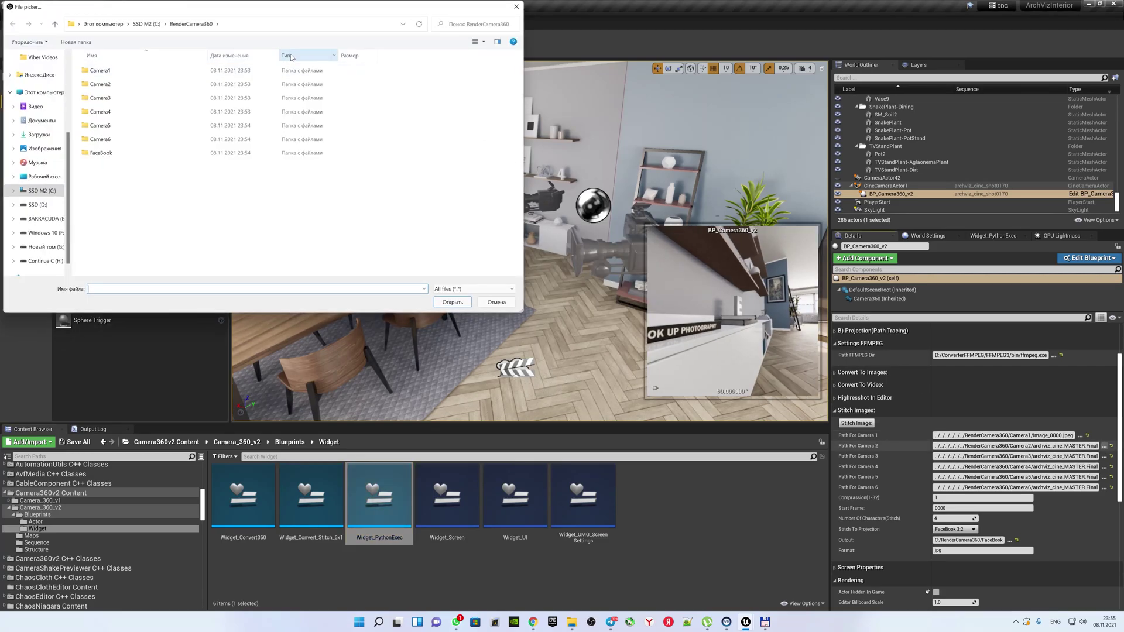
{"action": "double_click", "coordinate": [162, 85]}
{"action": "scroll", "coordinate": [264, 121], "scroll_direction": "down", "scroll_amount": 10}
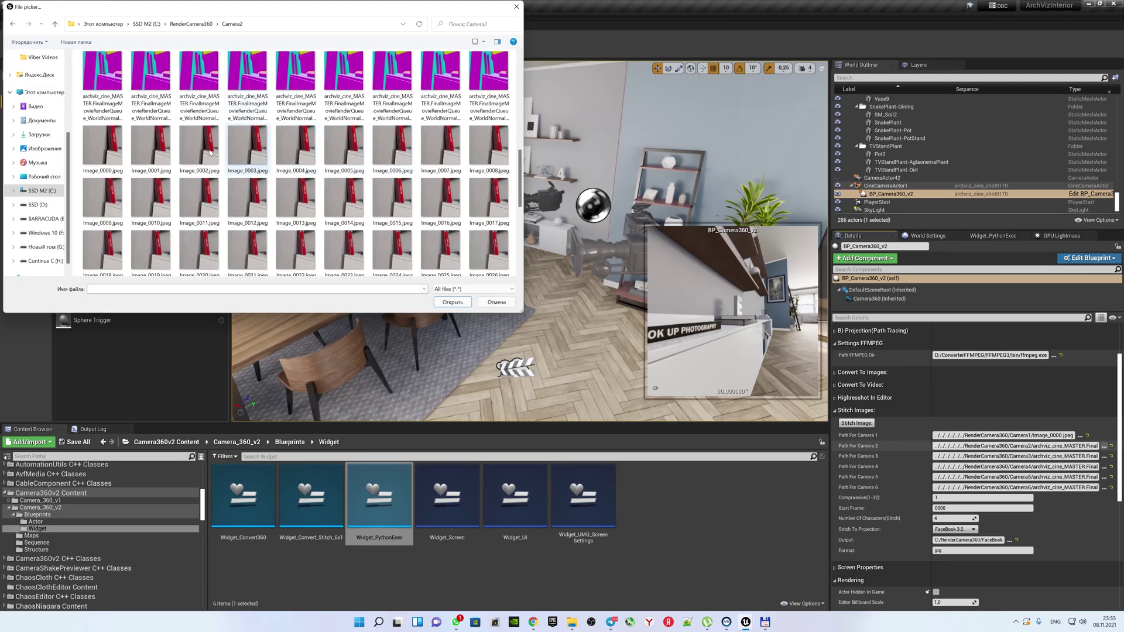
{"action": "double_click", "coordinate": [102, 146]}
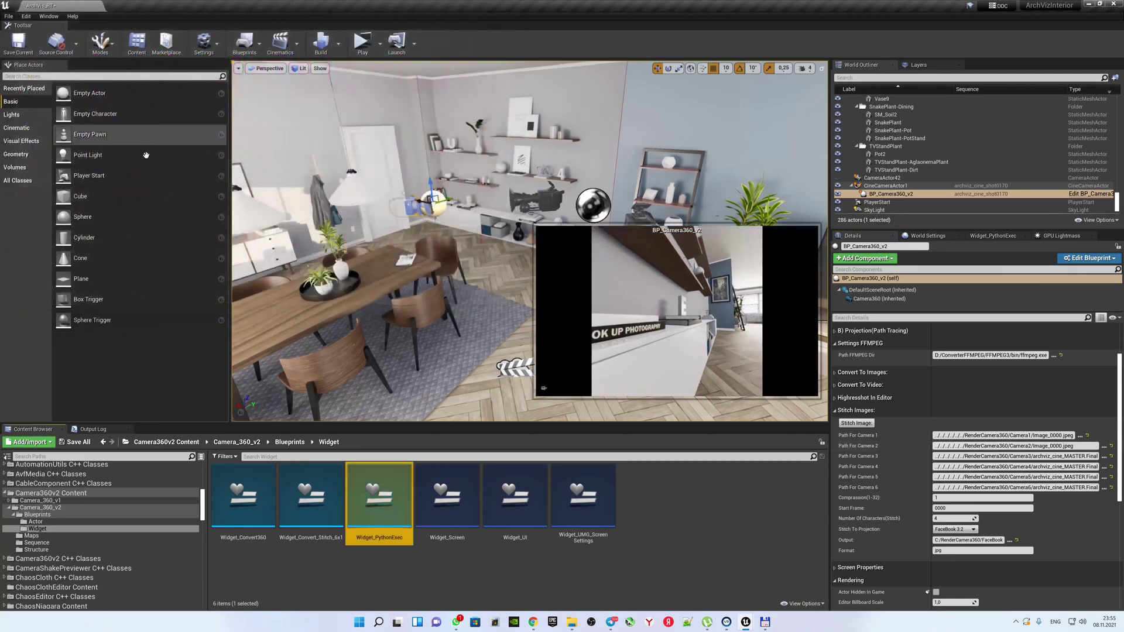
Point cameras 3, 4 and 5 at Image_0000.jpeg in Camera3, Camera4 and Camera5.
{"action": "left_click", "coordinate": [1105, 456]}
{"action": "double_click", "coordinate": [100, 98]}
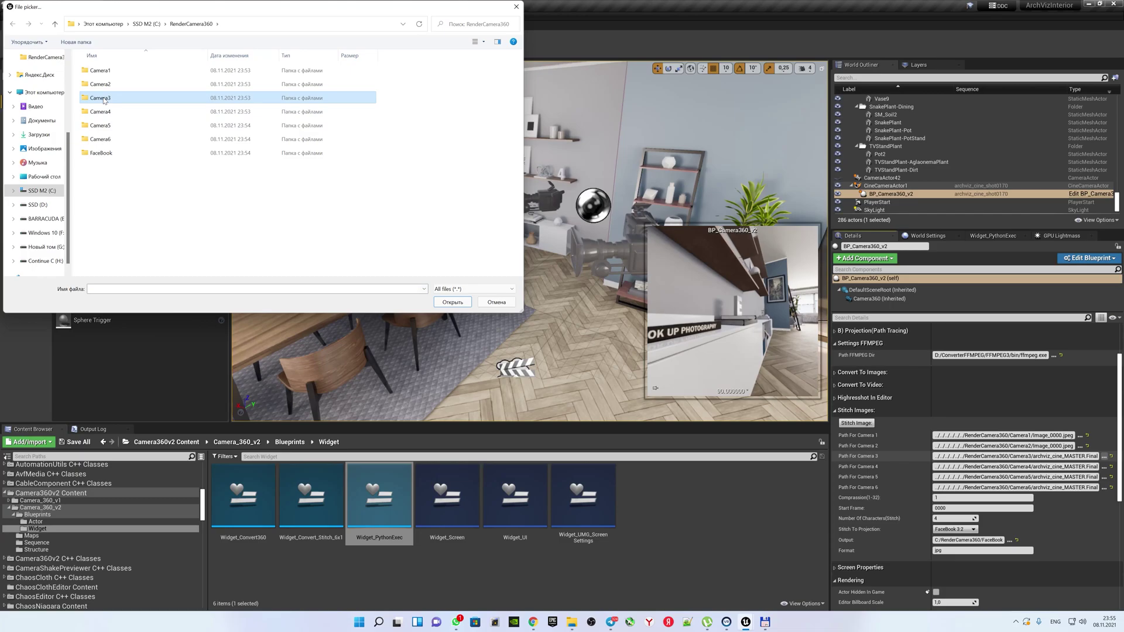
{"action": "scroll", "coordinate": [281, 160], "scroll_direction": "down", "scroll_amount": 5}
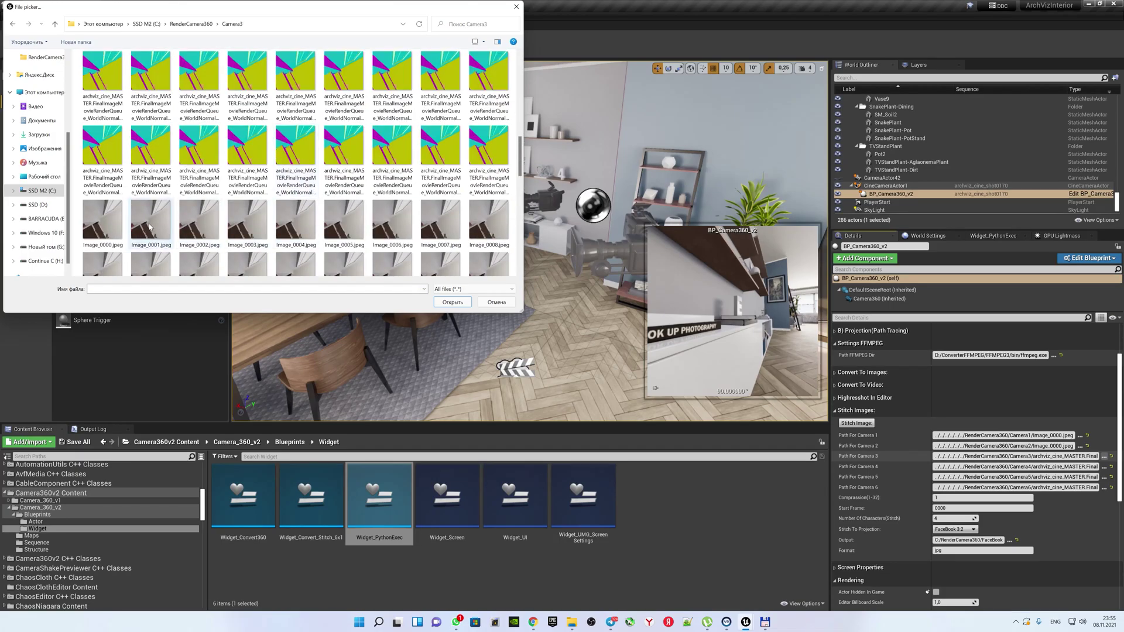
{"action": "double_click", "coordinate": [106, 216]}
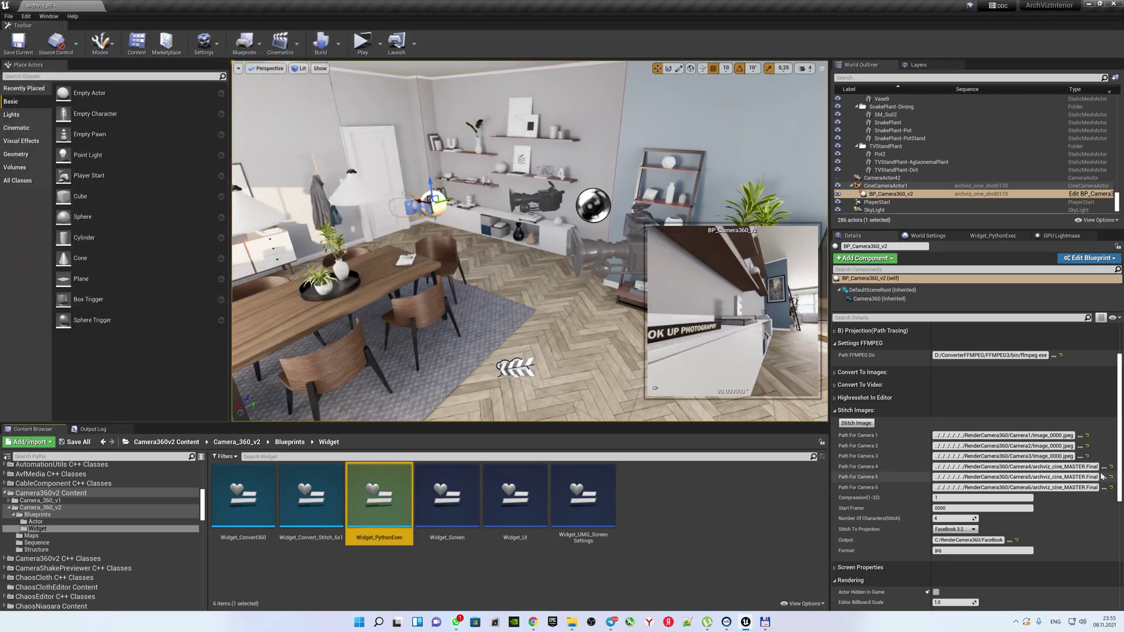
{"action": "left_click", "coordinate": [1105, 467]}
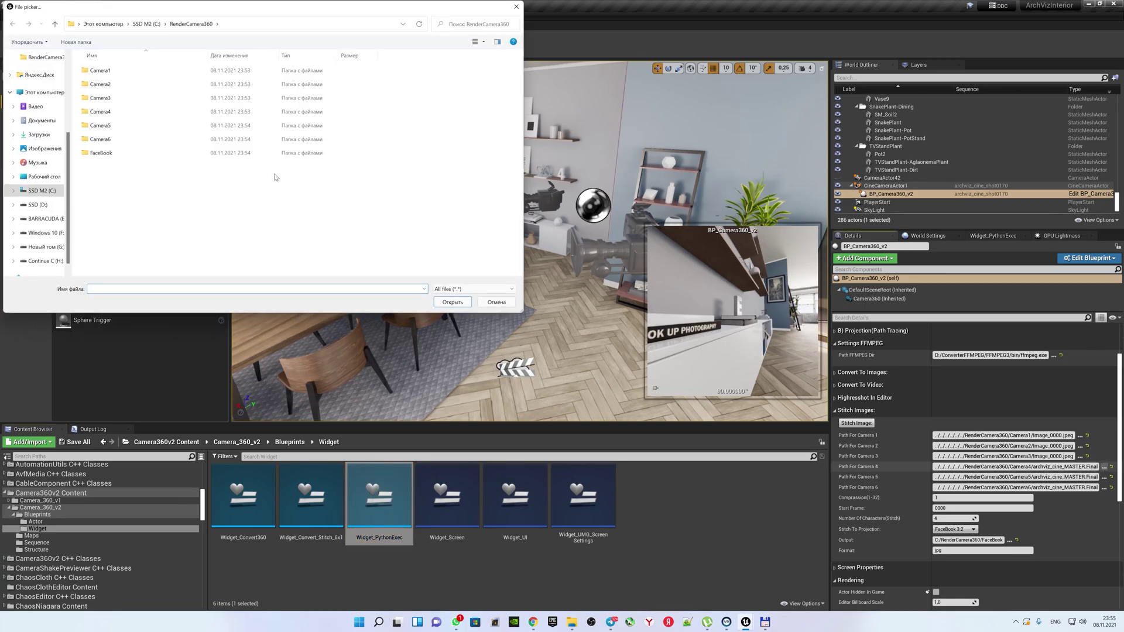
{"action": "scroll", "coordinate": [144, 167], "scroll_direction": "down", "scroll_amount": 1}
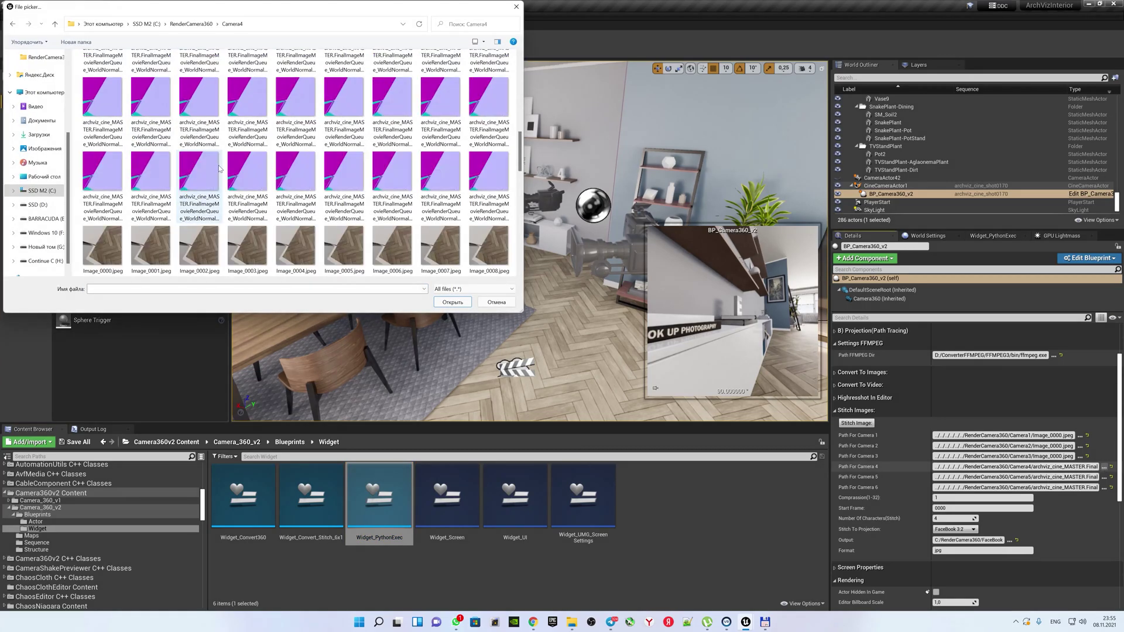
{"action": "double_click", "coordinate": [115, 231]}
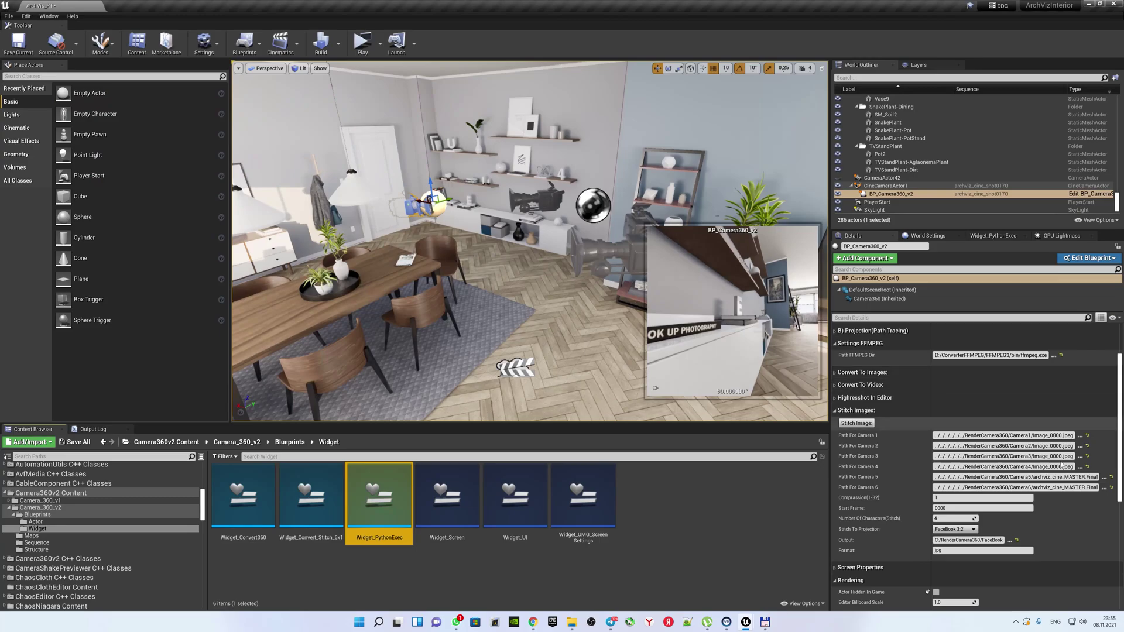
{"action": "left_click", "coordinate": [1105, 477]}
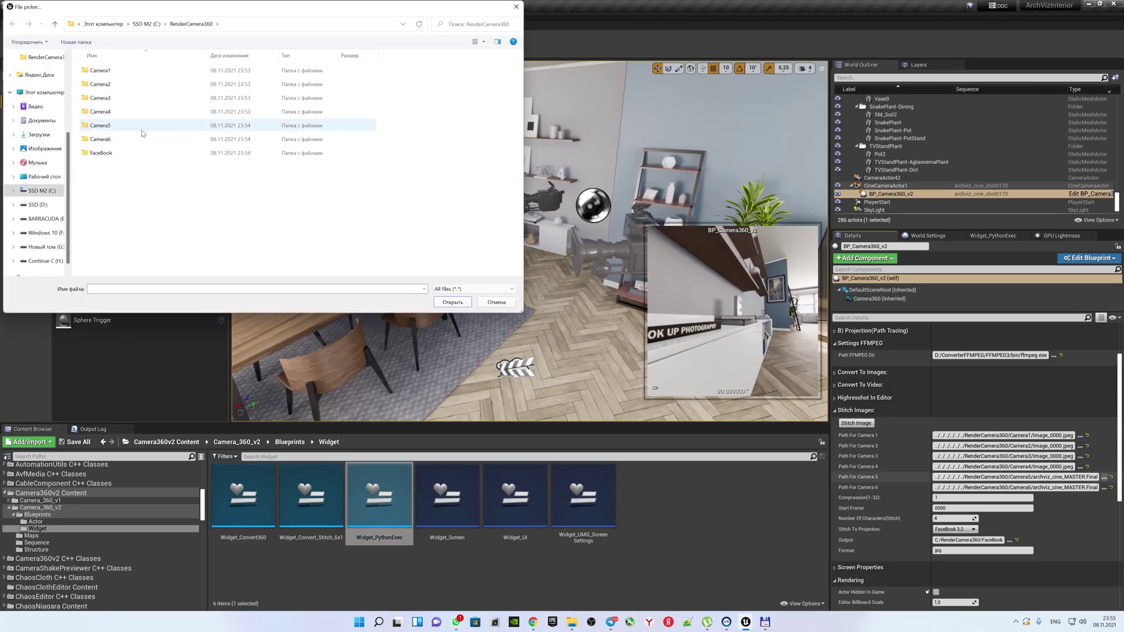
{"action": "scroll", "coordinate": [229, 174], "scroll_direction": "down", "scroll_amount": 5}
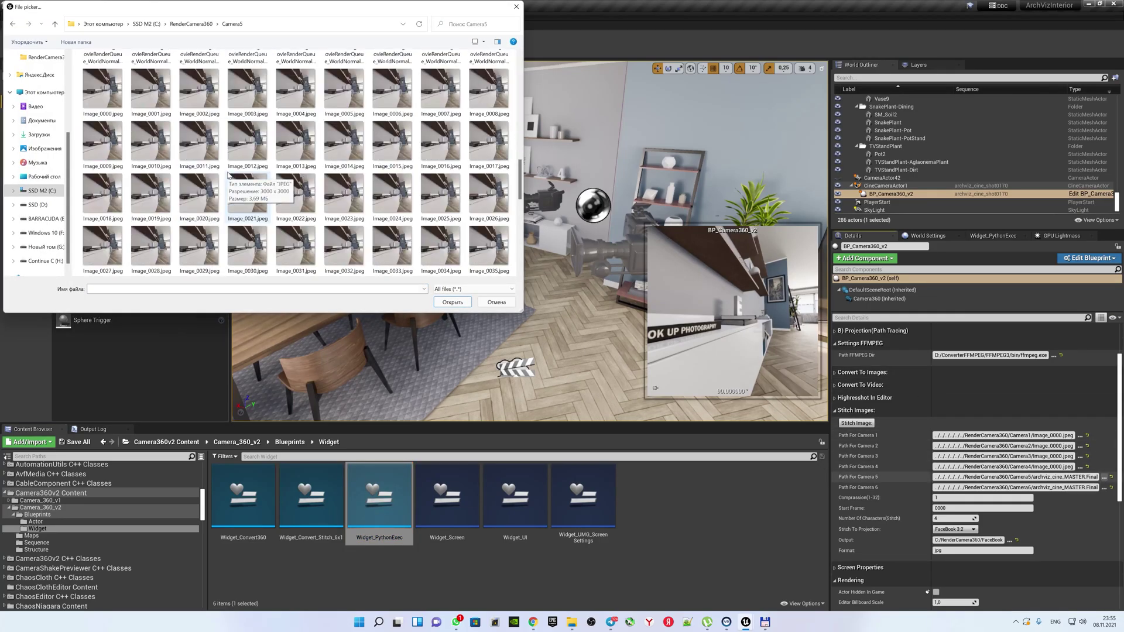
{"action": "scroll", "coordinate": [228, 174], "scroll_direction": "up", "scroll_amount": 5}
{"action": "double_click", "coordinate": [103, 222]}
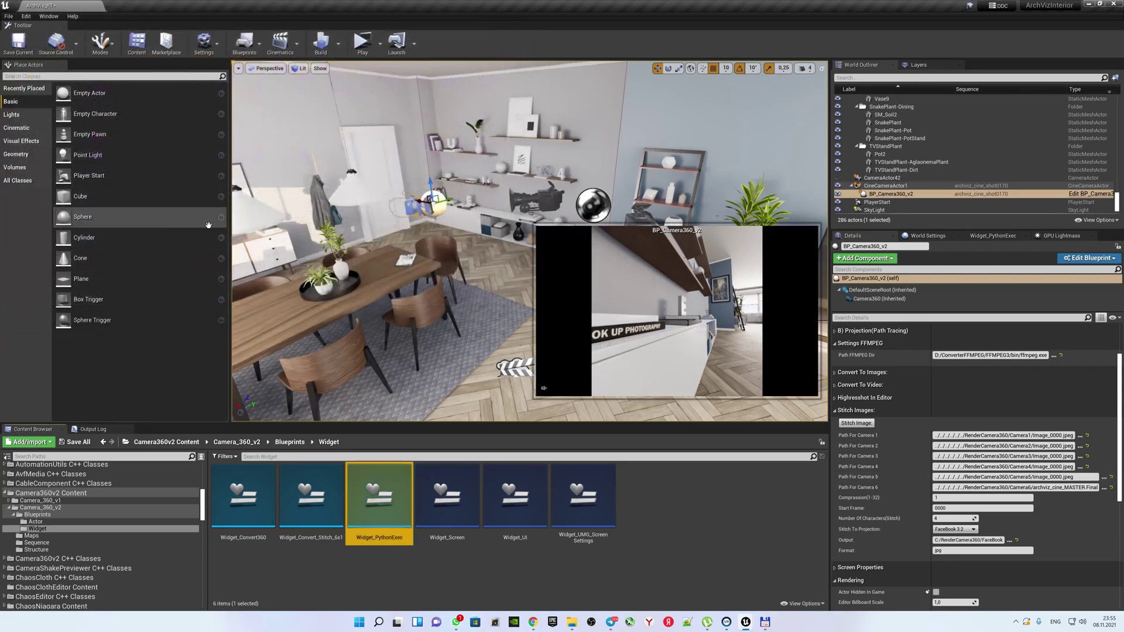
Set camera 6 to Camera6/Image_0000.jpeg and stitch all six cameras into FaceBook panorama frames.
{"action": "left_click", "coordinate": [1104, 488]}
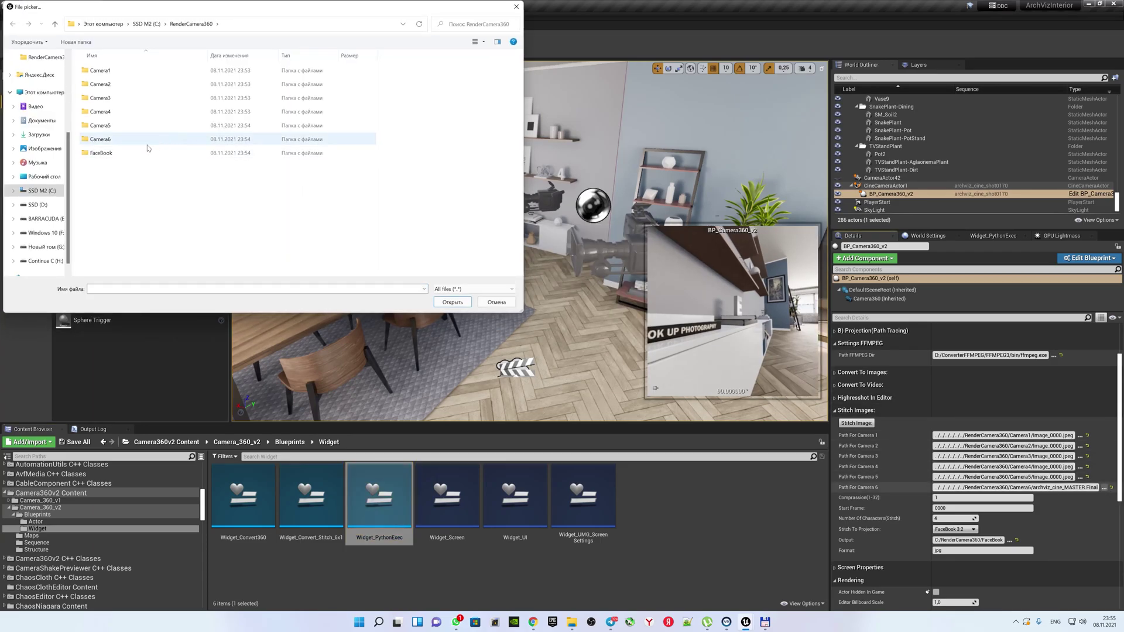
{"action": "double_click", "coordinate": [100, 139]}
{"action": "scroll", "coordinate": [315, 171], "scroll_direction": "down", "scroll_amount": 1}
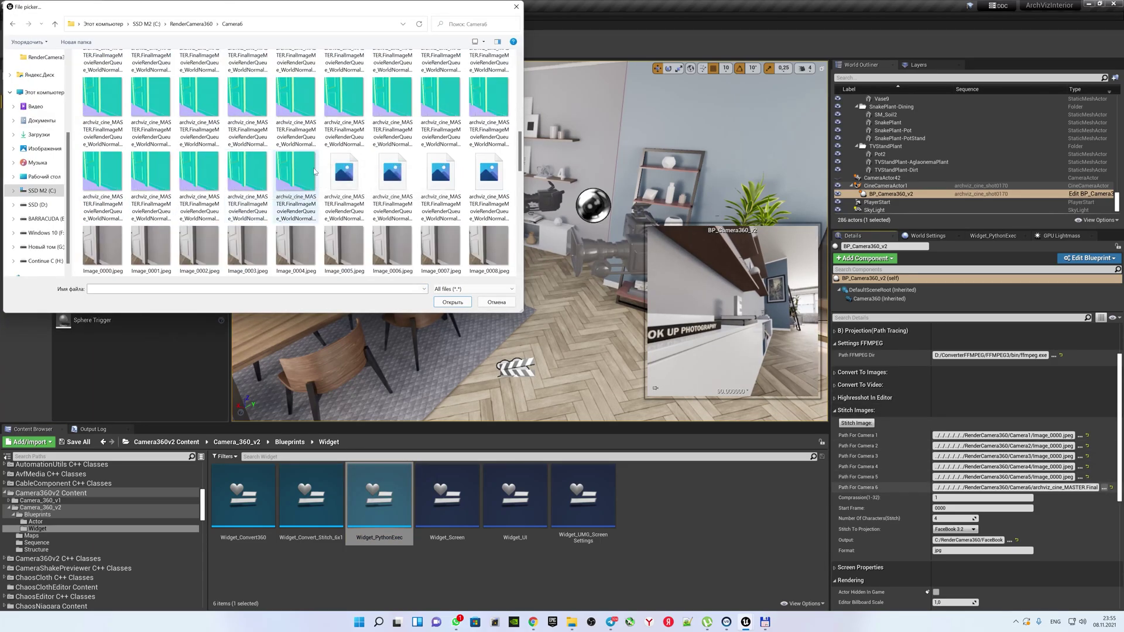
{"action": "left_click", "coordinate": [460, 302]}
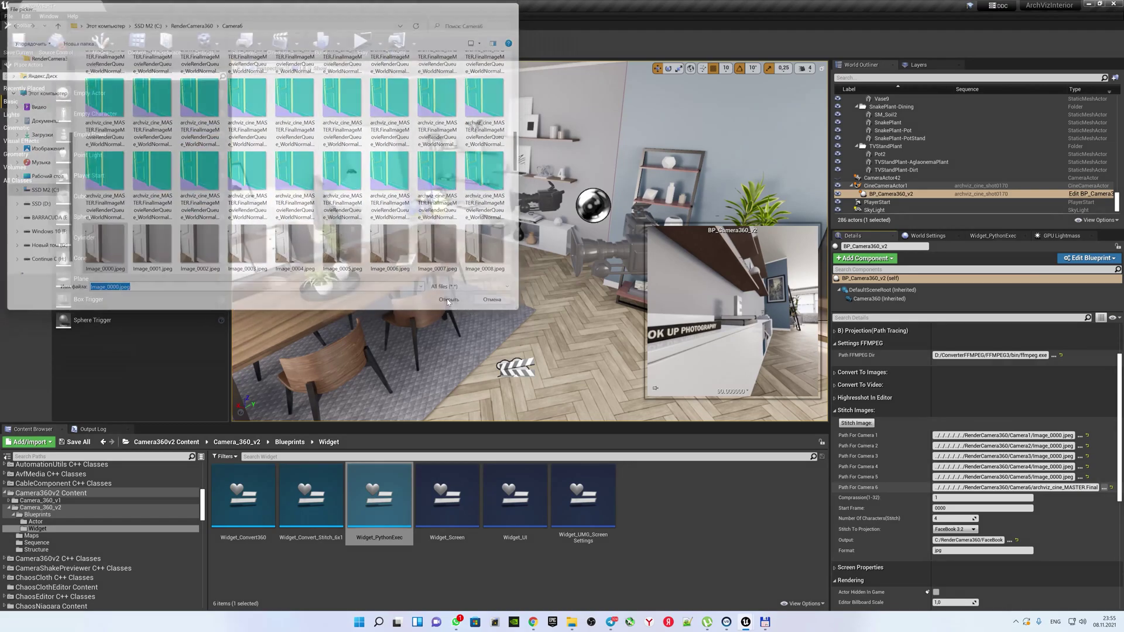
{"action": "left_click", "coordinate": [869, 427]}
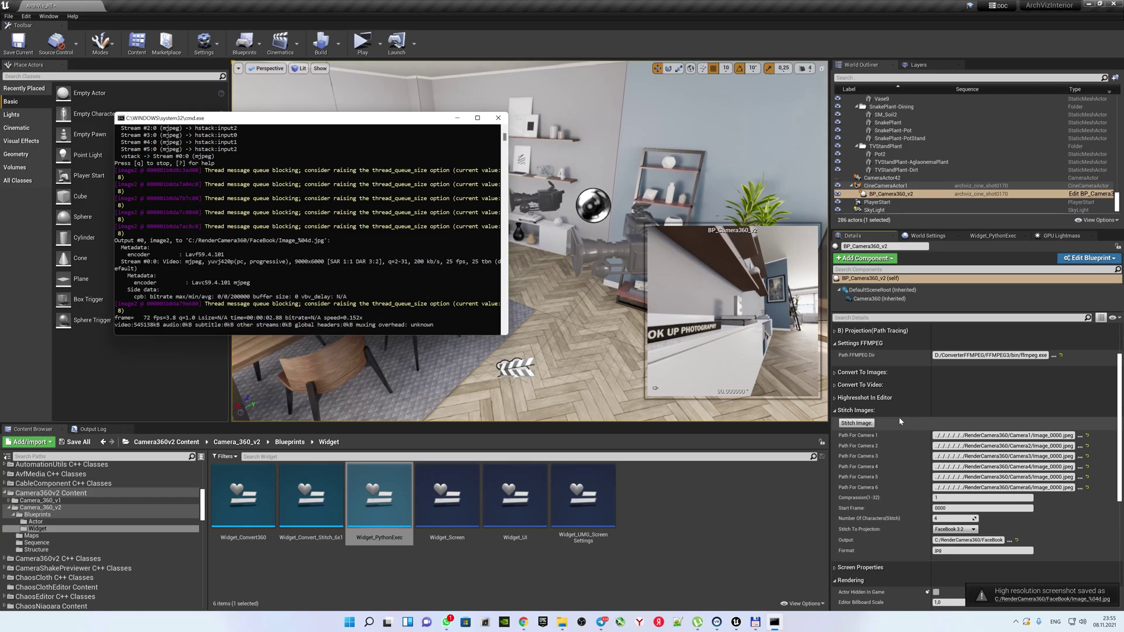
Open RenderCamera360 > FaceBook and view Image_0001.jpg and the following stitched frames.
{"action": "mouse_move", "coordinate": [572, 622]}
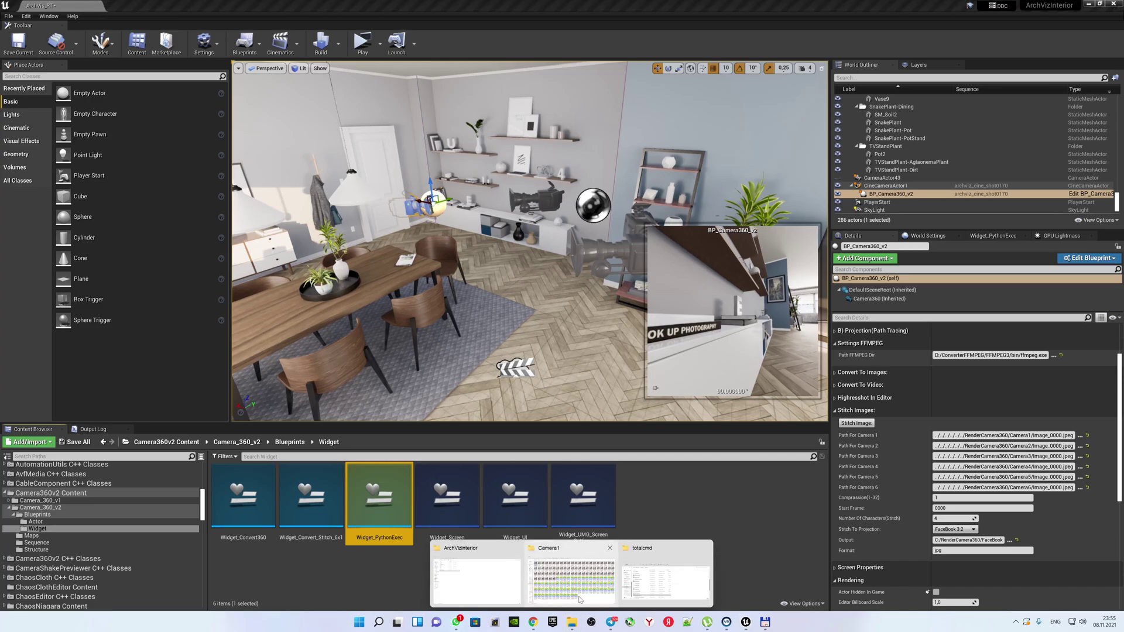
{"action": "left_click", "coordinate": [546, 564]}
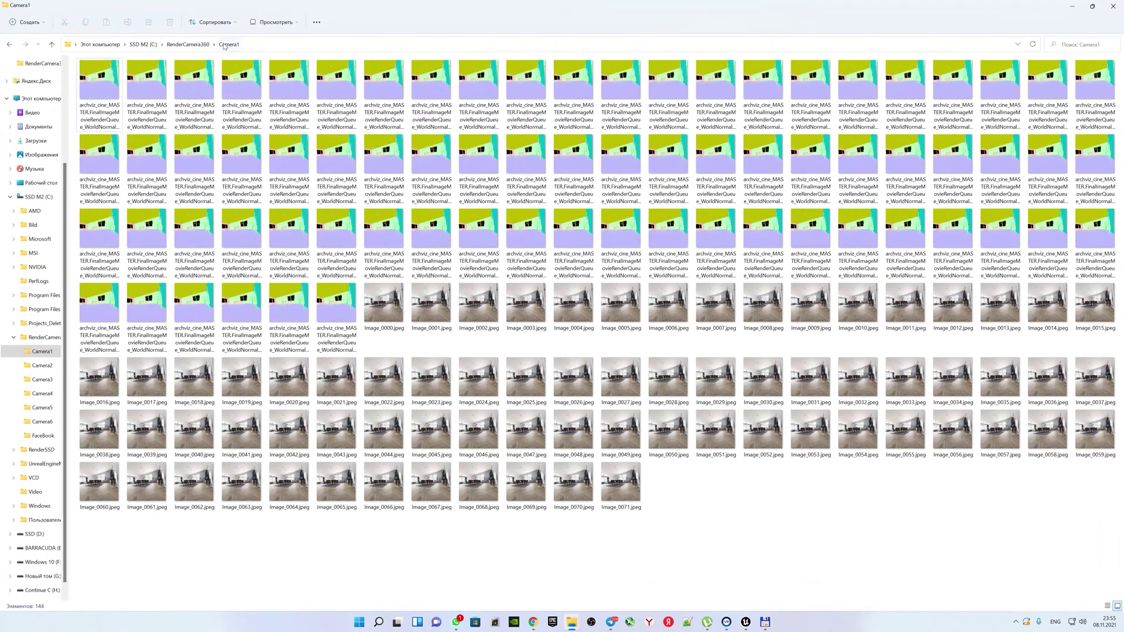
{"action": "left_click", "coordinate": [199, 46]}
{"action": "double_click", "coordinate": [497, 93]}
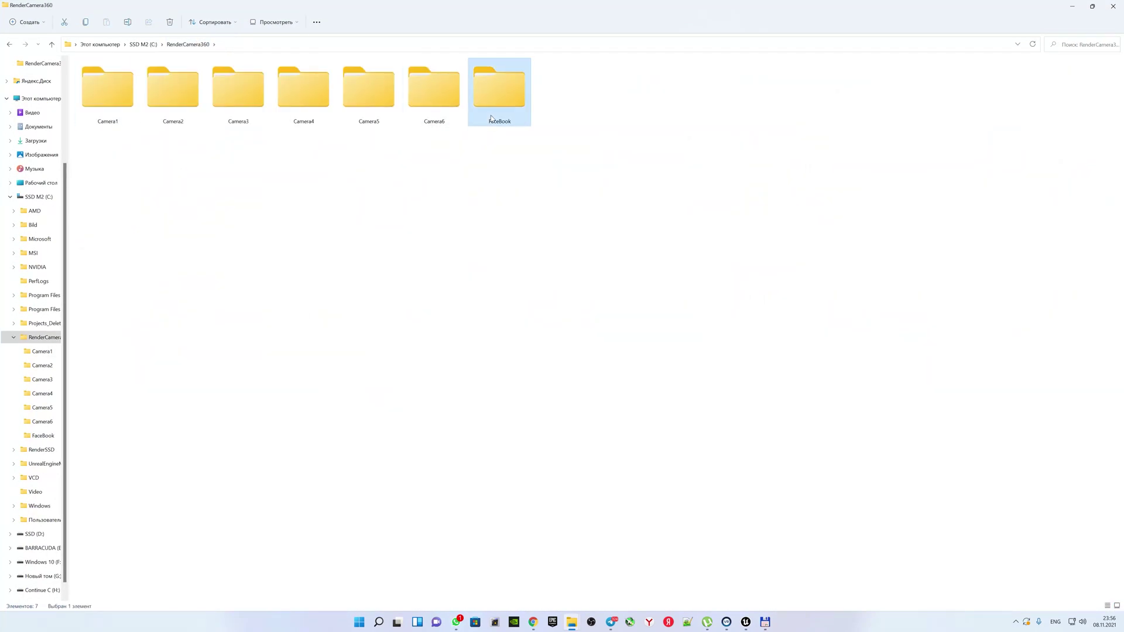
{"action": "double_click", "coordinate": [242, 87]}
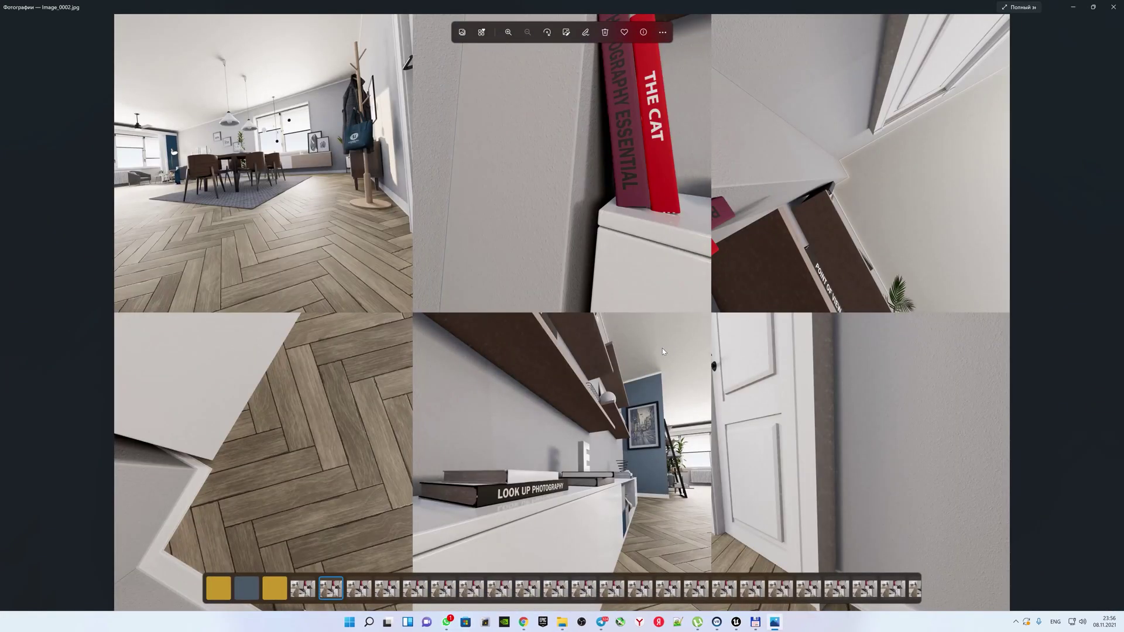
{"action": "key", "text": "Right"}
{"action": "key", "text": "Right"}
{"action": "key", "text": "Right"}
{"action": "key", "text": "Right"}
{"action": "key", "text": "Right"}
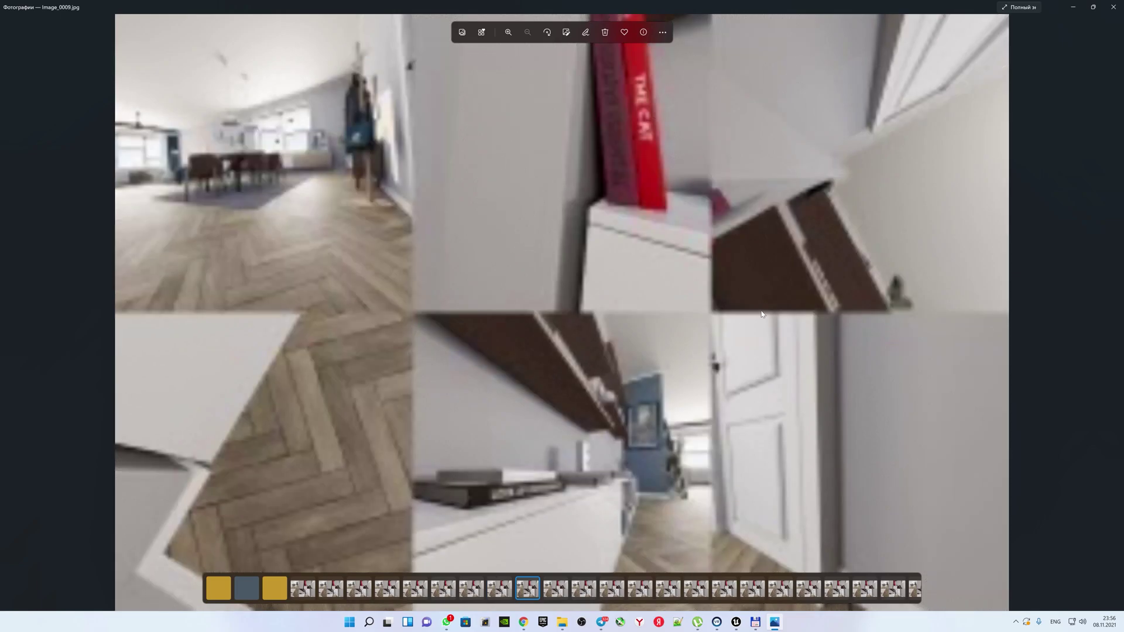
{"action": "key", "text": "Right"}
{"action": "key", "text": "Right"}
{"action": "key", "text": "Right"}
{"action": "key", "text": "Right"}
{"action": "key", "text": "Right"}
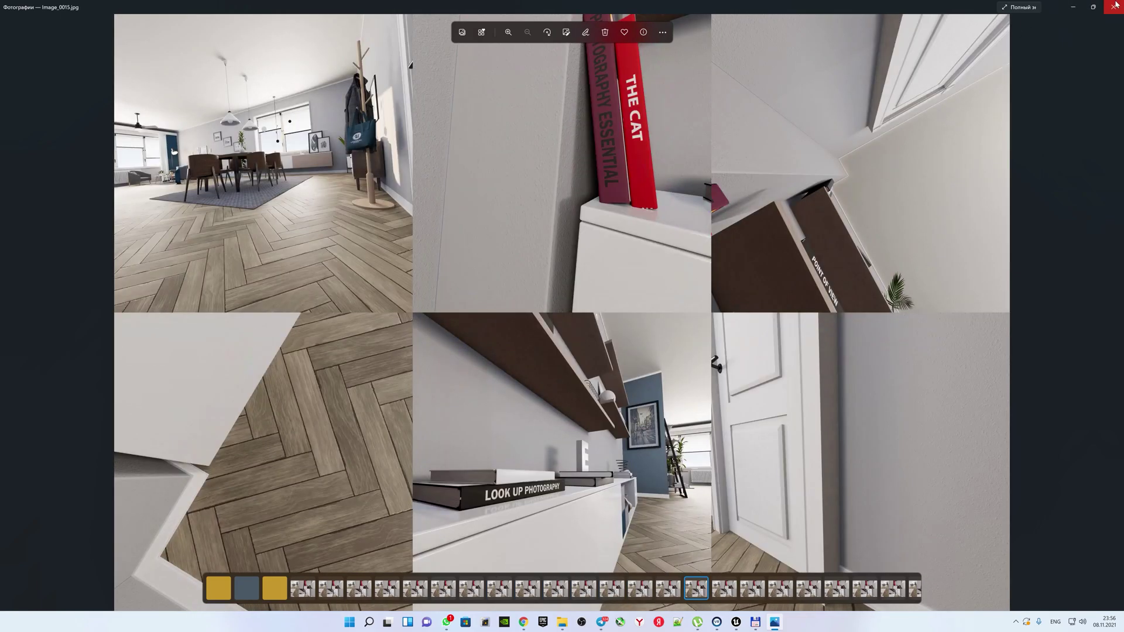
Close the image viewer and Explorer, then collapse the Stitch Images settings in Unreal.
{"action": "left_click", "coordinate": [1119, 5]}
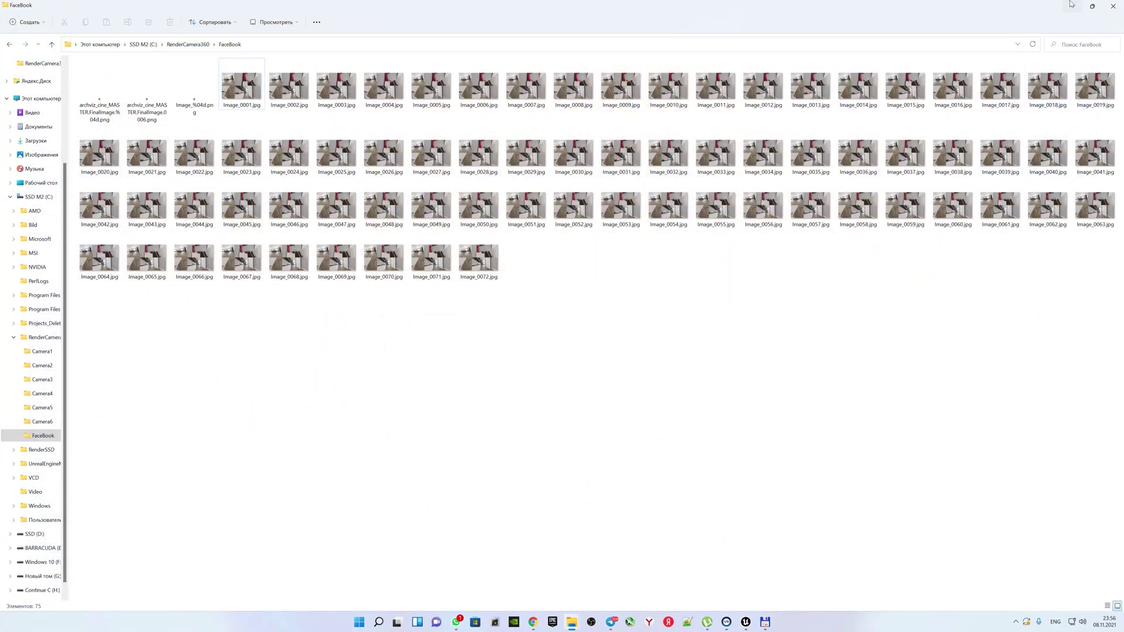
{"action": "left_click", "coordinate": [1066, 6]}
{"action": "left_click", "coordinate": [835, 411]}
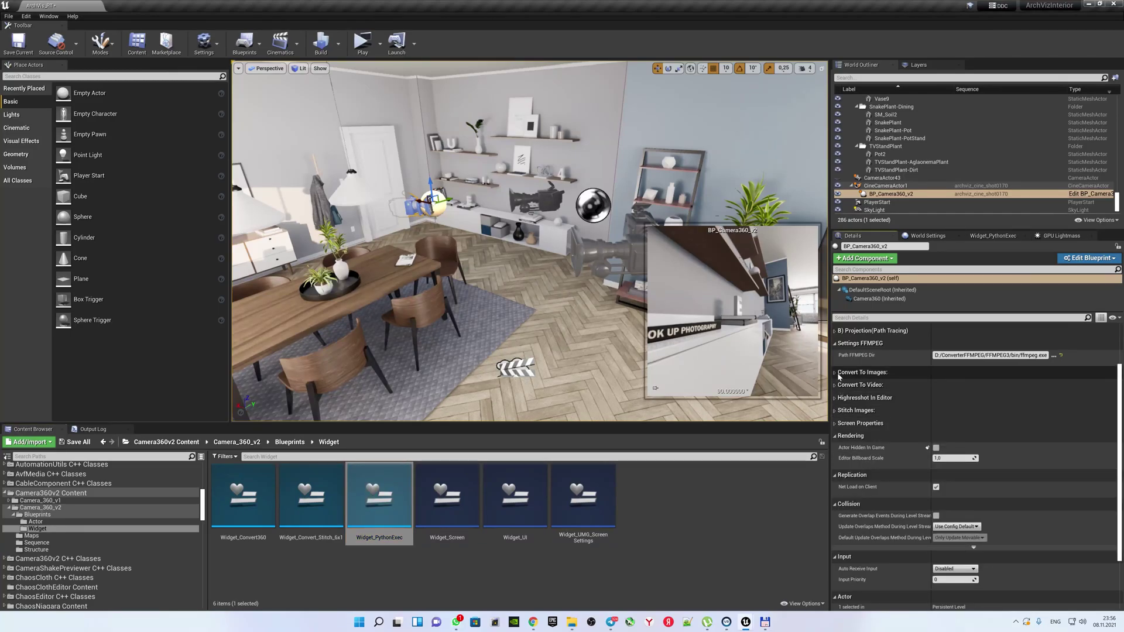
Set Input Sequence to FaceBook/Image_0001.jpg, Start Frame 0001, Full Dome FOV 0, and run Convert To Video.
{"action": "left_click", "coordinate": [836, 386]}
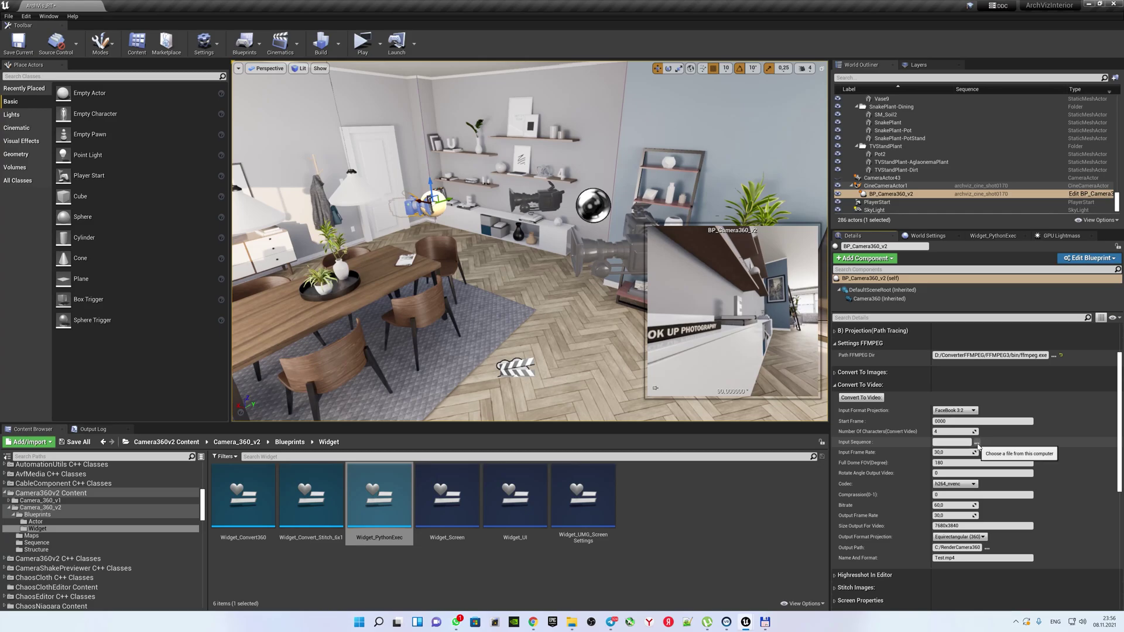
{"action": "left_click", "coordinate": [977, 443]}
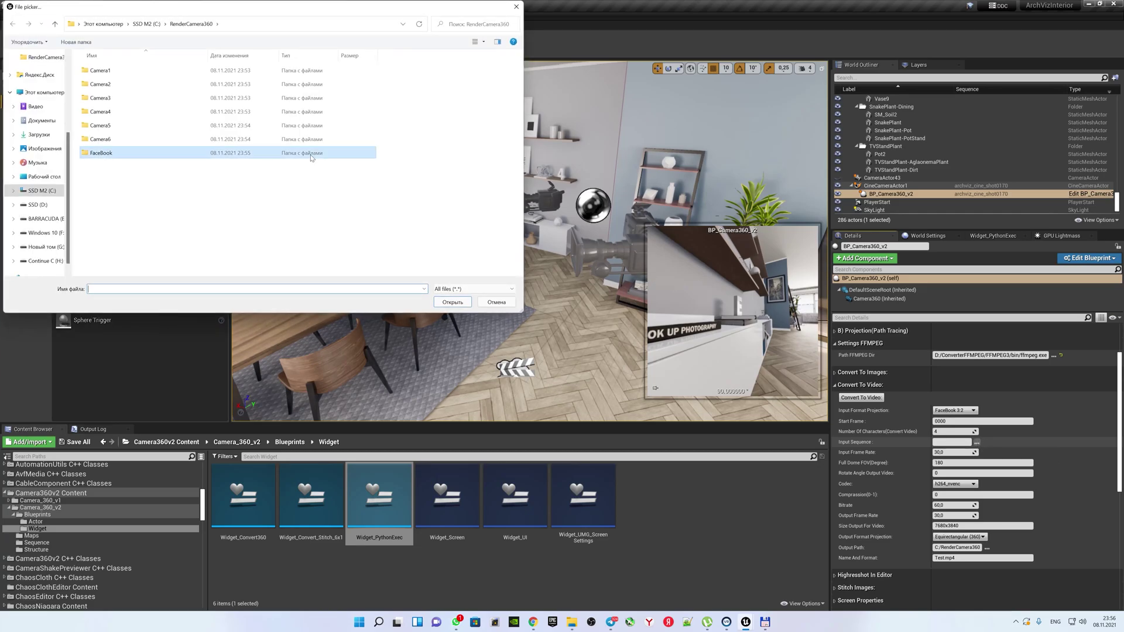
{"action": "double_click", "coordinate": [158, 152]}
{"action": "left_click", "coordinate": [258, 85]}
{"action": "double_click", "coordinate": [257, 85]}
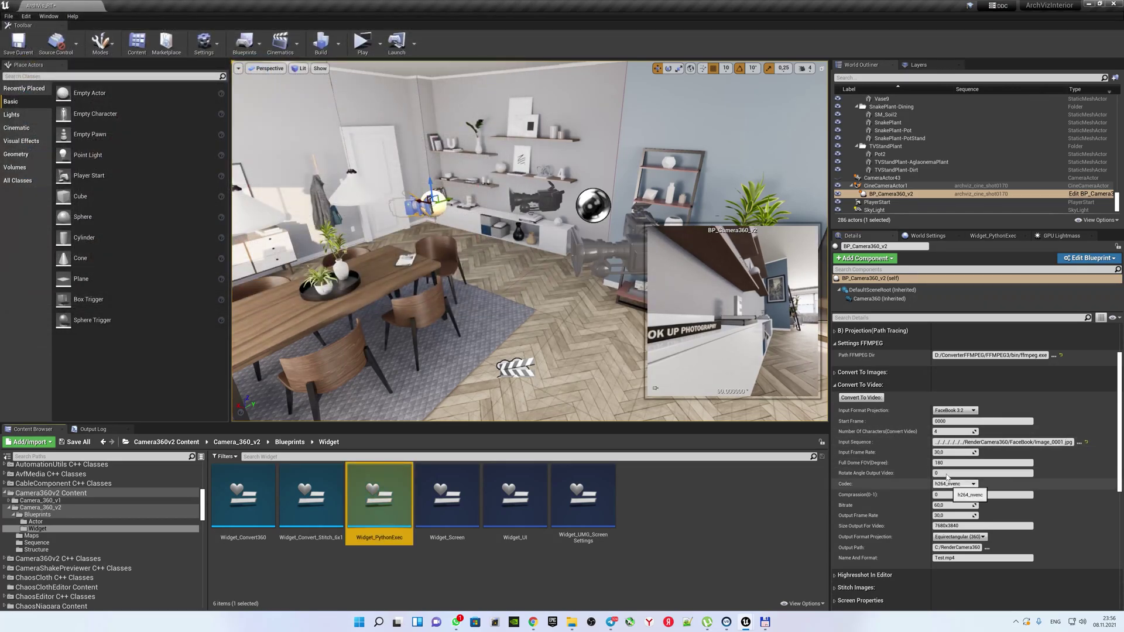
{"action": "left_click", "coordinate": [952, 421]}
{"action": "key", "text": "Return"}
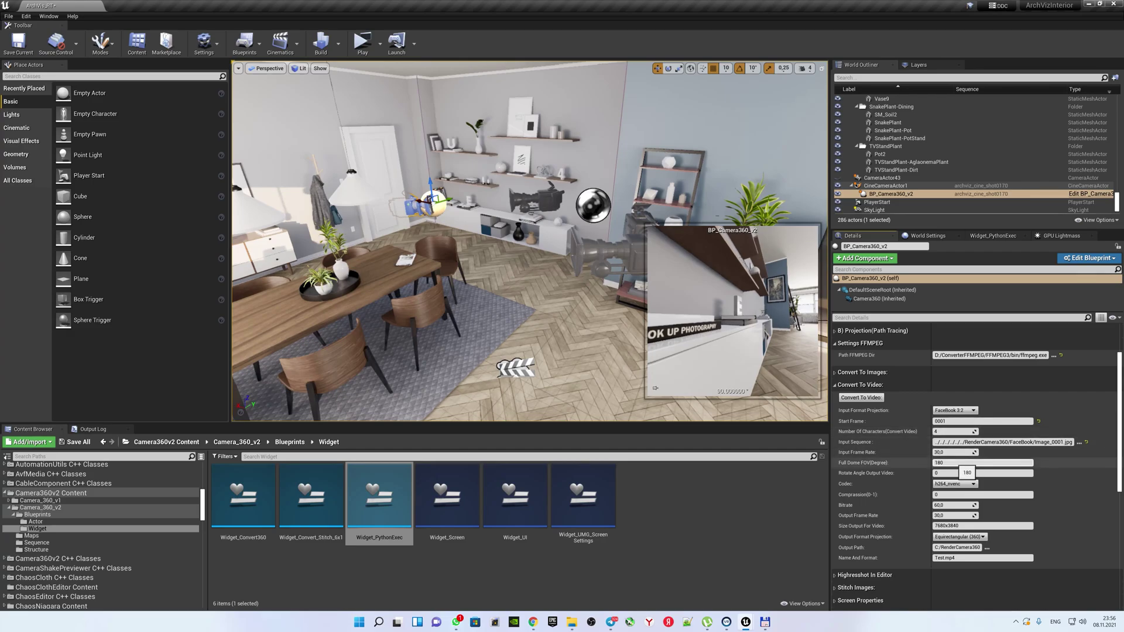
{"action": "type", "text": "0"}
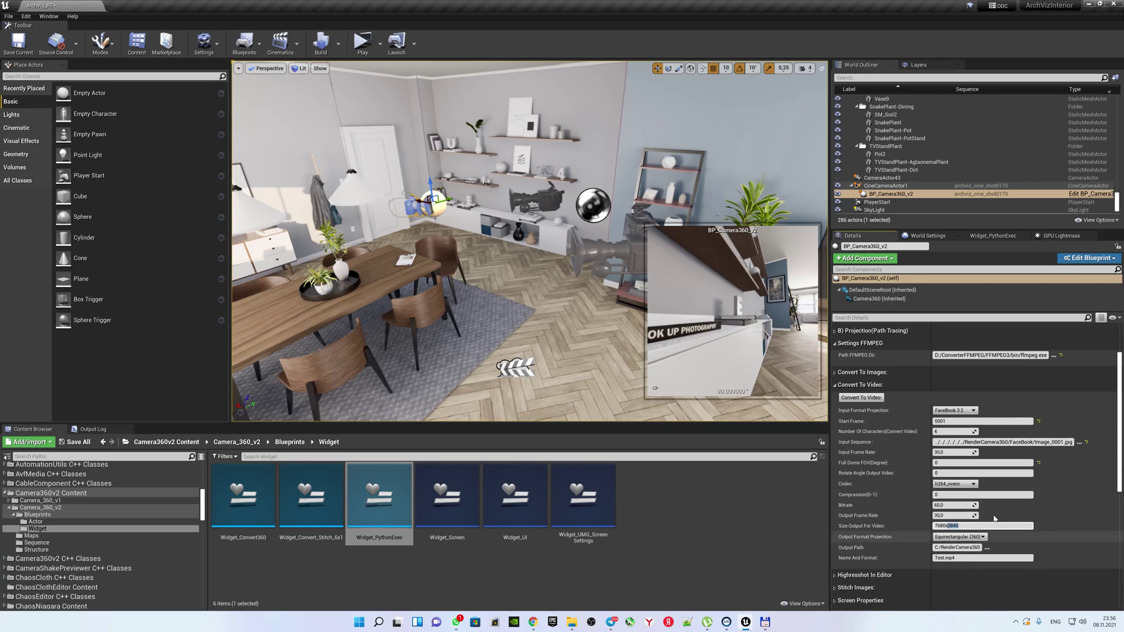
{"action": "left_click", "coordinate": [867, 400]}
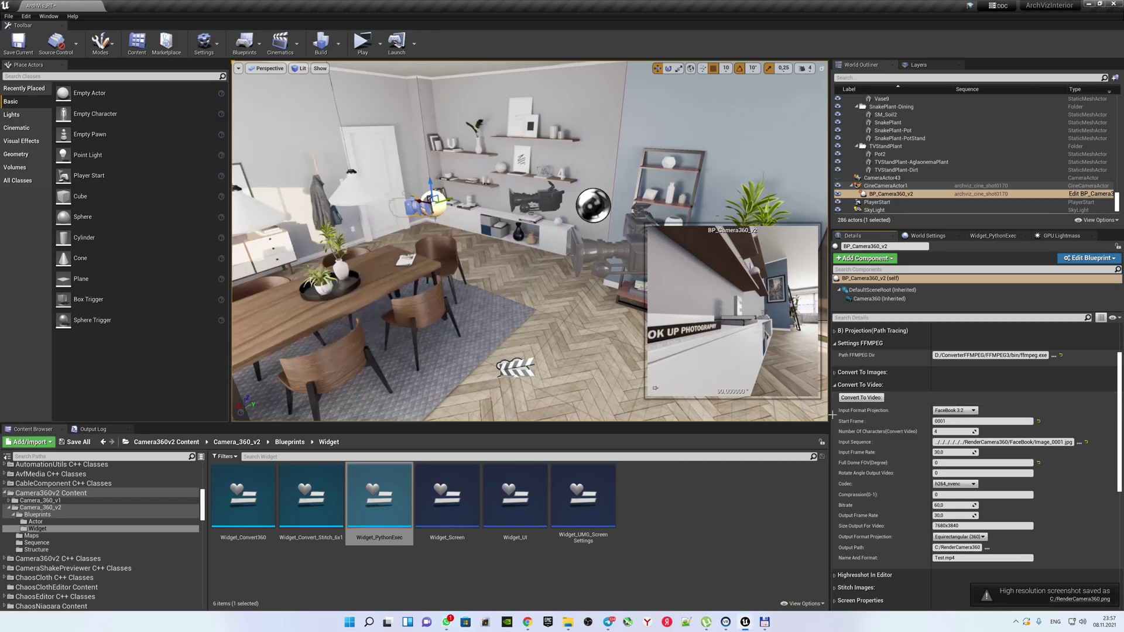
Switch the codec to hevc_nvenc and rerun the video conversion.
{"action": "left_click", "coordinate": [953, 484]}
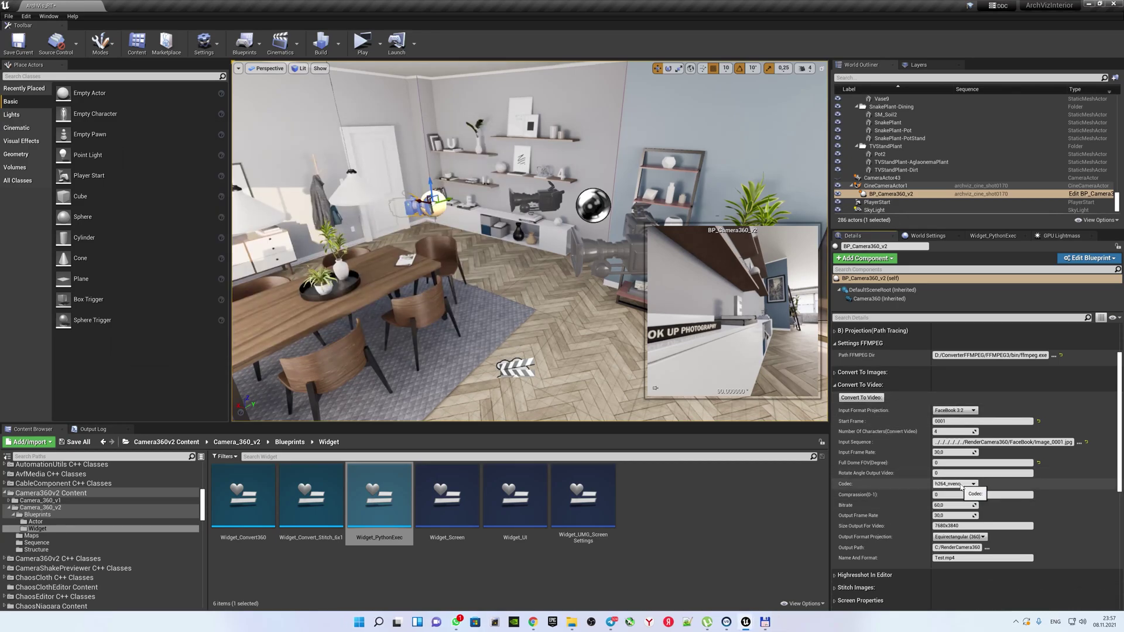
{"action": "left_click", "coordinate": [962, 486]}
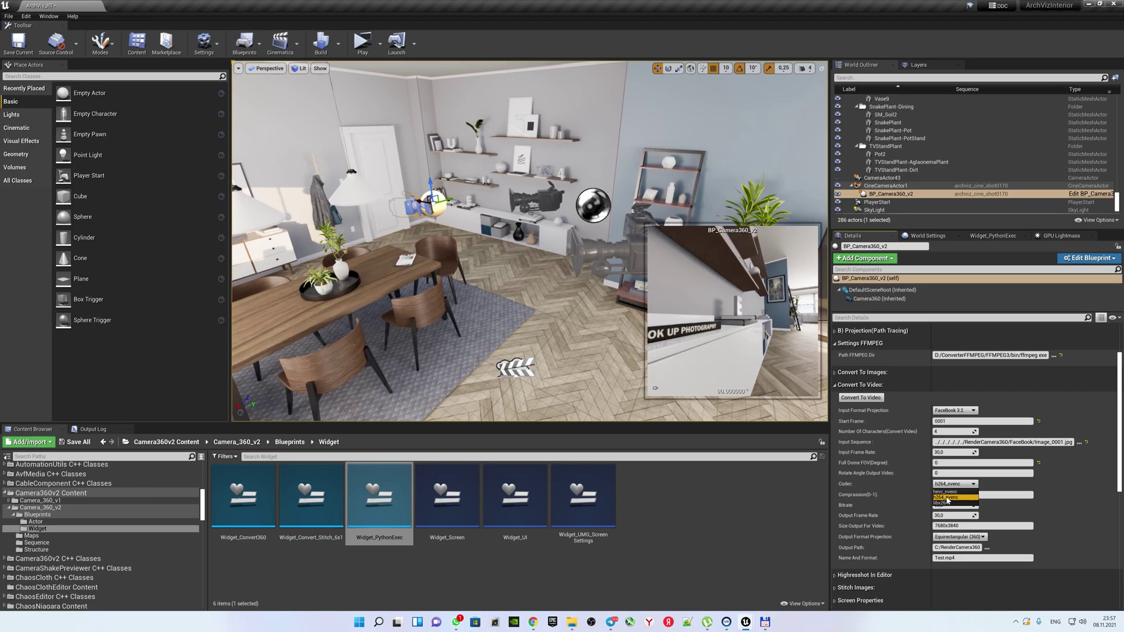
{"action": "left_click", "coordinate": [949, 492]}
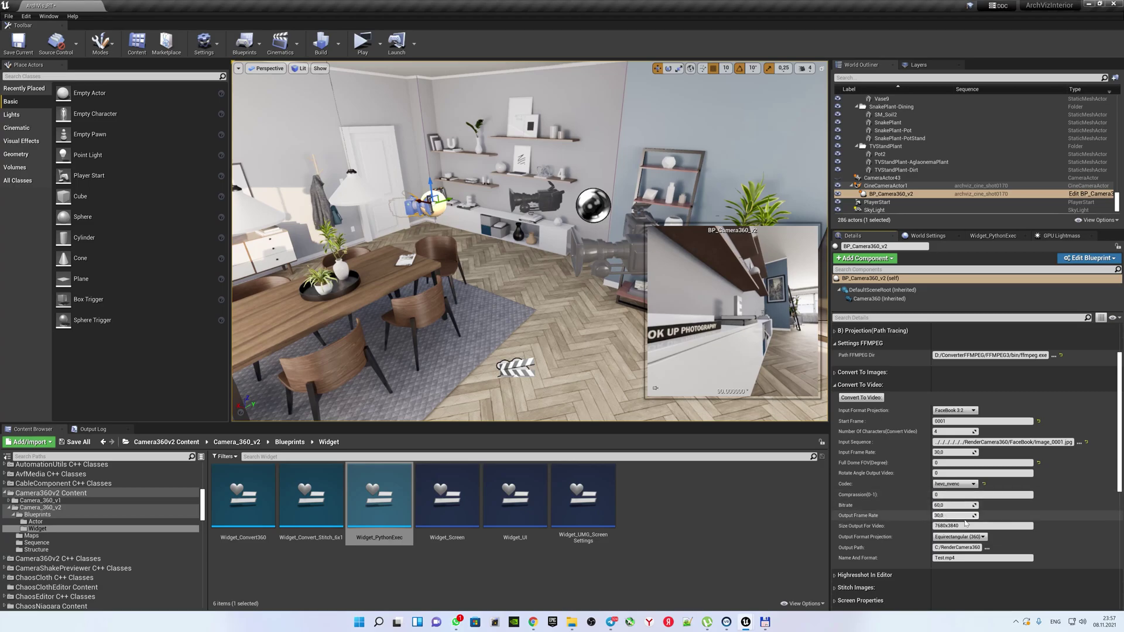
{"action": "left_click", "coordinate": [861, 398]}
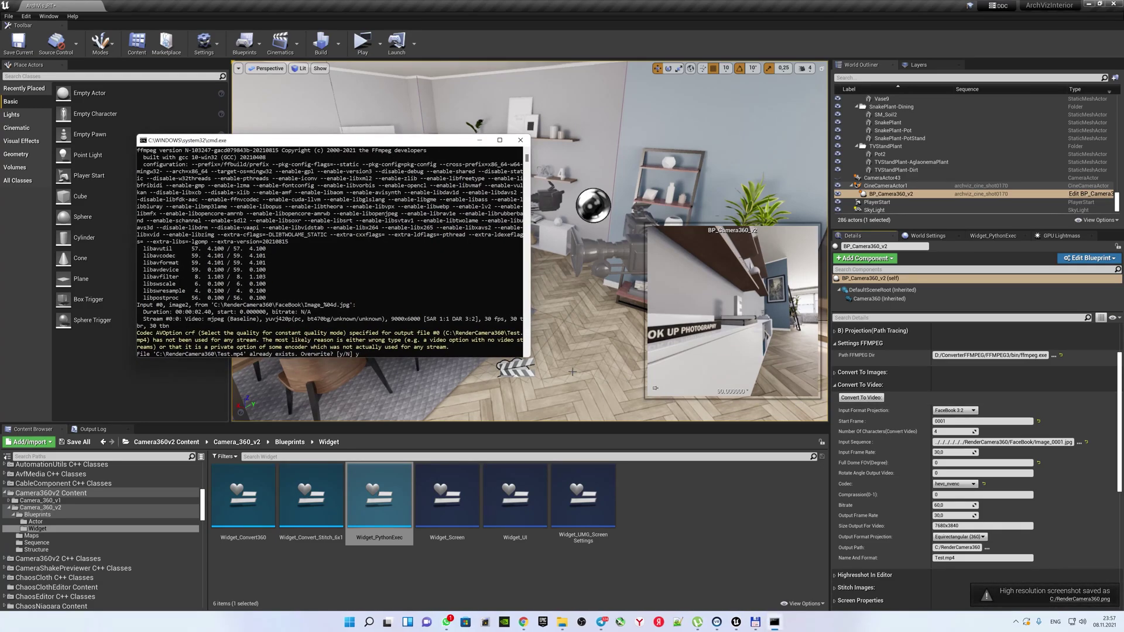
Confirm the overwrite prompt so ffmpeg replaces Test.mp4 and finishes encoding.
{"action": "key", "text": "Return"}
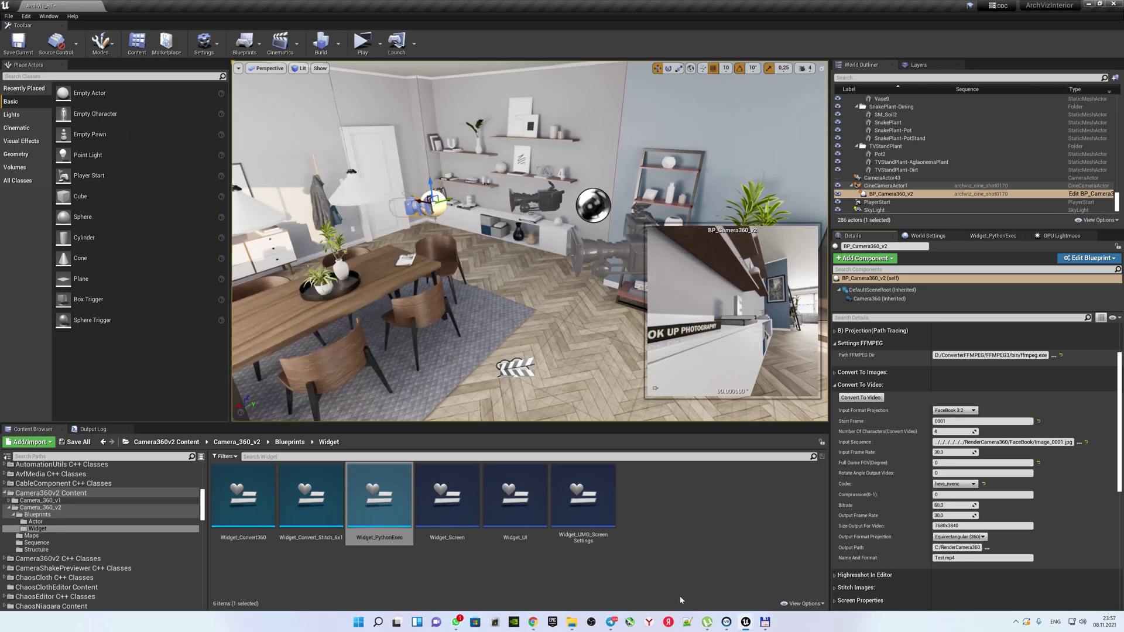
Play Test.mp4 from RenderCamera360 in VLC, then close it and return to Unreal's Sequencer.
{"action": "mouse_move", "coordinate": [568, 624]}
{"action": "left_click", "coordinate": [498, 574]}
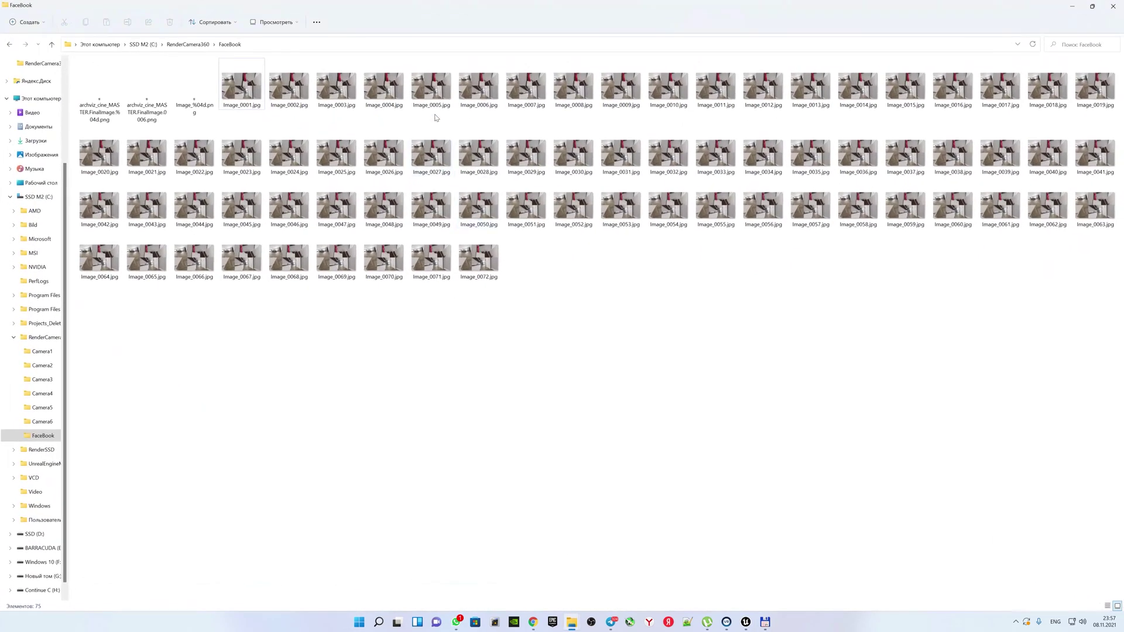
{"action": "left_click", "coordinate": [193, 44]}
{"action": "double_click", "coordinate": [564, 93]}
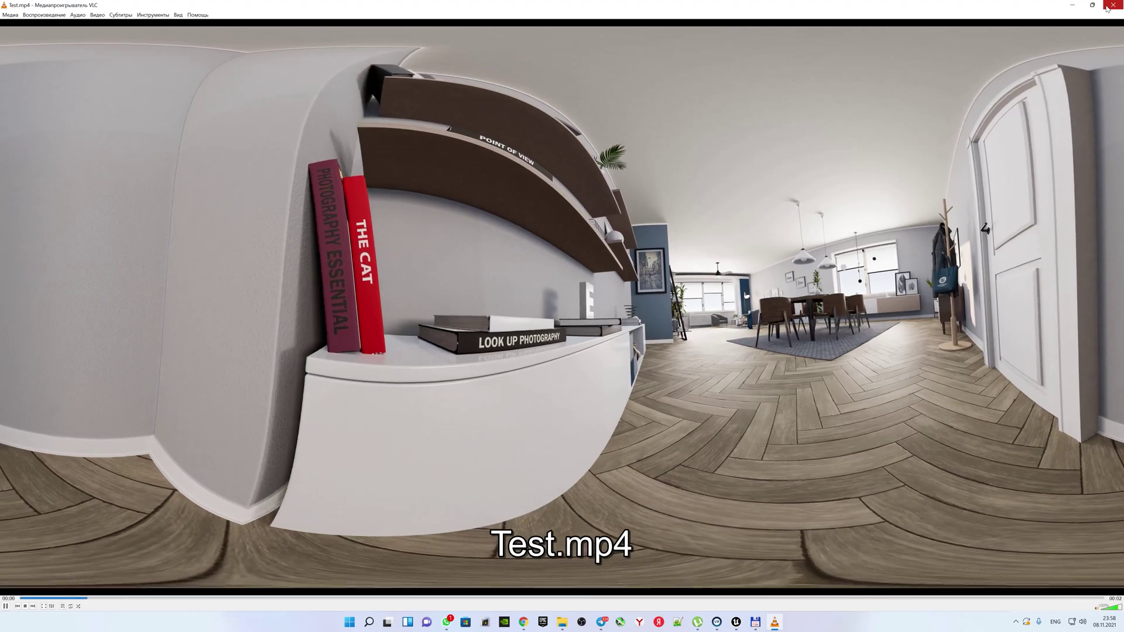
{"action": "left_click", "coordinate": [1113, 5]}
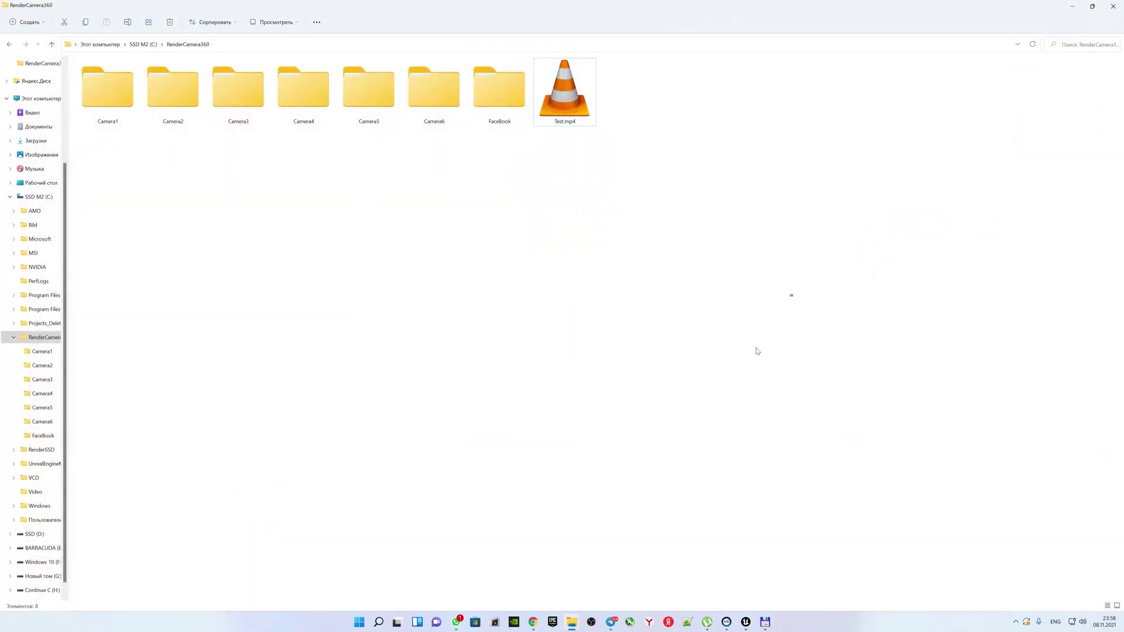
{"action": "left_click", "coordinate": [779, 575]}
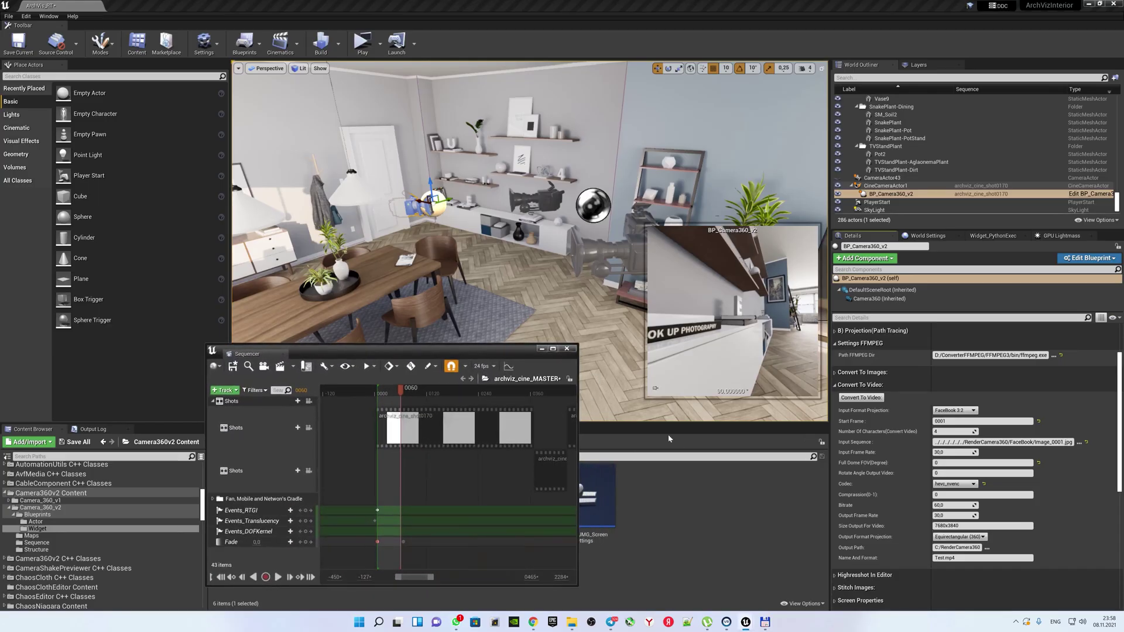